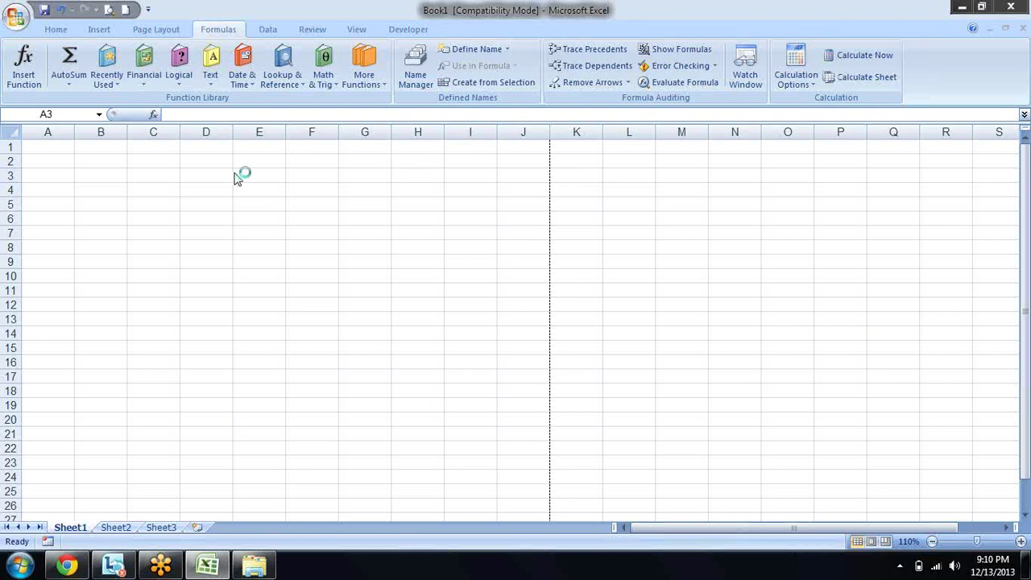
Step: Insert today's date as a static value in A2 and the current time in B2
{"action": "key", "text": "Right"}
{"action": "key", "text": "Right"}
{"action": "key", "text": "Left"}
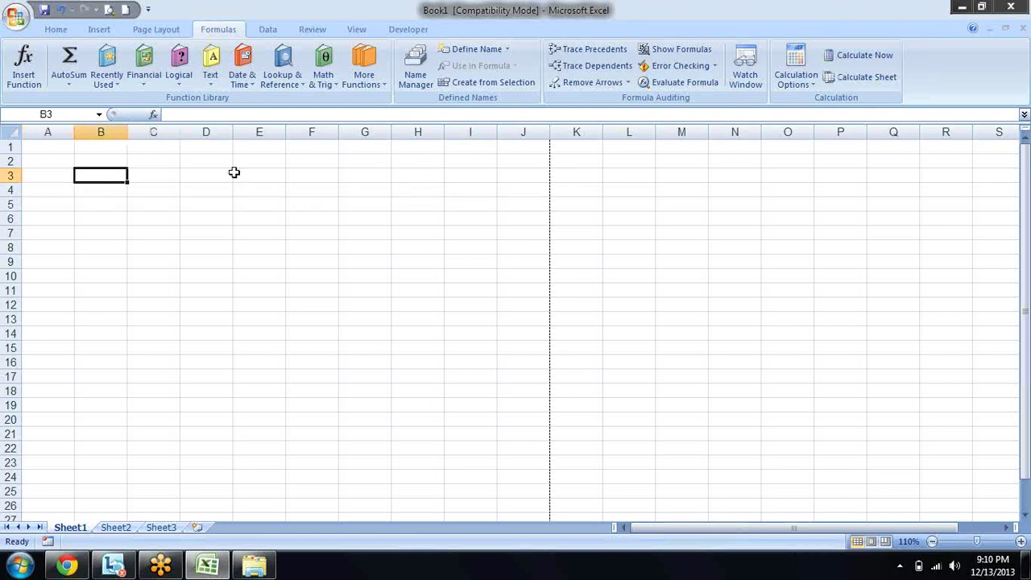
{"action": "key", "text": "Up"}
{"action": "key", "text": "Left"}
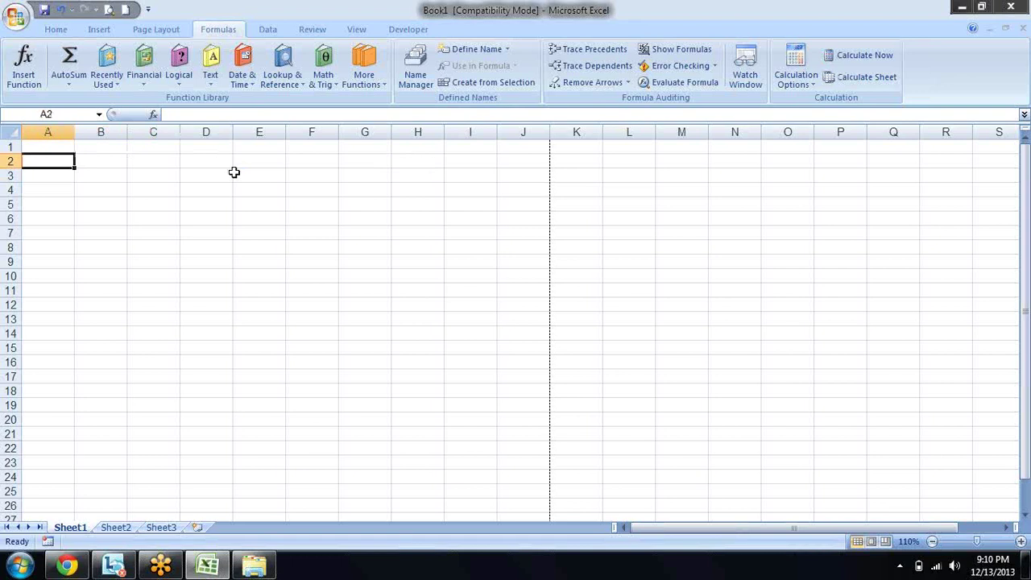
{"action": "key", "text": "ctrl+semicolon"}
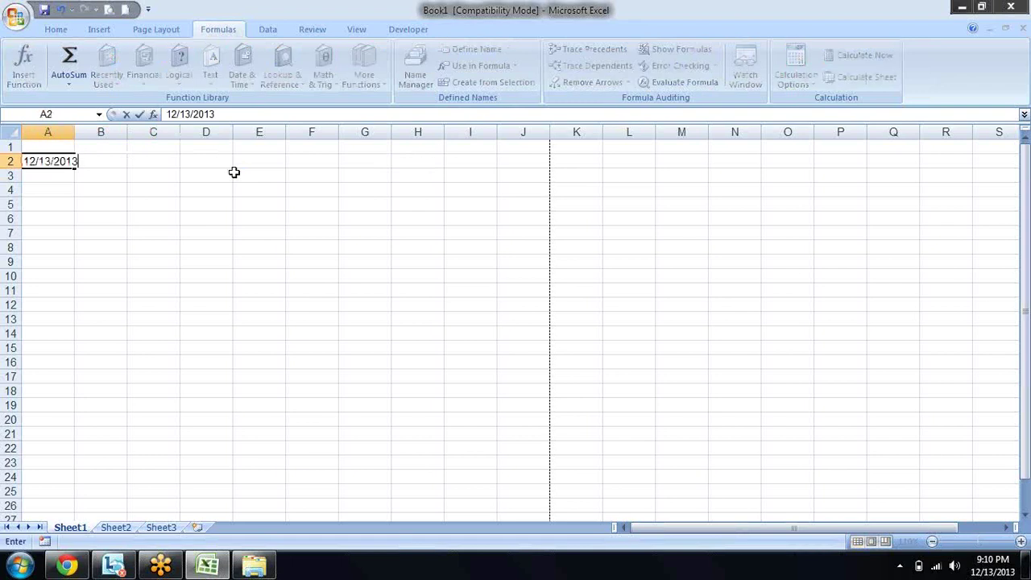
{"action": "key", "text": "Return"}
{"action": "key", "text": "Up"}
{"action": "key", "text": "Right"}
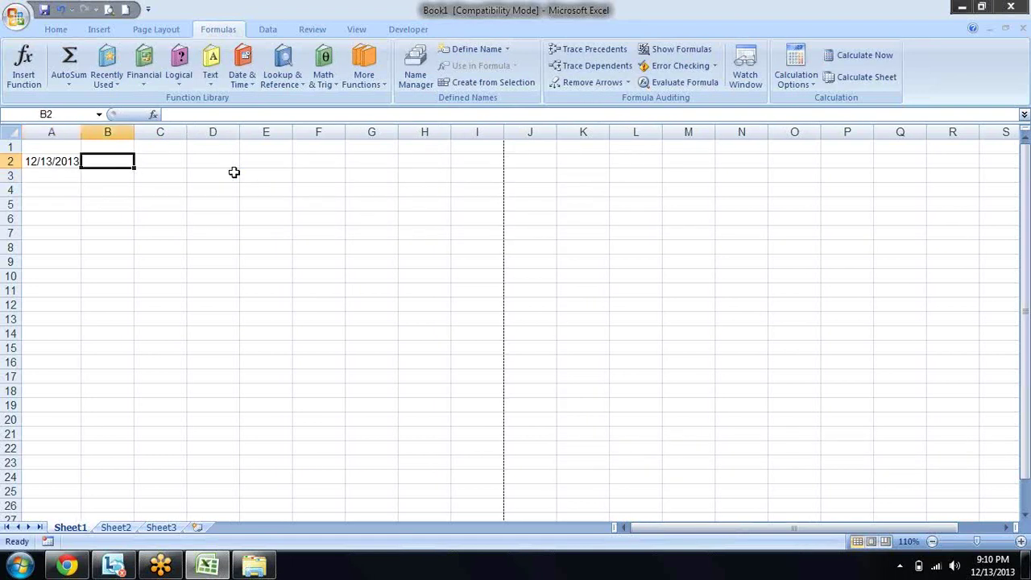
{"action": "key", "text": "ctrl+shift+semicolon"}
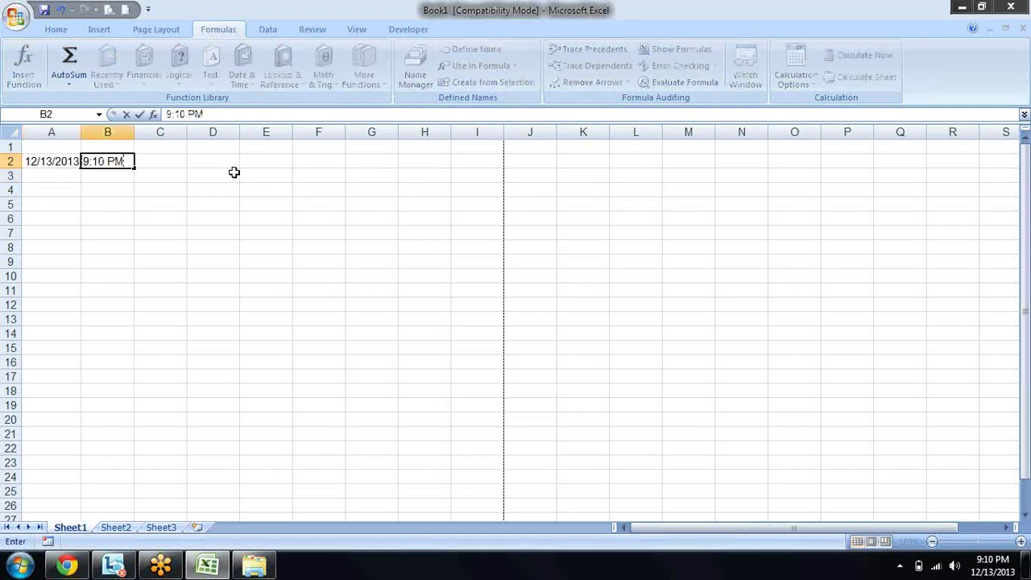
{"action": "key", "text": "Return"}
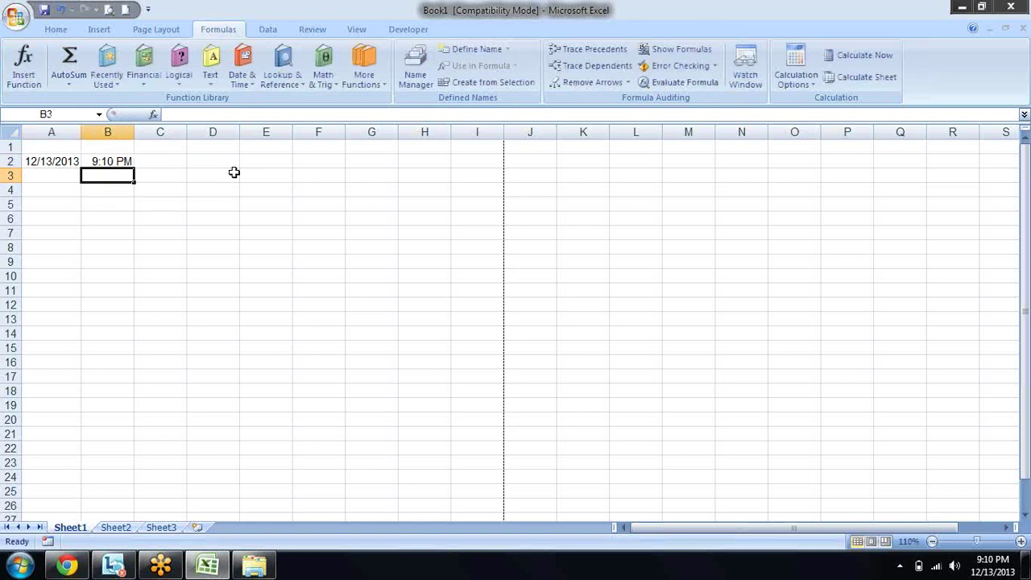
Step: Enter =TODAY() in A3 and =NOW() in B3
{"action": "key", "text": "Left"}
{"action": "type", "text": "="}
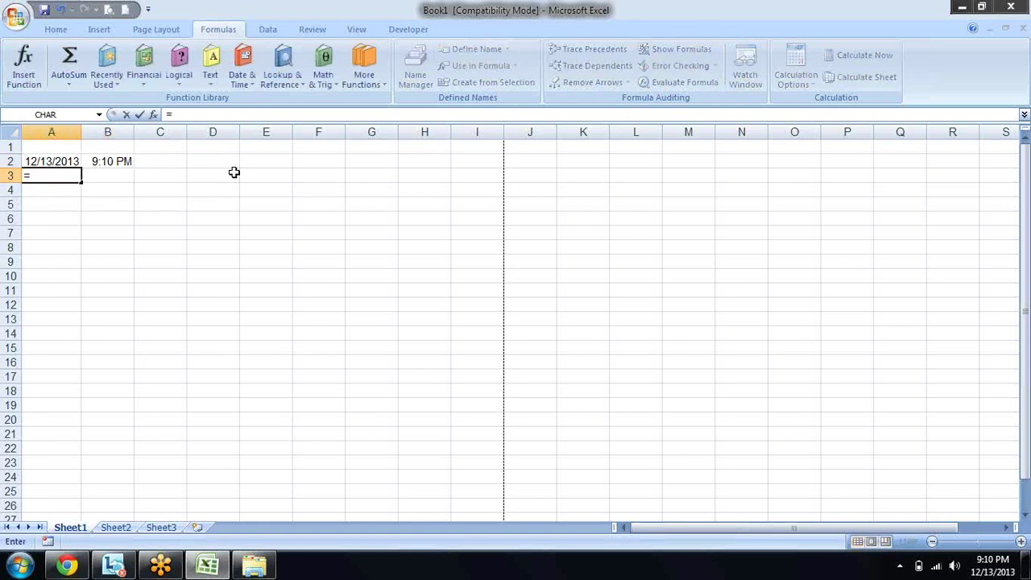
{"action": "type", "text": "to"}
{"action": "key", "text": "Tab"}
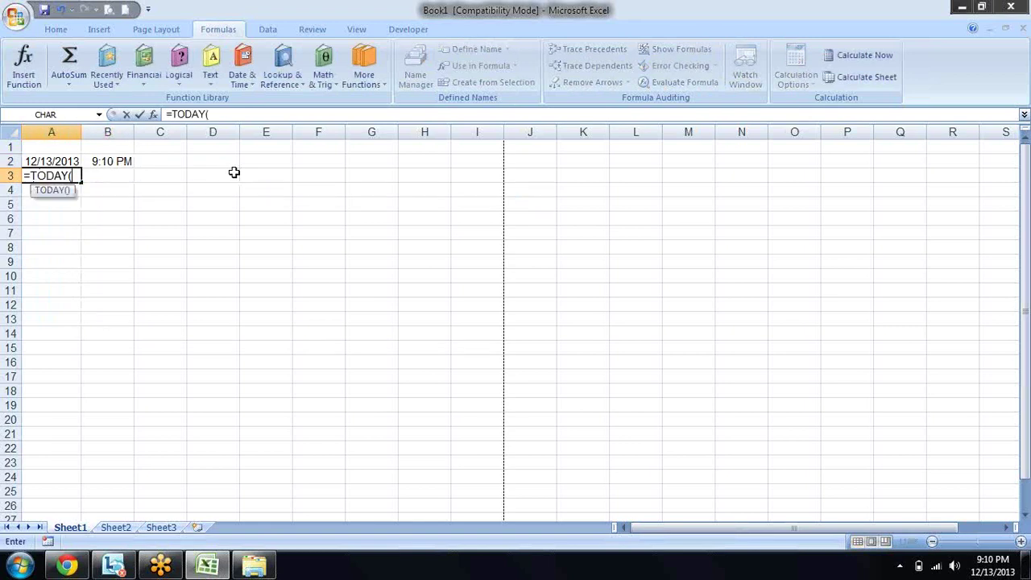
{"action": "type", "text": ")"}
{"action": "key", "text": "Return"}
{"action": "key", "text": "Up"}
{"action": "key", "text": "Right"}
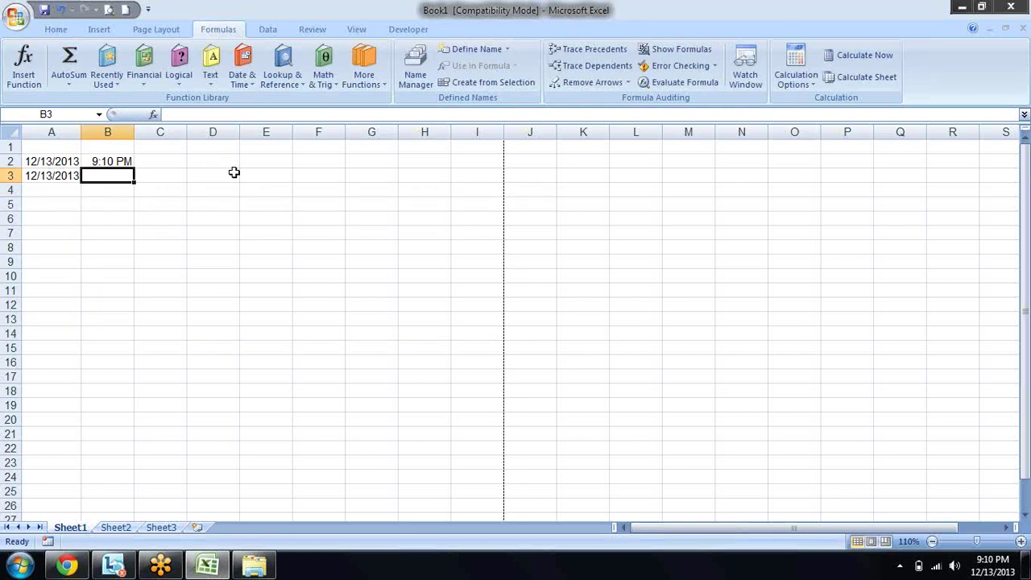
{"action": "type", "text": "=now"}
{"action": "key", "text": "Tab"}
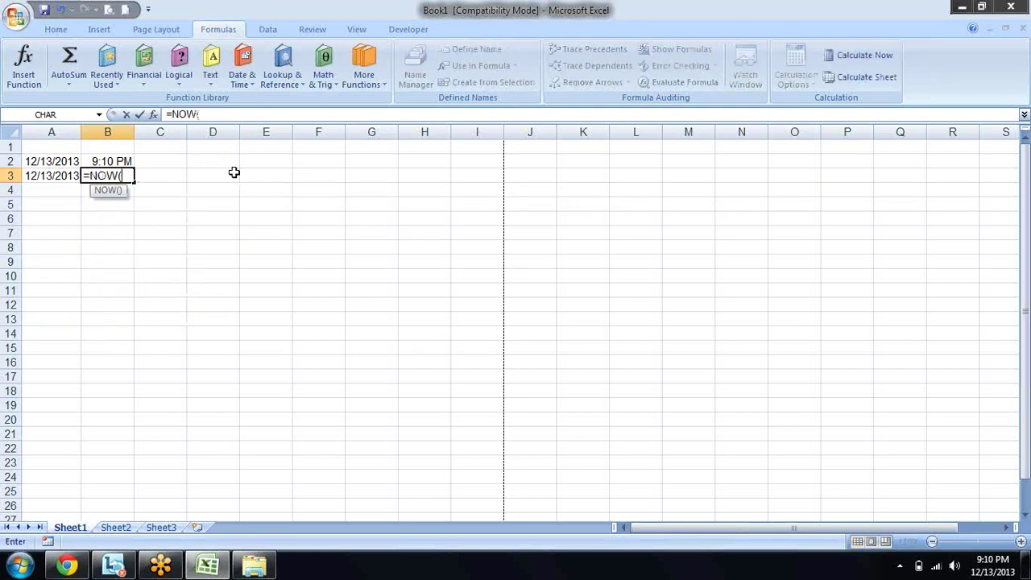
{"action": "type", "text": ")"}
{"action": "key", "text": "Return"}
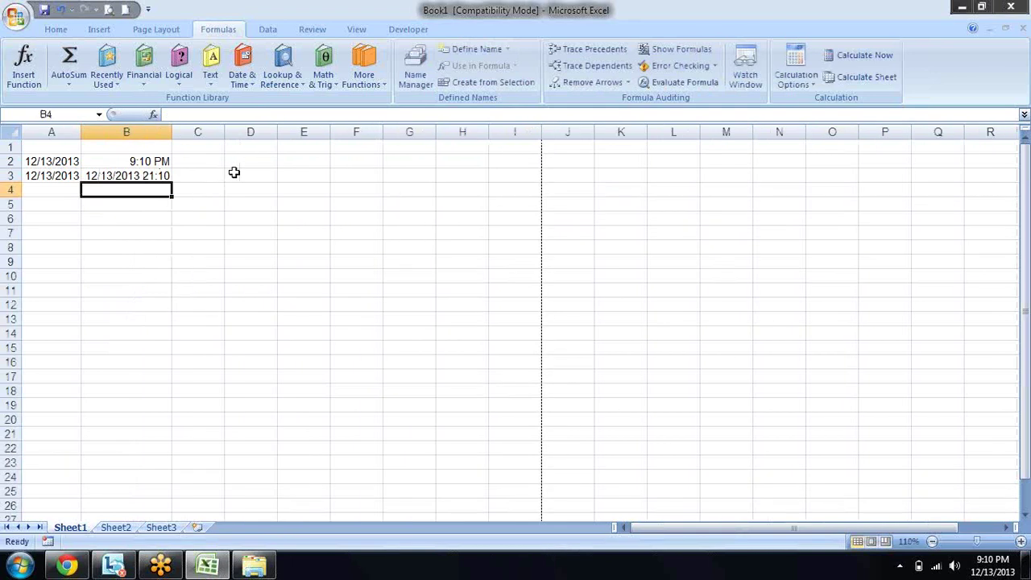
{"action": "key", "text": "Up"}
{"action": "key", "text": "Left"}
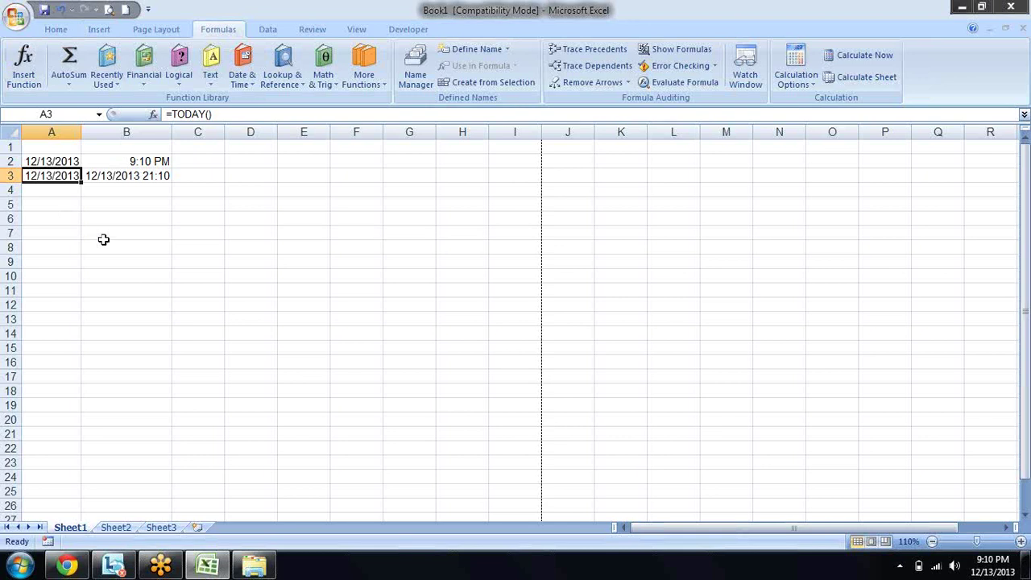
Step: Apply the 13-Dec-13 date format to A2 and A3 with Ctrl+Shift+#
{"action": "left_click", "coordinate": [56, 162]}
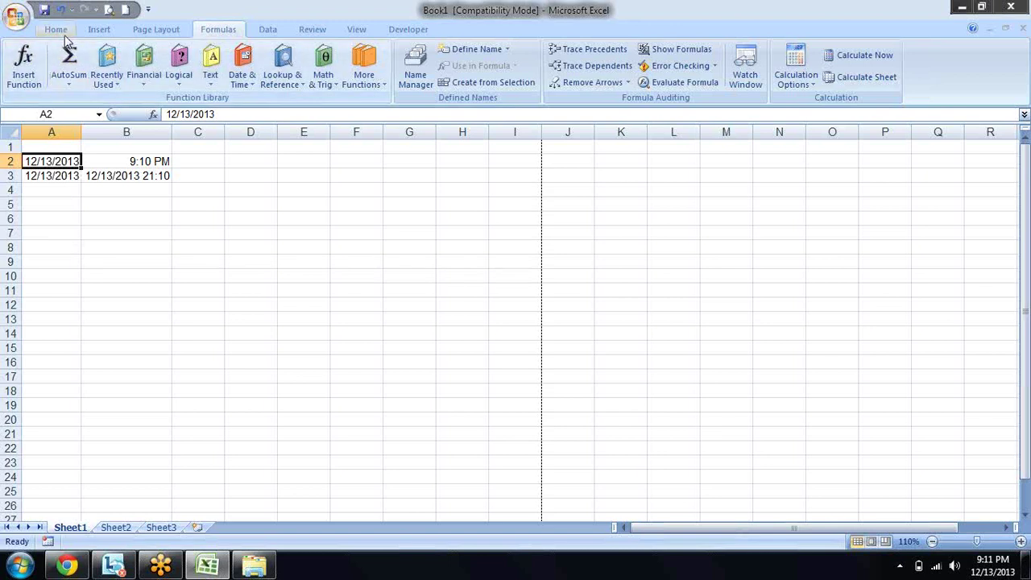
{"action": "scroll", "coordinate": [84, 60], "scroll_direction": "up", "scroll_amount": 3}
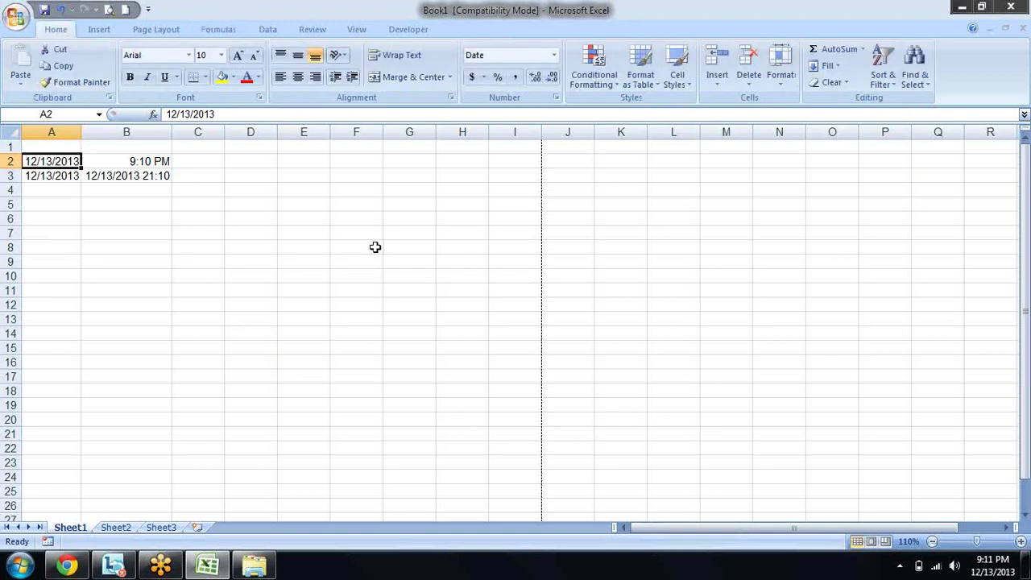
{"action": "key", "text": "ctrl+shift+3"}
{"action": "key", "text": "Down"}
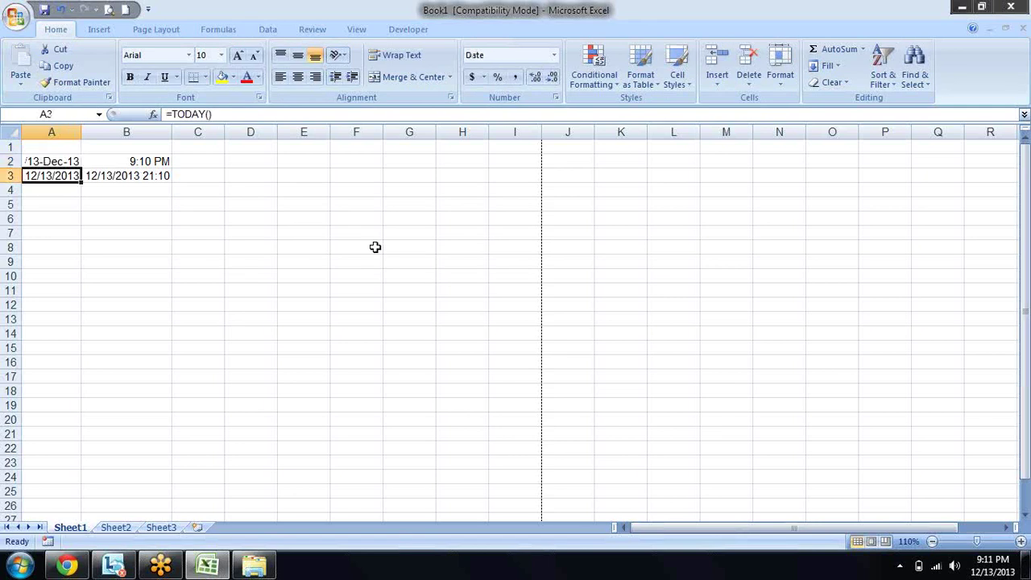
{"action": "key", "text": "ctrl+shift+3"}
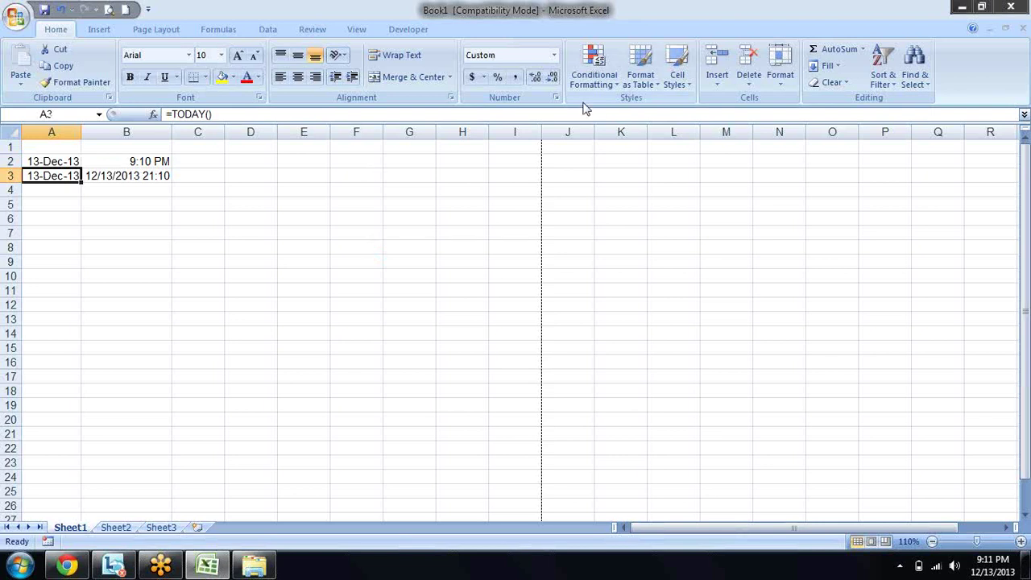
Step: Give A3 the custom number format dd-mmm-yy in Format Cells
{"action": "left_click", "coordinate": [556, 99]}
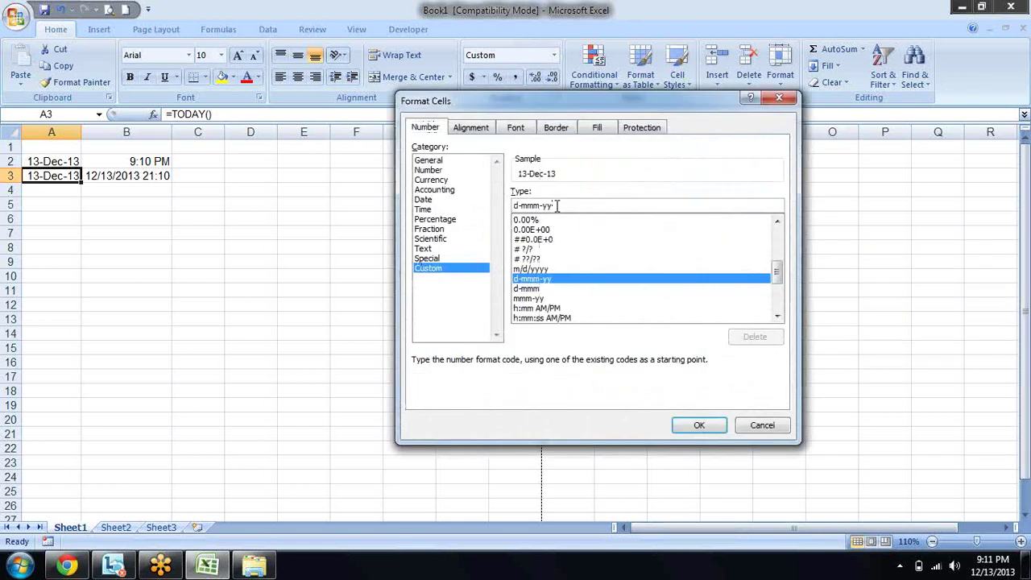
{"action": "left_click", "coordinate": [560, 207]}
{"action": "double_click", "coordinate": [560, 205]}
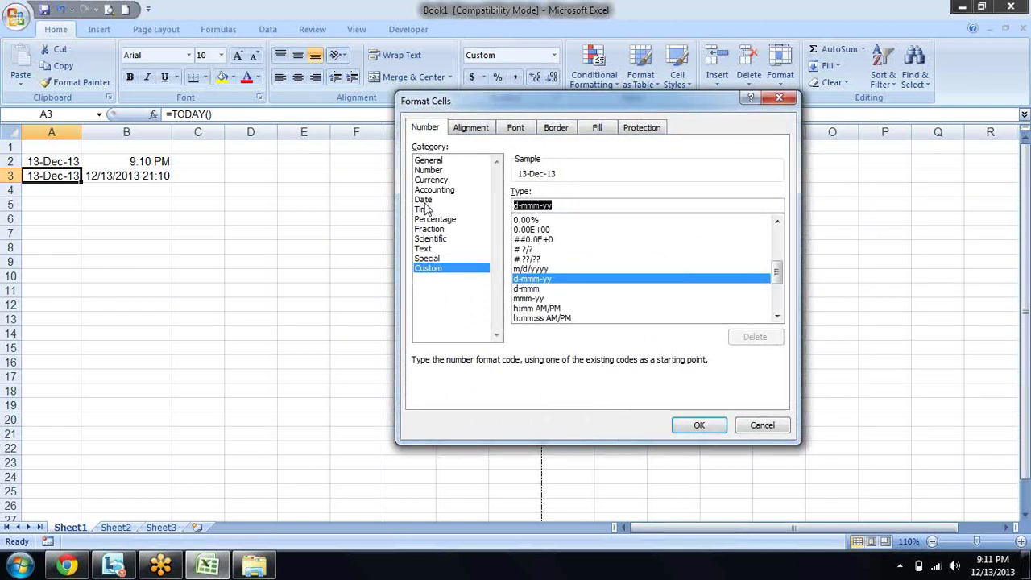
{"action": "type", "text": "dd-mmm"}
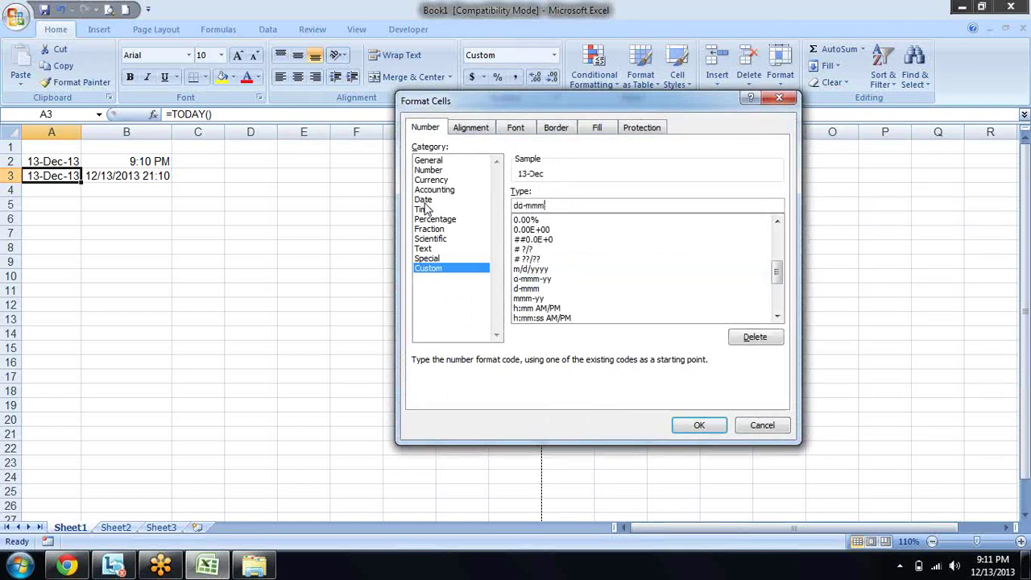
{"action": "type", "text": "-"}
{"action": "type", "text": "yy"}
{"action": "key", "text": "Return"}
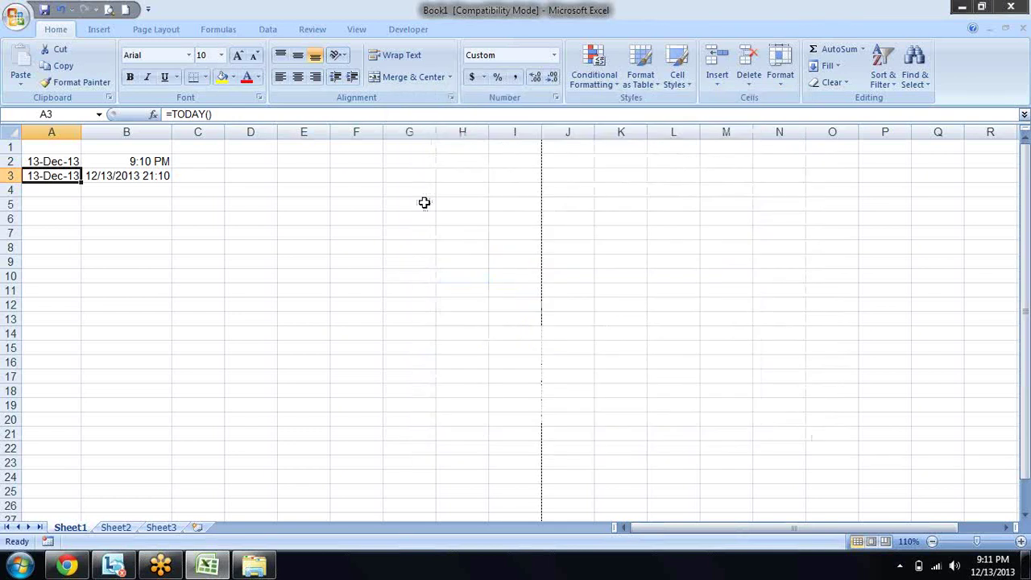
{"action": "key", "text": "Down"}
{"action": "key", "text": "Up"}
{"action": "key", "text": "Down"}
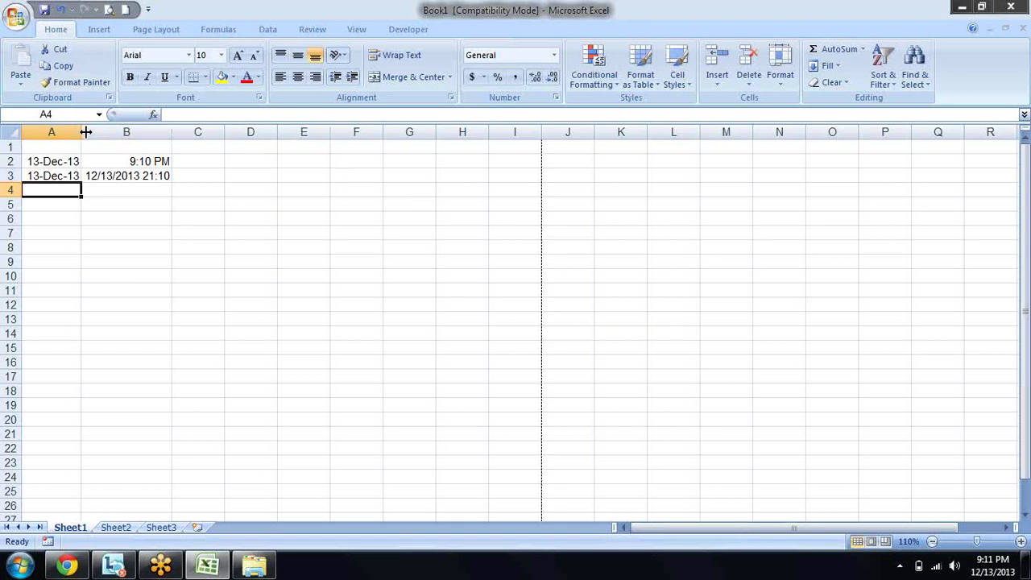
Step: Widen column A and show A2 and A3 in General format as serial 41621
{"action": "left_click_drag", "start_coordinate": [82, 132], "coordinate": [149, 131]}
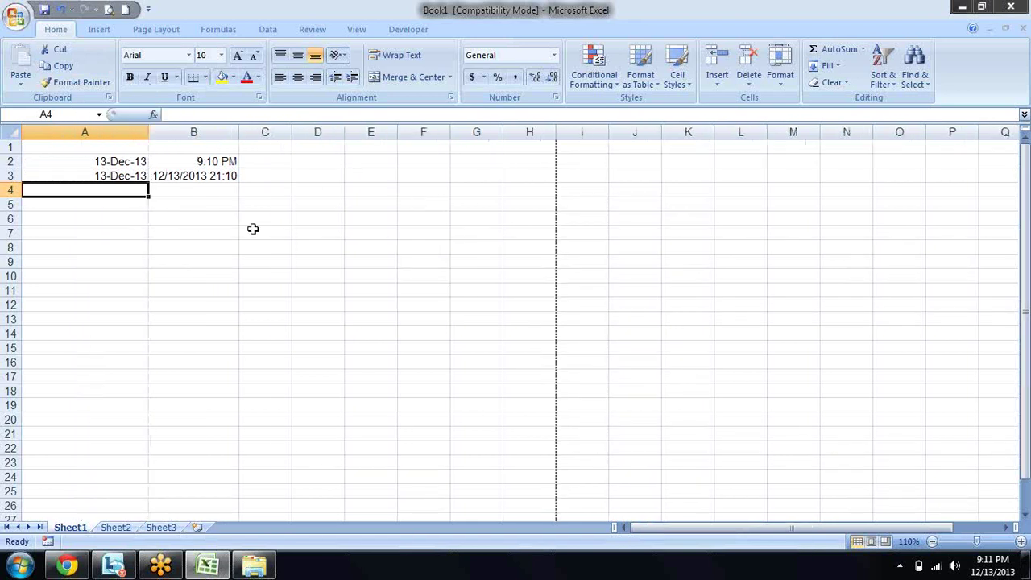
{"action": "key", "text": "Up"}
{"action": "key", "text": "Up"}
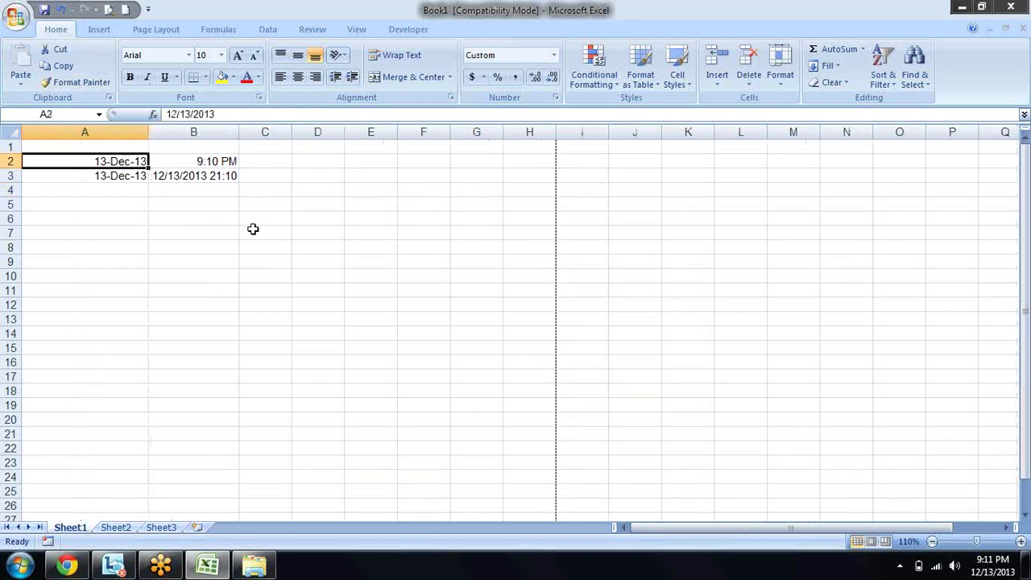
{"action": "key", "text": "ctrl+shift+asciitilde"}
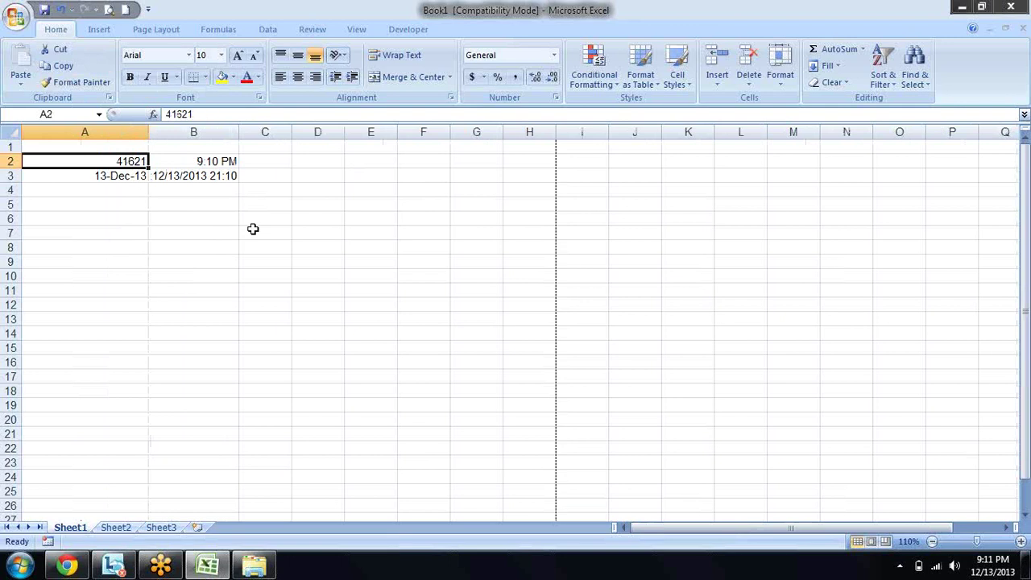
{"action": "key", "text": "Down"}
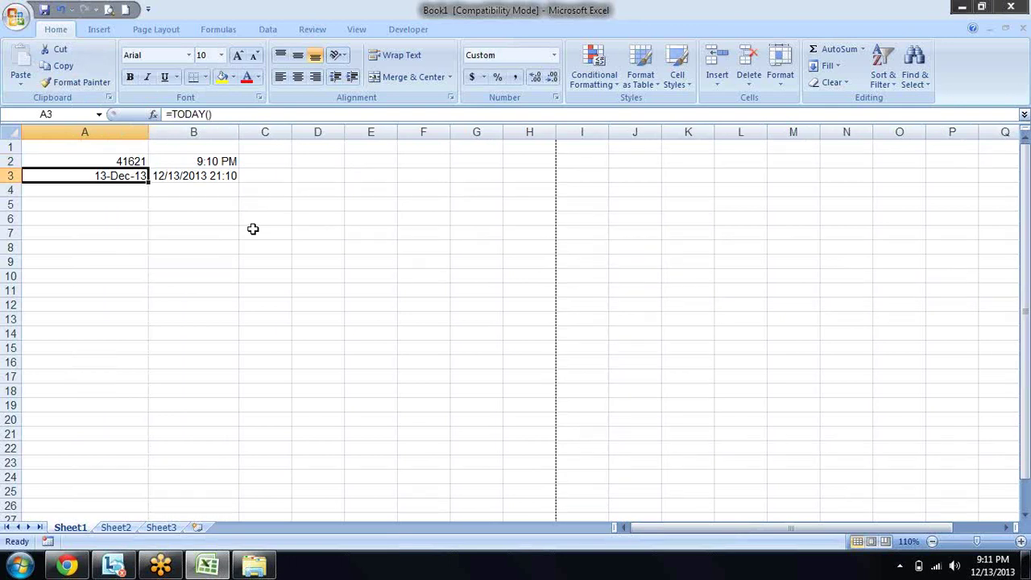
{"action": "key", "text": "ctrl+shift+asciitilde"}
Step: Restore the 13-Dec-13 date format on A3 and A2, then select A2:B3
{"action": "key", "text": "ctrl+shift+numbersign"}
{"action": "key", "text": "Up"}
{"action": "key", "text": "ctrl+shift+numbersign"}
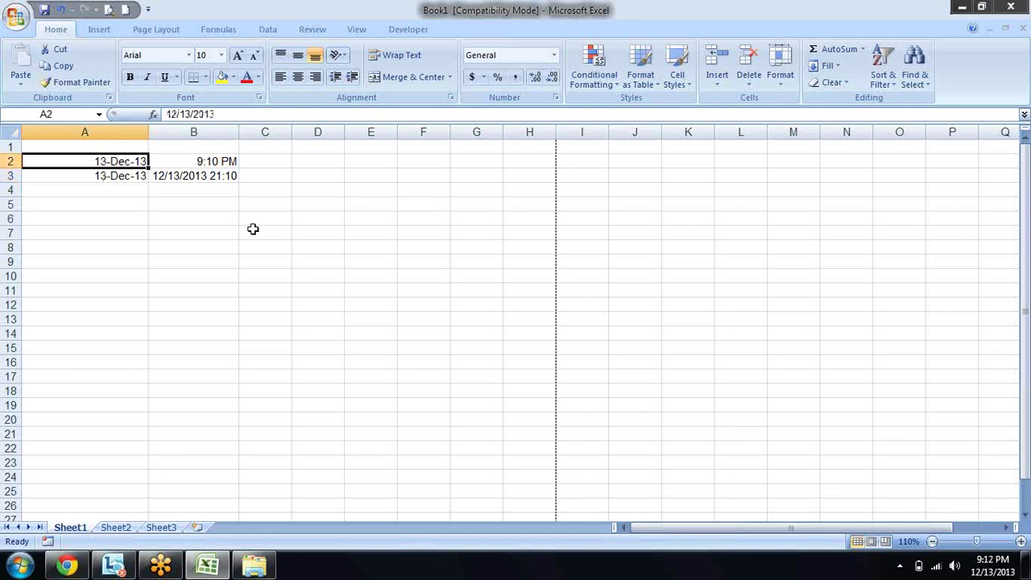
{"action": "key", "text": "Right"}
{"action": "key", "text": "Right"}
{"action": "key", "text": "Left"}
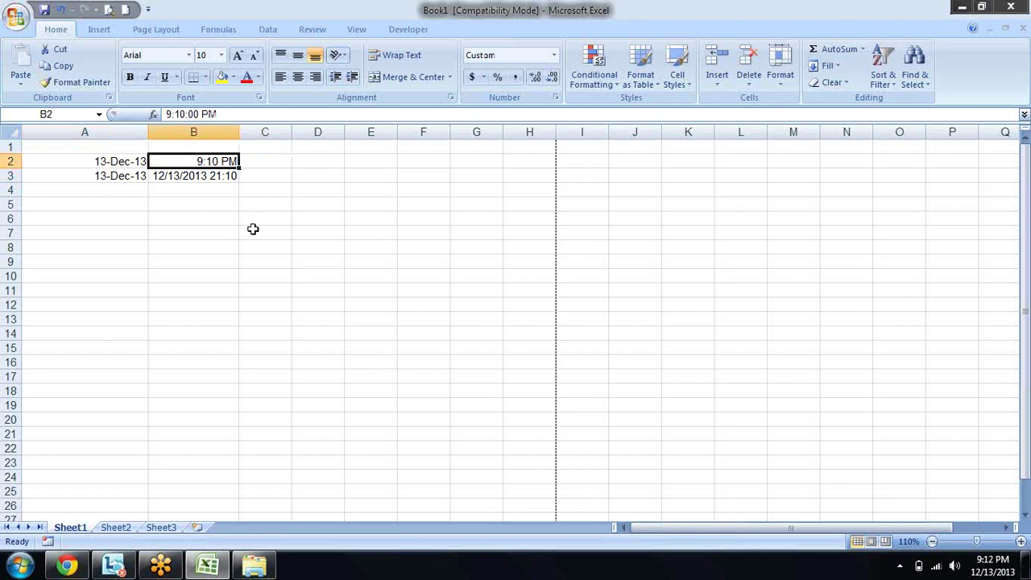
{"action": "key", "text": "Down"}
{"action": "key", "text": "Up"}
{"action": "key", "text": "Left"}
{"action": "key", "text": "shift+Right"}
{"action": "key", "text": "shift+Down"}
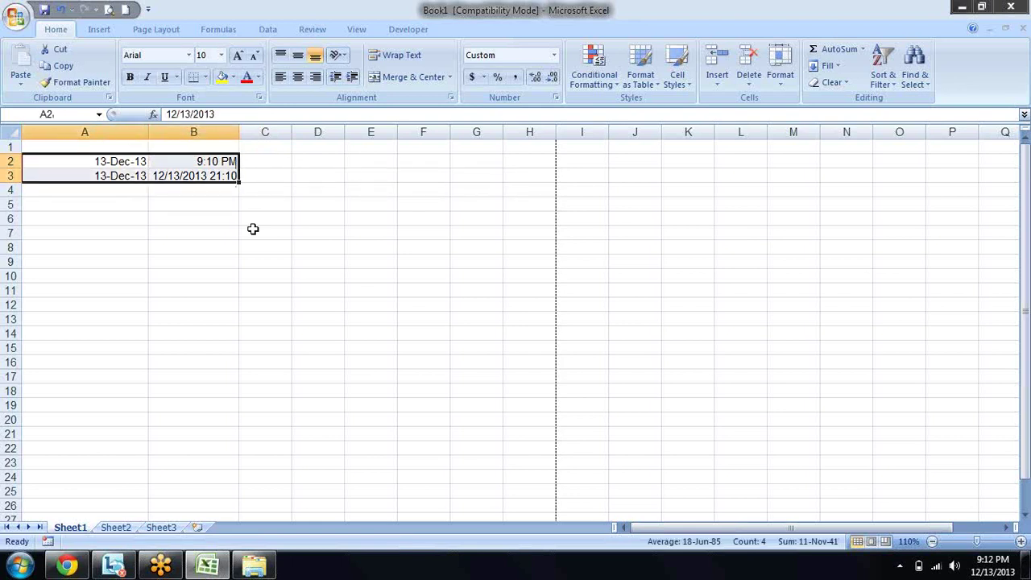
Step: Select and copy the block A2:B3
{"action": "key", "text": "Down"}
{"action": "key", "text": "Up"}
{"action": "key", "text": "shift+Right"}
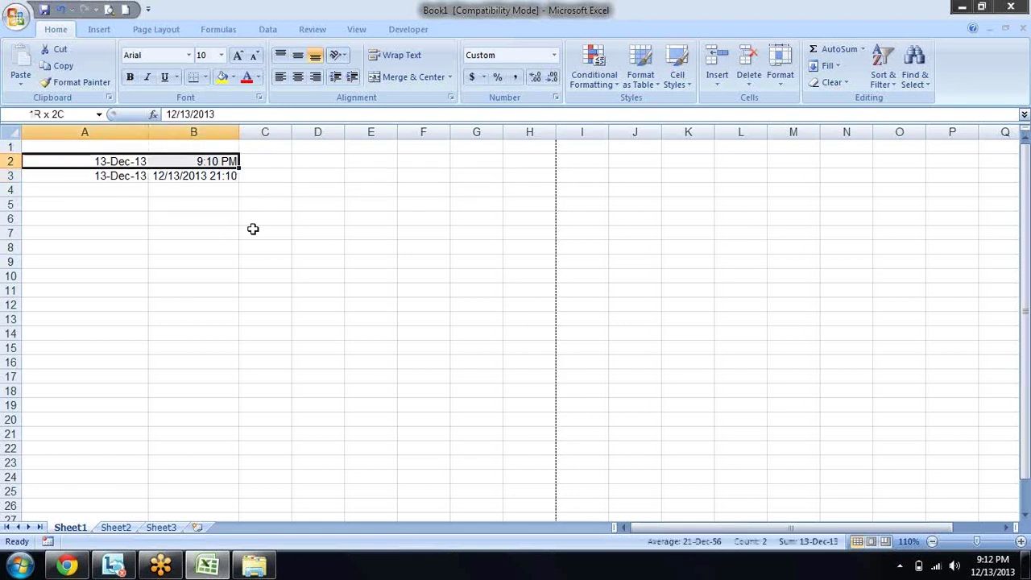
{"action": "key", "text": "shift+Down"}
{"action": "key", "text": "ctrl+c"}
Step: Paste A2:B3 into A5:B6 as values only, giving 41621, 0.881944444 and 41621.8825
{"action": "key", "text": "Right"}
{"action": "key", "text": "Right"}
{"action": "key", "text": "Right"}
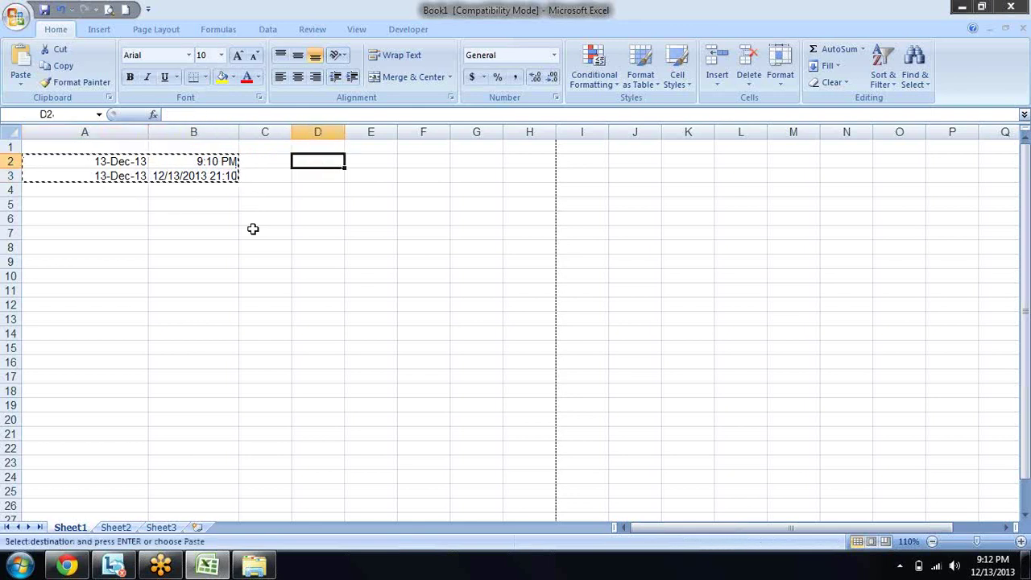
{"action": "key", "text": "Down"}
{"action": "key", "text": "Down"}
{"action": "key", "text": "Down"}
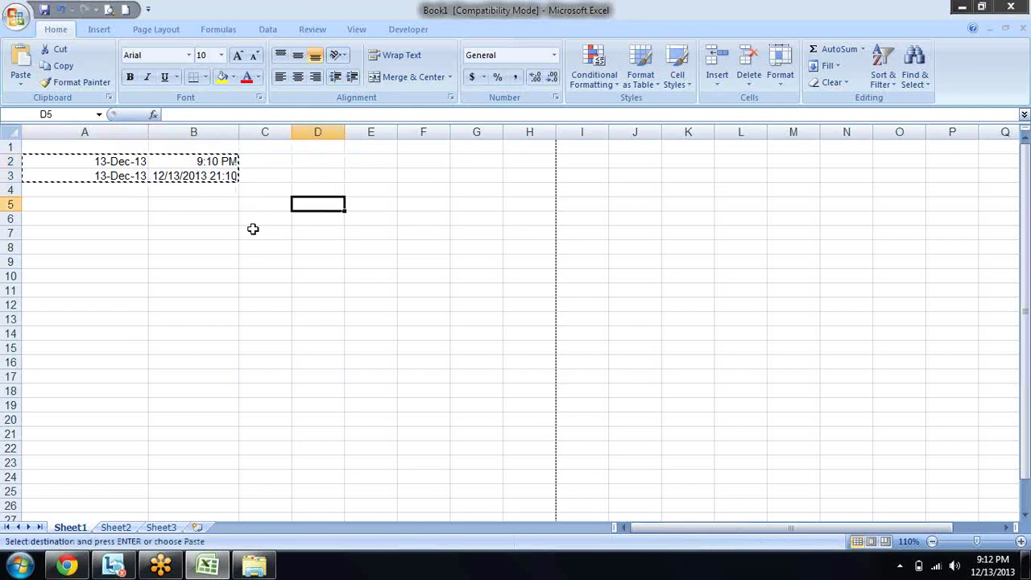
{"action": "key", "text": "Left"}
{"action": "key", "text": "Left"}
{"action": "key", "text": "Left"}
{"action": "key", "text": "alt+e"}
{"action": "key", "text": "s"}
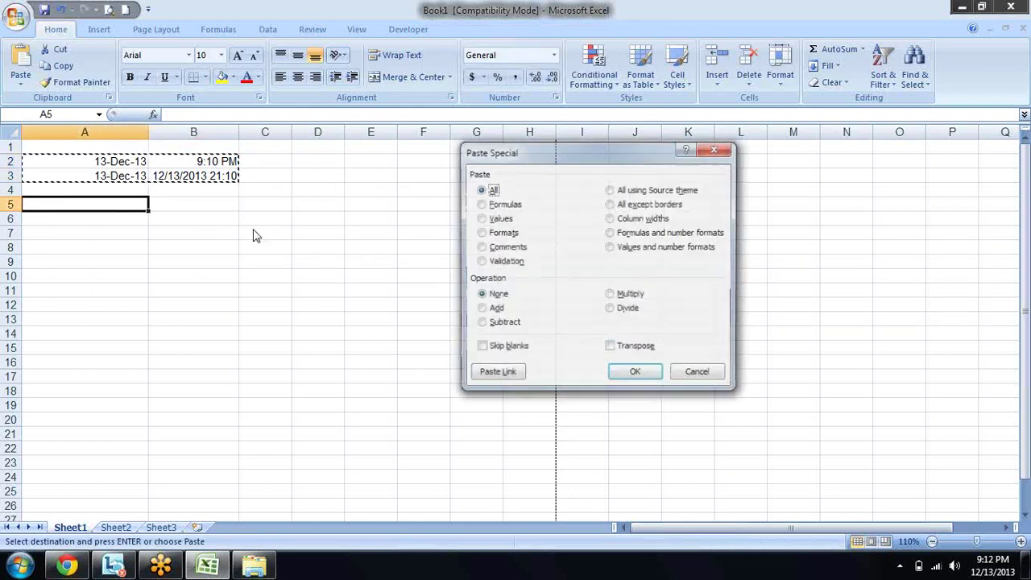
{"action": "key", "text": "v"}
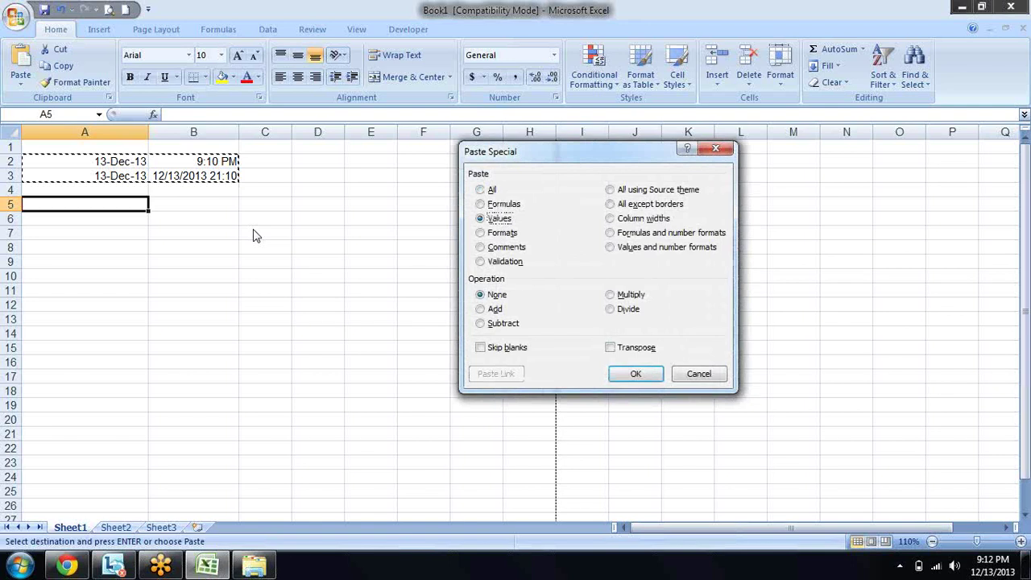
{"action": "key", "text": "Return"}
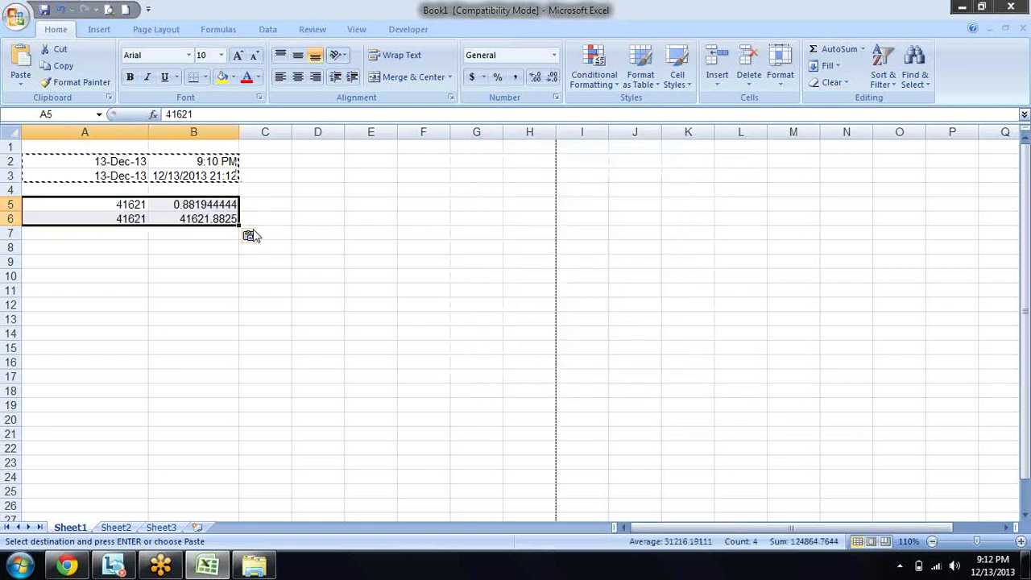
{"action": "key", "text": "Escape"}
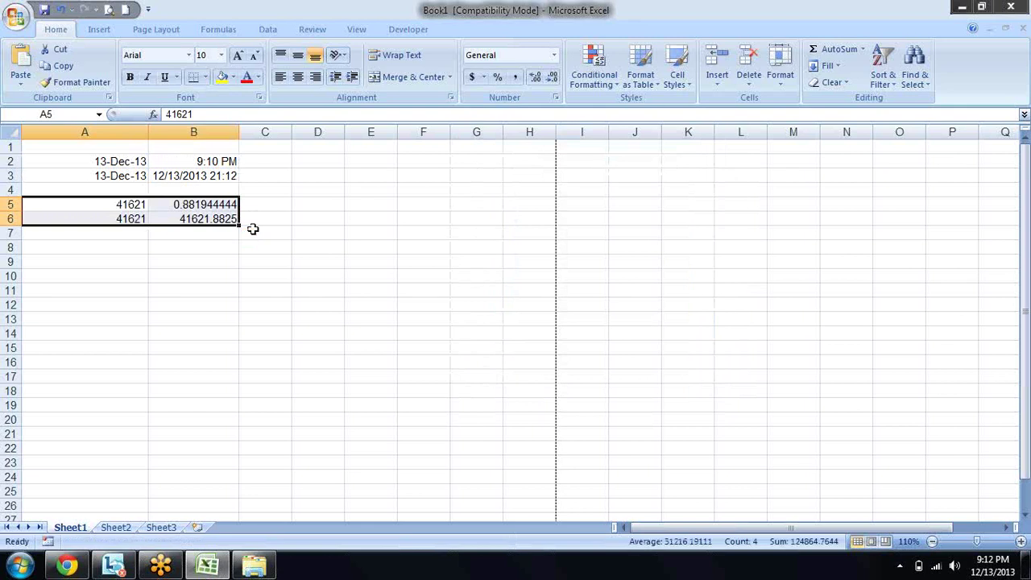
{"action": "key", "text": "Up"}
{"action": "key", "text": "Up"}
{"action": "key", "text": "Up"}
Step: Inspect the pasted serial values in A5, A6, B5 and B6
{"action": "key", "text": "Down"}
{"action": "key", "text": "Down"}
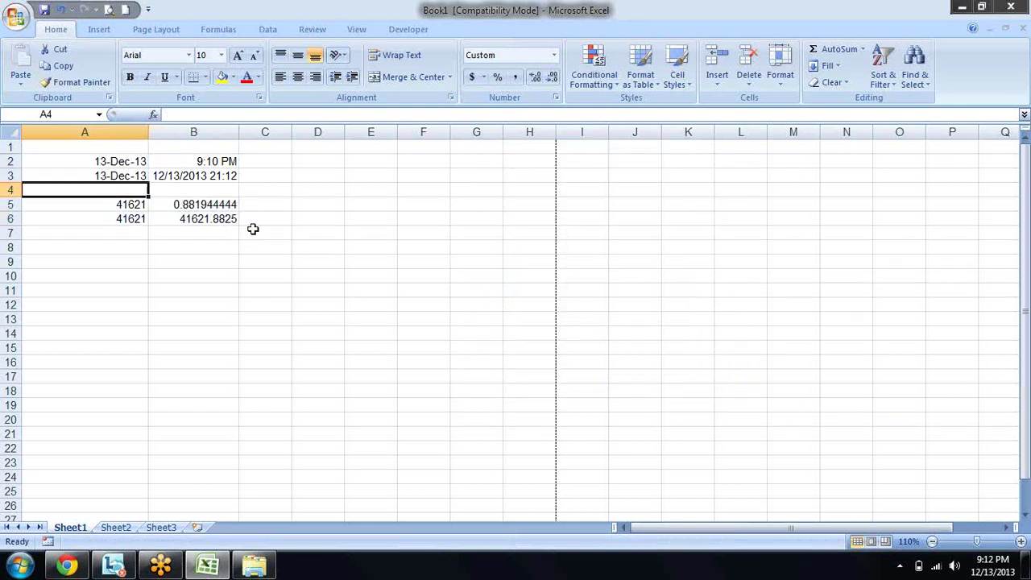
{"action": "key", "text": "Down"}
{"action": "key", "text": "Down"}
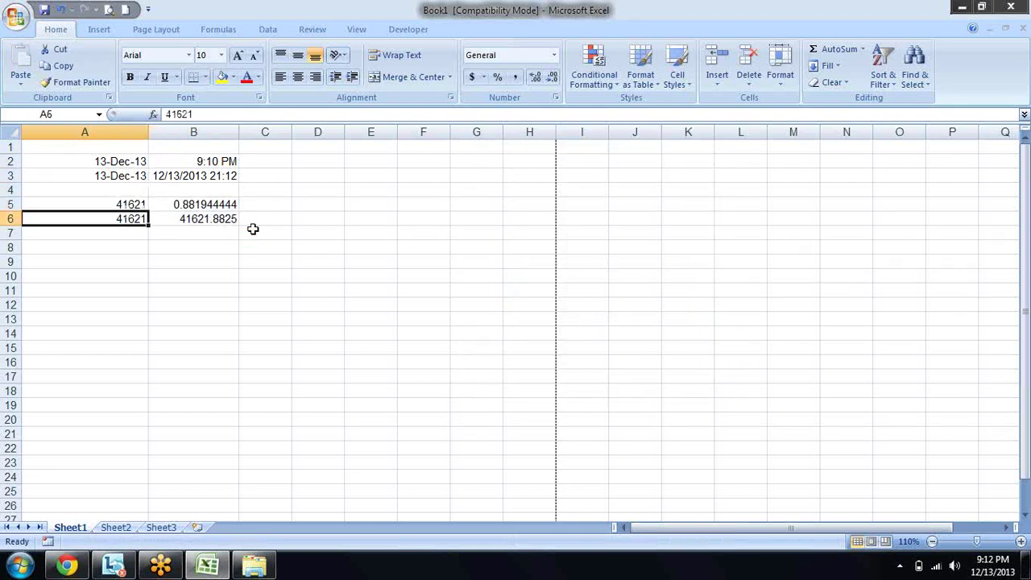
{"action": "key", "text": "Up"}
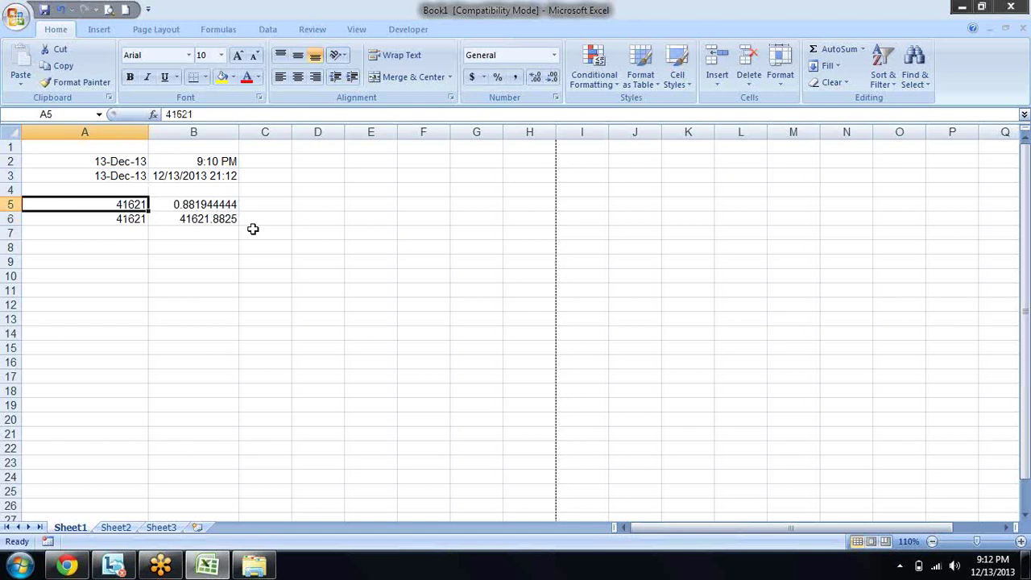
{"action": "key", "text": "Right"}
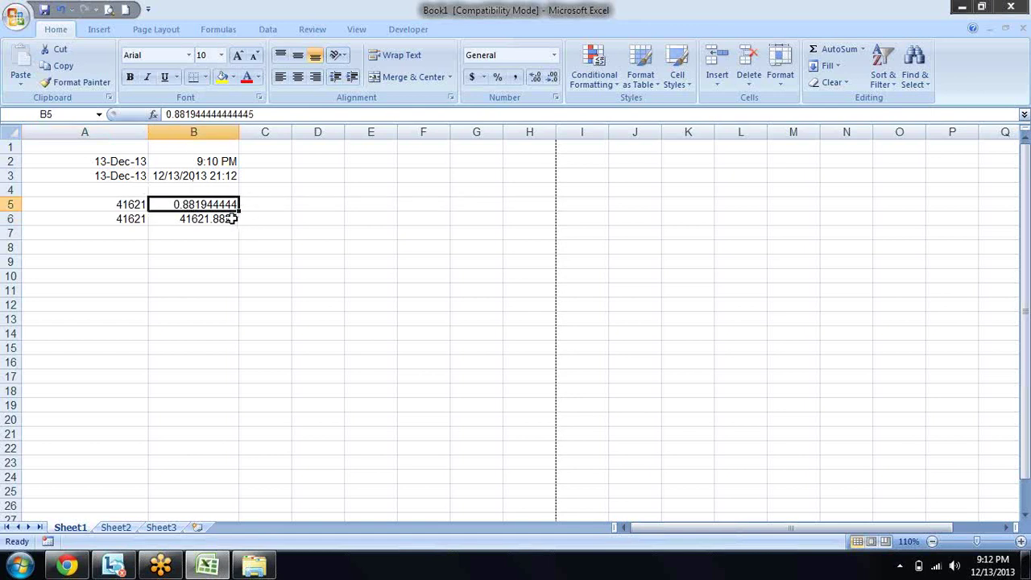
{"action": "left_click", "coordinate": [232, 219]}
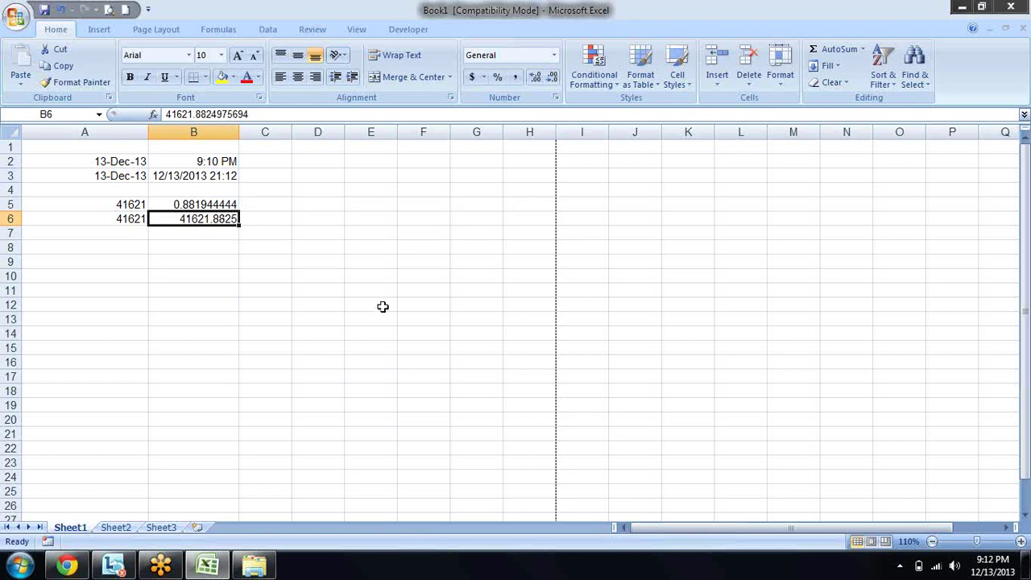
Step: Enter 1 in A7 and format it as a date, showing 1-Jan-00
{"action": "key", "text": "Return"}
{"action": "key", "text": "Left"}
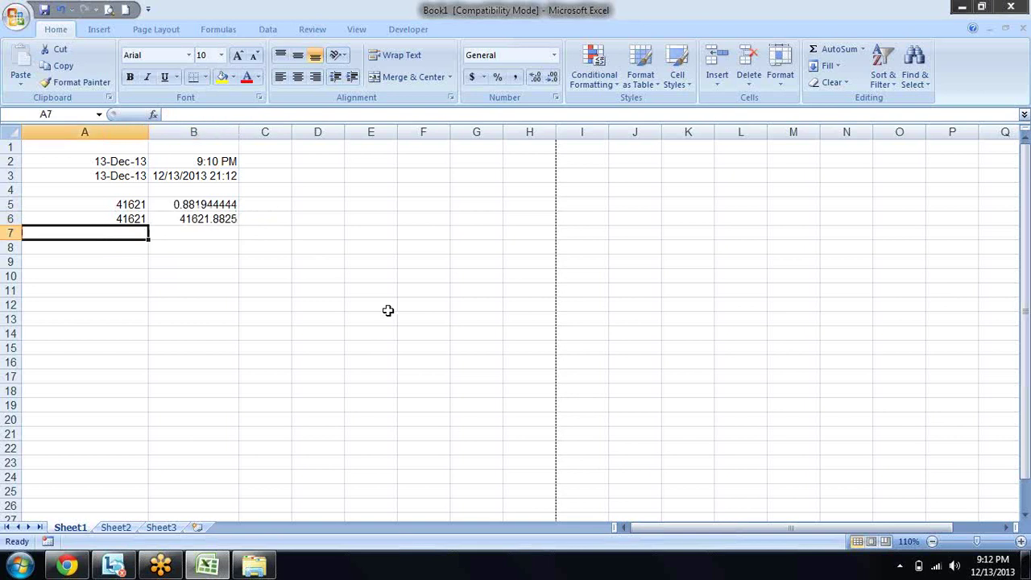
{"action": "type", "text": "1"}
{"action": "key", "text": "Return"}
{"action": "key", "text": "Up"}
{"action": "key", "text": "ctrl+shift+3"}
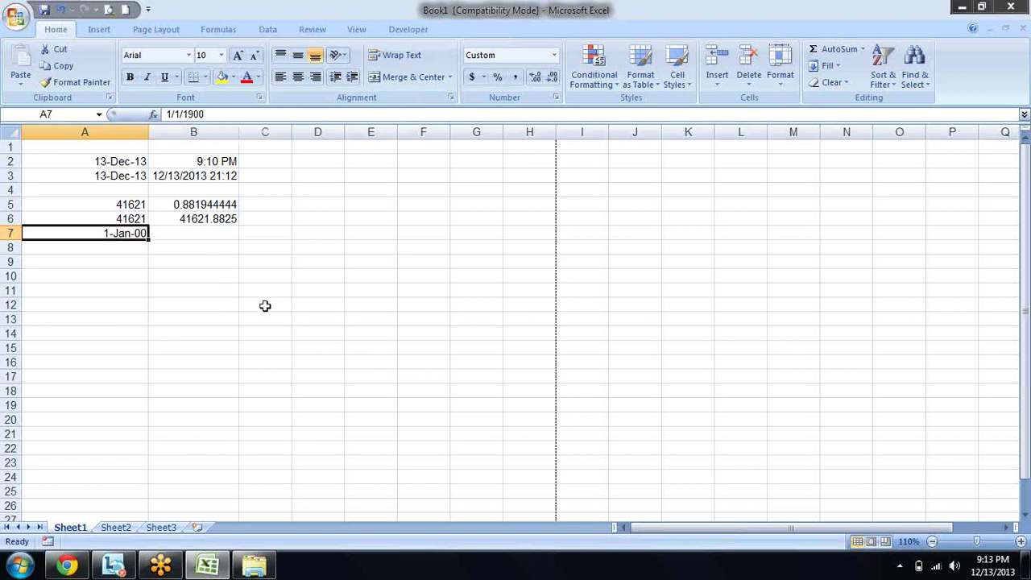
Step: Enter serial 356, then 367, in A7, with 367 showing as 1-Jan-01
{"action": "type", "text": "35"}
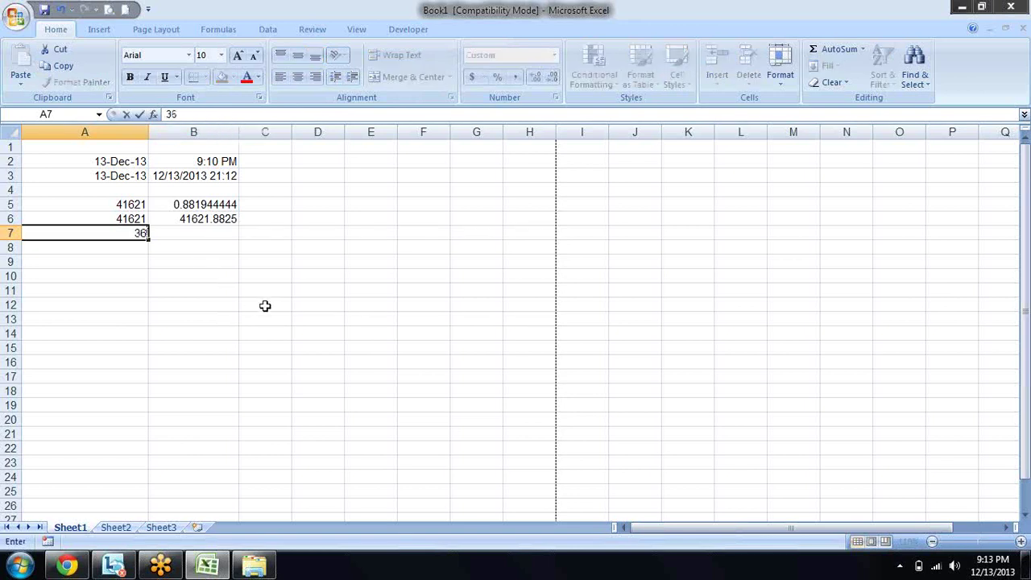
{"action": "type", "text": "6"}
{"action": "key", "text": "Return"}
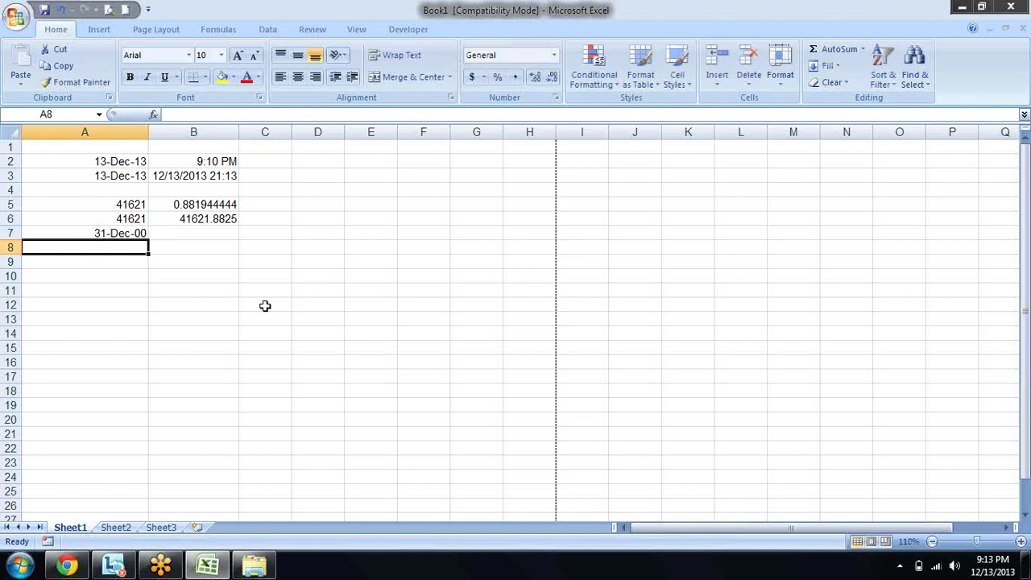
{"action": "key", "text": "Up"}
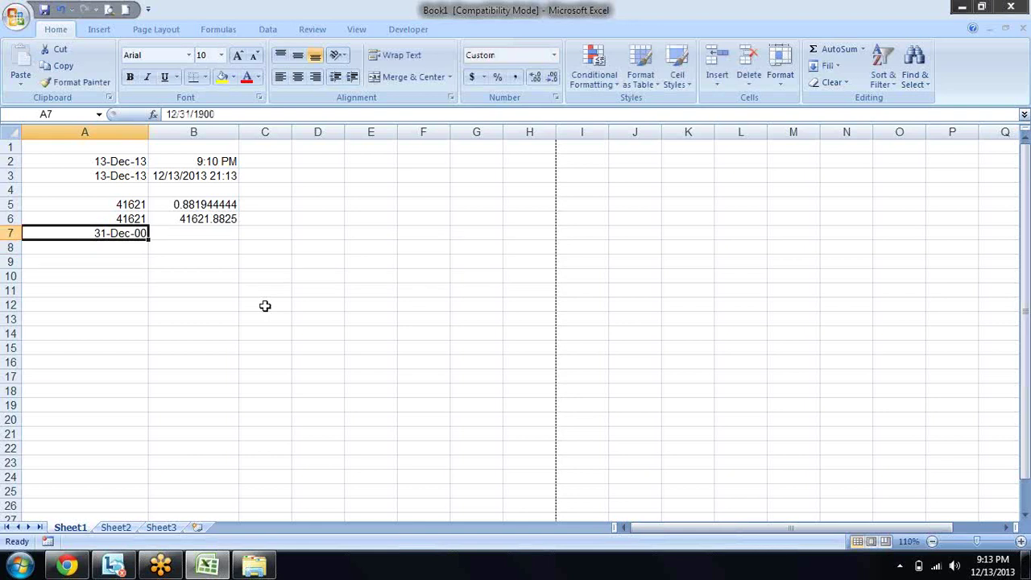
{"action": "type", "text": "3"}
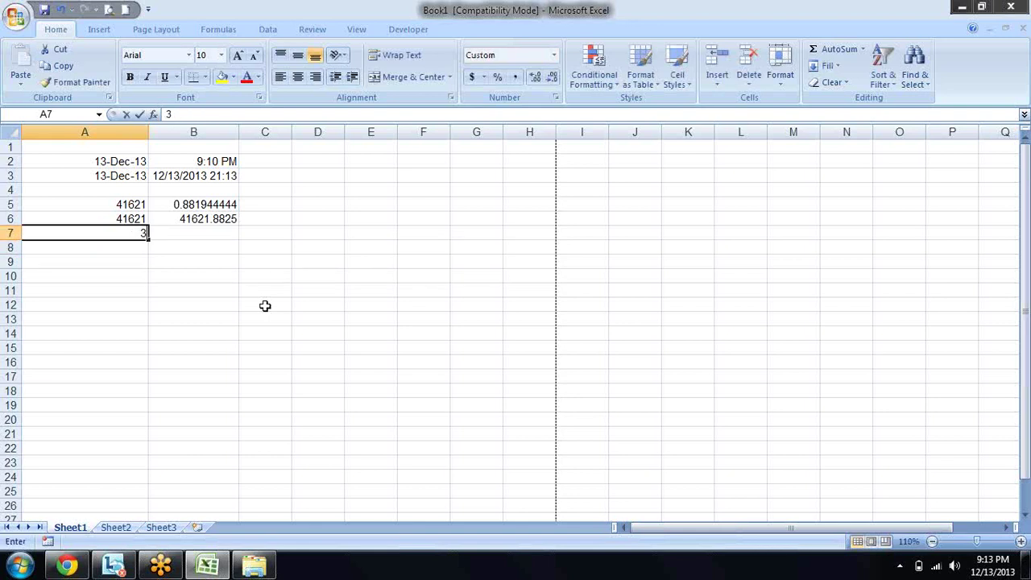
{"action": "type", "text": "67"}
{"action": "key", "text": "Return"}
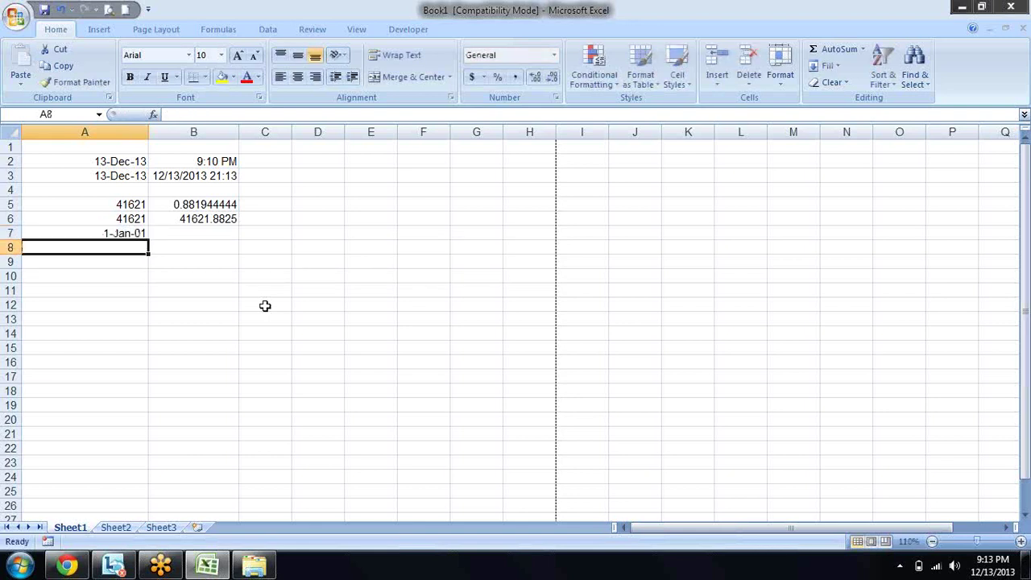
{"action": "key", "text": "Up"}
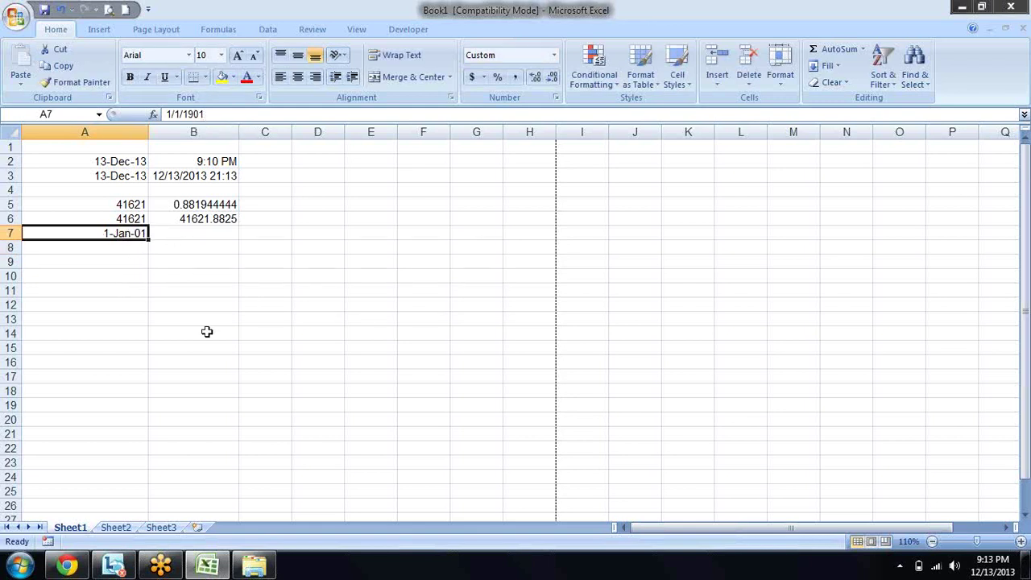
Step: Compare with A6, then switch A7 to General format to show 367
{"action": "left_click", "coordinate": [137, 218]}
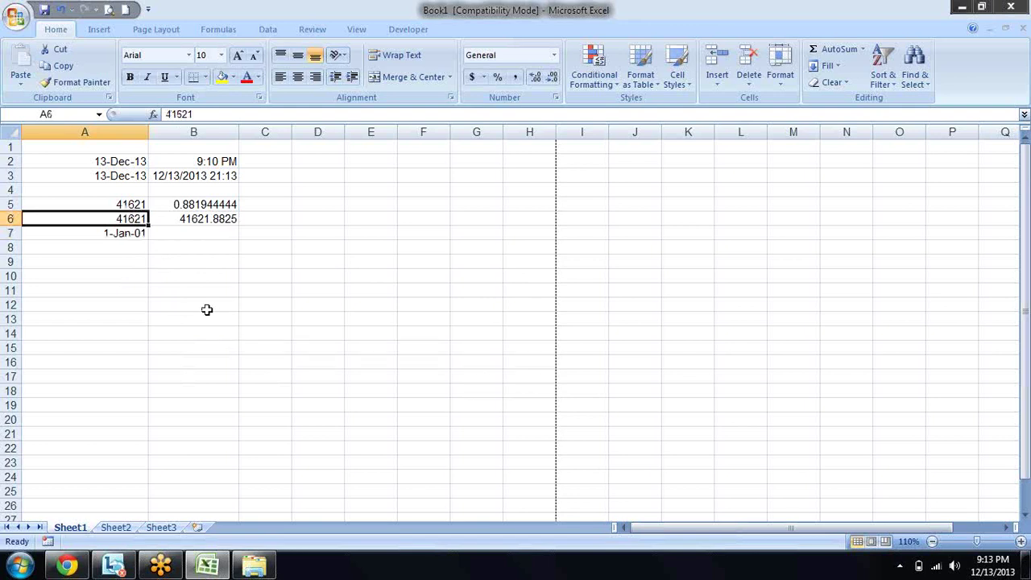
{"action": "key", "text": "Down"}
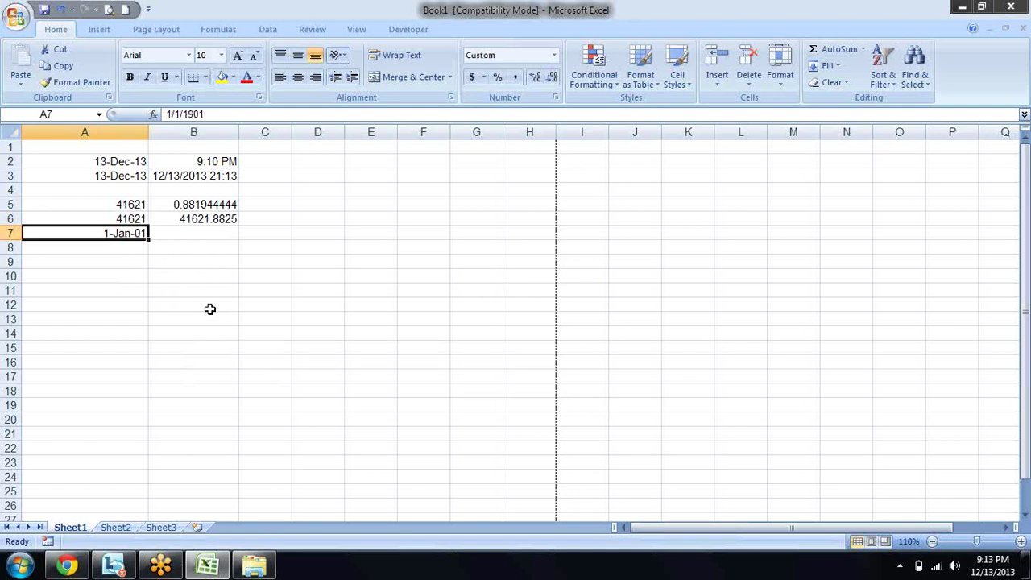
{"action": "key", "text": "ctrl+shift+asciitilde"}
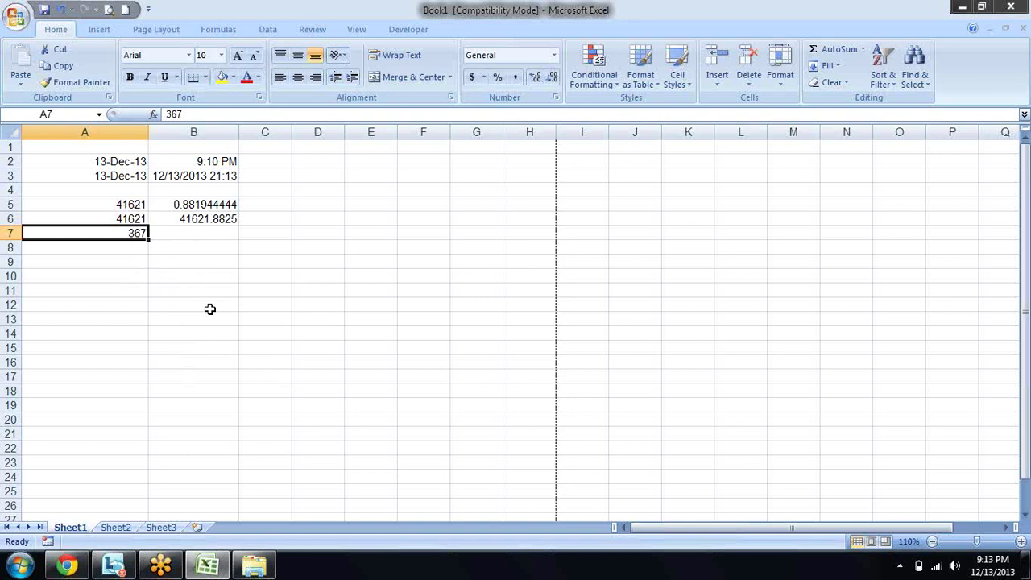
{"action": "key", "text": "Right"}
{"action": "key", "text": "Left"}
{"action": "key", "text": "Right"}
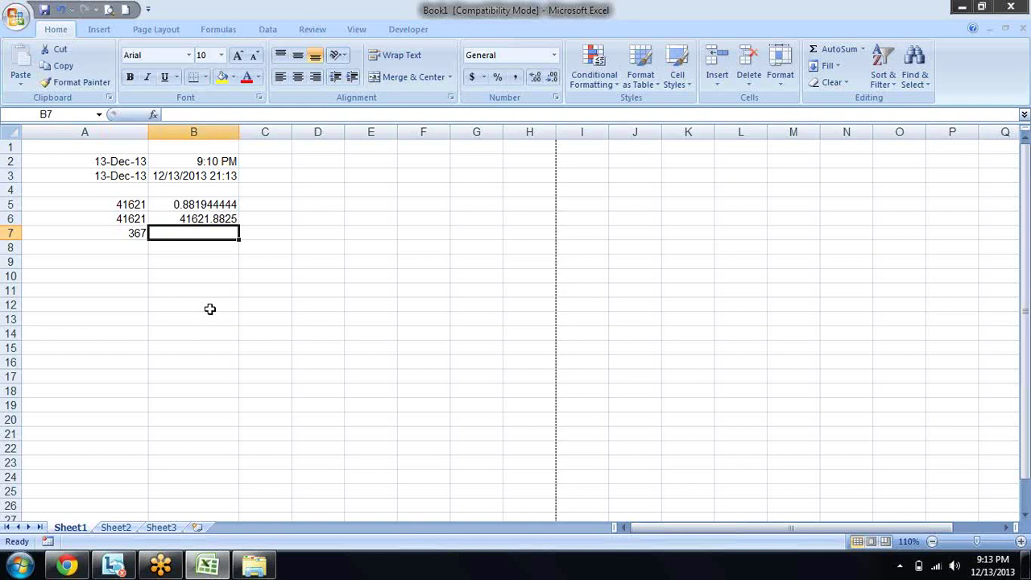
Step: Enter the one-second time 00:00:01 in B7 after cancelling a first attempt
{"action": "type", "text": "0"}
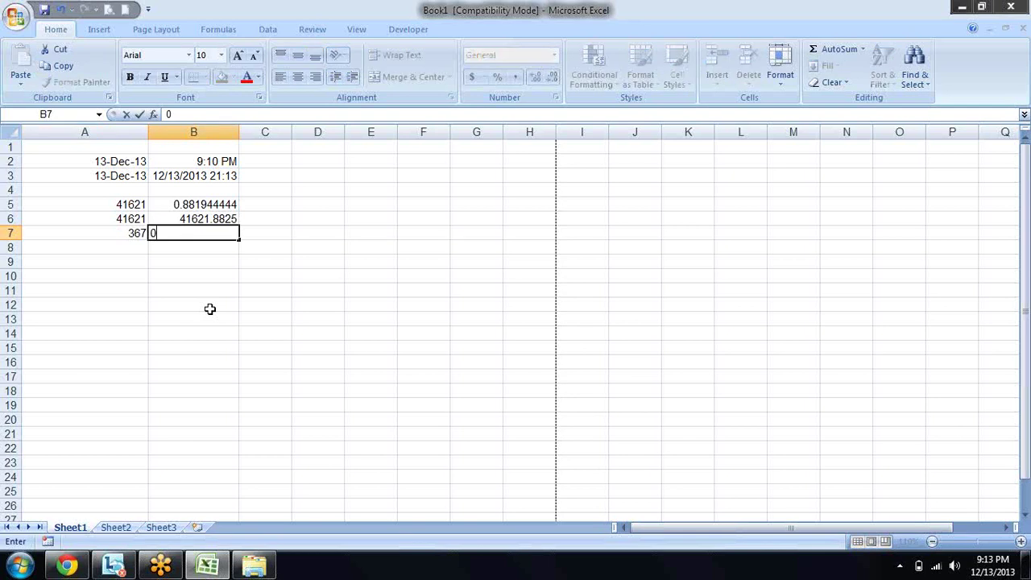
{"action": "key", "text": "Escape"}
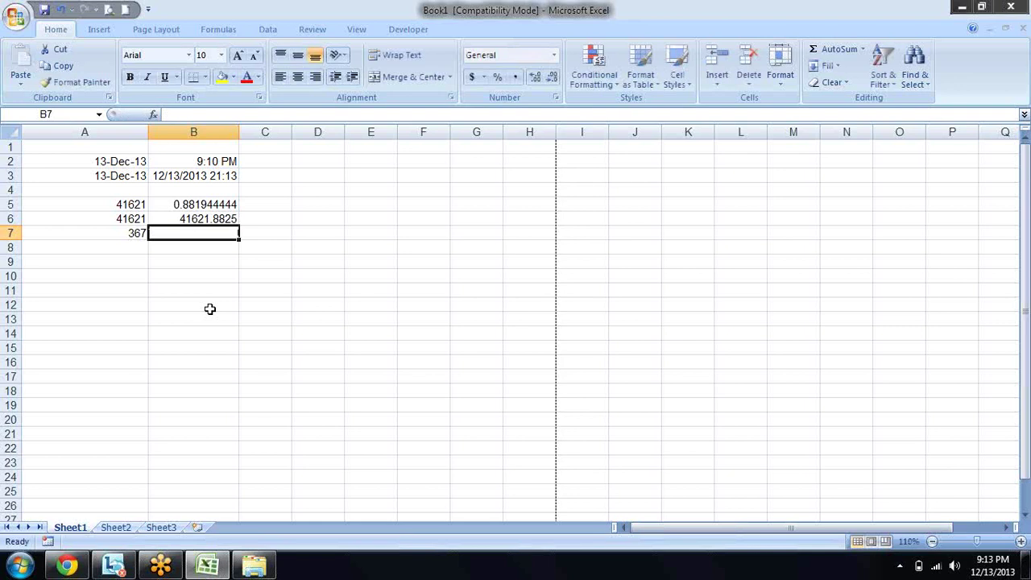
{"action": "type", "text": "00"}
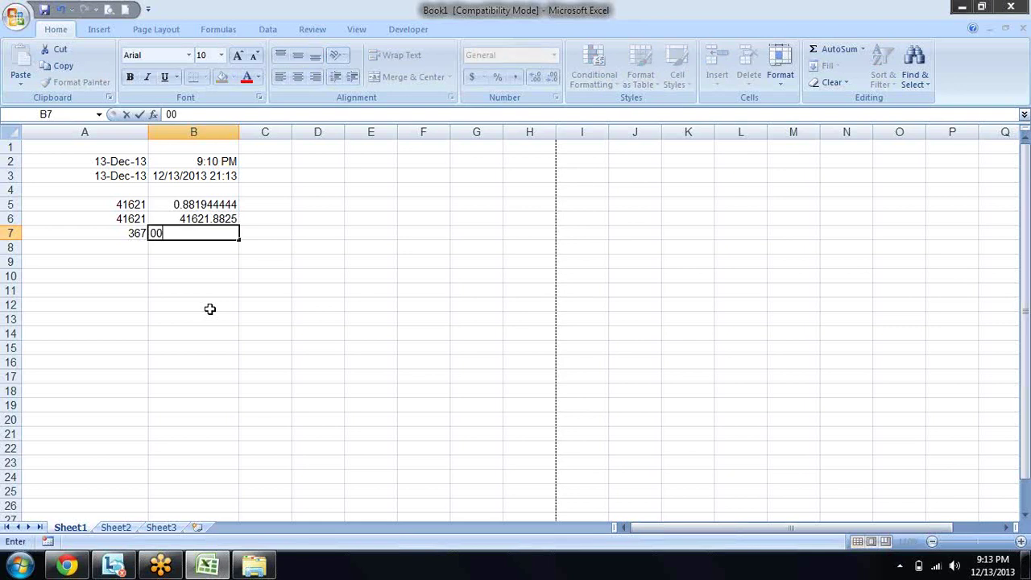
{"action": "type", "text": ":00"}
{"action": "type", "text": ":01"}
{"action": "key", "text": "Return"}
{"action": "key", "text": "Up"}
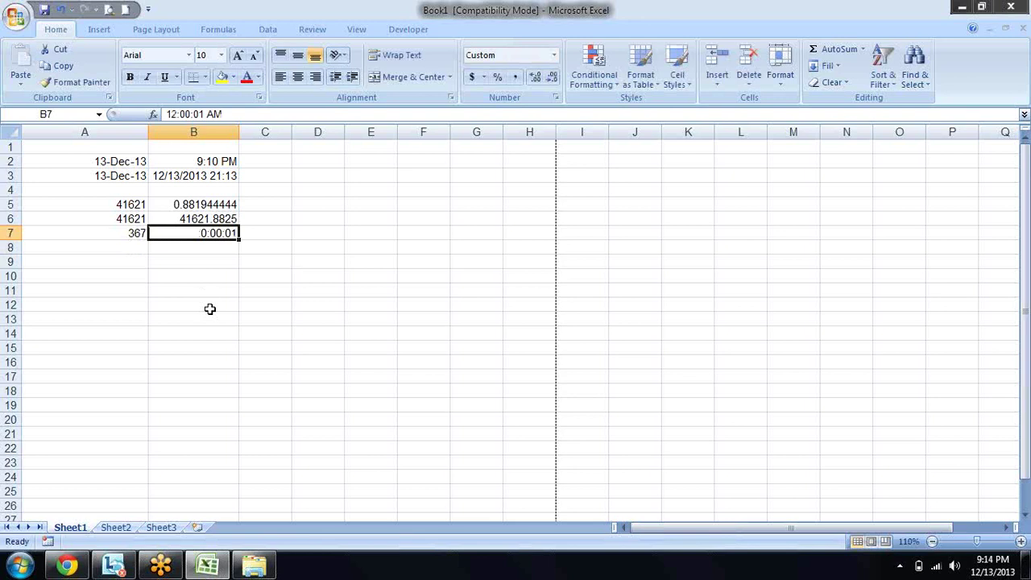
Step: Paste B7's one-second time into B8 as a decimal value and widen column B
{"action": "key", "text": "ctrl+c"}
{"action": "key", "text": "Down"}
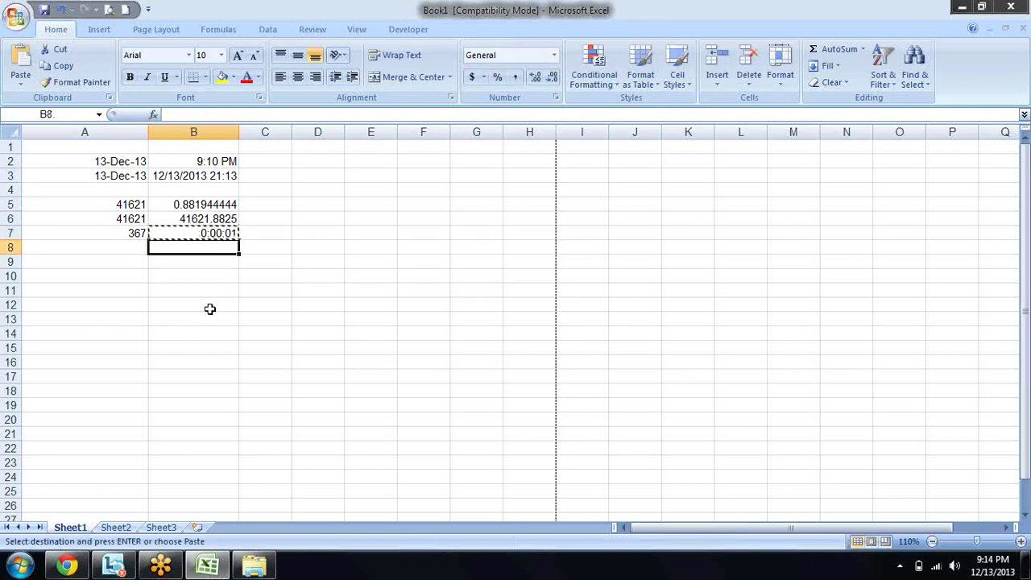
{"action": "key", "text": "alt+e"}
{"action": "key", "text": "s"}
{"action": "key", "text": "v"}
{"action": "key", "text": "Return"}
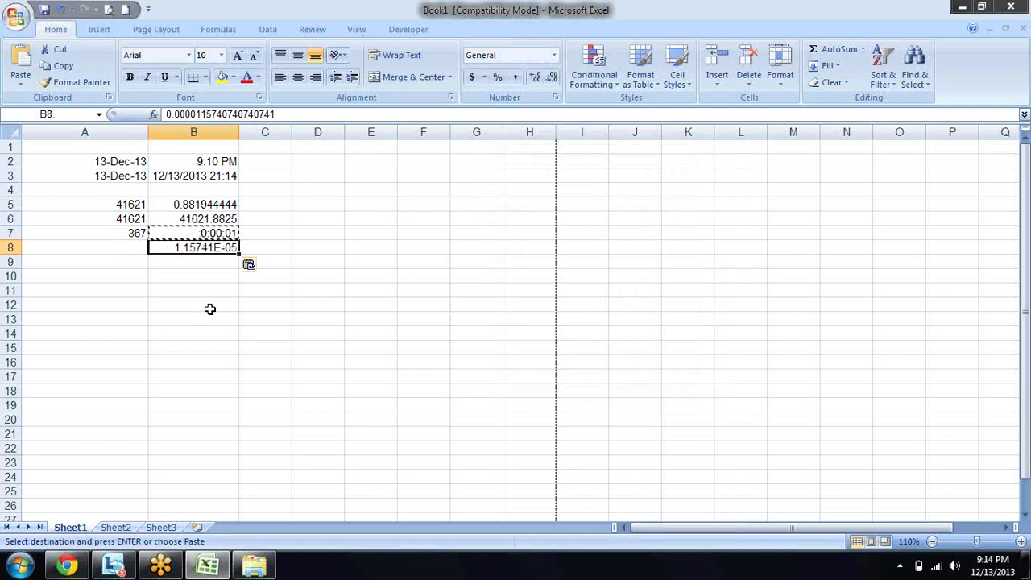
{"action": "left_click", "coordinate": [239, 131]}
{"action": "left_click_drag", "start_coordinate": [239, 131], "coordinate": [341, 130]}
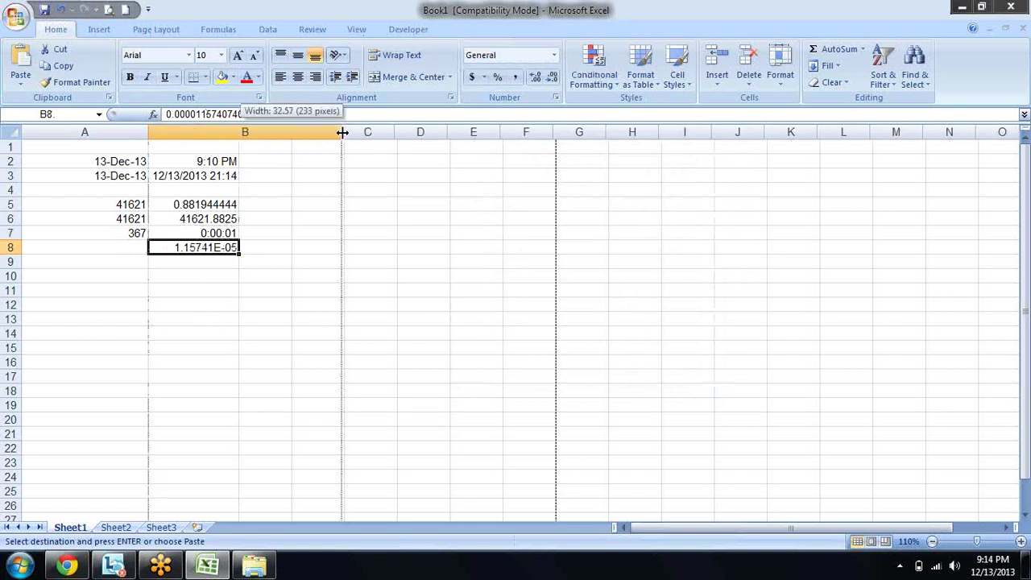
{"action": "key", "text": "Escape"}
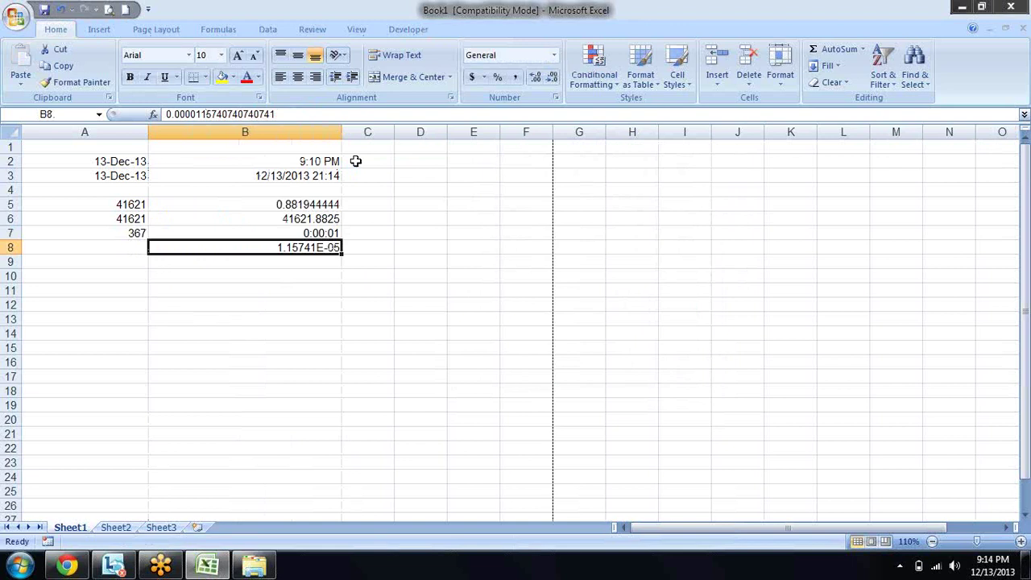
Step: Change B8 to 0.0000000001, show it as time 12:00 AM, then clear B8
{"action": "left_click", "coordinate": [246, 114]}
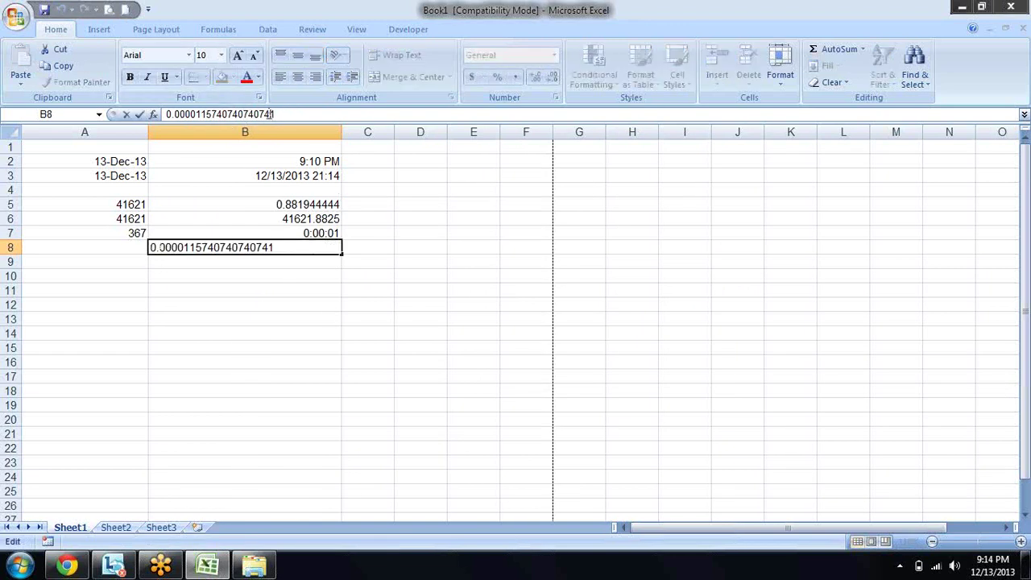
{"action": "left_click_drag", "start_coordinate": [271, 114], "coordinate": [196, 117]}
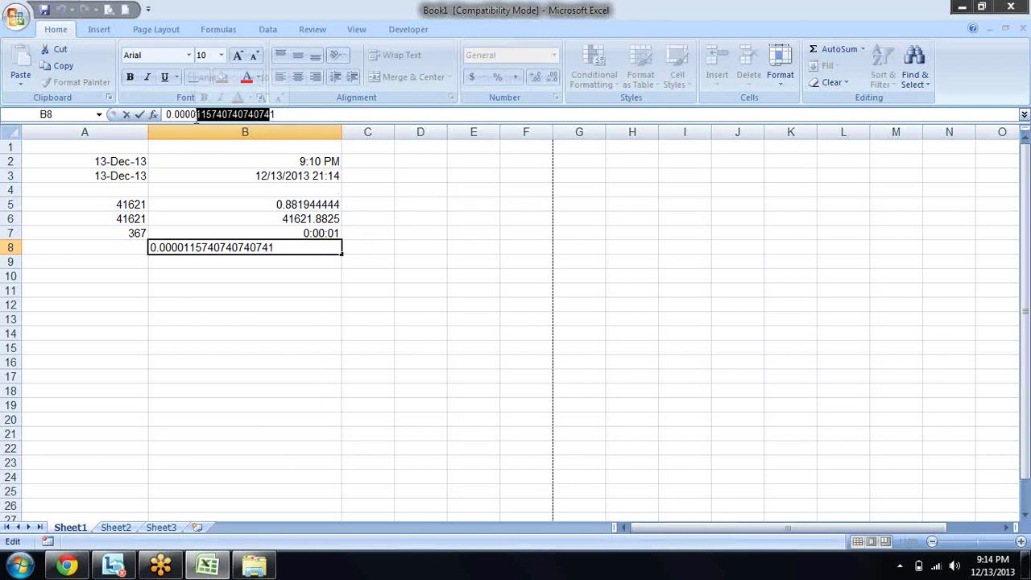
{"action": "type", "text": "000001"}
{"action": "key", "text": "Return"}
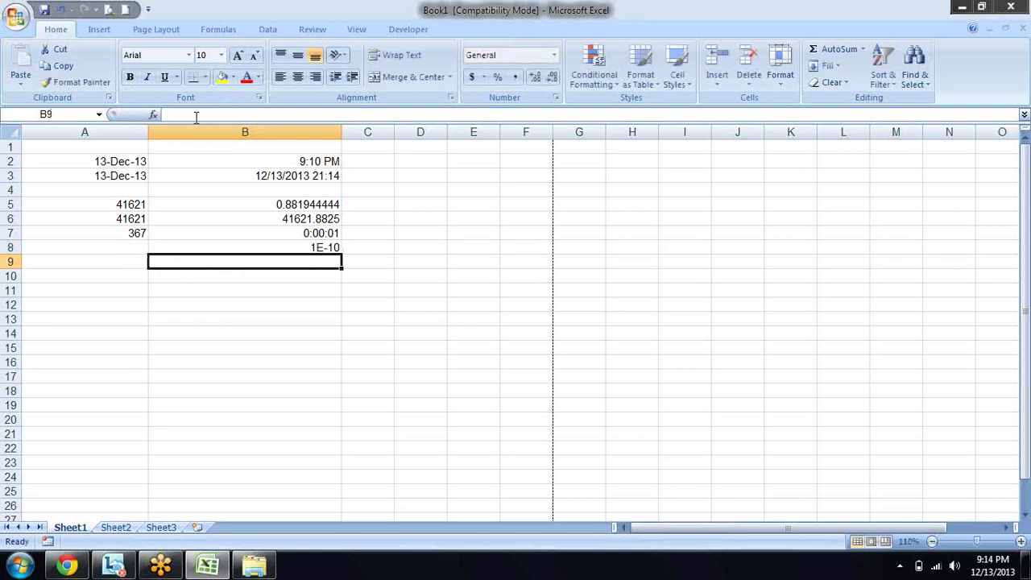
{"action": "key", "text": "Up"}
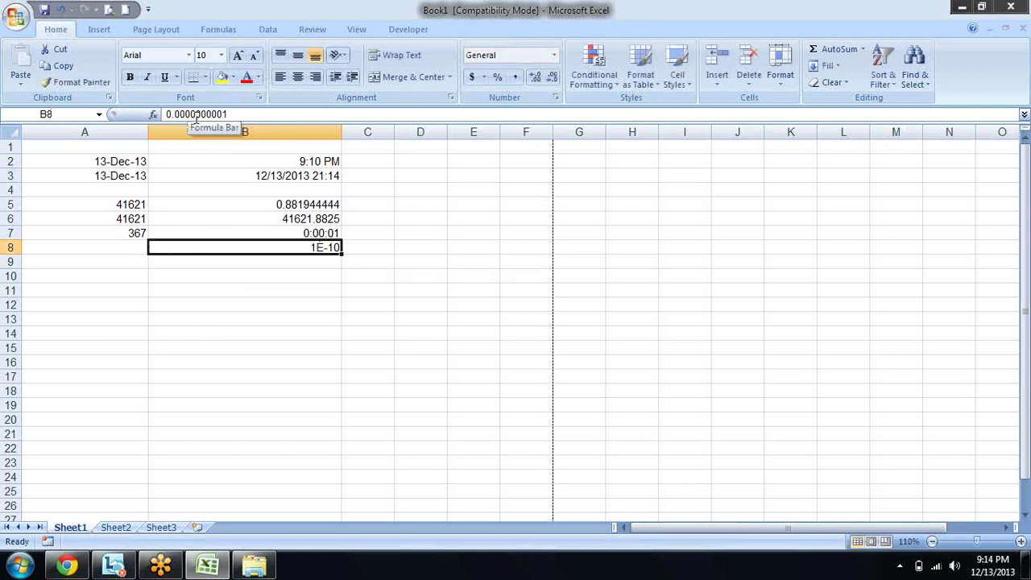
{"action": "key", "text": "ctrl+shift+2"}
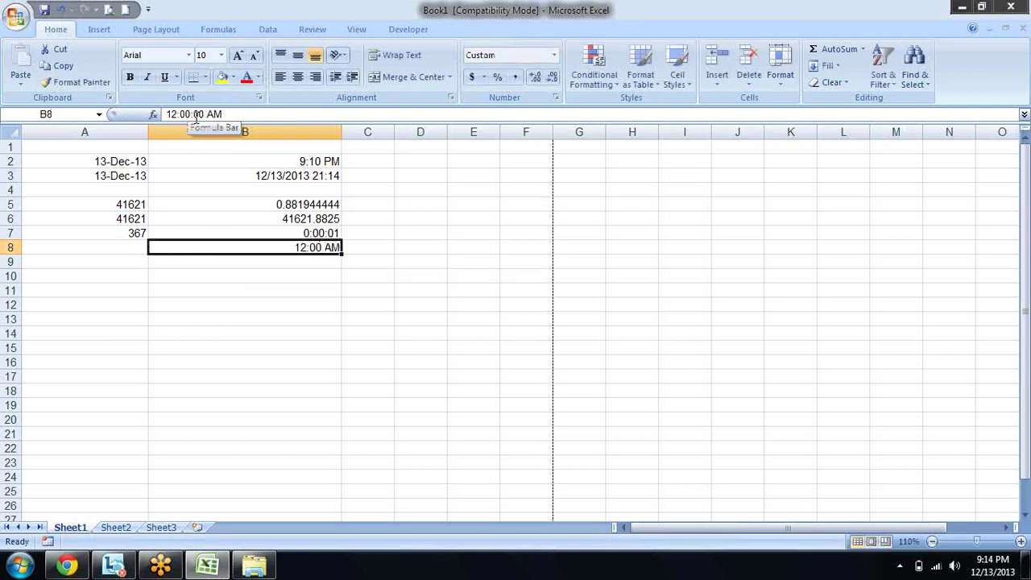
{"action": "key", "text": "Delete"}
{"action": "key", "text": "Left"}
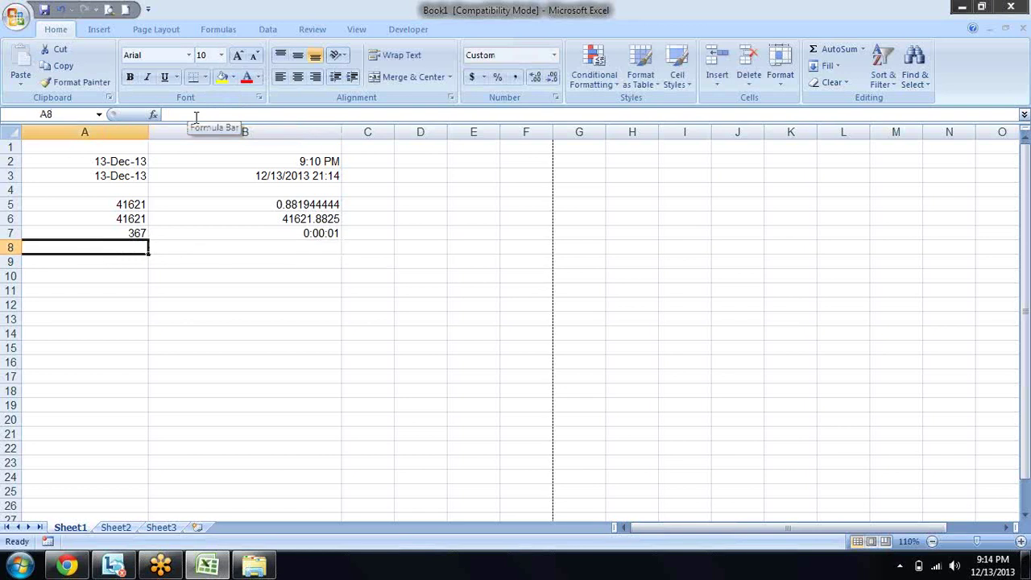
{"action": "key", "text": "Right"}
{"action": "key", "text": "Right"}
{"action": "key", "text": "Left"}
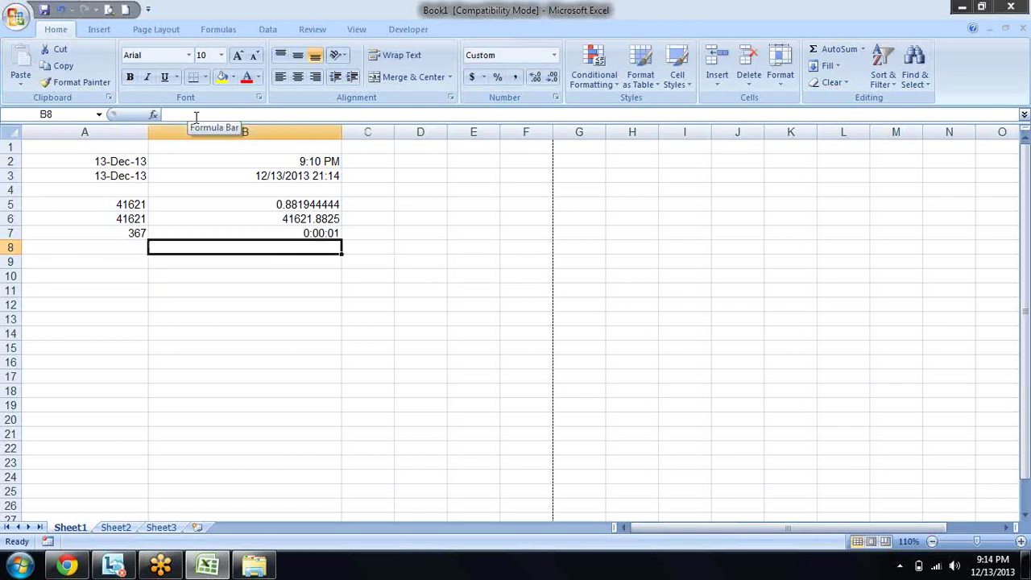
{"action": "key", "text": "Up"}
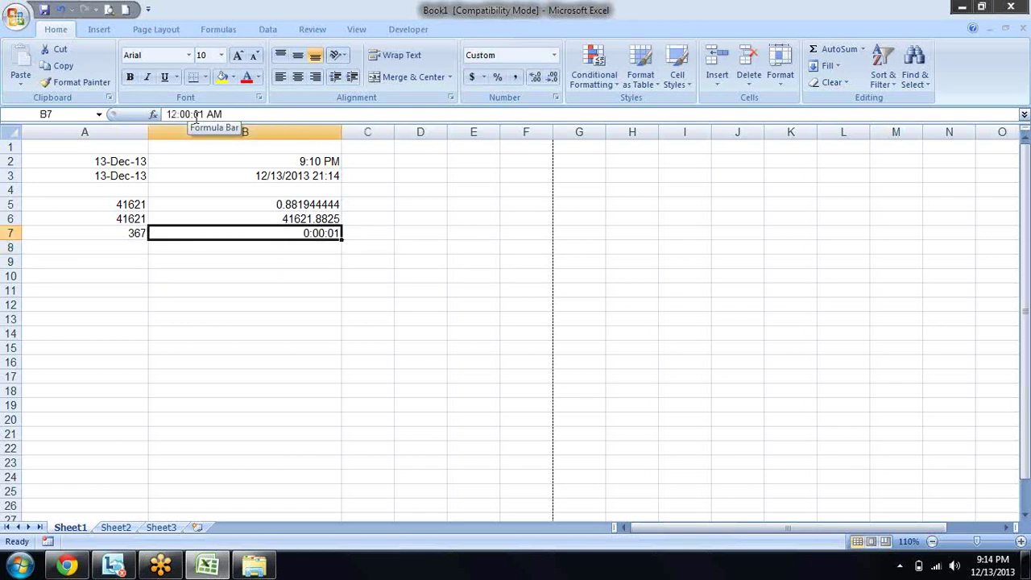
{"action": "key", "text": "Down"}
{"action": "key", "text": "Up"}
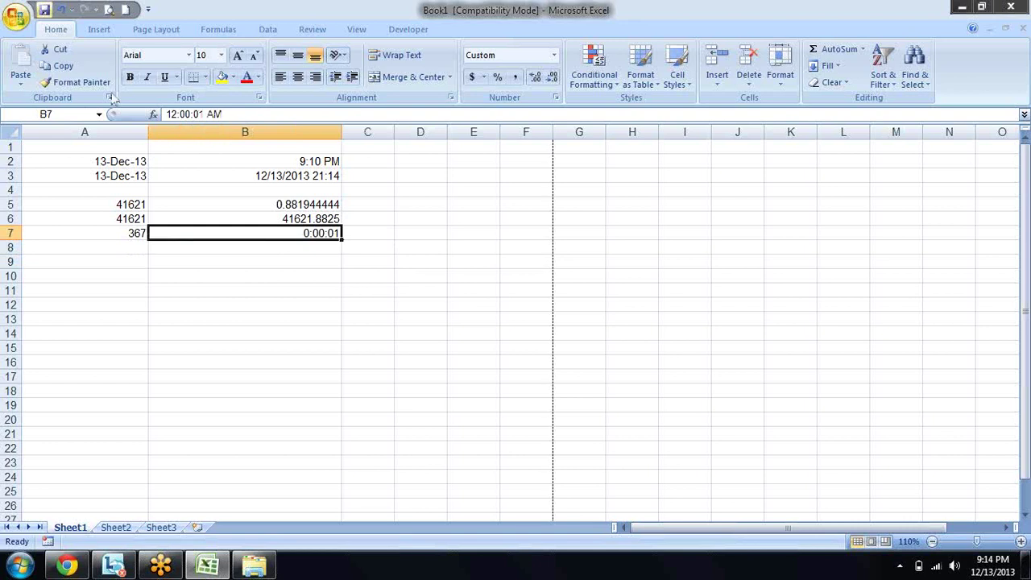
{"action": "left_click", "coordinate": [141, 204]}
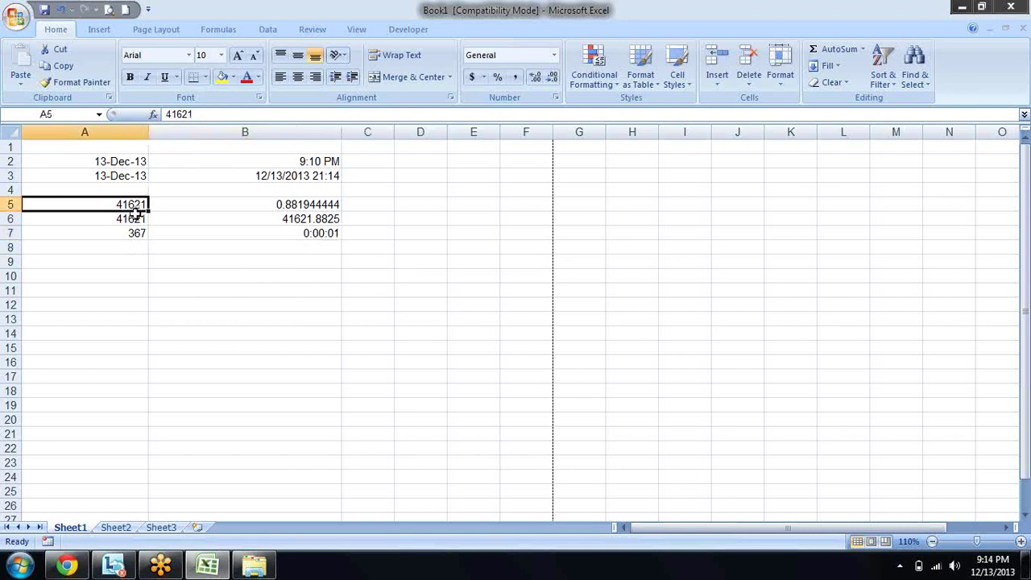
{"action": "left_click", "coordinate": [136, 218]}
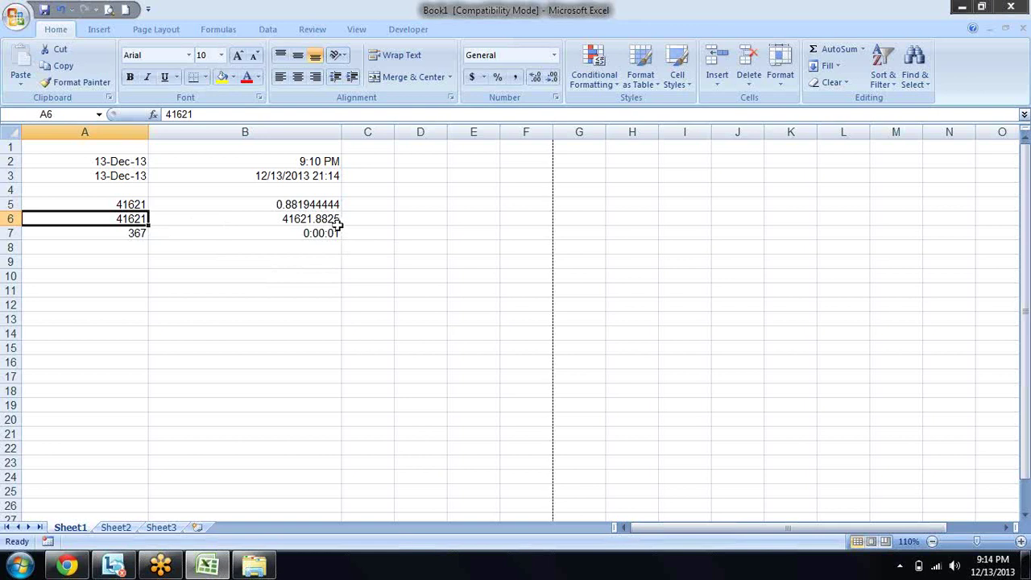
{"action": "left_click", "coordinate": [339, 223]}
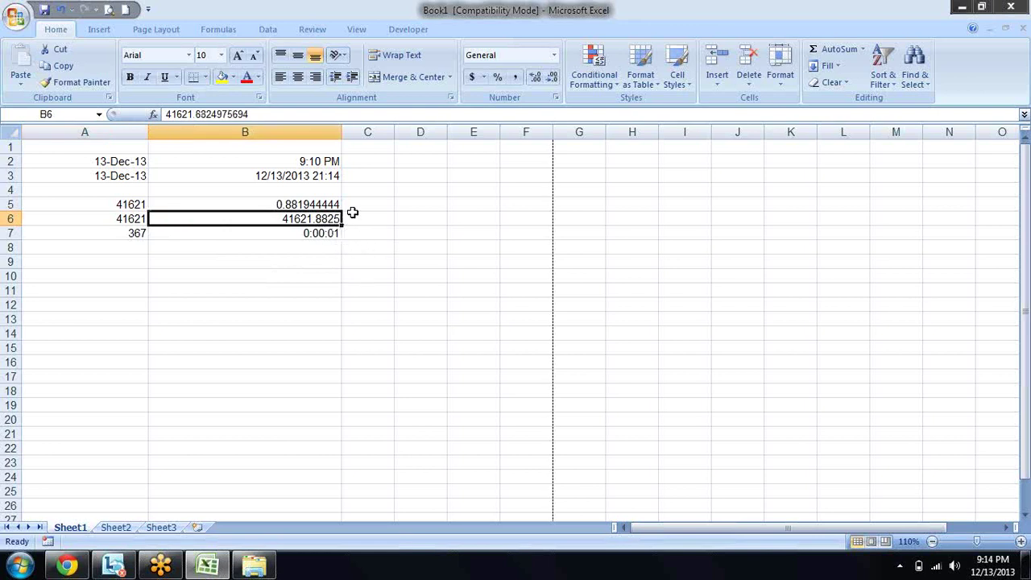
{"action": "left_click", "coordinate": [333, 206]}
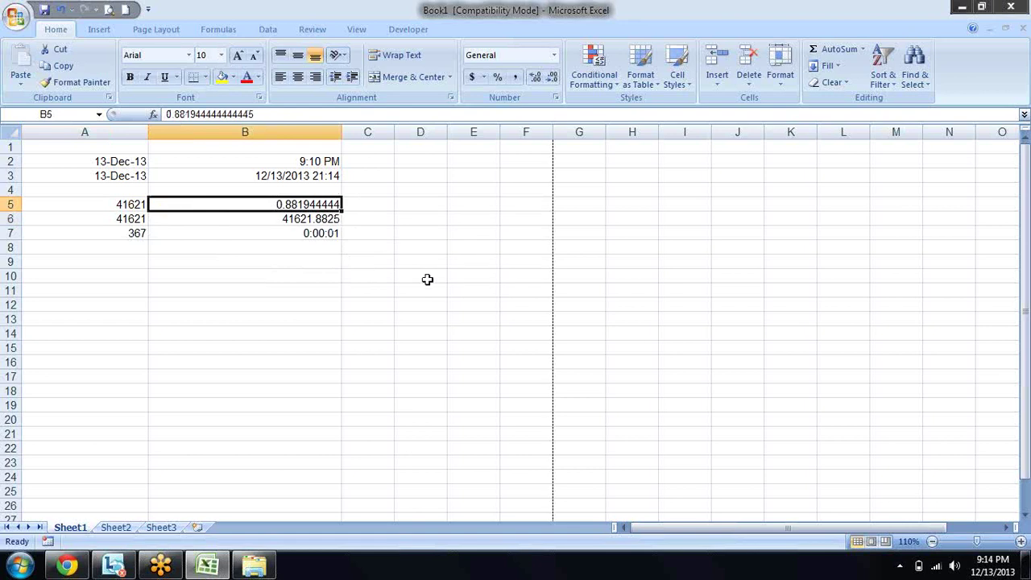
{"action": "key", "text": "Down"}
{"action": "key", "text": "Down"}
{"action": "key", "text": "Down"}
{"action": "key", "text": "Left"}
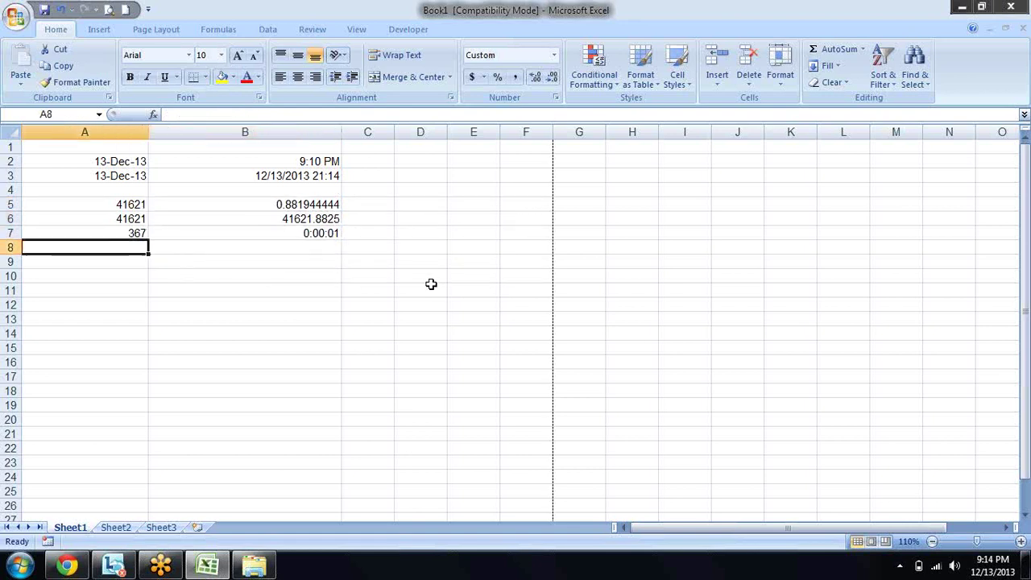
{"action": "key", "text": "Up"}
{"action": "key", "text": "Up"}
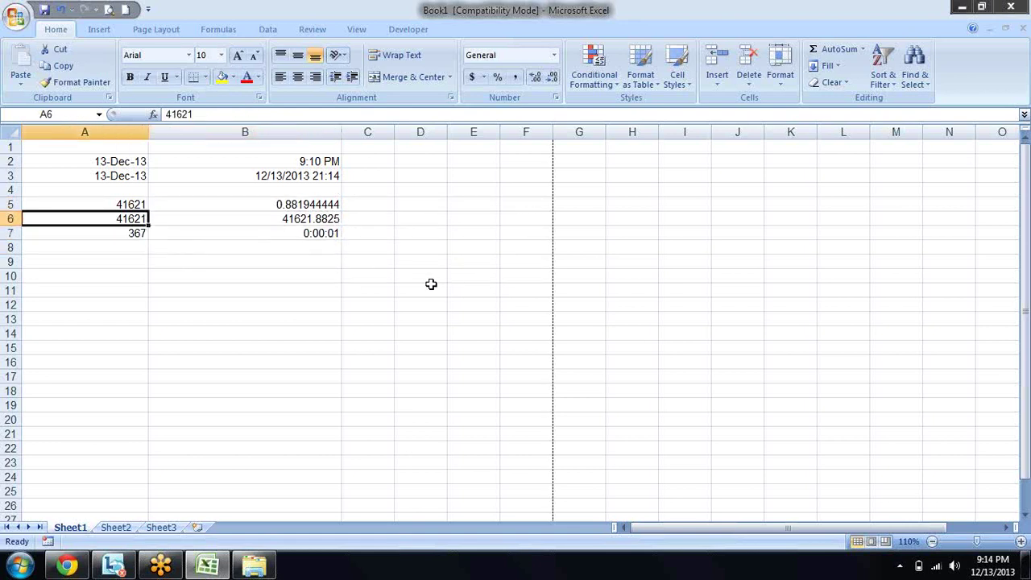
{"action": "key", "text": "Right"}
{"action": "key", "text": "Right"}
{"action": "key", "text": "Left"}
{"action": "key", "text": "Down"}
{"action": "key", "text": "Down"}
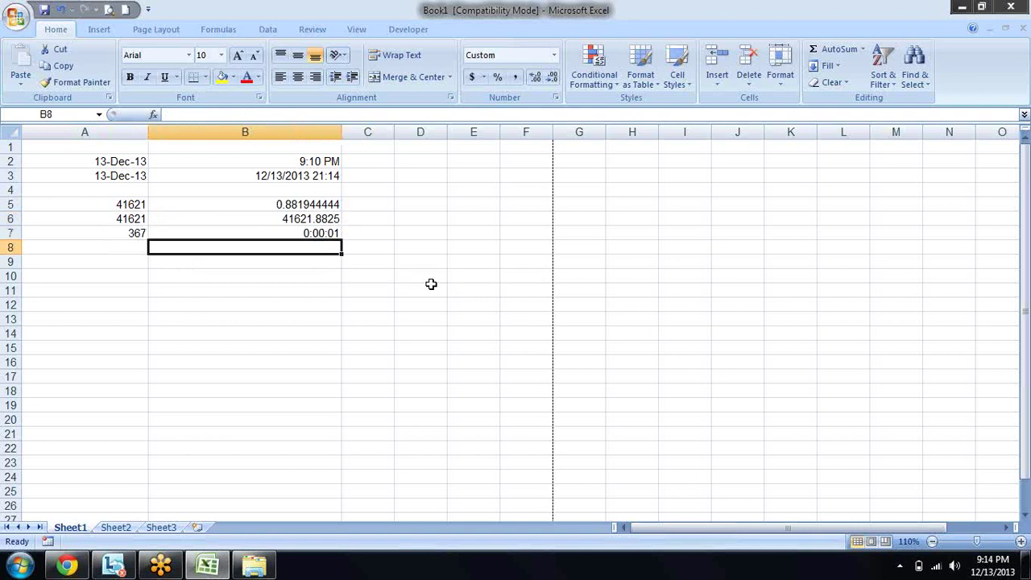
Step: Enter the formula =B6-A6 in B8 to get the time of day
{"action": "type", "text": "="}
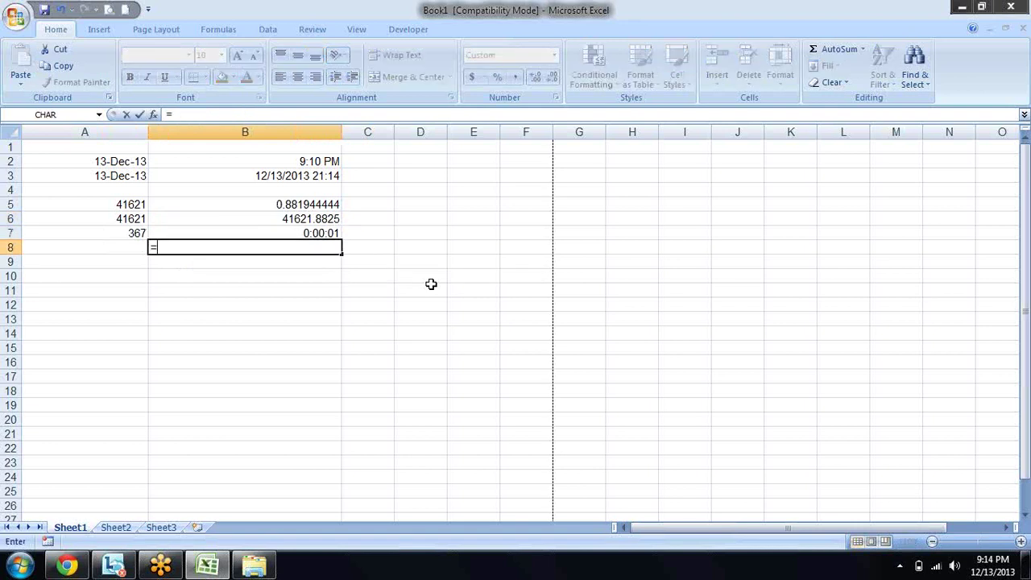
{"action": "key", "text": "Up"}
{"action": "key", "text": "Up"}
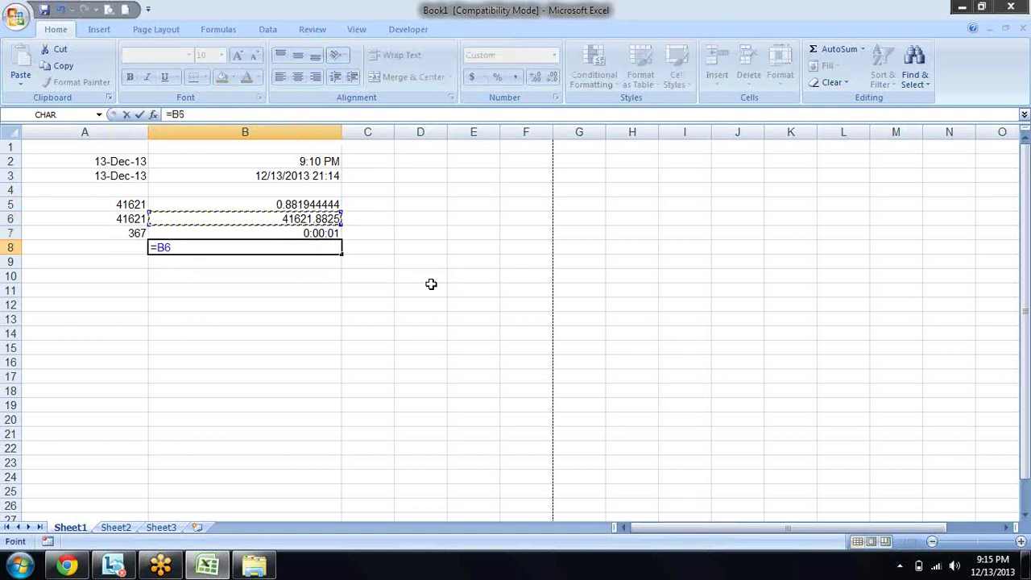
{"action": "type", "text": "-"}
{"action": "key", "text": "Up"}
{"action": "key", "text": "Up"}
{"action": "key", "text": "Left"}
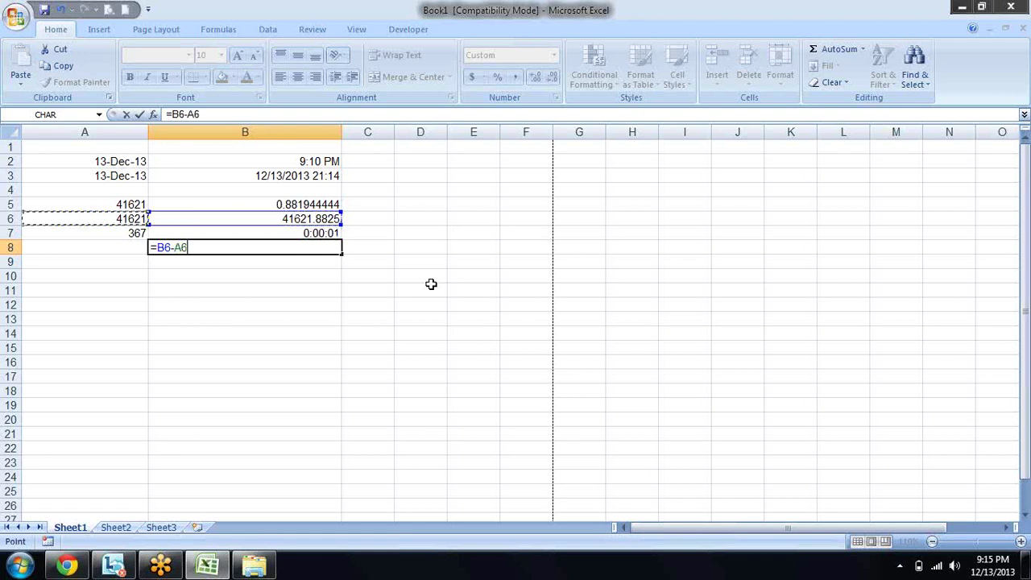
{"action": "key", "text": "Return"}
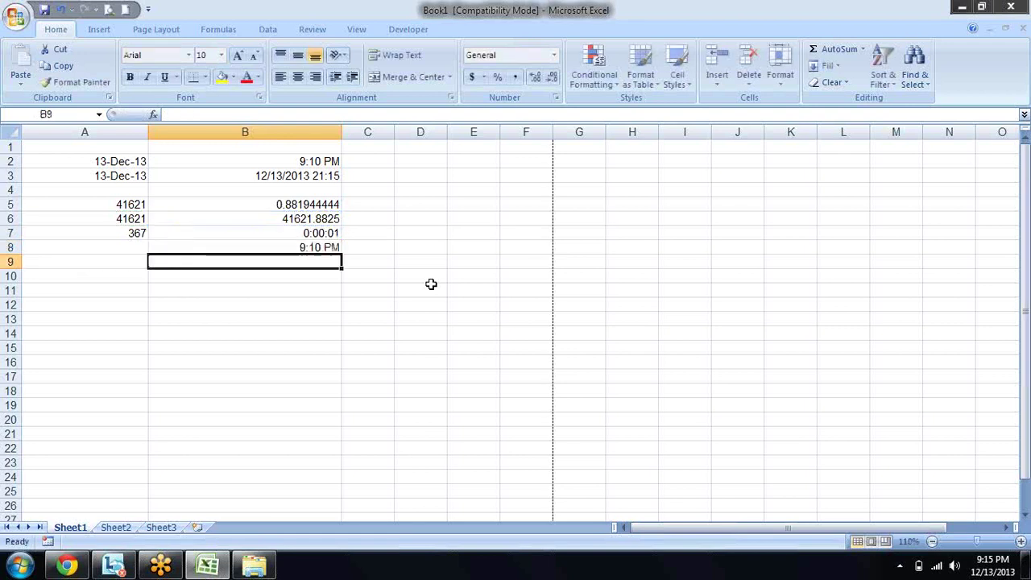
{"action": "key", "text": "Up"}
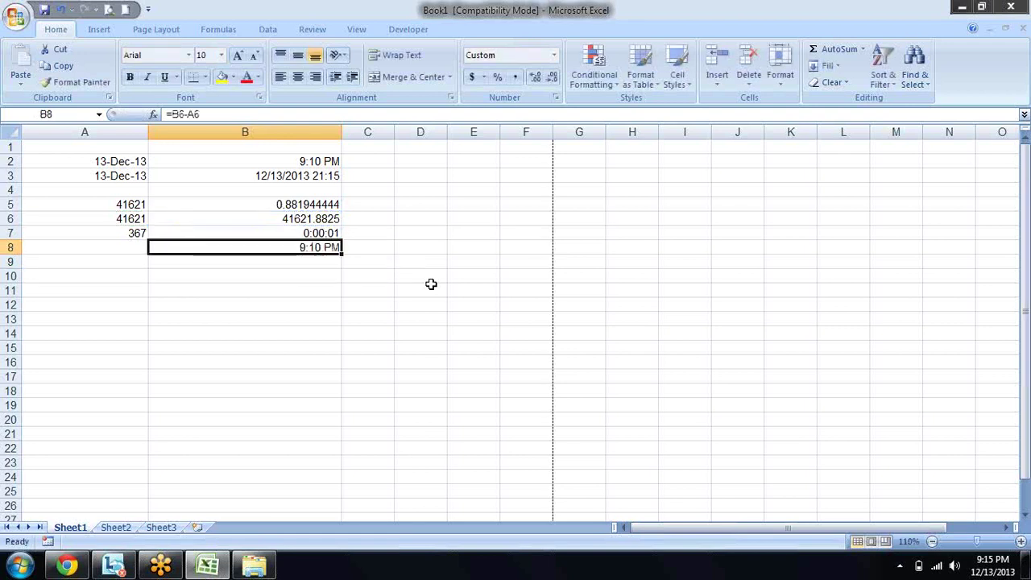
Step: Toggle formula view and General format on B8, then return it to Time format as 9:10 PM
{"action": "key", "text": "ctrl+grave"}
{"action": "key", "text": "ctrl+grave"}
{"action": "key", "text": "ctrl+shift+asciitilde"}
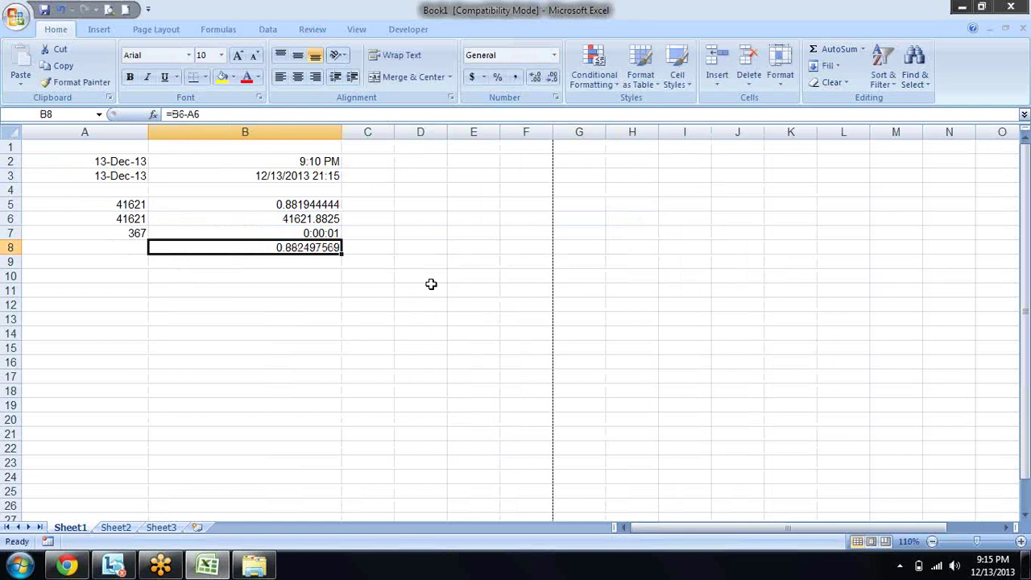
{"action": "key", "text": "ctrl+shift+at"}
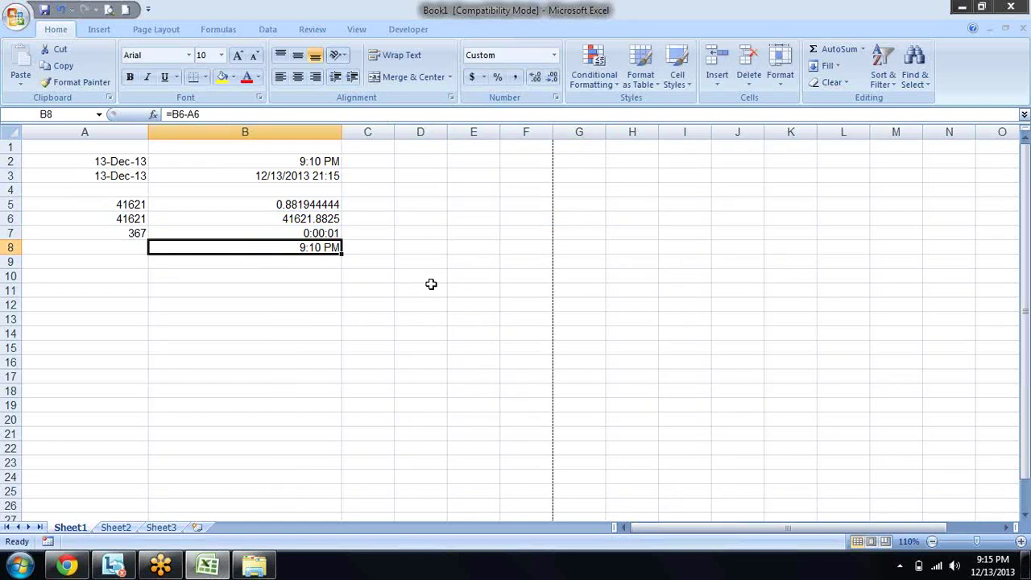
{"action": "key", "text": "Down"}
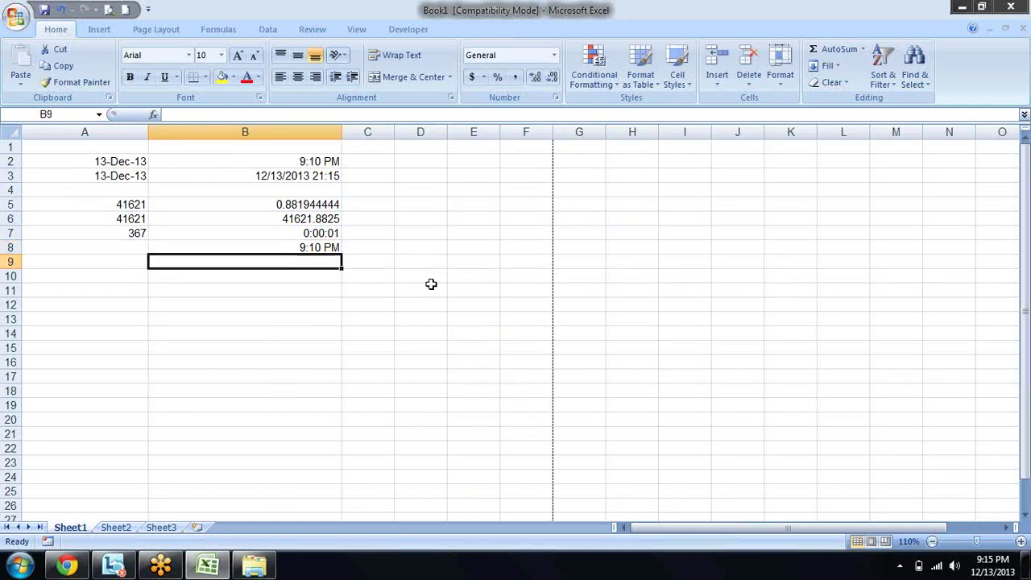
{"action": "key", "text": "Up"}
{"action": "key", "text": "Left"}
{"action": "key", "text": "Right"}
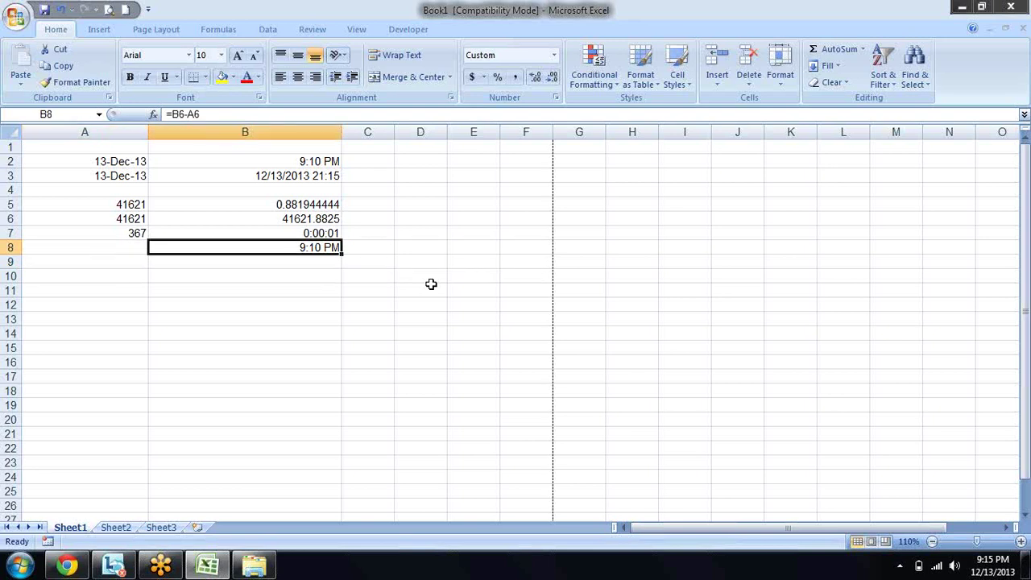
{"action": "key", "text": "Left"}
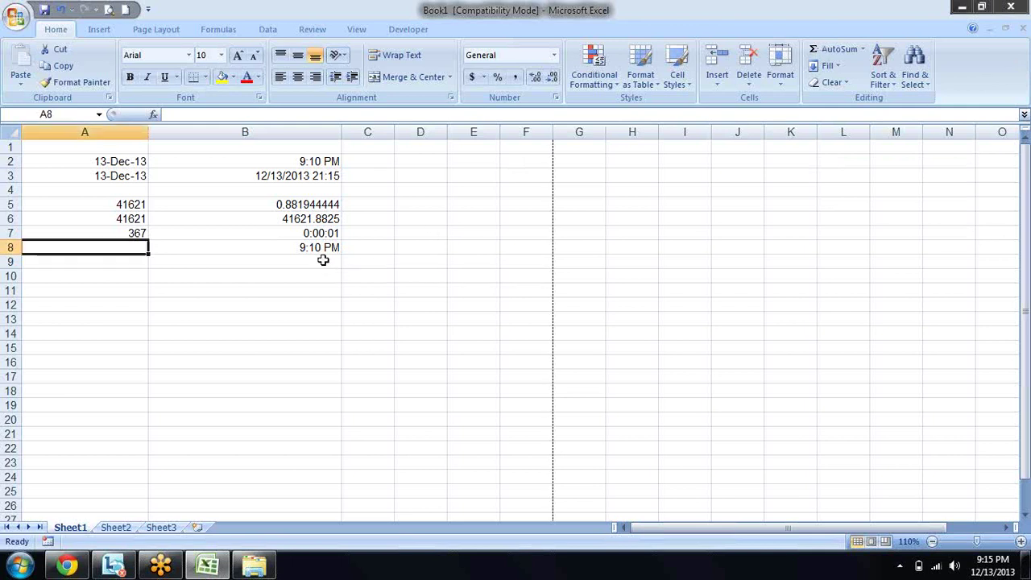
Step: Autofit column B's width to its contents
{"action": "left_click", "coordinate": [111, 222]}
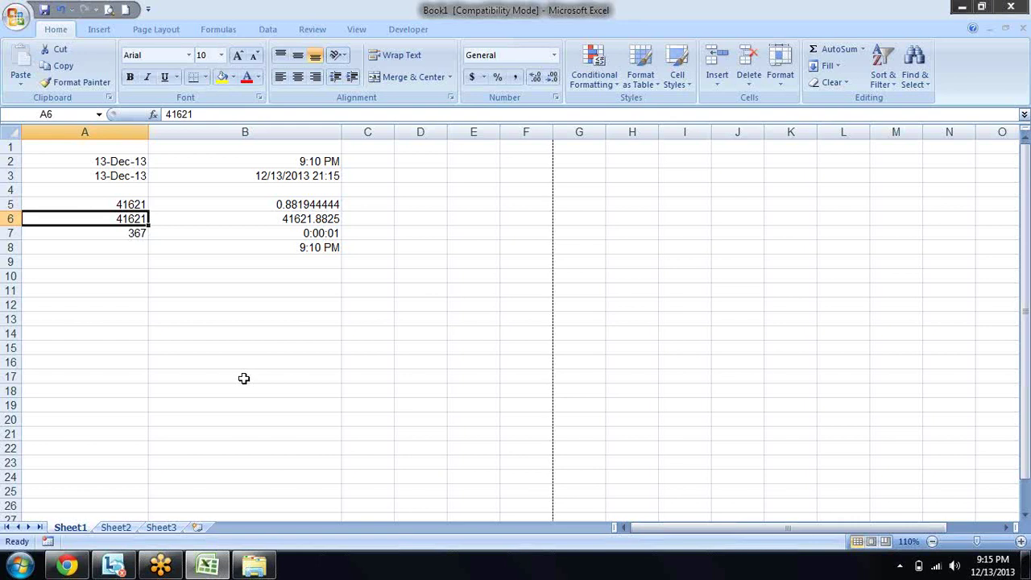
{"action": "left_click_drag", "start_coordinate": [341, 132], "coordinate": [341, 132]}
{"action": "double_click", "coordinate": [341, 132]}
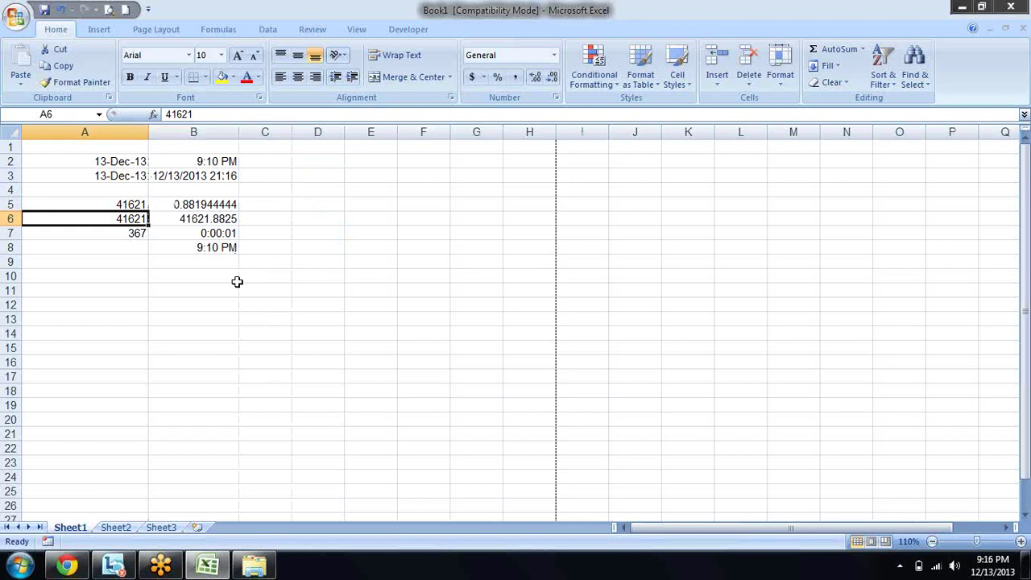
{"action": "left_click", "coordinate": [138, 205]}
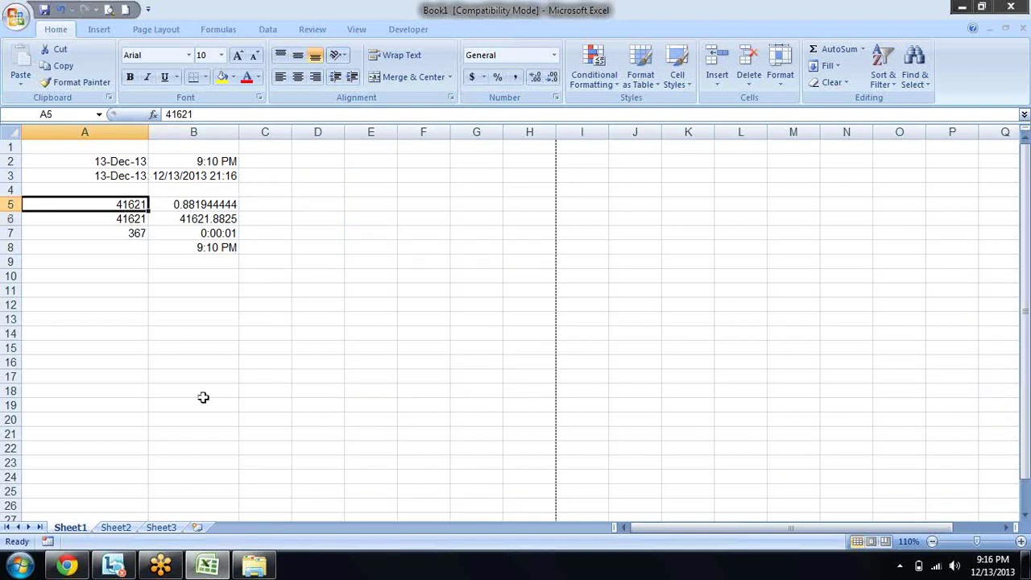
{"action": "key", "text": "Down"}
{"action": "key", "text": "Down"}
{"action": "key", "text": "Down"}
{"action": "key", "text": "Down"}
{"action": "key", "text": "Down"}
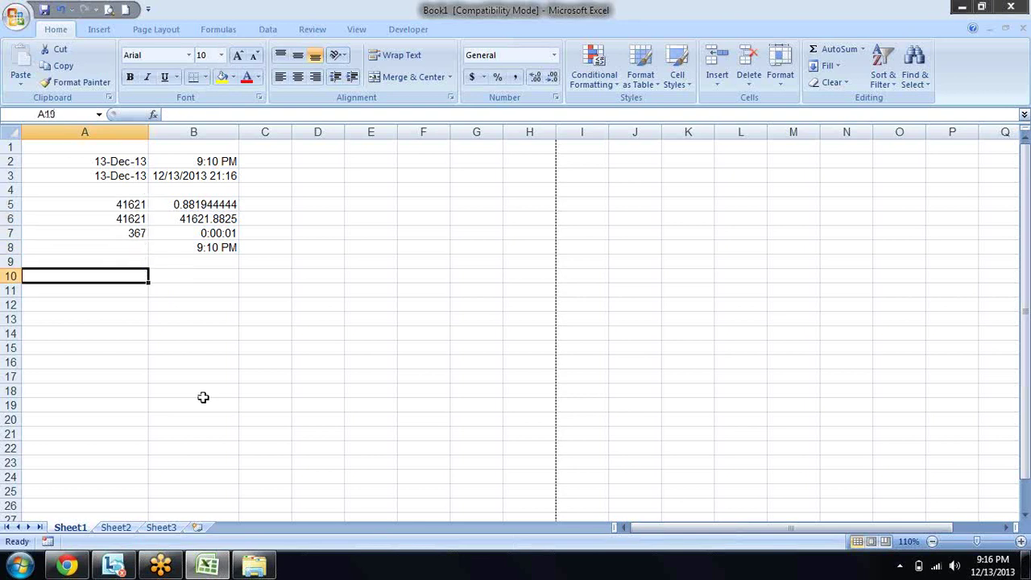
{"action": "key", "text": "Up"}
{"action": "key", "text": "Down"}
{"action": "type", "text": "="}
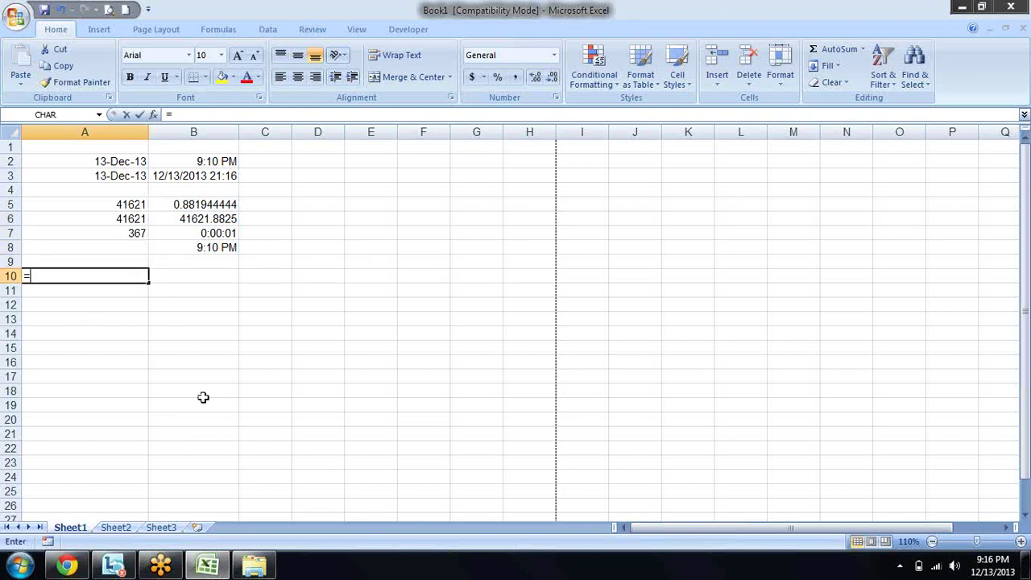
{"action": "type", "text": "da"}
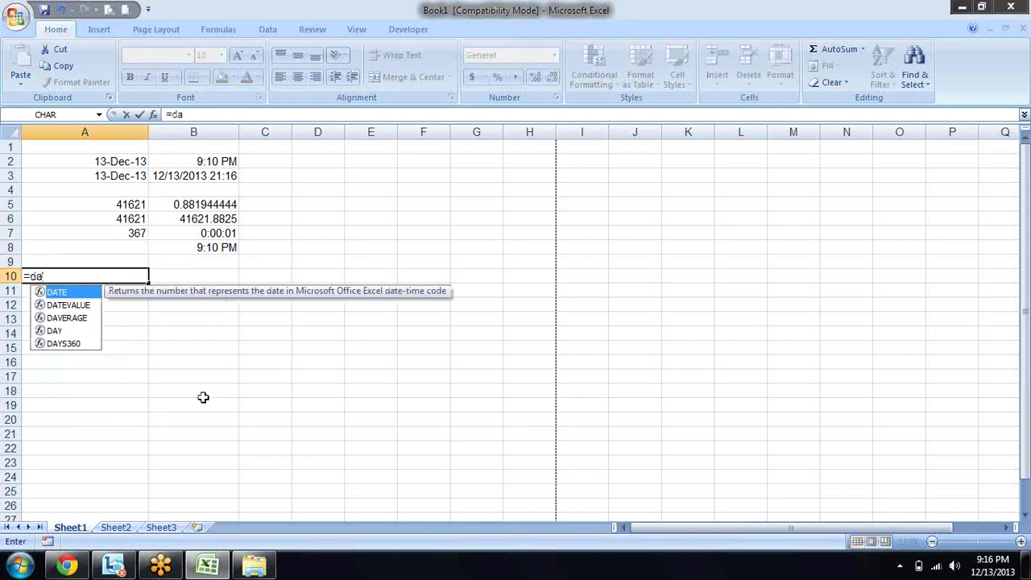
{"action": "key", "text": "Down"}
{"action": "key", "text": "Tab"}
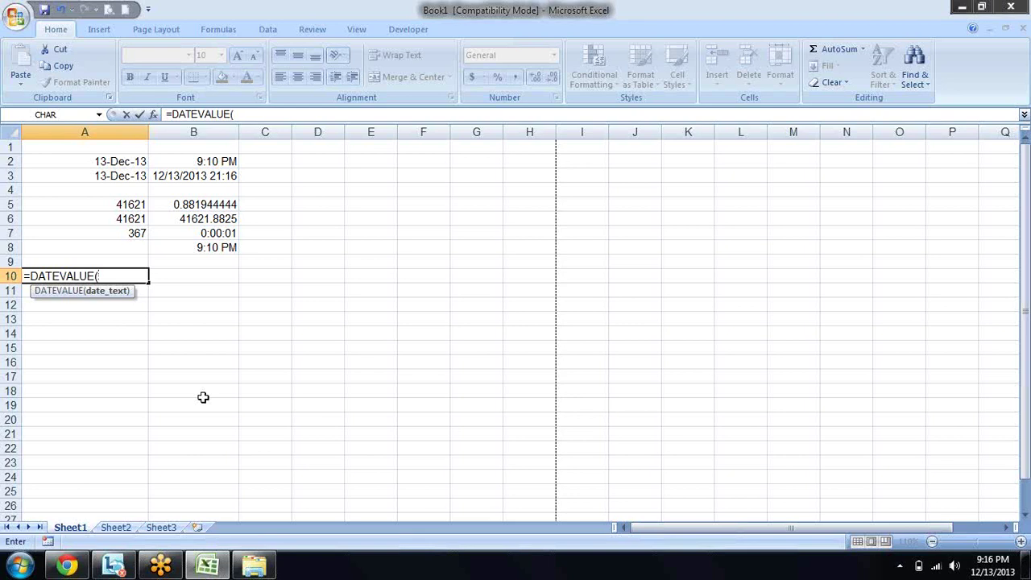
{"action": "type", "text": "\""}
{"action": "key", "text": "Return"}
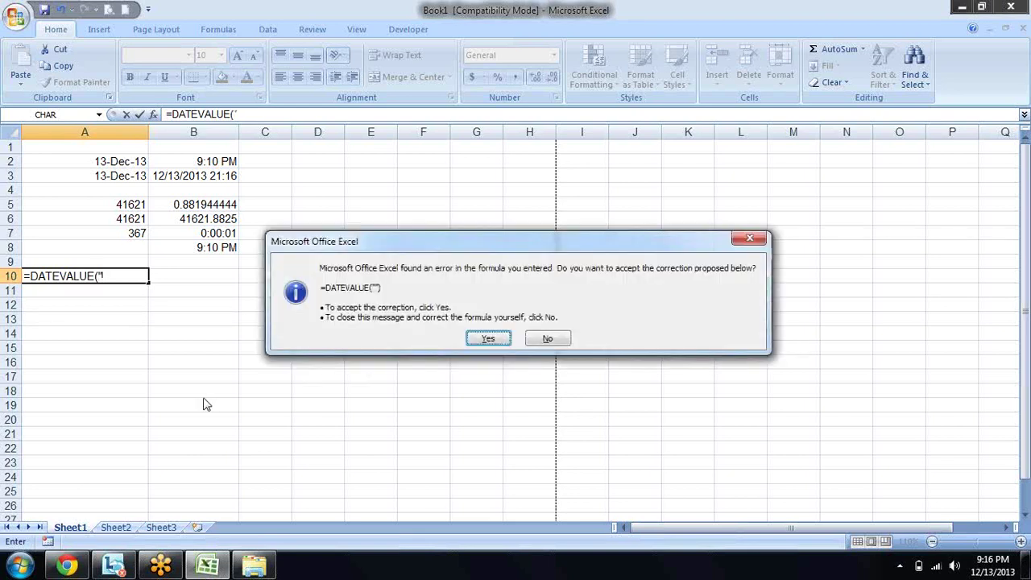
{"action": "key", "text": "n"}
{"action": "key", "text": "Return"}
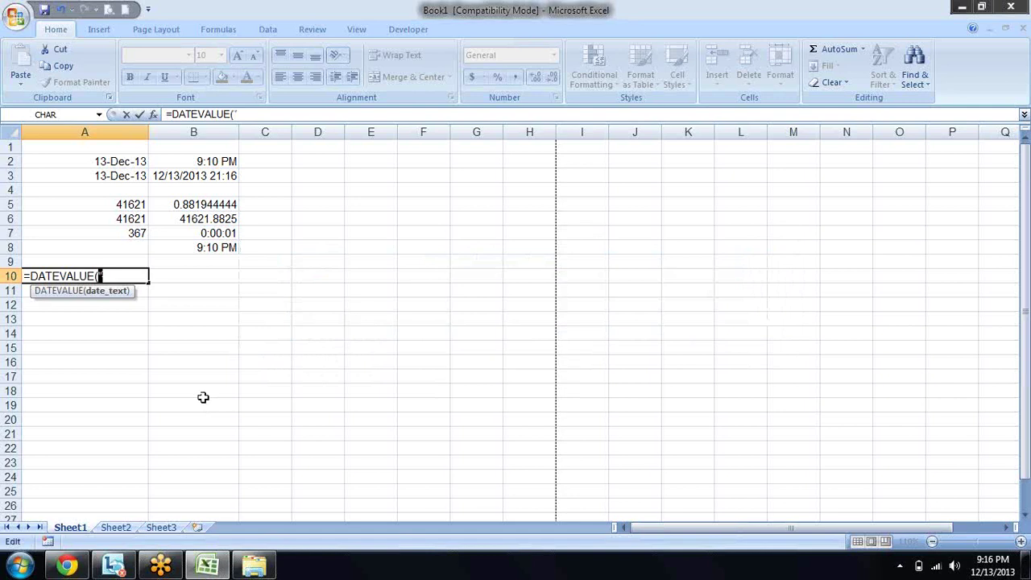
{"action": "type", "text": "1"}
{"action": "type", "text": "0-"}
{"action": "type", "text": "jan-2"}
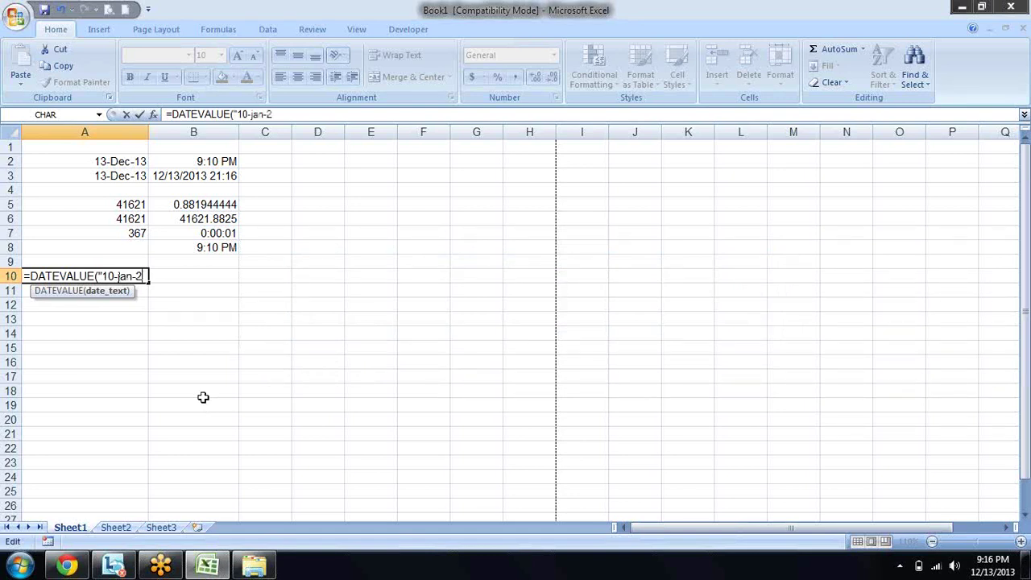
{"action": "type", "text": "013"}
{"action": "type", "text": "\")"}
{"action": "key", "text": "Return"}
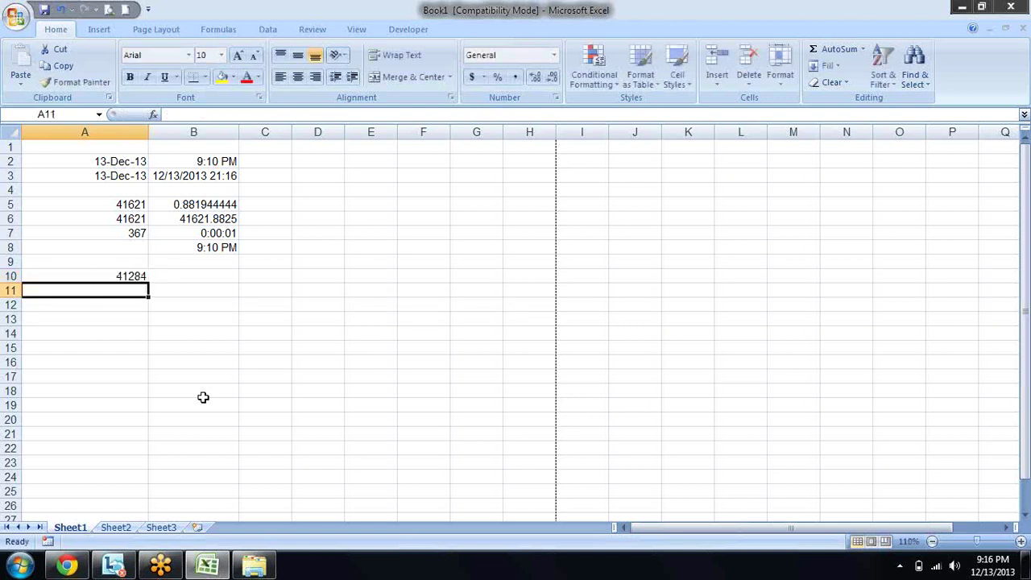
{"action": "key", "text": "Up"}
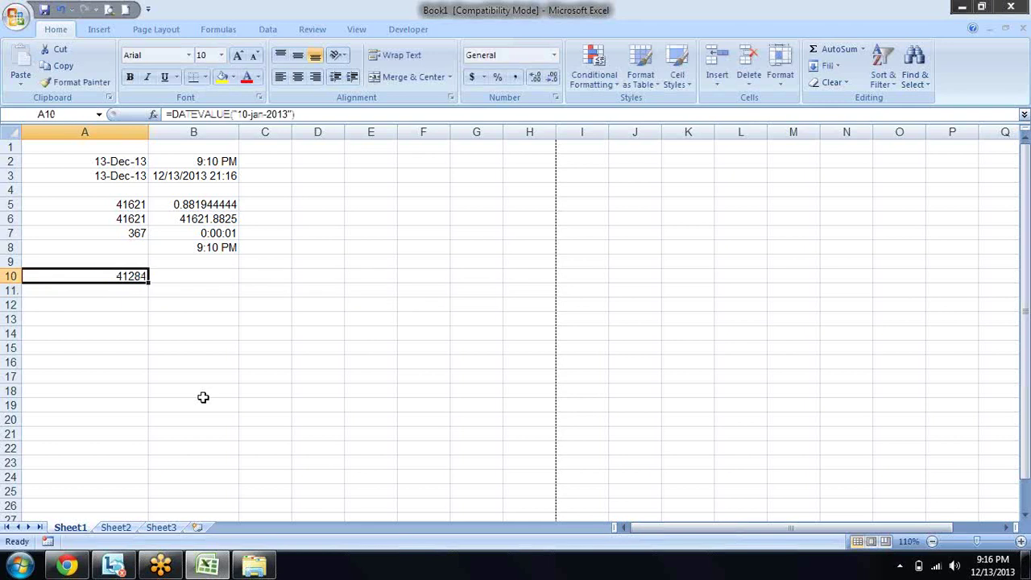
{"action": "key", "text": "Delete"}
{"action": "key", "text": "Up"}
Step: Briefly show A3's TODAY date as a serial number, undo it, and review column A's entries
{"action": "key", "text": "Up"}
{"action": "key", "text": "Up"}
{"action": "key", "text": "Up"}
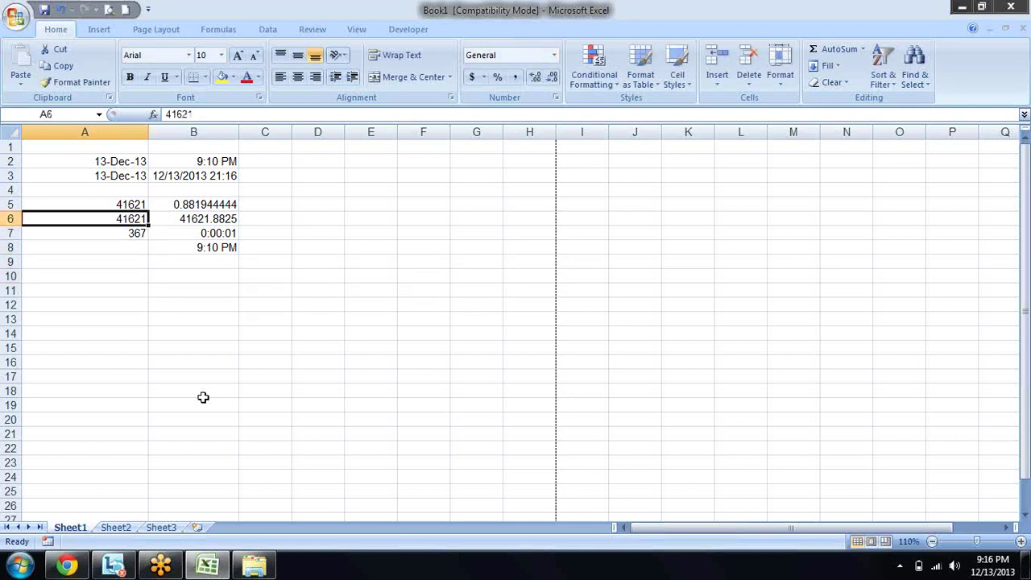
{"action": "key", "text": "Up"}
{"action": "key", "text": "Up"}
{"action": "key", "text": "Up"}
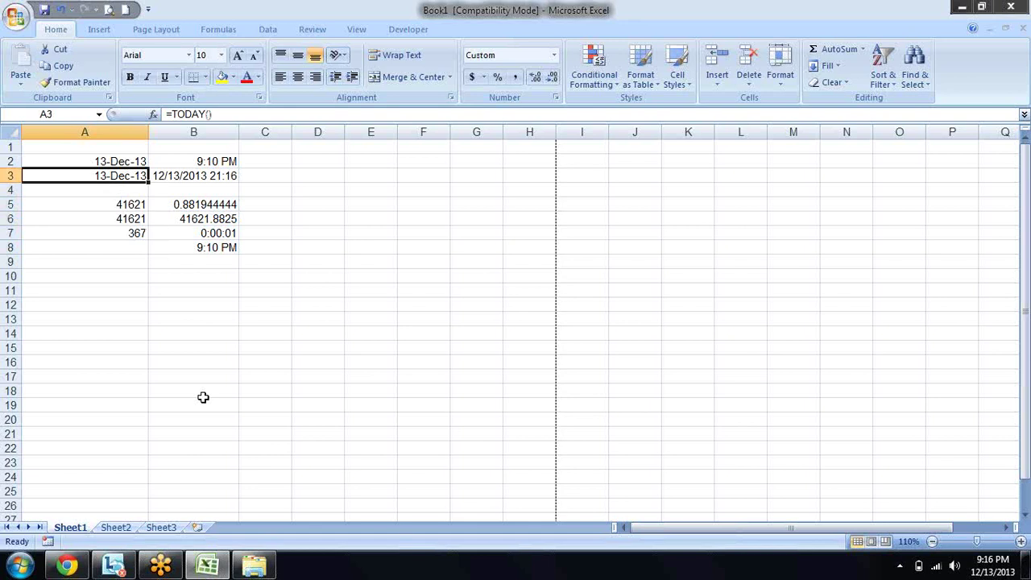
{"action": "key", "text": "ctrl+shift+asciitilde"}
{"action": "key", "text": "ctrl+z"}
{"action": "key", "text": "Down"}
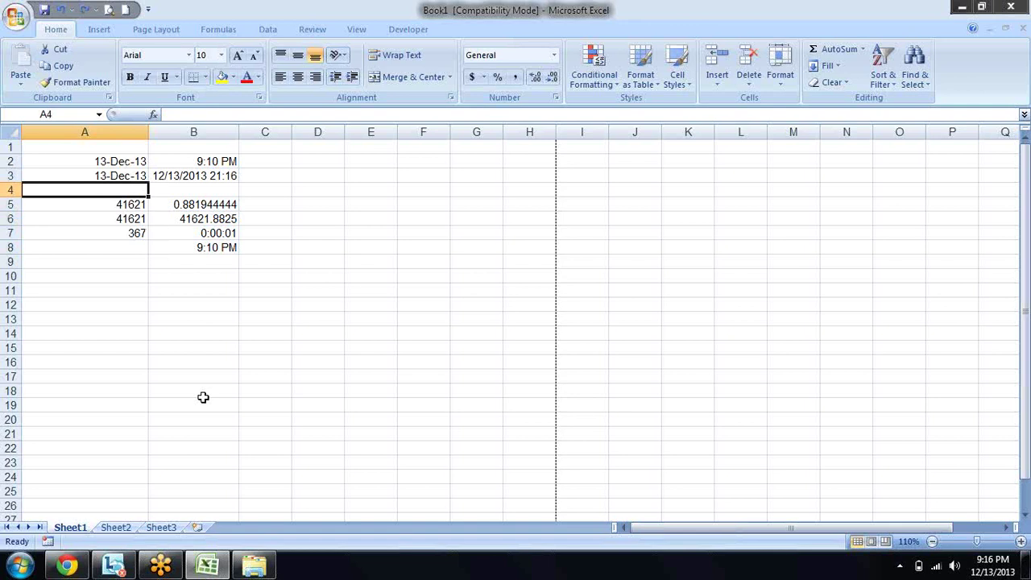
{"action": "key", "text": "Down"}
{"action": "key", "text": "Up"}
{"action": "key", "text": "Up"}
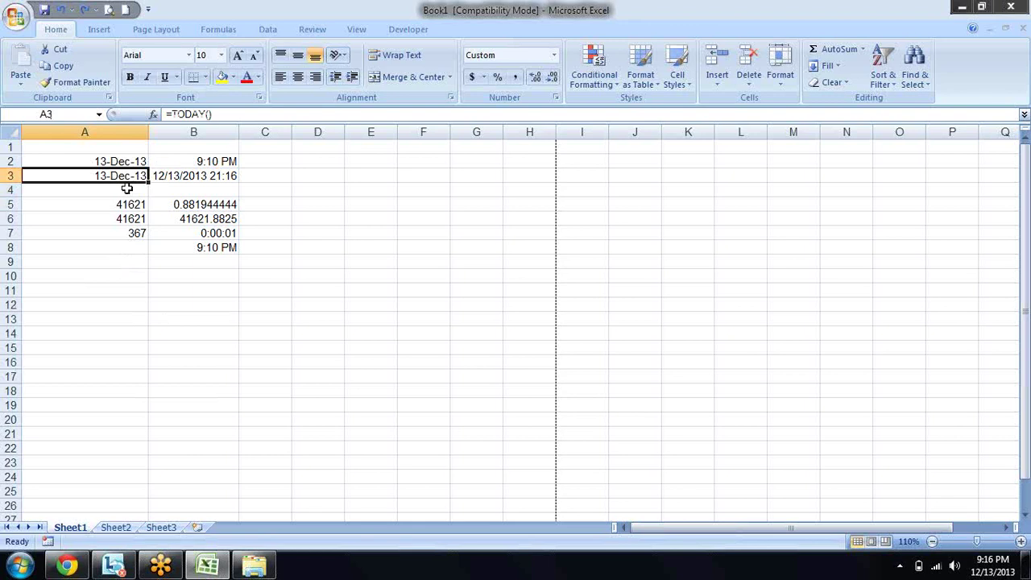
{"action": "key", "text": "Down"}
{"action": "key", "text": "Down"}
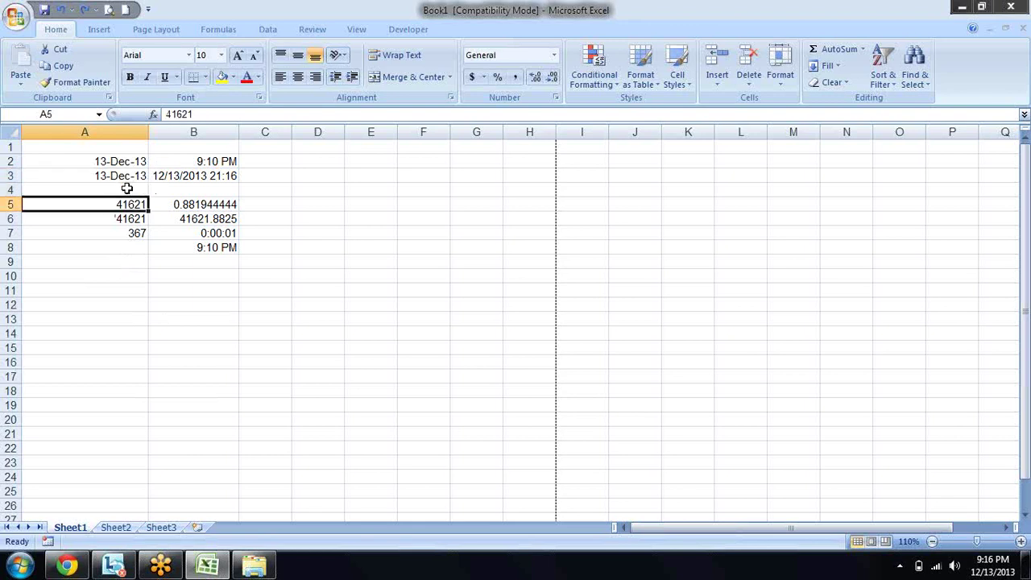
{"action": "key", "text": "Up"}
{"action": "key", "text": "Up"}
{"action": "key", "text": "Up"}
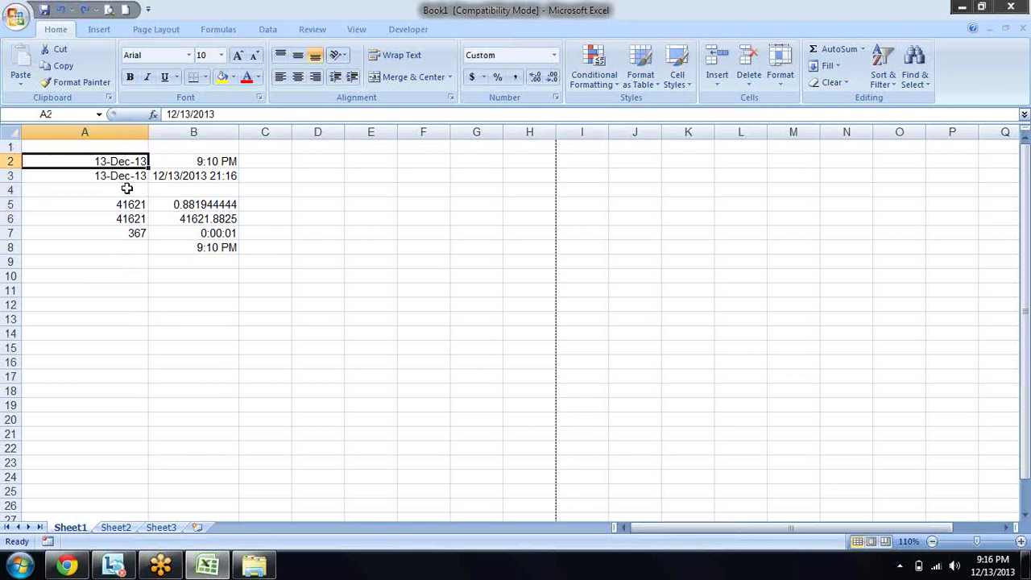
Step: AutoFit column A to fit 13-Dec-13, 41621 and 367, then return to A10
{"action": "left_click", "coordinate": [1027, 51]}
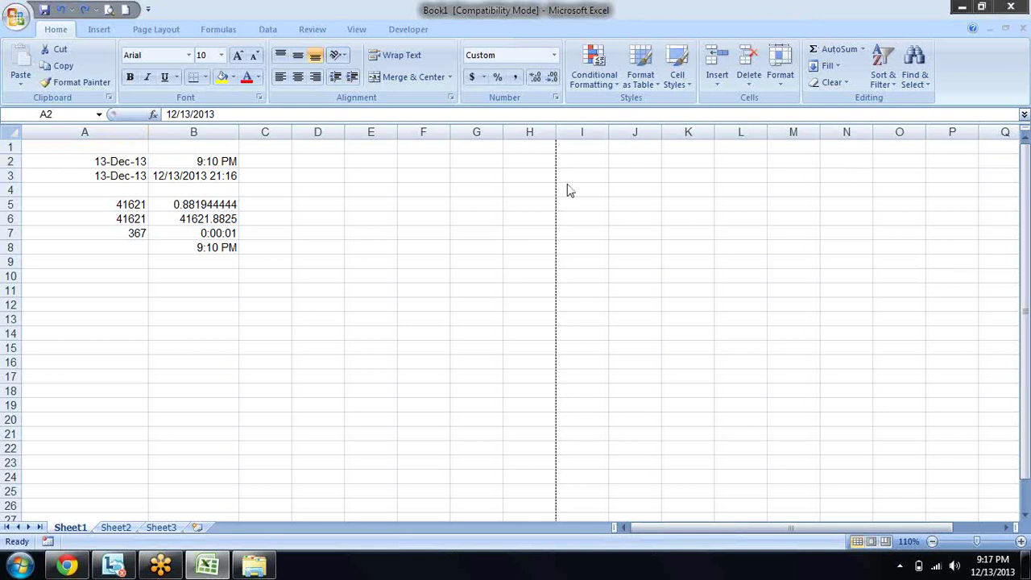
{"action": "double_click", "coordinate": [148, 132]}
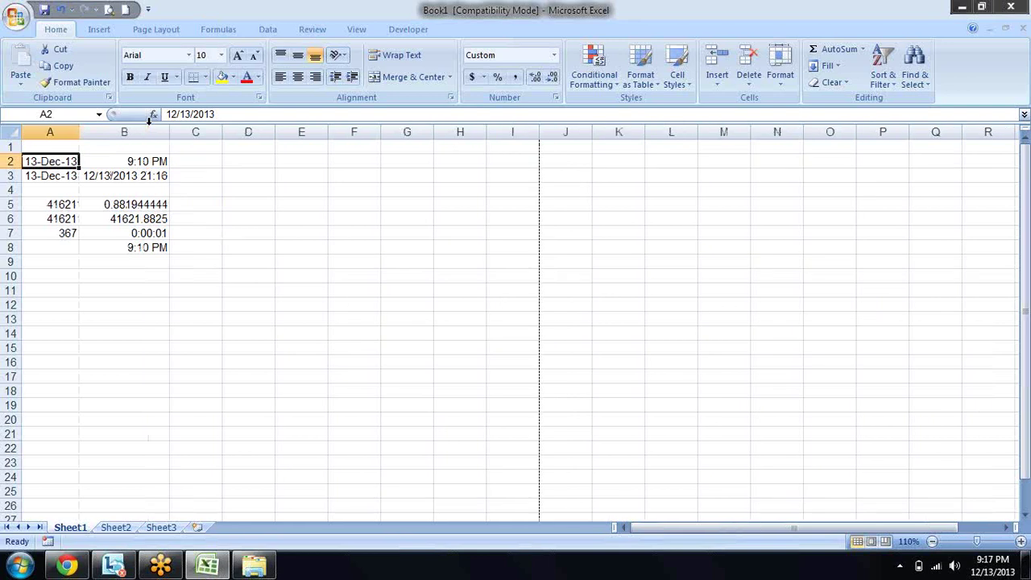
{"action": "left_click", "coordinate": [149, 129]}
{"action": "left_click", "coordinate": [242, 304]}
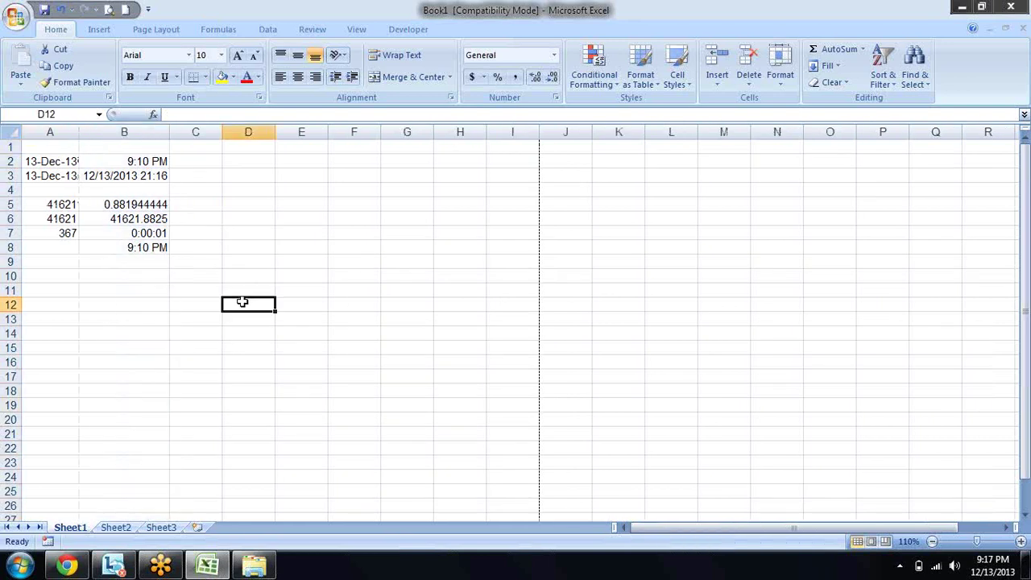
{"action": "left_click", "coordinate": [61, 275]}
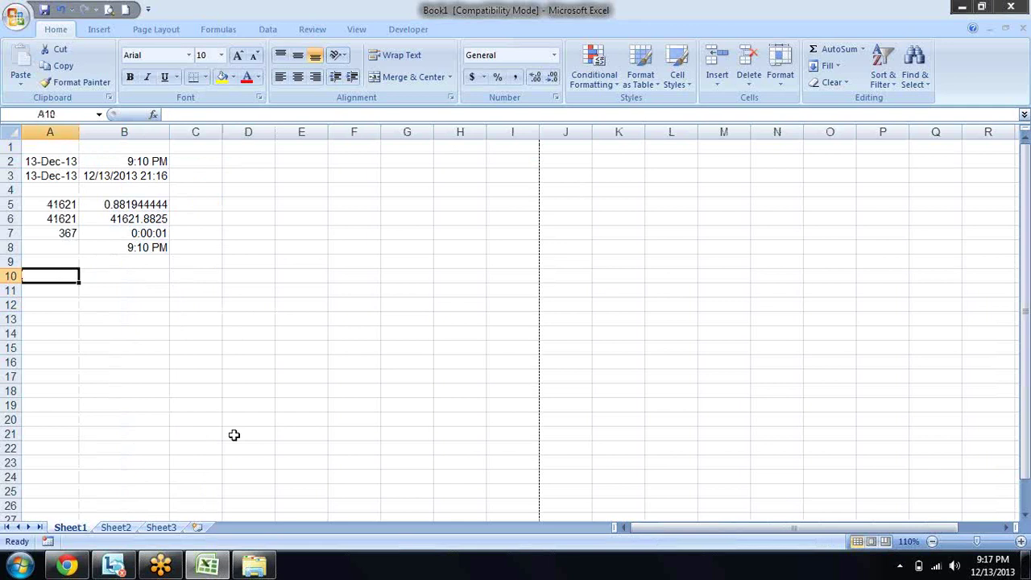
{"action": "key", "text": "Up"}
{"action": "key", "text": "Up"}
{"action": "key", "text": "Up"}
{"action": "key", "text": "Up"}
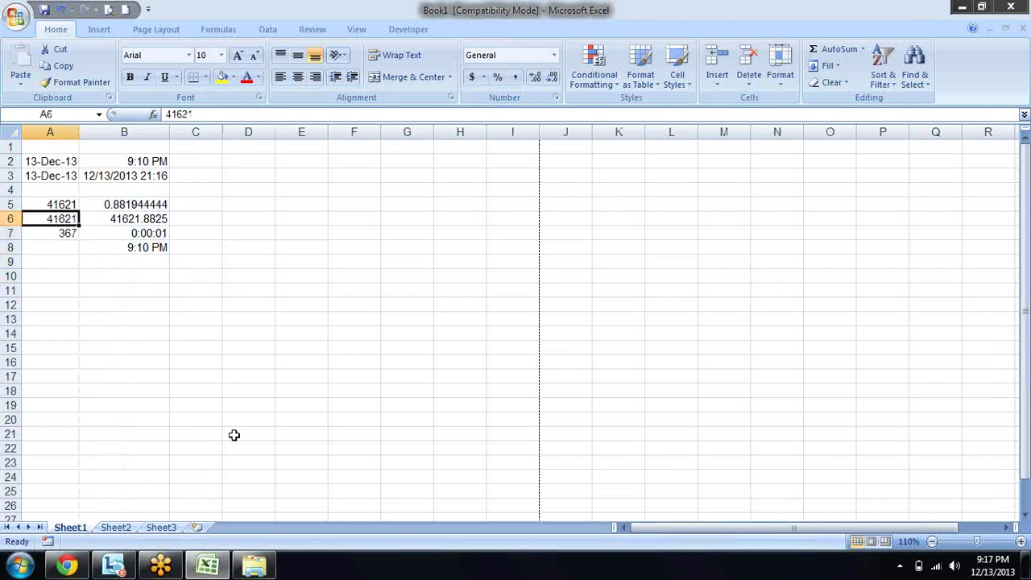
{"action": "key", "text": "Down"}
{"action": "key", "text": "Down"}
{"action": "key", "text": "Down"}
{"action": "key", "text": "Down"}
{"action": "key", "text": "Down"}
{"action": "key", "text": "Up"}
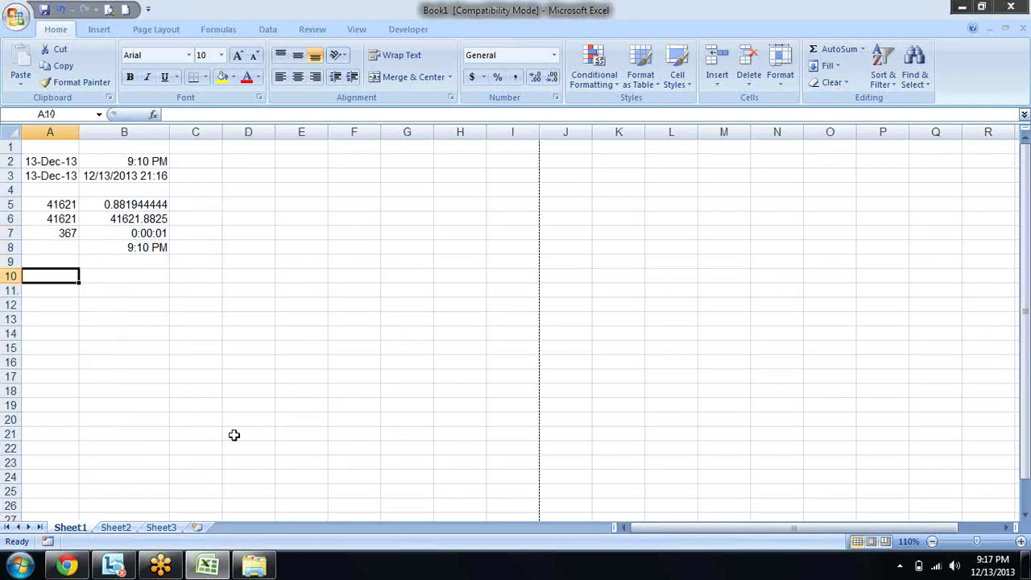
{"action": "key", "text": "Up"}
{"action": "key", "text": "Up"}
{"action": "key", "text": "Up"}
{"action": "key", "text": "Up"}
{"action": "key", "text": "Up"}
{"action": "key", "text": "Up"}
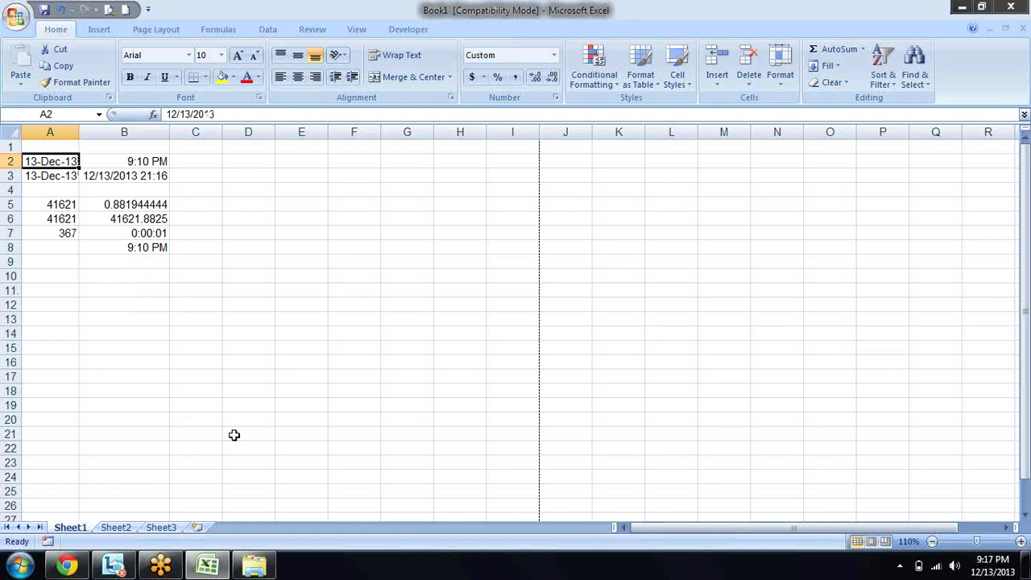
Step: Enter the date 13-Dec-13 in A11 and the number 5 in B11
{"action": "key", "text": "Down"}
{"action": "key", "text": "Down"}
{"action": "key", "text": "Down"}
{"action": "key", "text": "Down"}
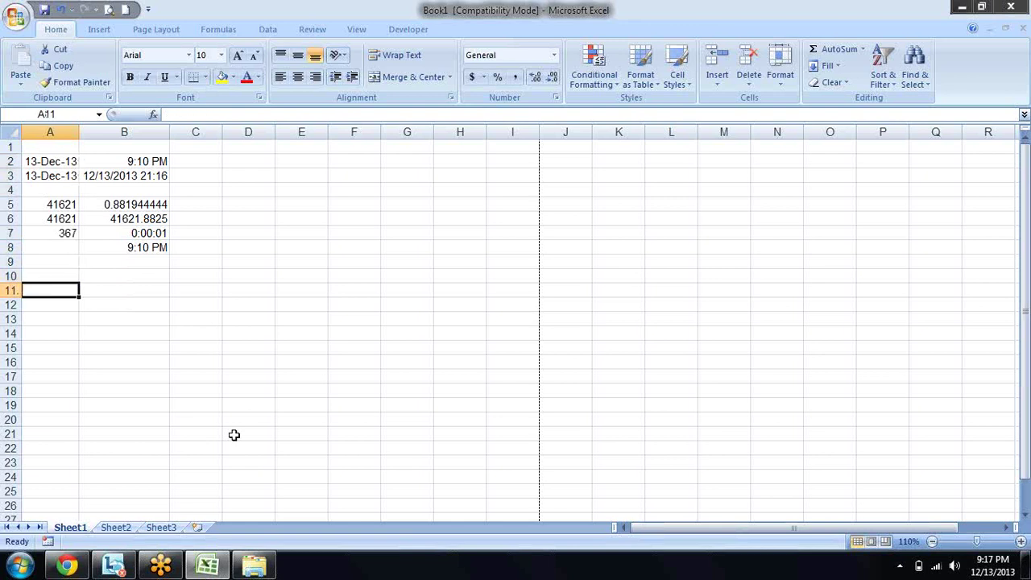
{"action": "type", "text": "12-"}
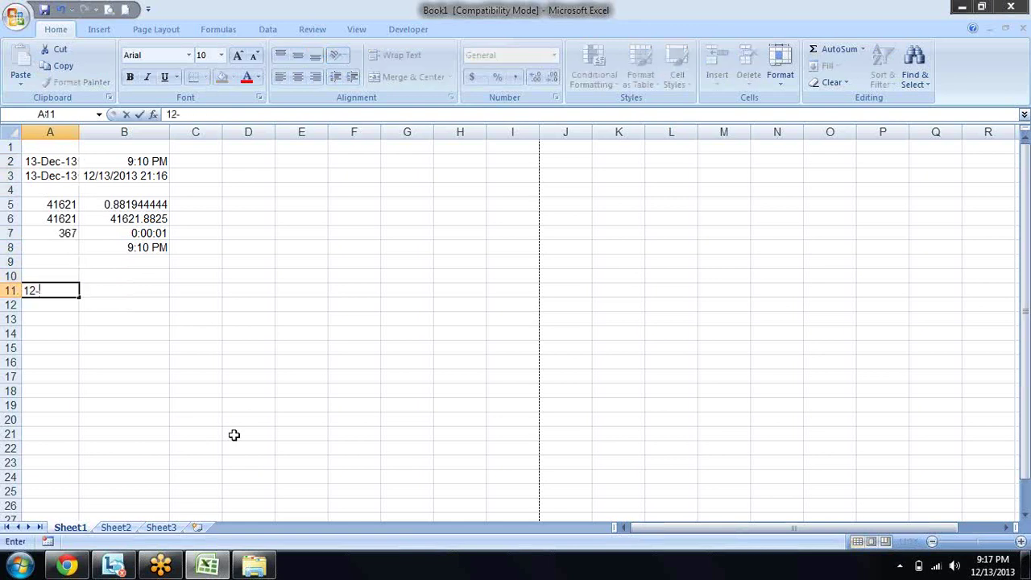
{"action": "key", "text": "BackSpace"}
{"action": "key", "text": "BackSpace"}
{"action": "type", "text": "3-"}
{"action": "type", "text": "dec-1"}
{"action": "type", "text": "3"}
{"action": "key", "text": "Return"}
{"action": "key", "text": "Up"}
{"action": "key", "text": "Right"}
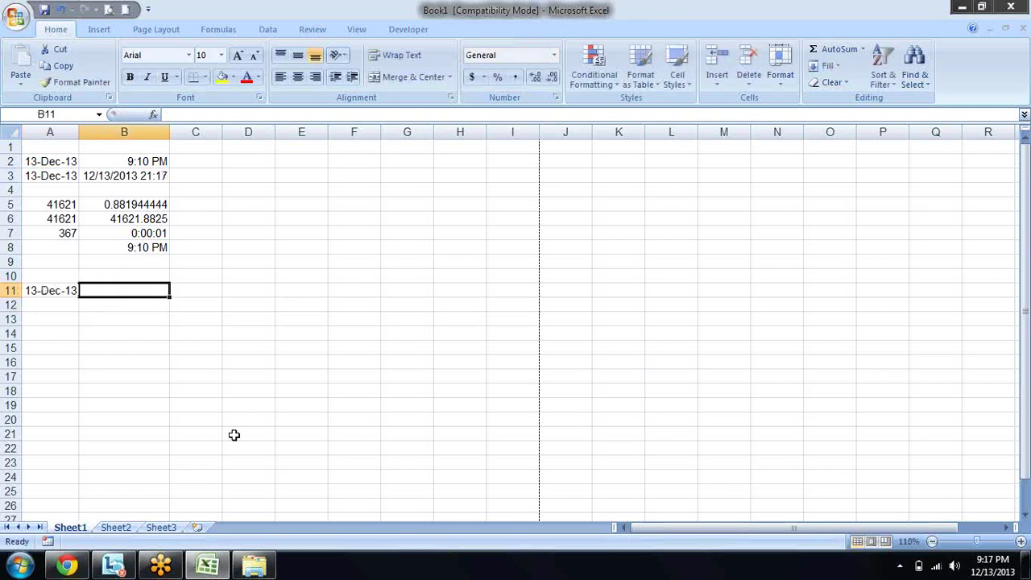
{"action": "type", "text": "5"}
{"action": "key", "text": "Right"}
Step: Test =A11+B11 in C11, which shows 18-Dec-13
{"action": "type", "text": "="}
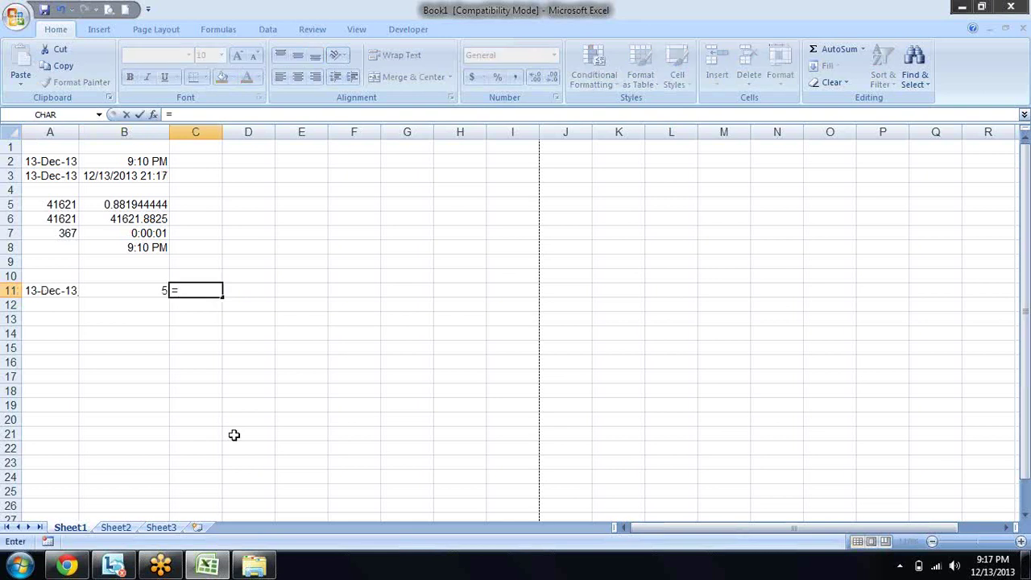
{"action": "key", "text": "Left"}
{"action": "key", "text": "Left"}
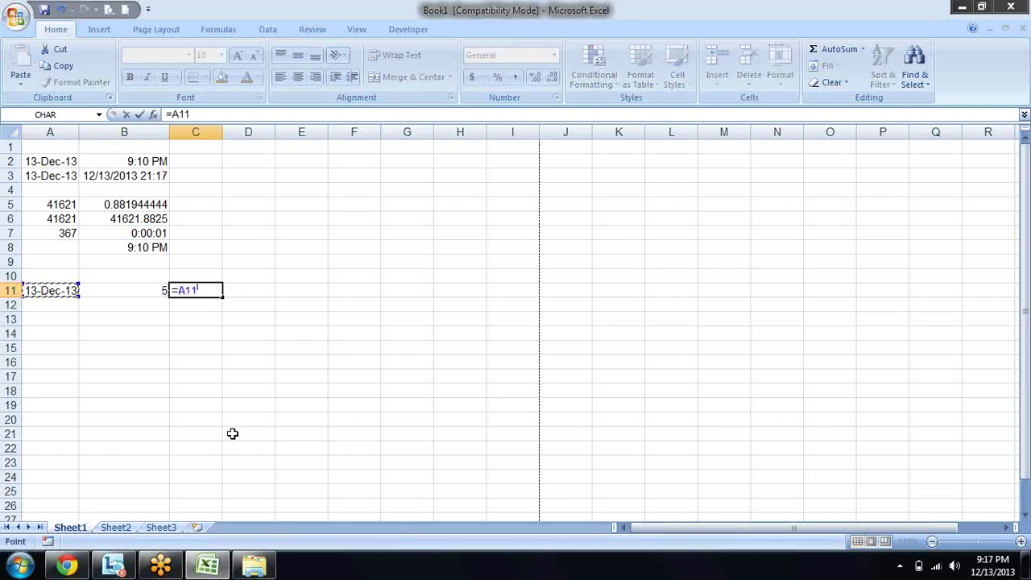
{"action": "type", "text": "+"}
{"action": "key", "text": "Left"}
{"action": "key", "text": "Return"}
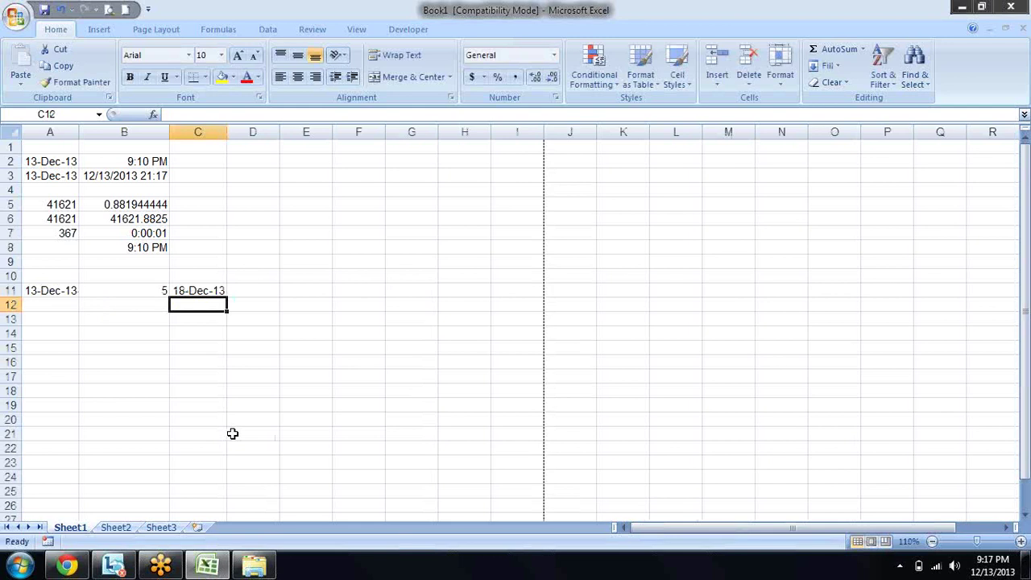
{"action": "key", "text": "Up"}
Step: Clear C11 and add the headings days, Month and Year in B10:D10
{"action": "key", "text": "Delete"}
{"action": "key", "text": "Up"}
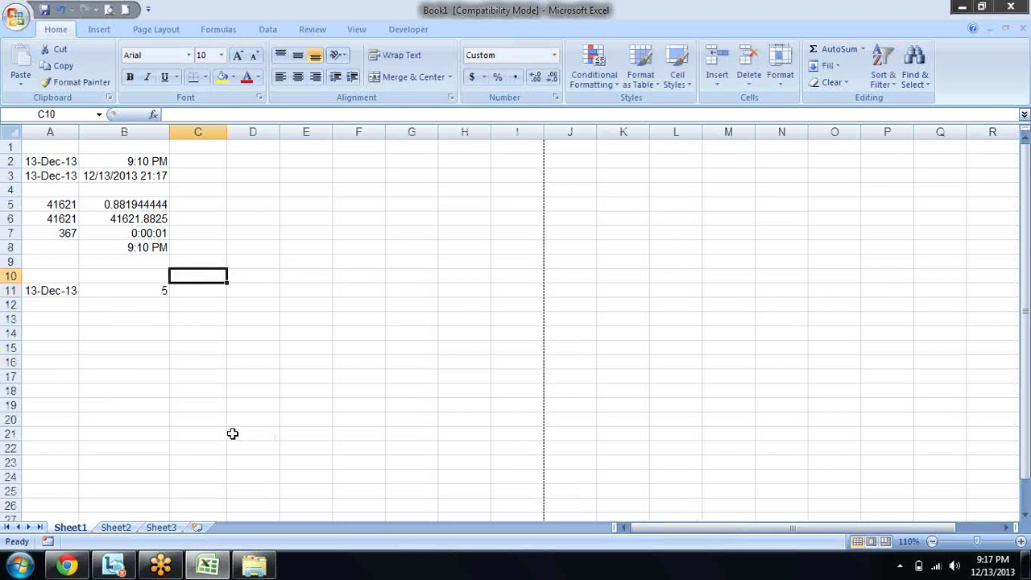
{"action": "key", "text": "Left"}
{"action": "type", "text": "days"}
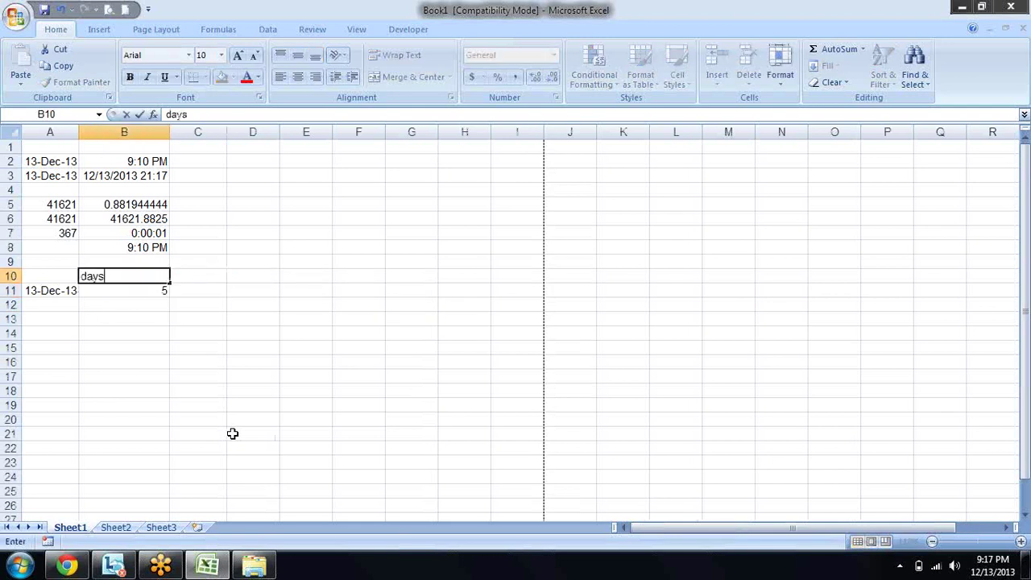
{"action": "key", "text": "Return"}
{"action": "key", "text": "Up"}
{"action": "key", "text": "Right"}
{"action": "type", "text": "M"}
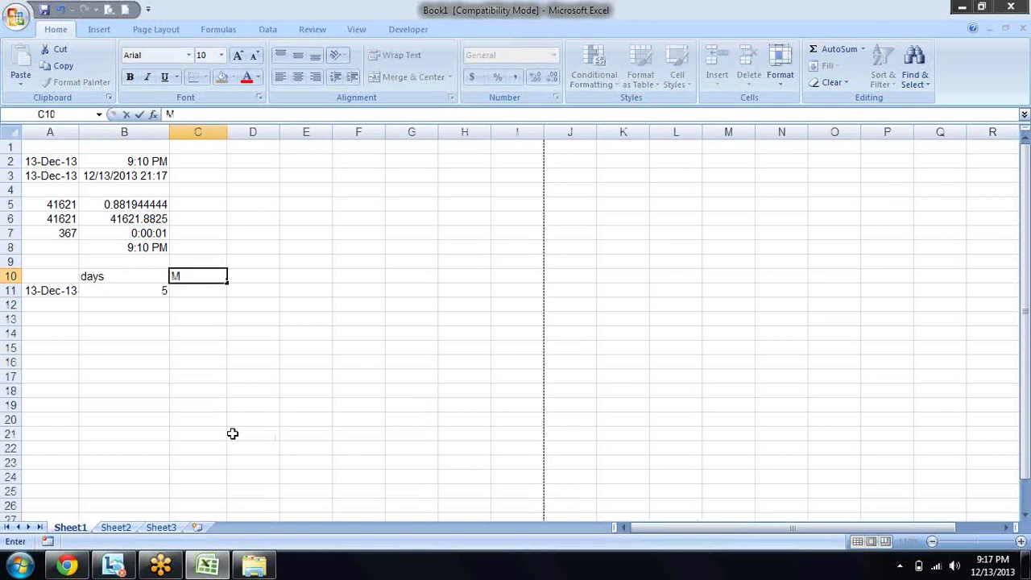
{"action": "type", "text": "onth"}
{"action": "key", "text": "Right"}
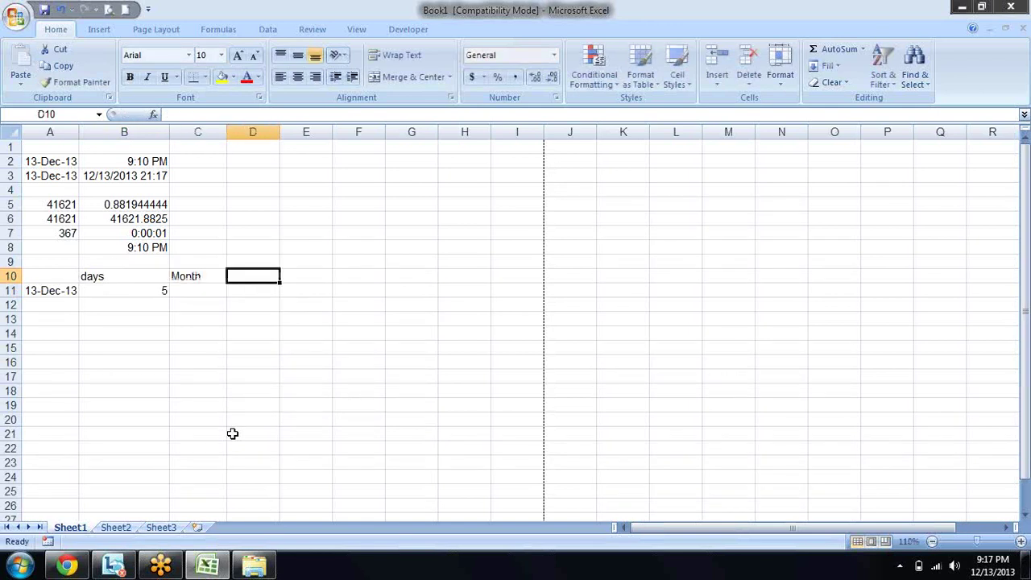
{"action": "type", "text": "Year"}
{"action": "key", "text": "Return"}
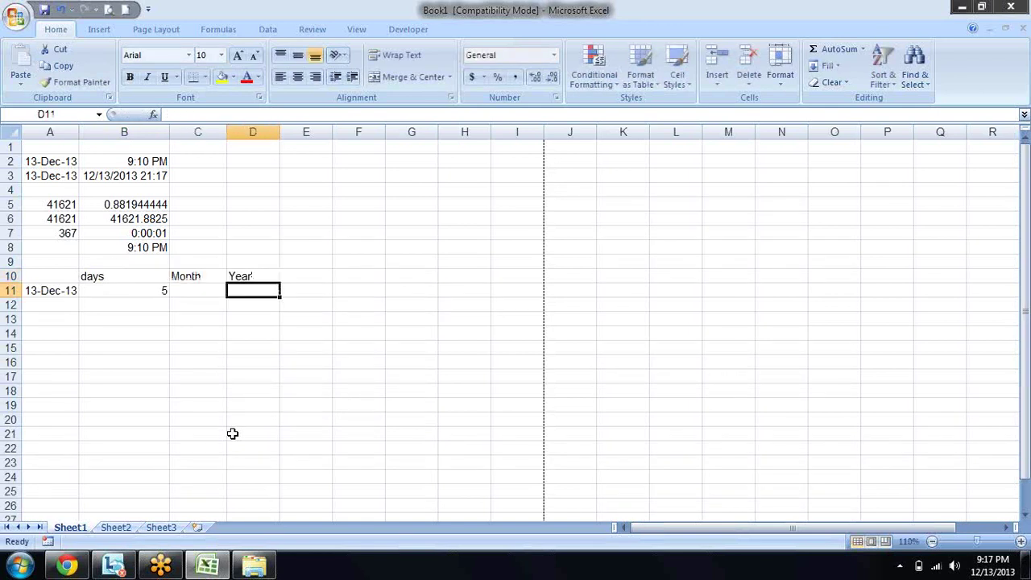
Step: Enter 2 as the month count in C11
{"action": "key", "text": "Left"}
{"action": "key", "text": "Left"}
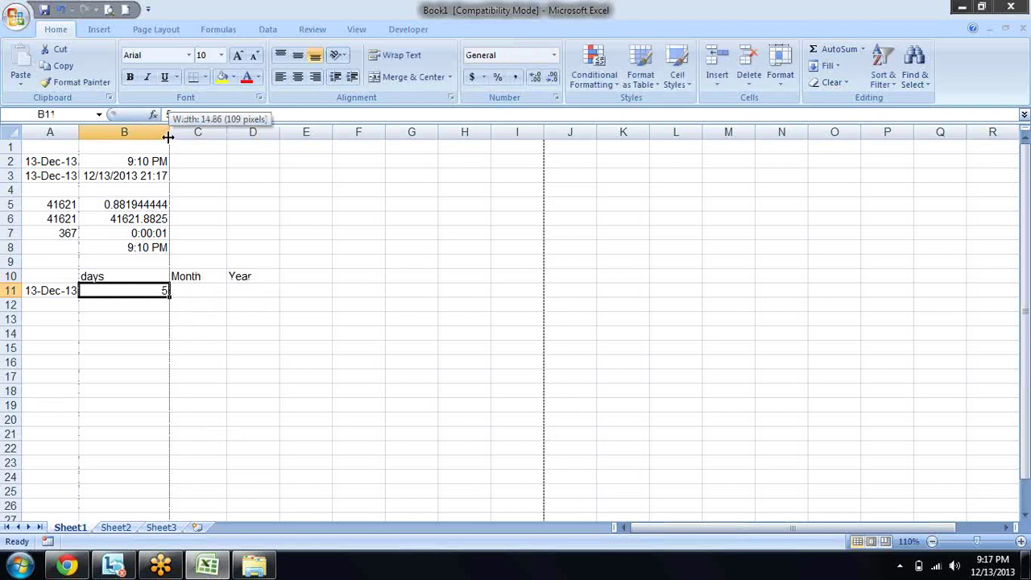
{"action": "left_click", "coordinate": [181, 292]}
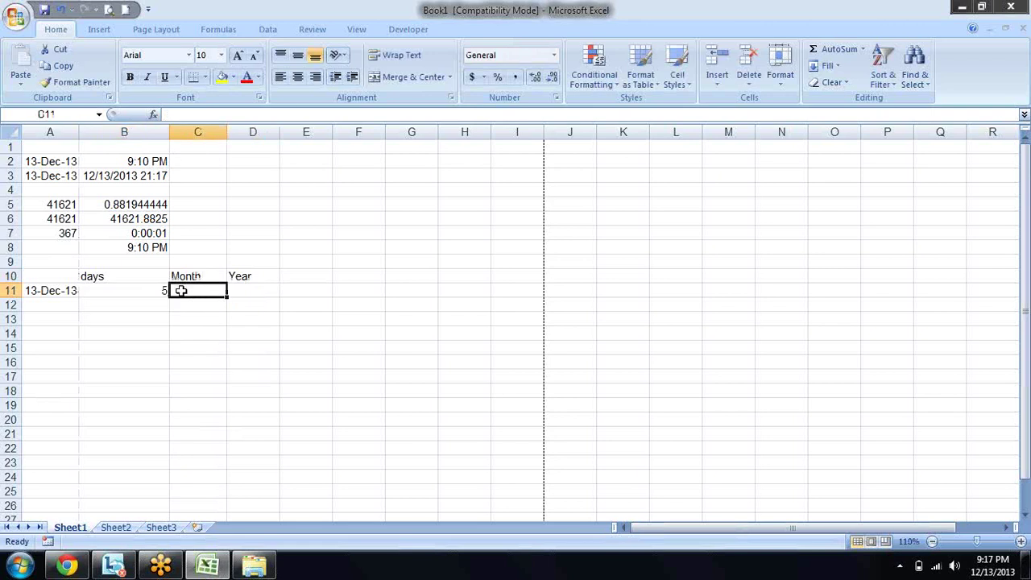
{"action": "left_click", "coordinate": [134, 291]}
{"action": "key", "text": "Right"}
{"action": "type", "text": "2"}
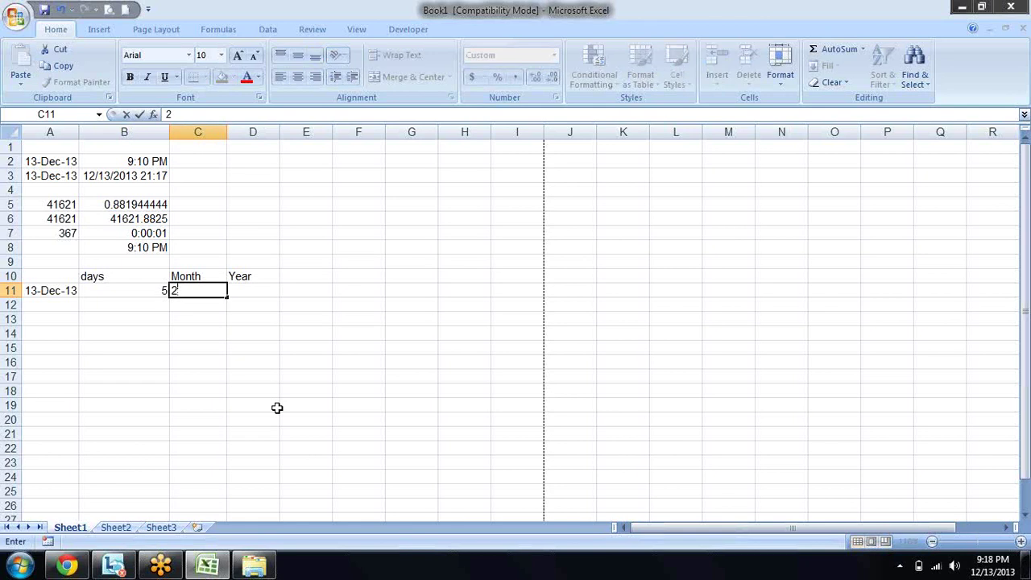
{"action": "key", "text": "Right"}
{"action": "key", "text": "Right"}
Step: Copy the days, Month, Year headings from B10:D10 into E10:G10
{"action": "key", "text": "Up"}
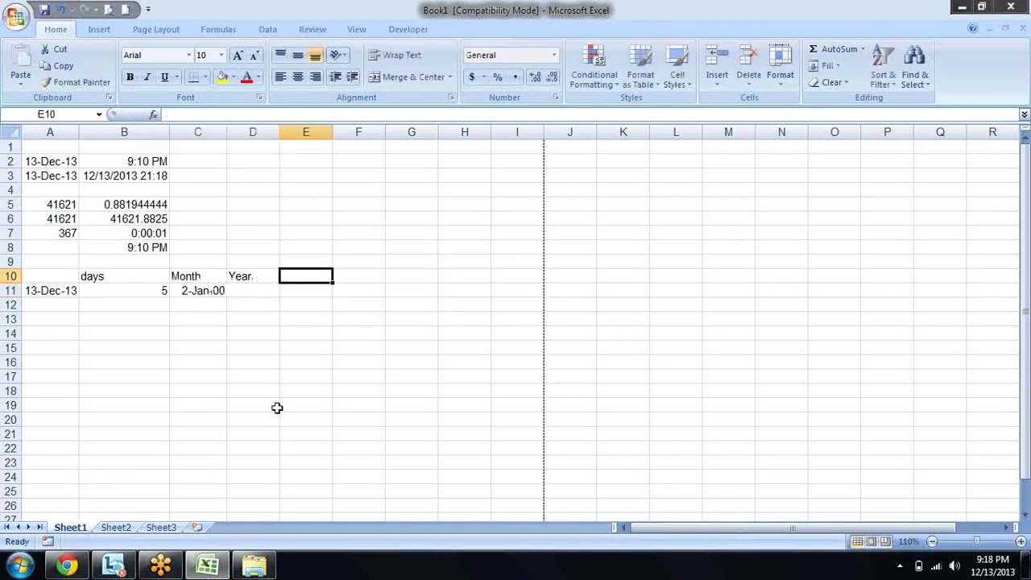
{"action": "key", "text": "Left"}
{"action": "key", "text": "shift+Left"}
{"action": "key", "text": "shift+Left"}
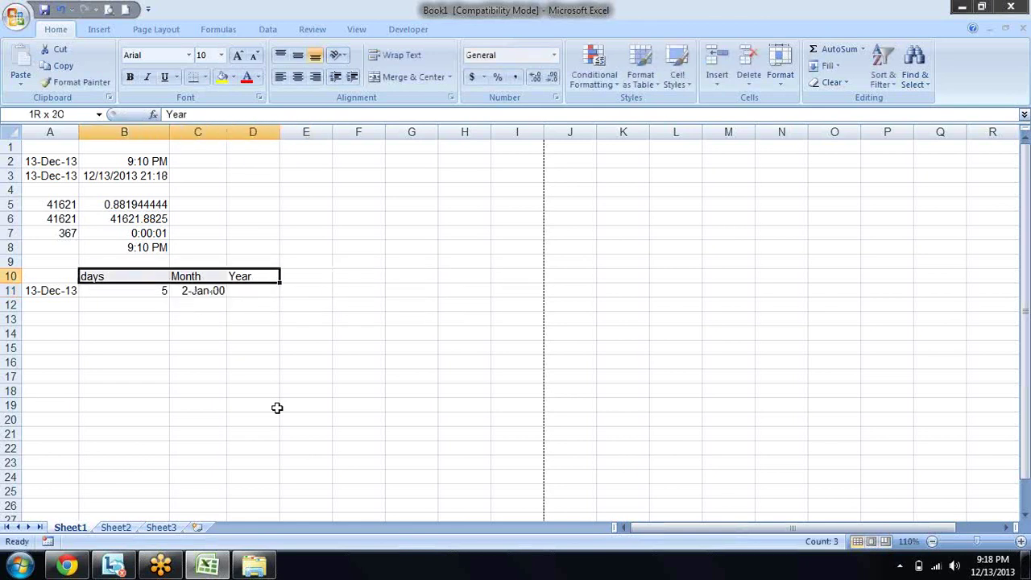
{"action": "key", "text": "ctrl+c"}
{"action": "key", "text": "Right"}
{"action": "key", "text": "Return"}
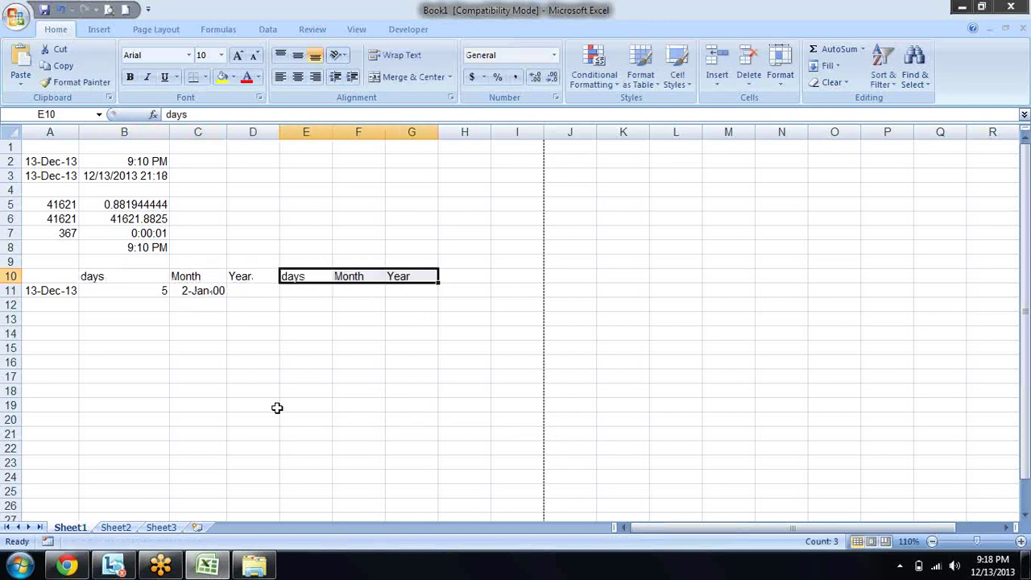
{"action": "key", "text": "Down"}
{"action": "key", "text": "Down"}
{"action": "key", "text": "Up"}
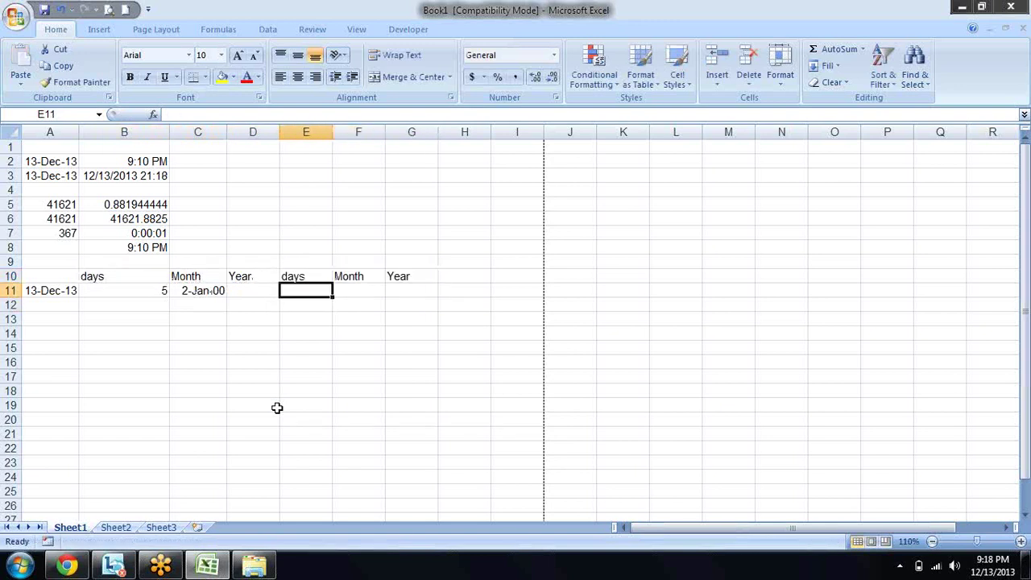
Step: Enter =A11+B11 in E11 so it shows 18-Dec-13
{"action": "type", "text": "="}
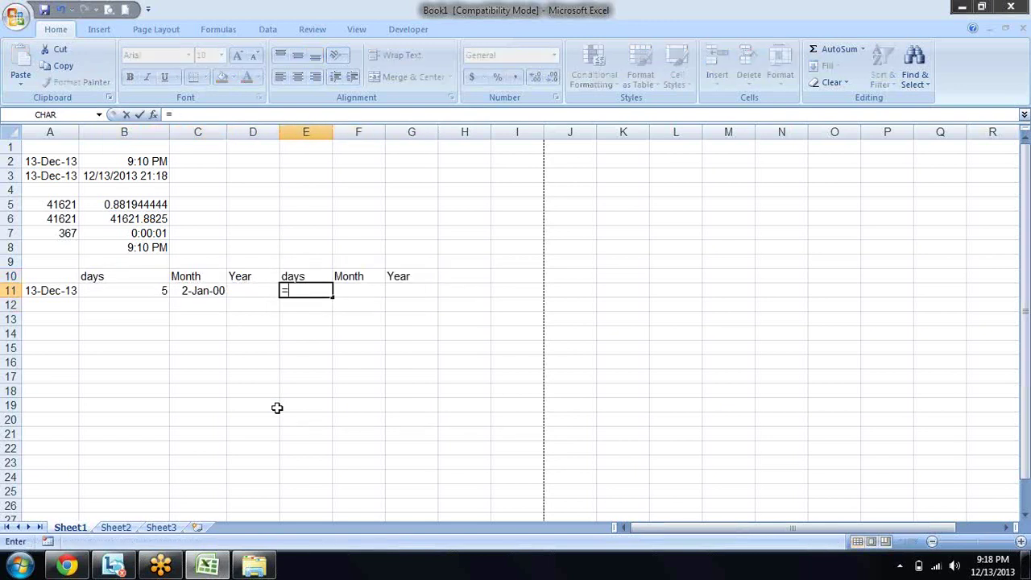
{"action": "key", "text": "Left"}
{"action": "key", "text": "Left"}
{"action": "key", "text": "Left"}
{"action": "key", "text": "Left"}
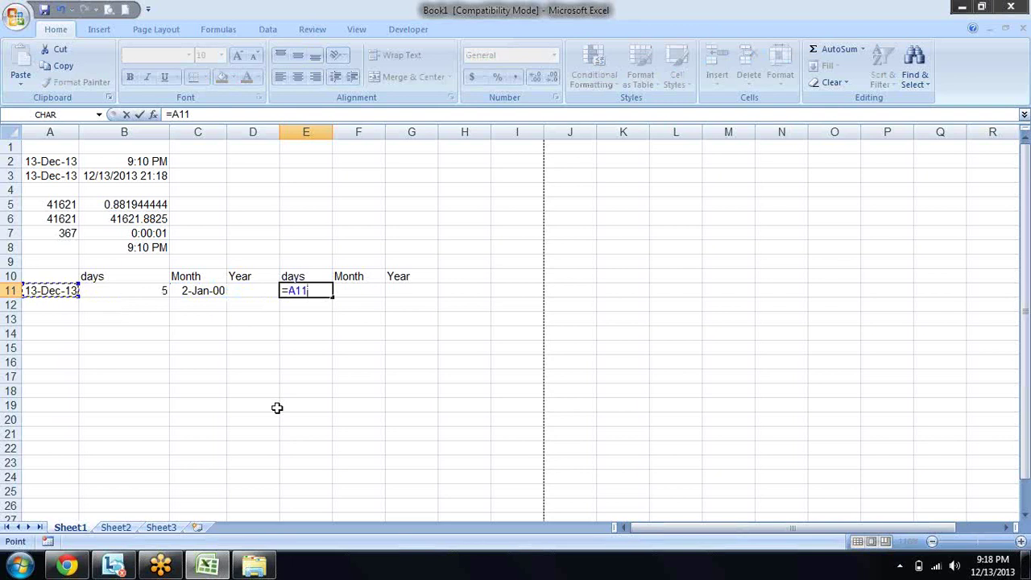
{"action": "type", "text": "+"}
{"action": "key", "text": "Left"}
{"action": "key", "text": "Left"}
{"action": "key", "text": "Left"}
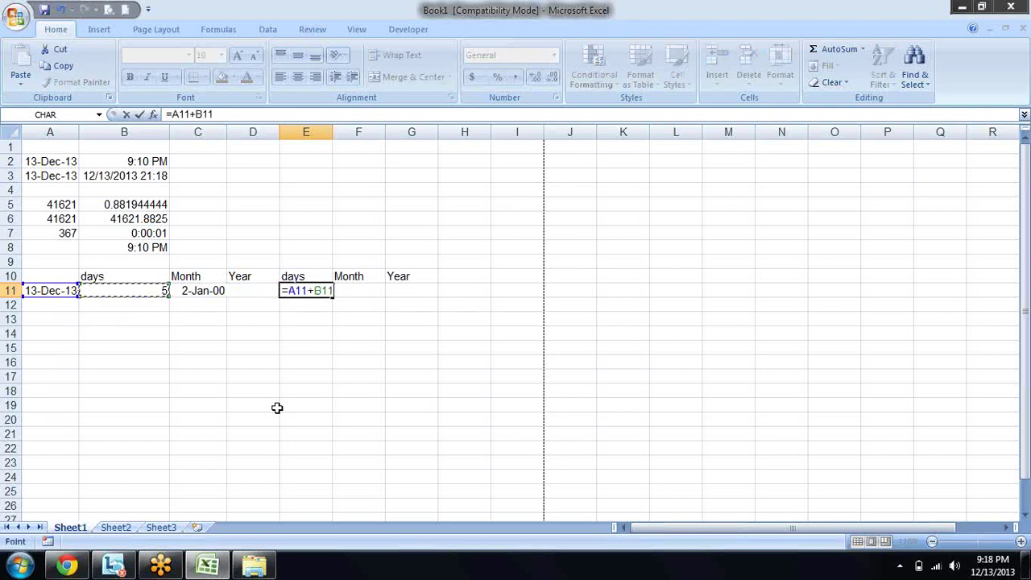
{"action": "key", "text": "Return"}
{"action": "key", "text": "Up"}
{"action": "key", "text": "Right"}
Step: Enter =EDATE(A11,C11) in F11, which returns the serial 41683
{"action": "type", "text": "="}
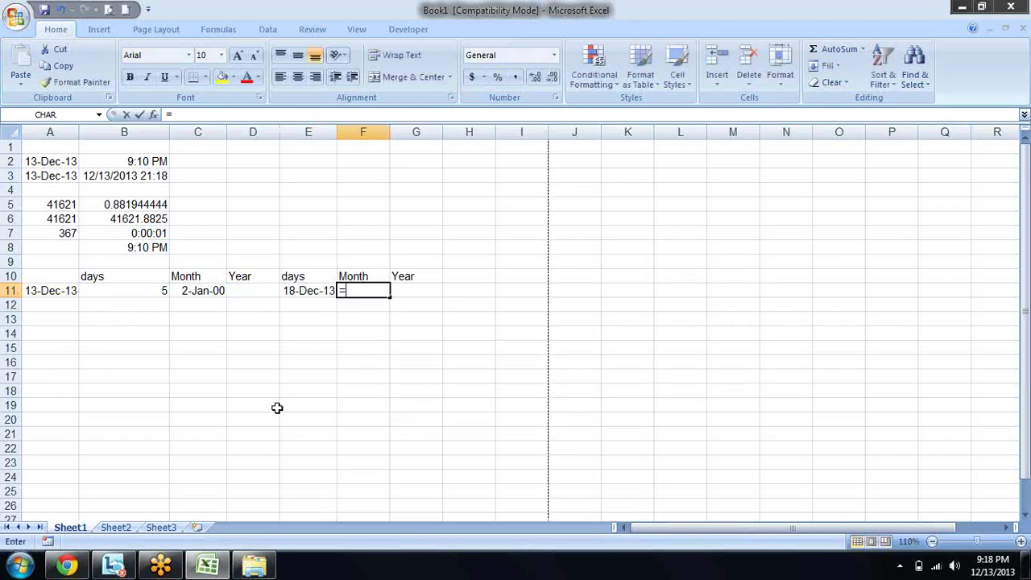
{"action": "type", "text": "ea"}
{"action": "key", "text": "BackSpace"}
{"action": "type", "text": "d"}
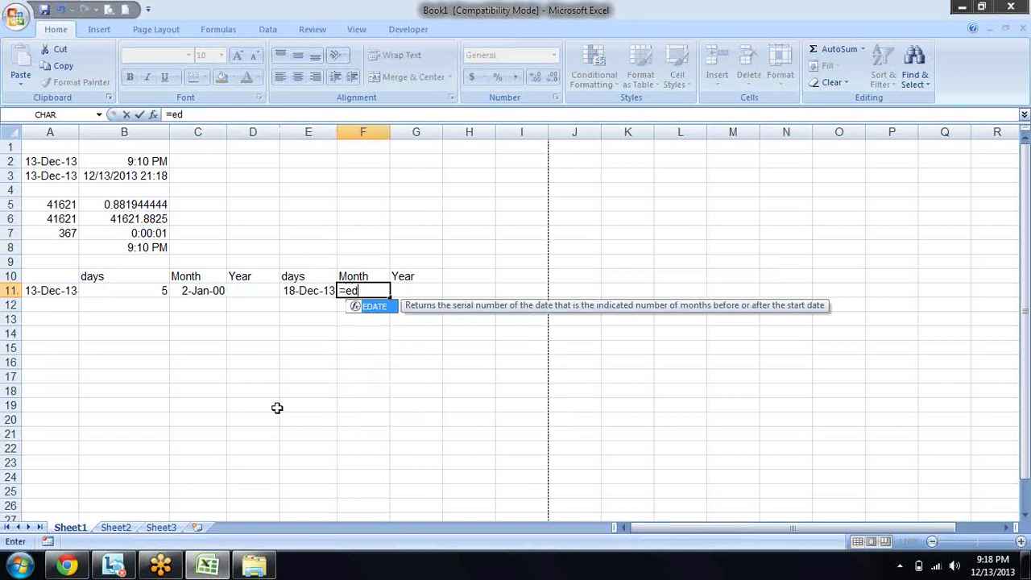
{"action": "key", "text": "Tab"}
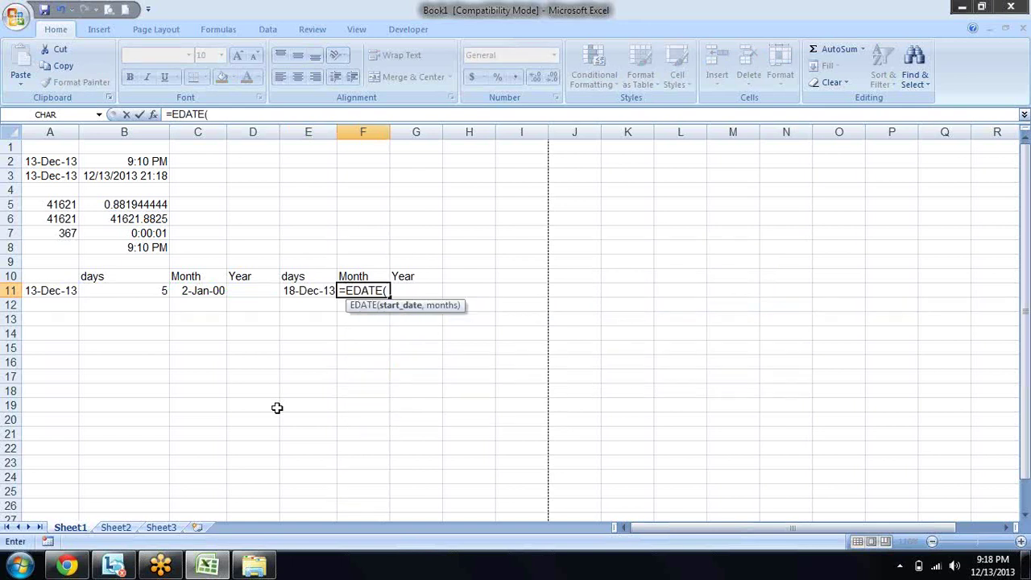
{"action": "key", "text": "Left"}
{"action": "key", "text": "Left"}
{"action": "key", "text": "Left"}
{"action": "key", "text": "Left"}
{"action": "key", "text": "Left"}
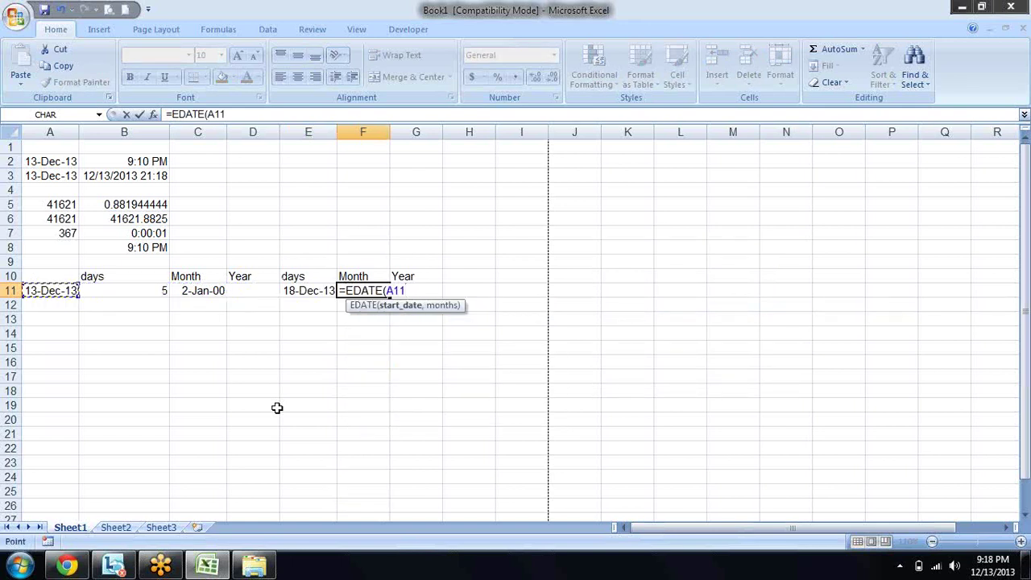
{"action": "type", "text": ","}
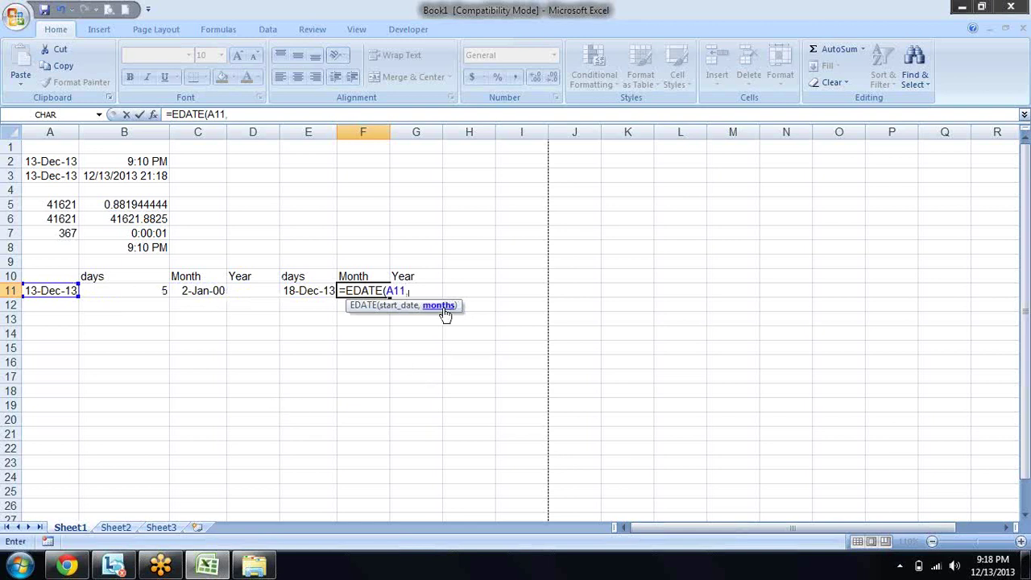
{"action": "left_click", "coordinate": [206, 290]}
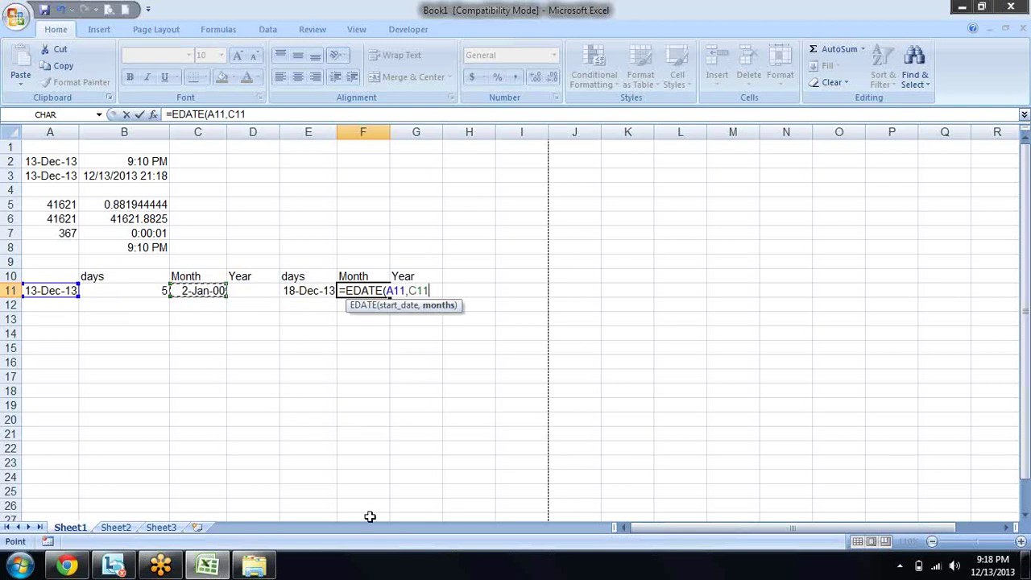
{"action": "type", "text": ")"}
{"action": "key", "text": "Return"}
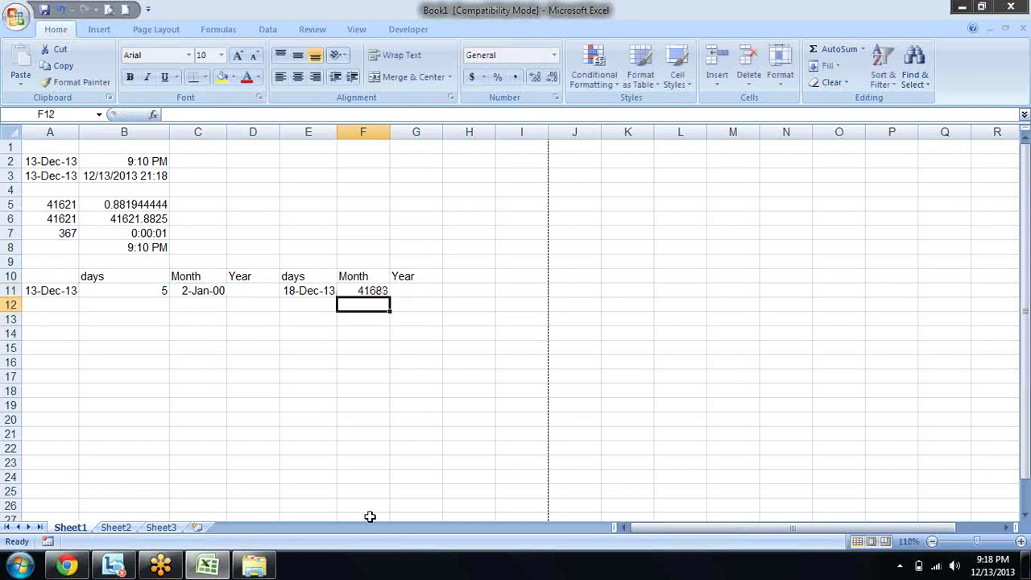
Step: Format C11 as General to show 2, and F11 as a date showing 13-Feb-14
{"action": "key", "text": "Up"}
{"action": "key", "text": "Left"}
{"action": "key", "text": "Left"}
{"action": "key", "text": "Left"}
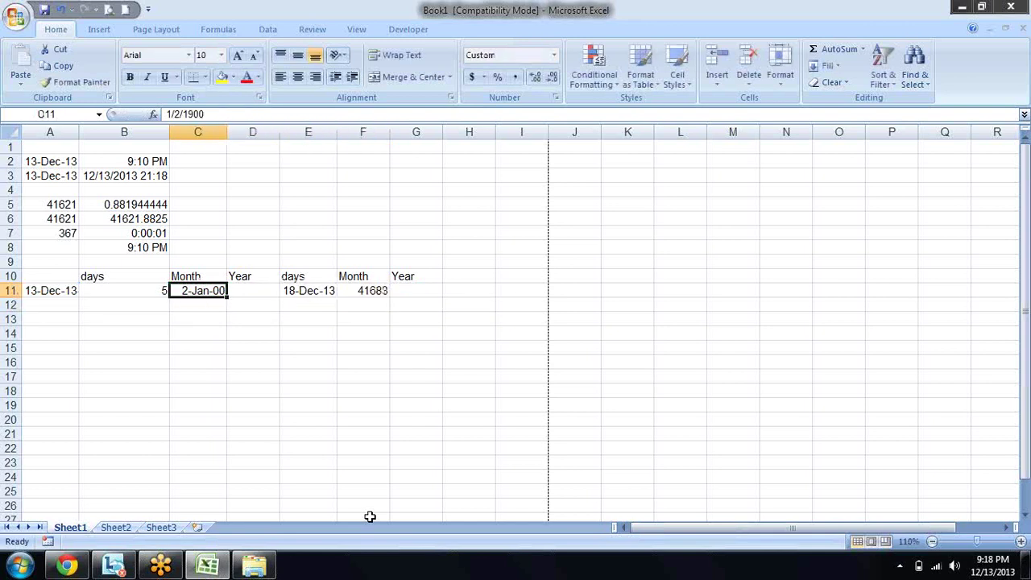
{"action": "key", "text": "ctrl+shift+asciitilde"}
{"action": "key", "text": "Right"}
{"action": "key", "text": "Right"}
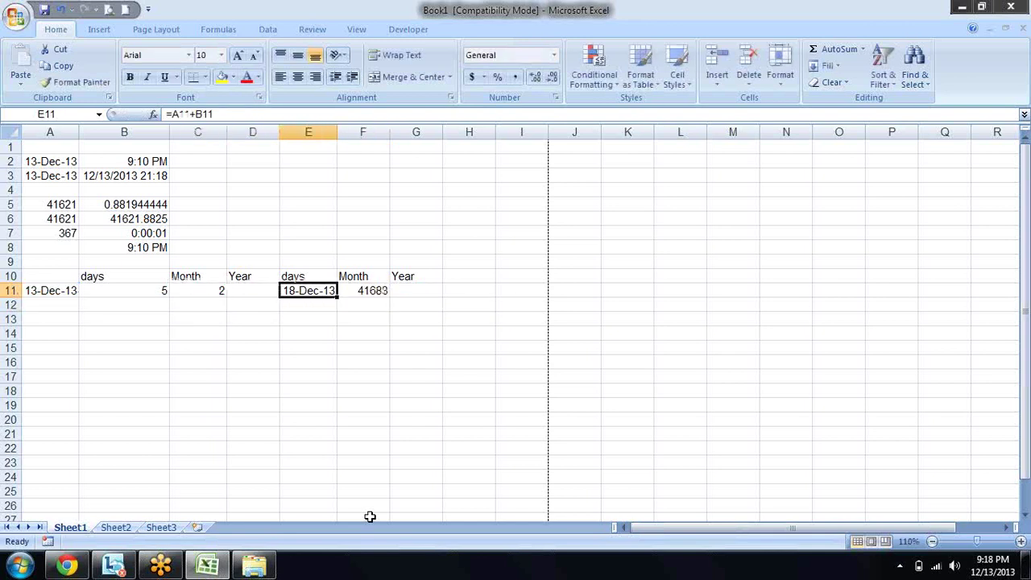
{"action": "key", "text": "Right"}
{"action": "key", "text": "ctrl+shift+numbersign"}
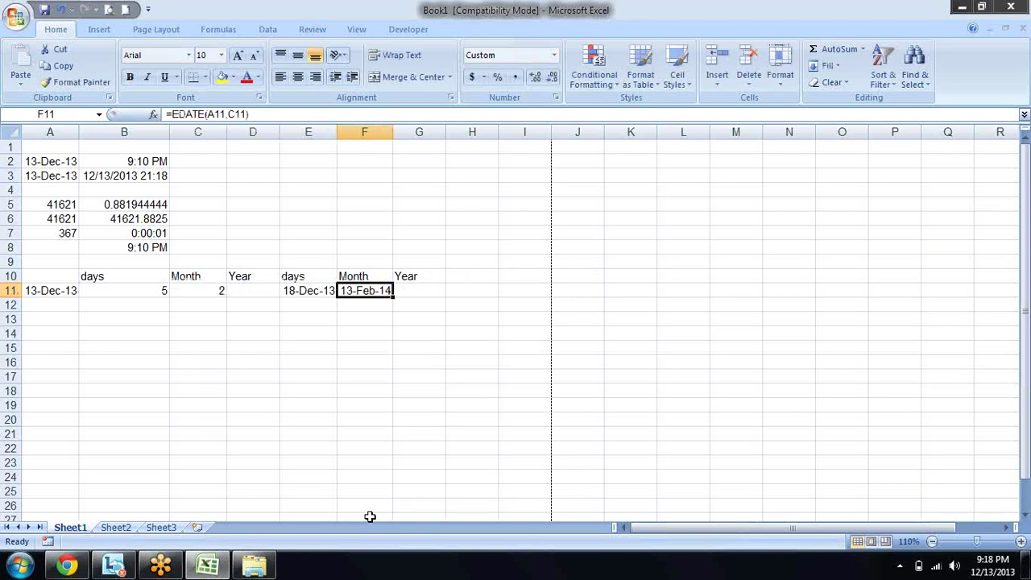
Step: Review the row 11 values and re-enter the EDATE formula in F11 unchanged
{"action": "key", "text": "Left"}
{"action": "key", "text": "Left"}
{"action": "key", "text": "Left"}
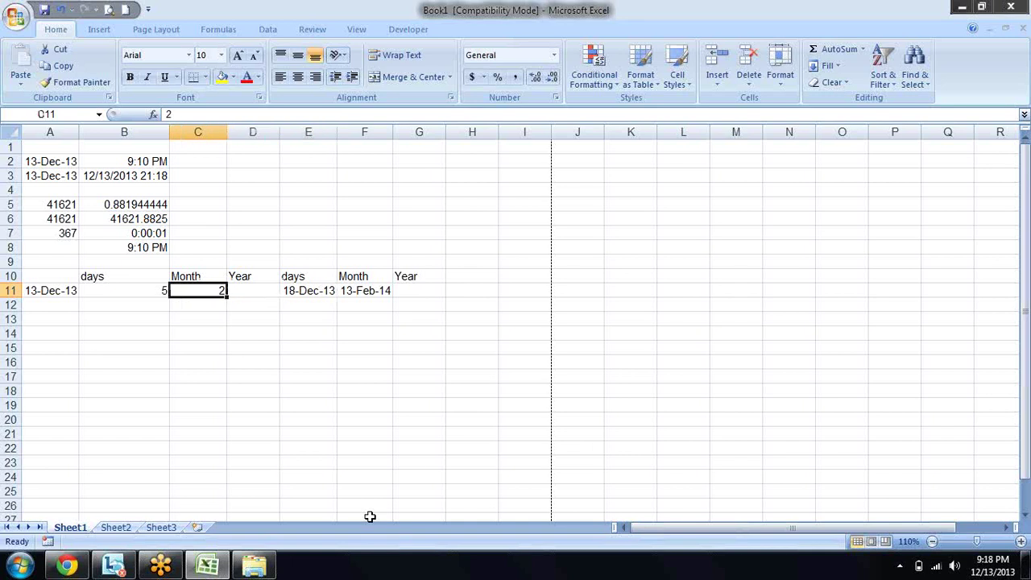
{"action": "key", "text": "Right"}
{"action": "key", "text": "Right"}
{"action": "key", "text": "Right"}
{"action": "key", "text": "Left"}
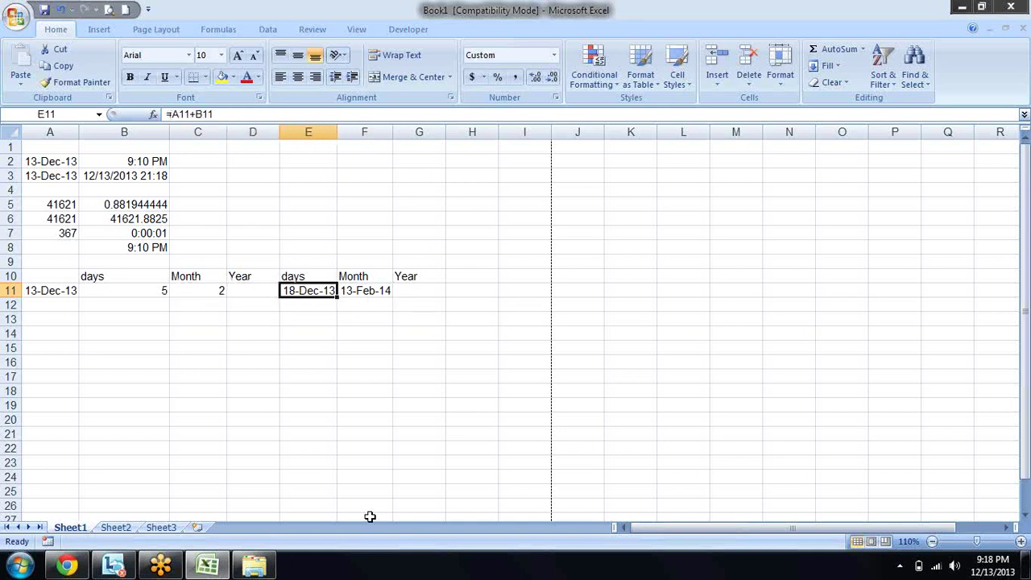
{"action": "key", "text": "Left"}
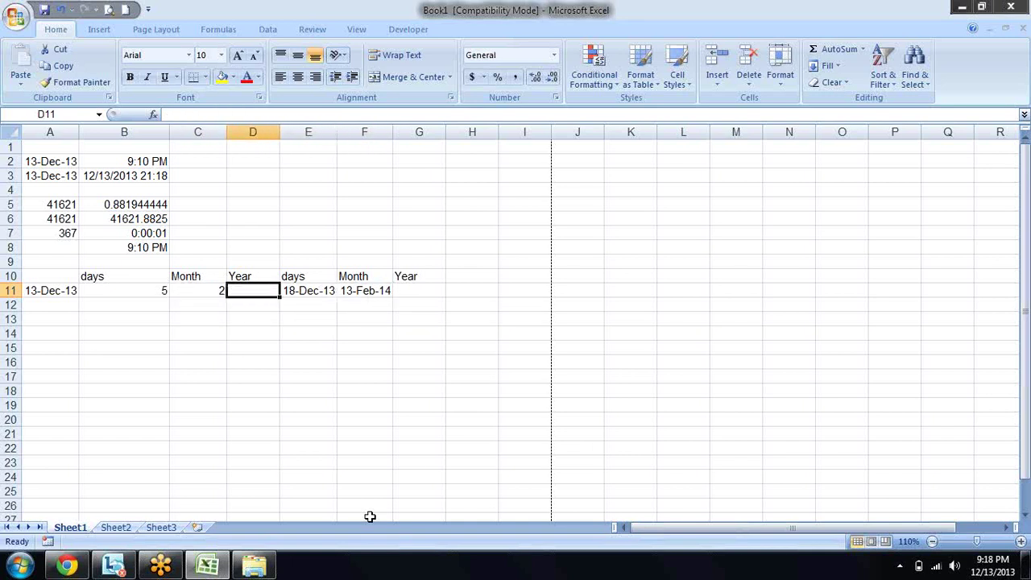
{"action": "key", "text": "Left"}
{"action": "key", "text": "Right"}
{"action": "key", "text": "Right"}
{"action": "key", "text": "Right"}
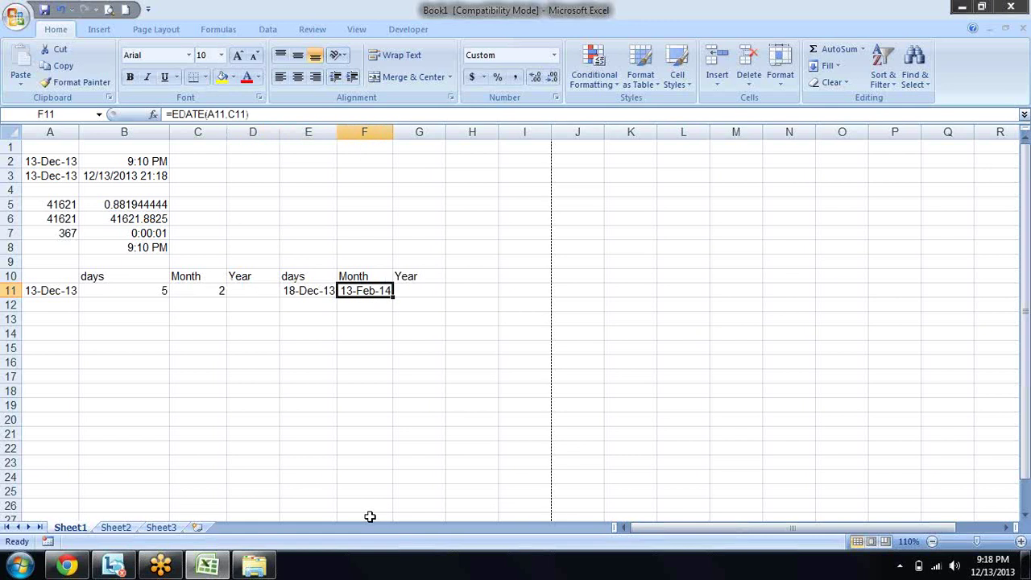
{"action": "key", "text": "F2"}
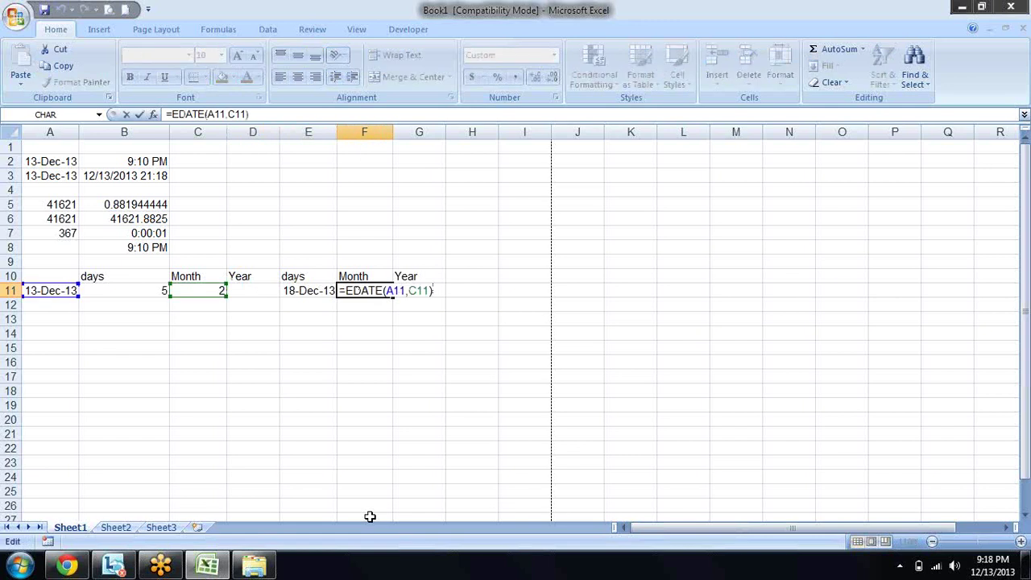
{"action": "key", "text": "Return"}
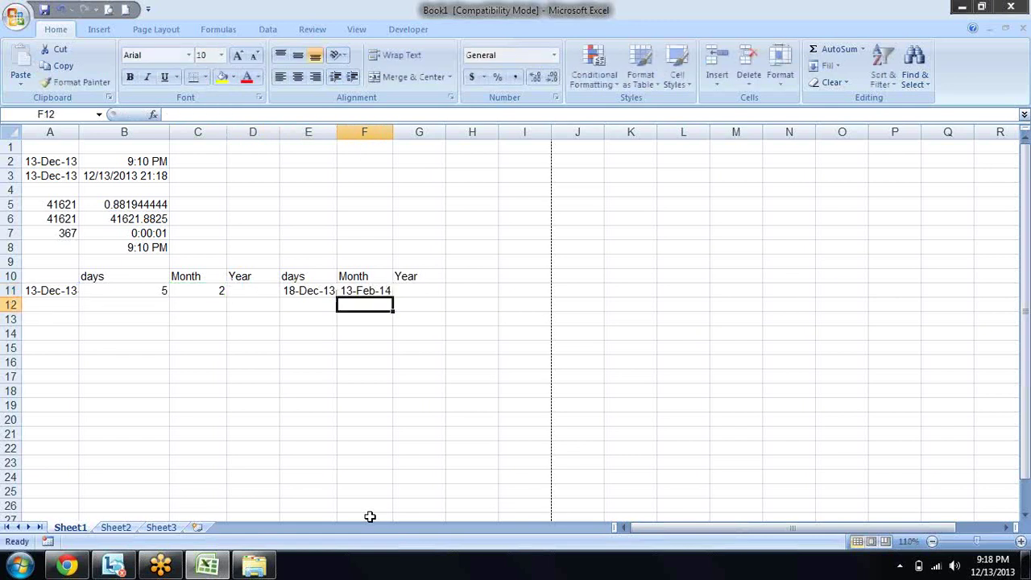
{"action": "key", "text": "Up"}
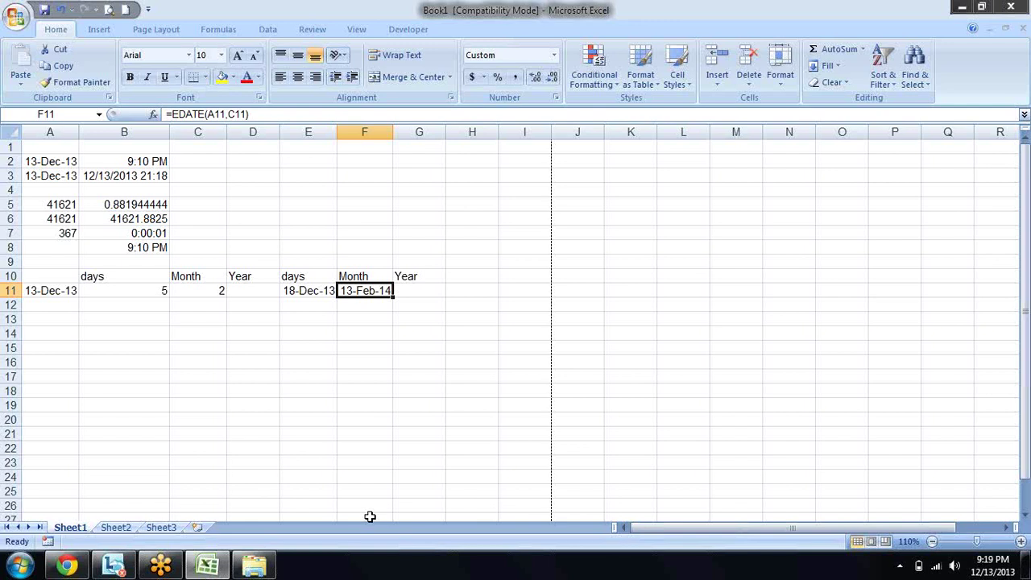
Step: Check the E11:F11 results and move down to E12
{"action": "key", "text": "Right"}
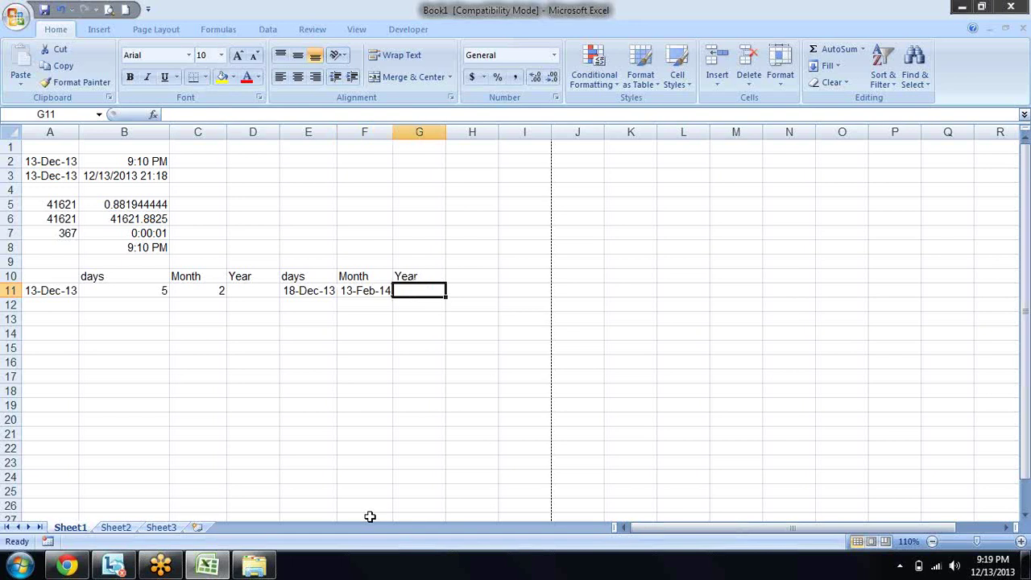
{"action": "key", "text": "Left"}
{"action": "key", "text": "Left"}
{"action": "key", "text": "shift+Right"}
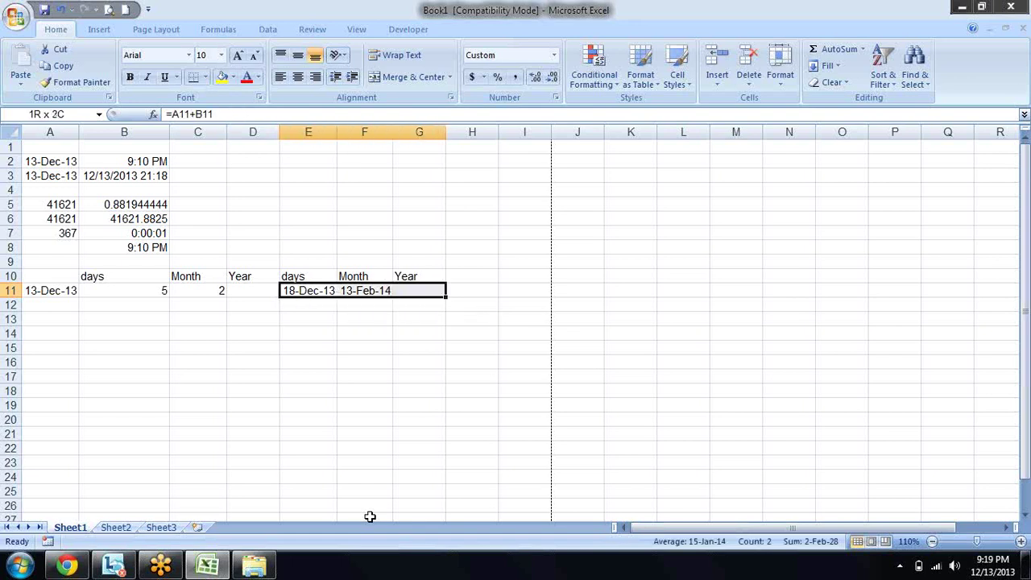
{"action": "key", "text": "Left"}
{"action": "key", "text": "Right"}
{"action": "key", "text": "Down"}
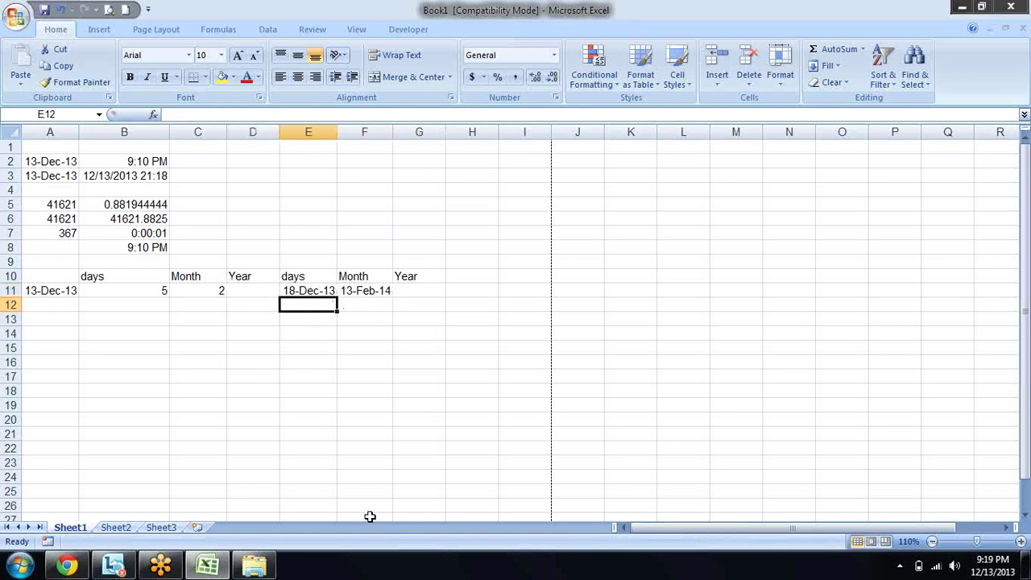
{"action": "key", "text": "Left"}
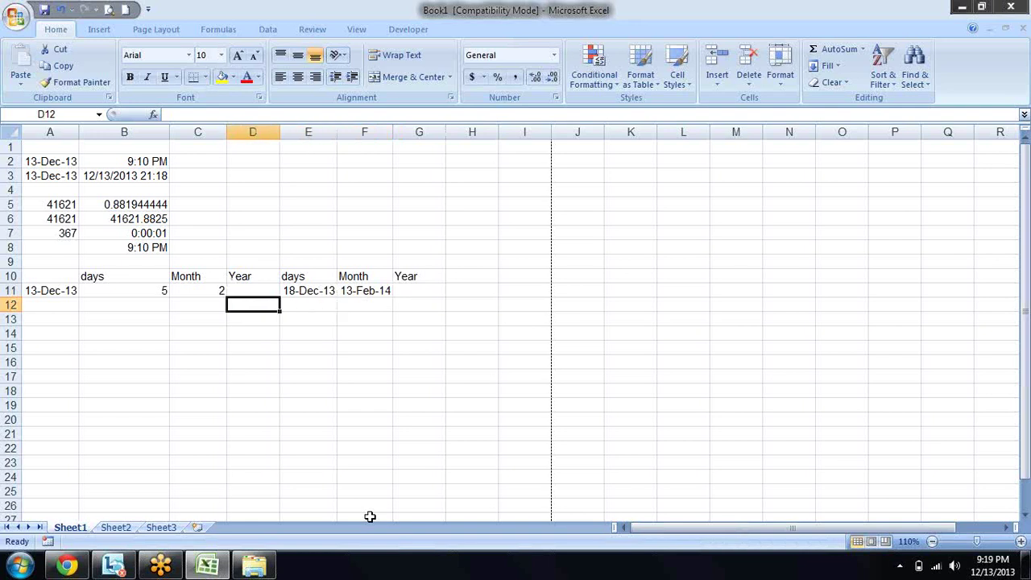
{"action": "key", "text": "Left"}
{"action": "key", "text": "Left"}
{"action": "key", "text": "Right"}
{"action": "key", "text": "Right"}
{"action": "key", "text": "Right"}
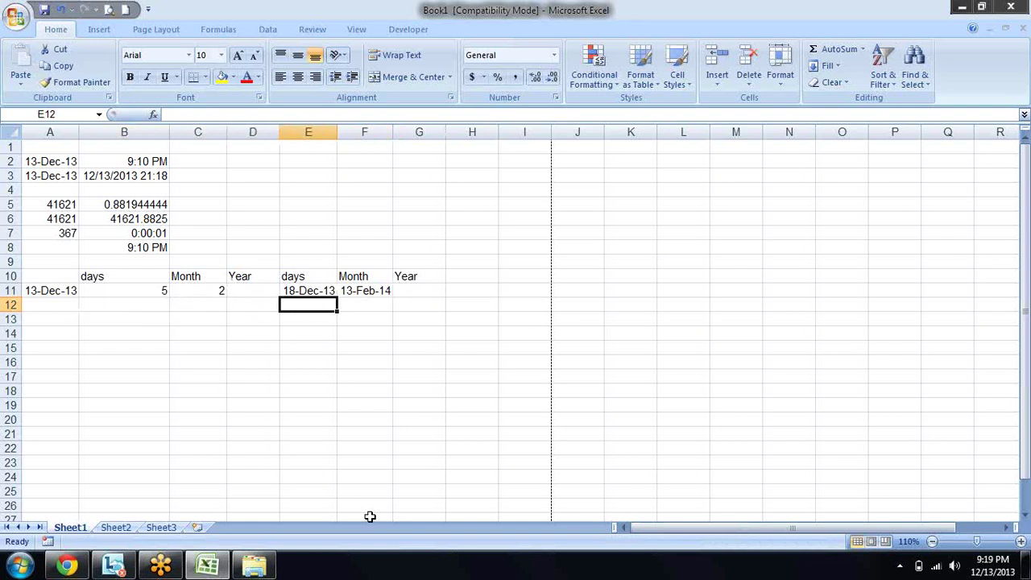
Step: Start a MONTH(A11) formula in E12, then cancel it
{"action": "type", "text": "="}
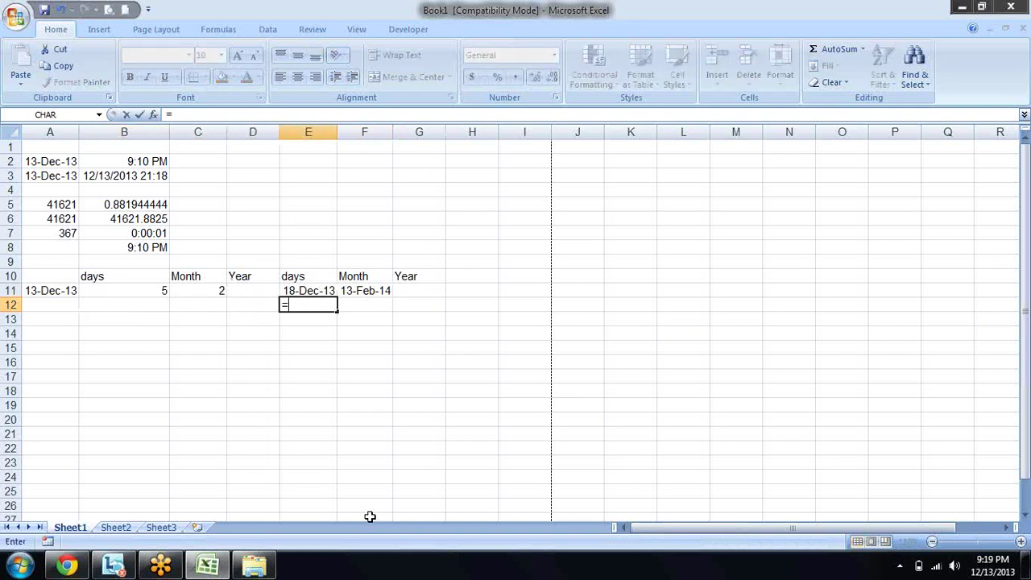
{"action": "type", "text": "mi"}
{"action": "key", "text": "BackSpace"}
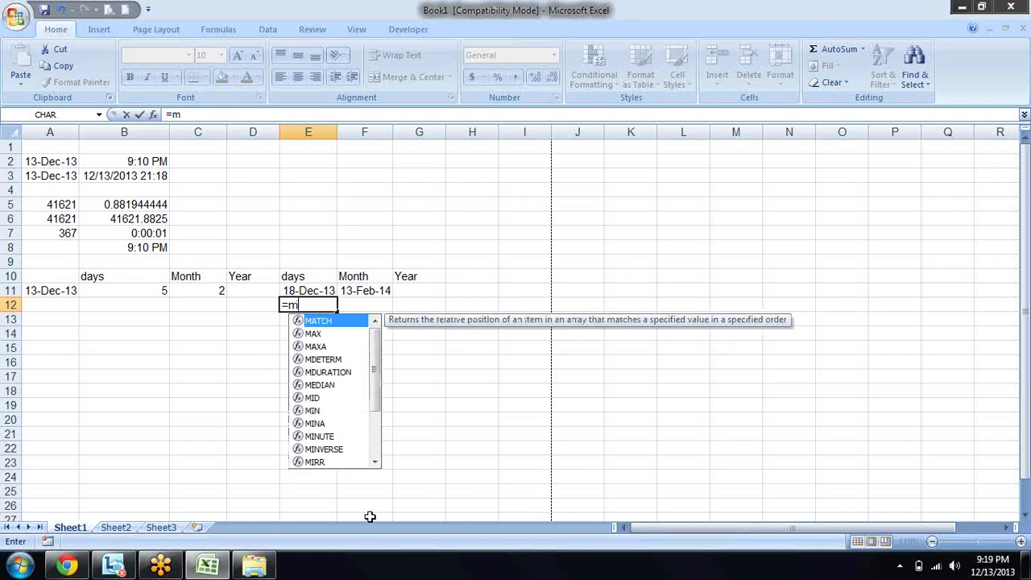
{"action": "type", "text": "on"}
{"action": "key", "text": "Tab"}
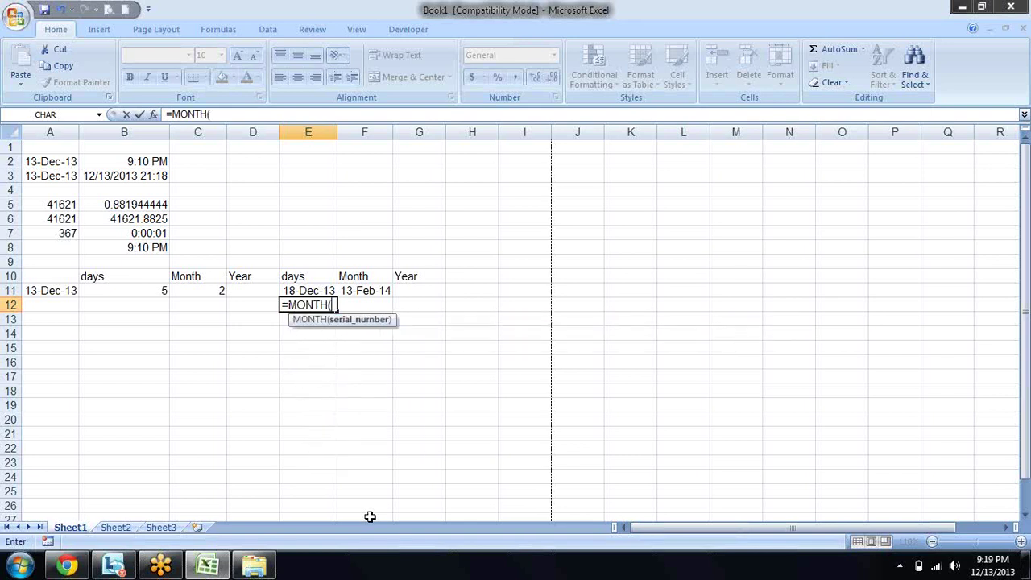
{"action": "key", "text": "Left"}
{"action": "key", "text": "Left"}
{"action": "key", "text": "Left"}
{"action": "key", "text": "Left"}
{"action": "key", "text": "Up"}
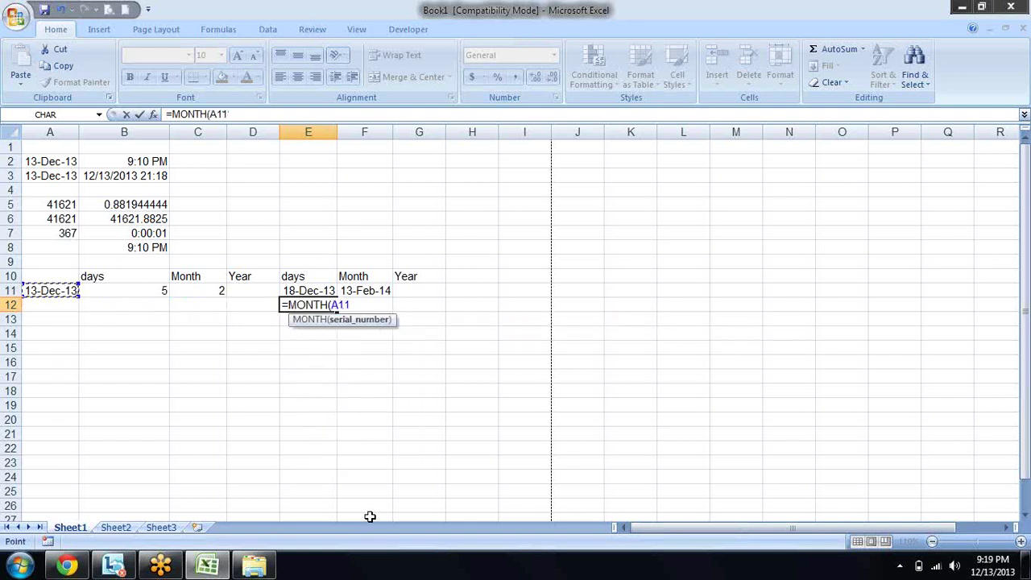
{"action": "type", "text": ")"}
{"action": "key", "text": "Escape"}
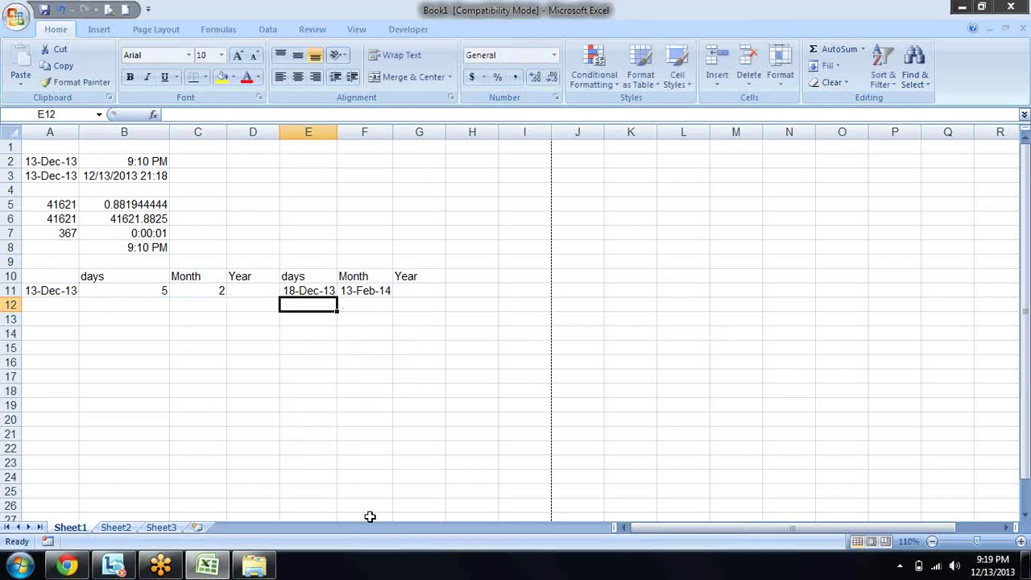
Step: Enter =DAY(A11) in E12, giving 13
{"action": "type", "text": "=da"}
{"action": "key", "text": "Down"}
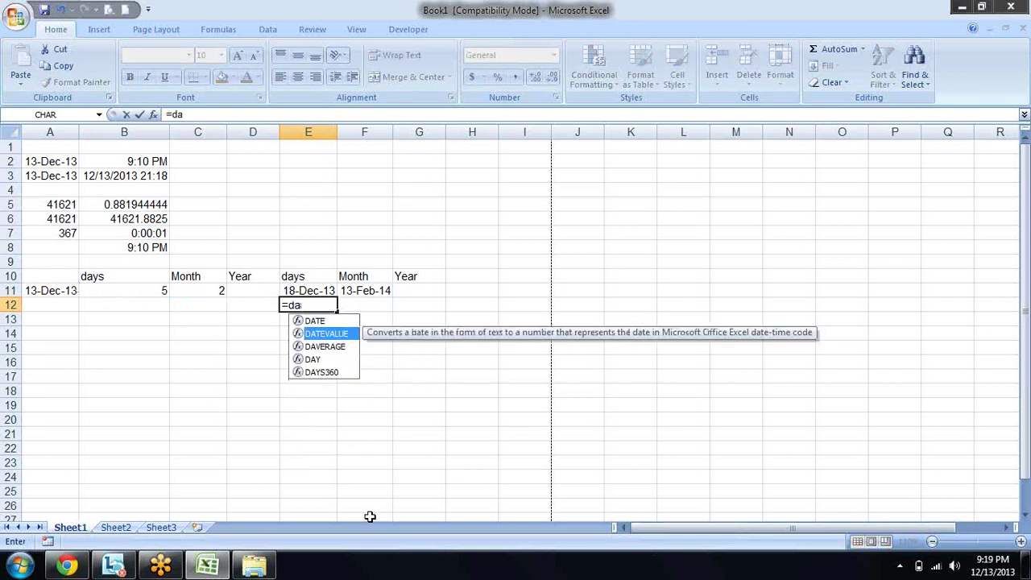
{"action": "key", "text": "Down"}
{"action": "key", "text": "Down"}
{"action": "key", "text": "Tab"}
{"action": "key", "text": "Left"}
{"action": "key", "text": "Left"}
{"action": "key", "text": "Left"}
{"action": "key", "text": "Left"}
{"action": "key", "text": "Up"}
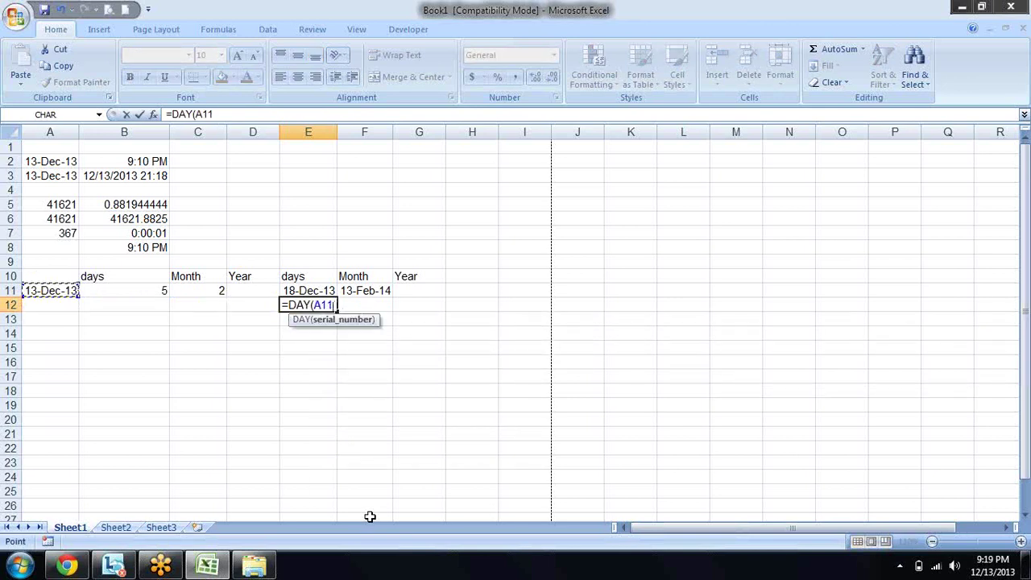
{"action": "type", "text": ")"}
{"action": "key", "text": "Return"}
Step: Enter =MONTH(A11) in F12, giving 12
{"action": "key", "text": "Up"}
{"action": "key", "text": "Right"}
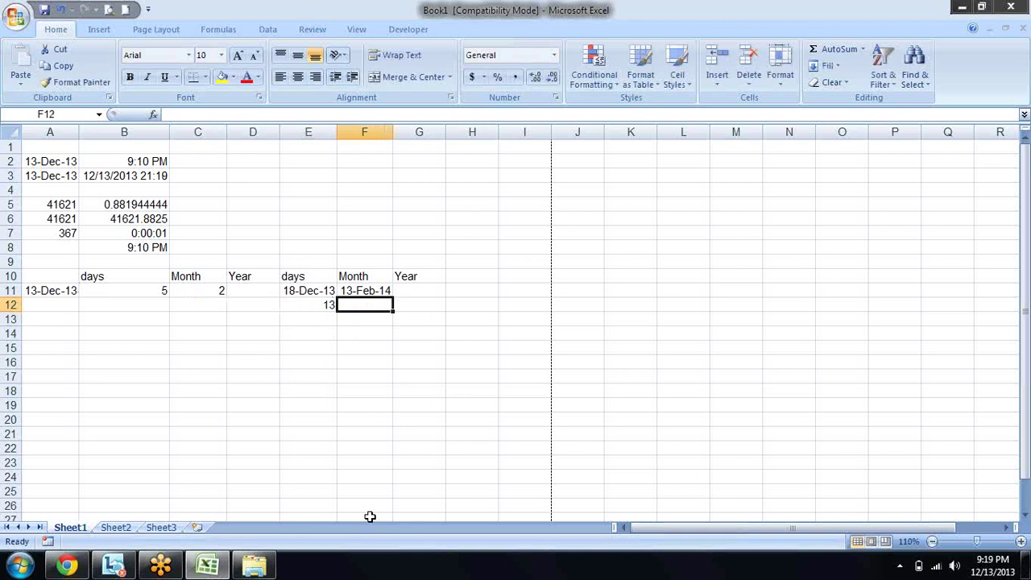
{"action": "type", "text": "=mon"}
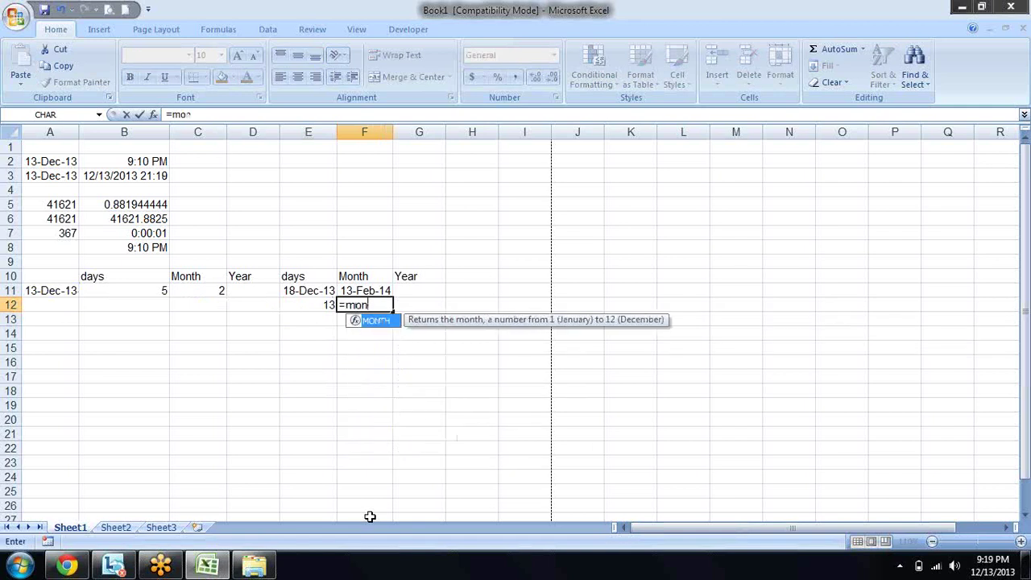
{"action": "key", "text": "Tab"}
{"action": "key", "text": "Left"}
{"action": "key", "text": "Left"}
{"action": "key", "text": "Left"}
{"action": "key", "text": "Left"}
{"action": "key", "text": "Up"}
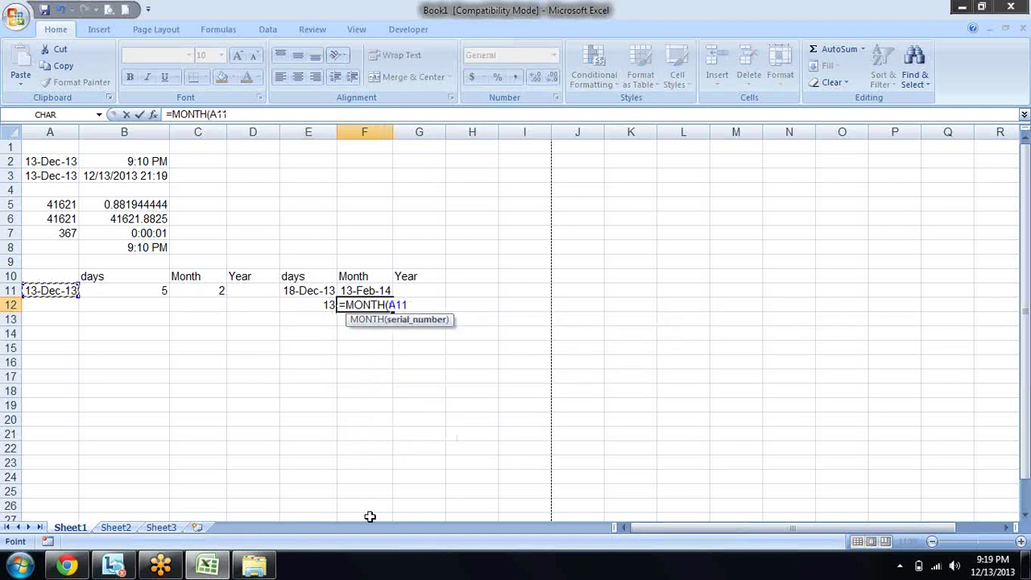
{"action": "type", "text": ")"}
{"action": "key", "text": "Return"}
Step: Enter =YEAR(A11) in G12, giving 2013
{"action": "key", "text": "Up"}
{"action": "key", "text": "Right"}
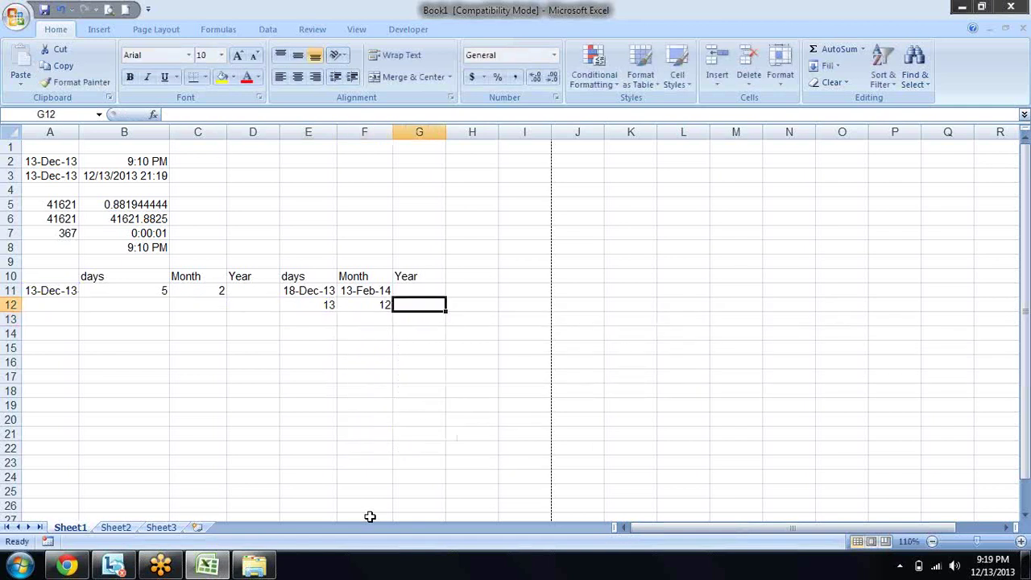
{"action": "type", "text": "=yea"}
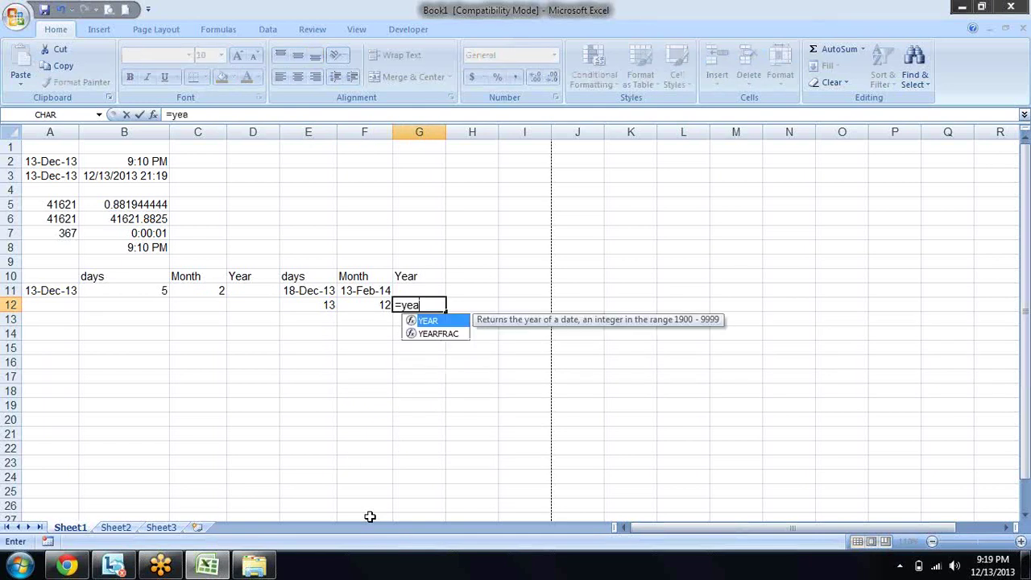
{"action": "key", "text": "Tab"}
{"action": "key", "text": "Left"}
{"action": "key", "text": "Left"}
{"action": "key", "text": "Left"}
{"action": "key", "text": "Left"}
{"action": "key", "text": "Up"}
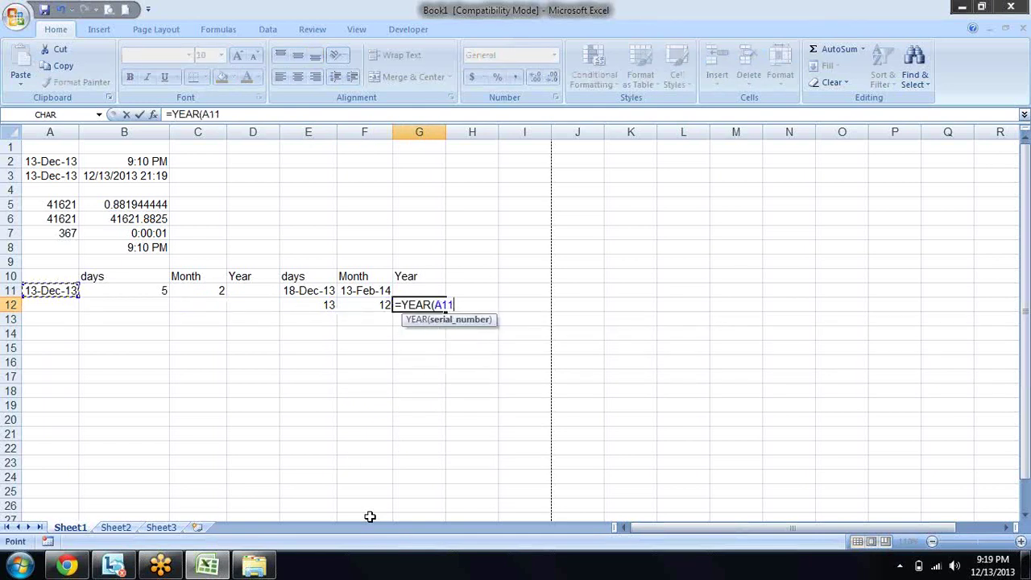
{"action": "type", "text": ")"}
{"action": "key", "text": "Return"}
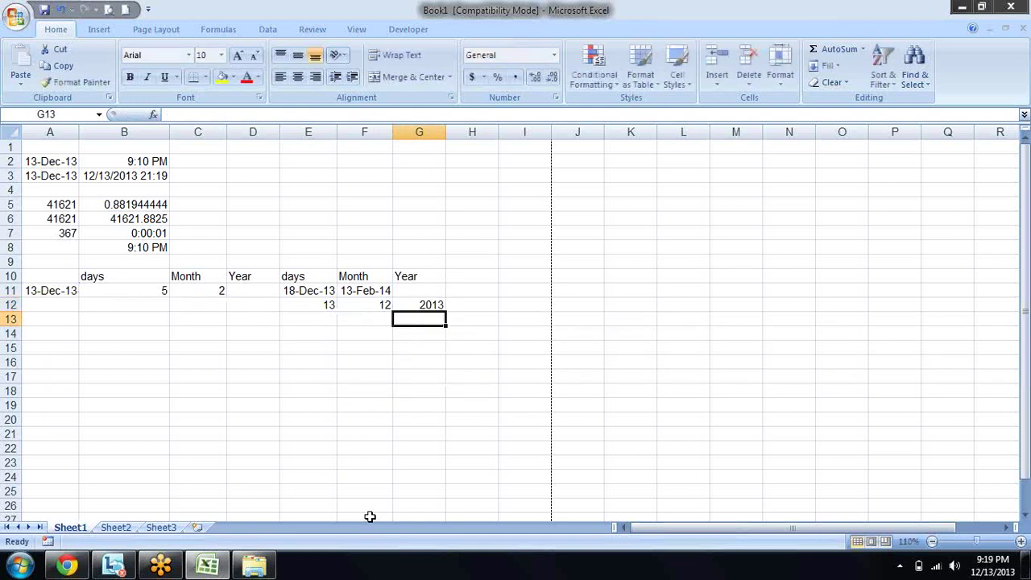
Step: Cancel the stray entry in E13 and move to cell I12
{"action": "key", "text": "Left"}
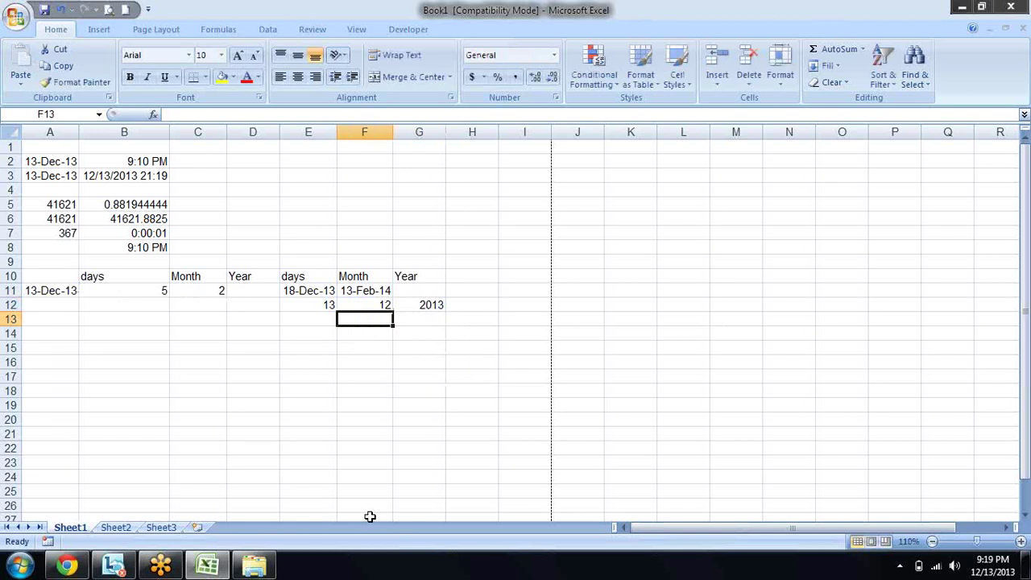
{"action": "key", "text": "Left"}
{"action": "type", "text": "="}
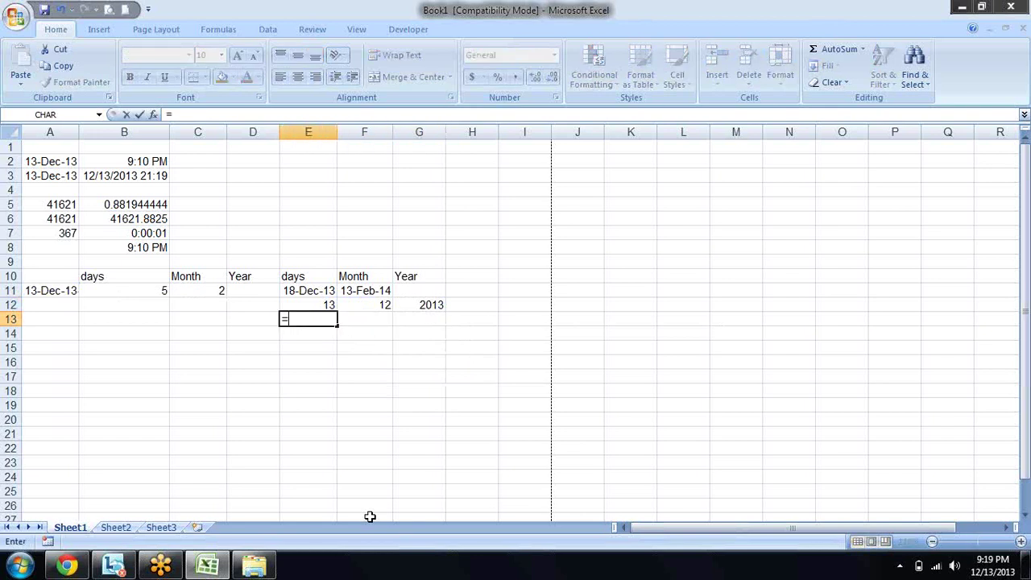
{"action": "key", "text": "Escape"}
{"action": "key", "text": "Right"}
{"action": "key", "text": "Right"}
{"action": "key", "text": "Right"}
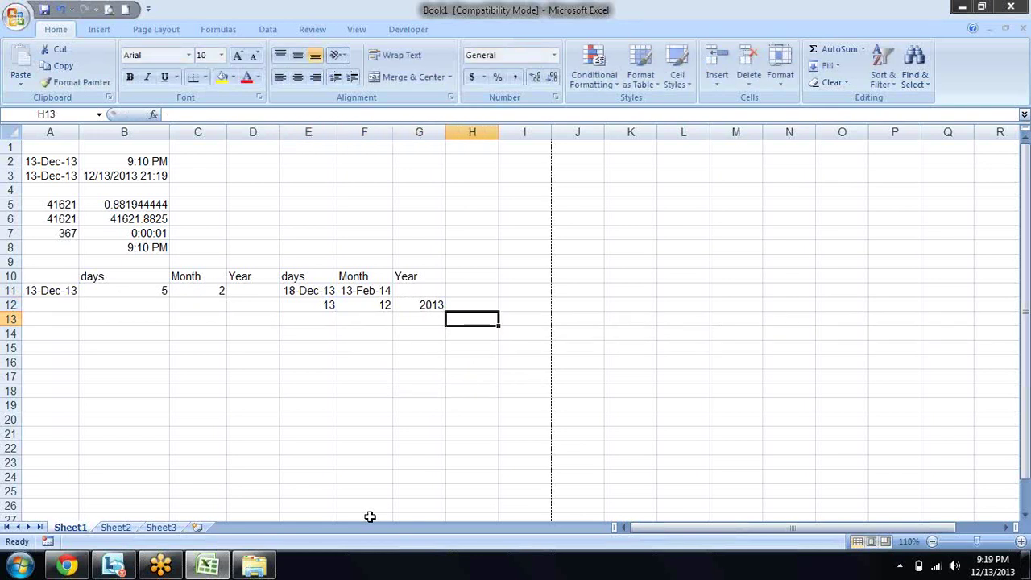
{"action": "key", "text": "Right"}
{"action": "key", "text": "Up"}
Step: Enter =DATE(G12,F12,E12) in I12 to rebuild the date from year, month and day
{"action": "type", "text": "="}
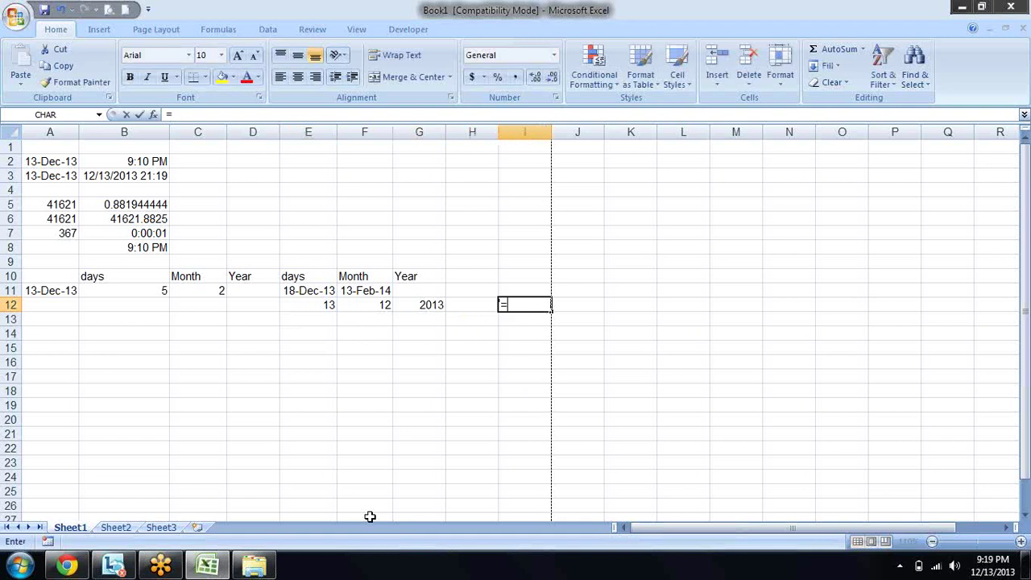
{"action": "type", "text": "da"}
{"action": "key", "text": "Tab"}
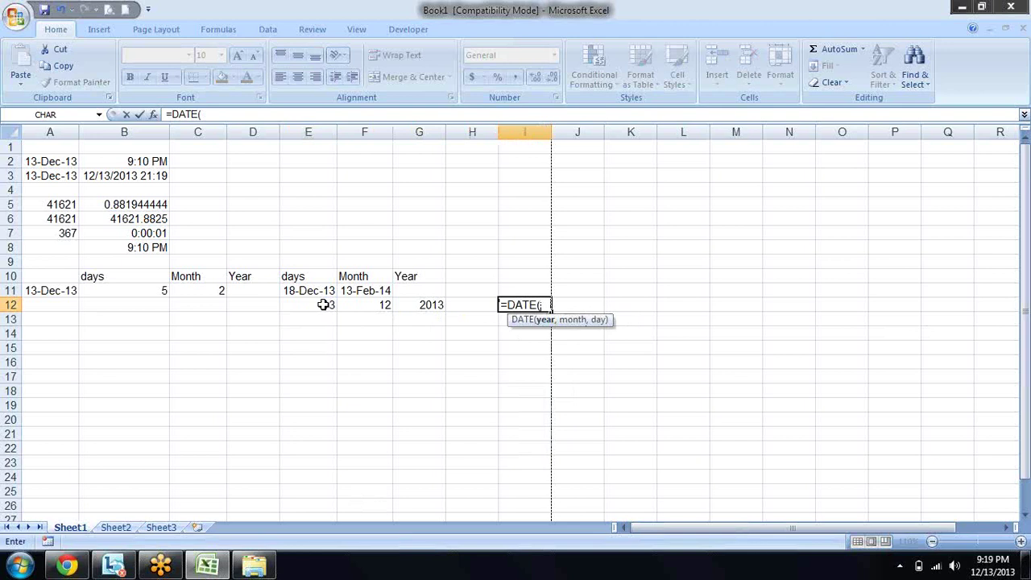
{"action": "left_click", "coordinate": [426, 305]}
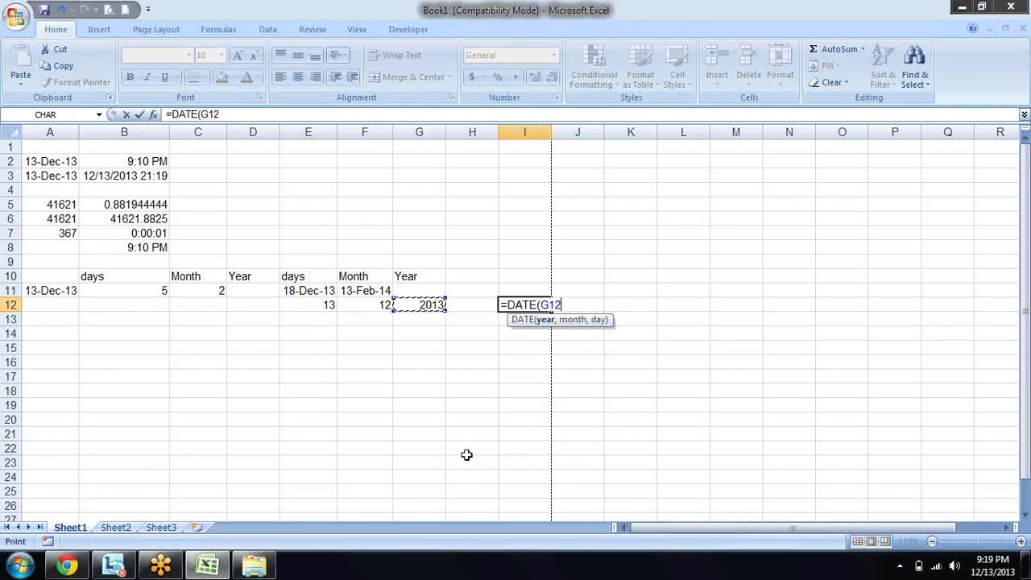
{"action": "type", "text": ","}
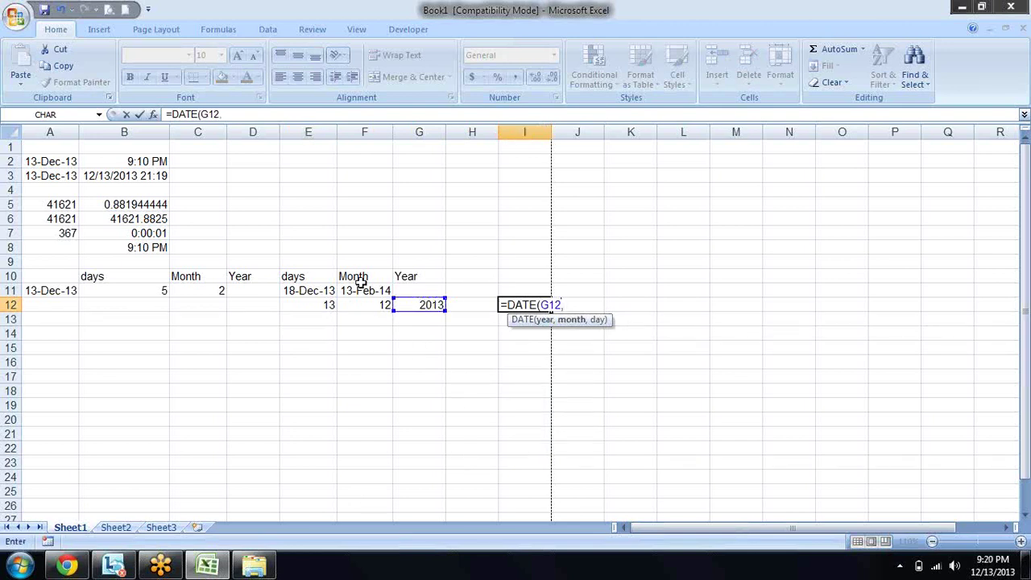
{"action": "left_click", "coordinate": [360, 306]}
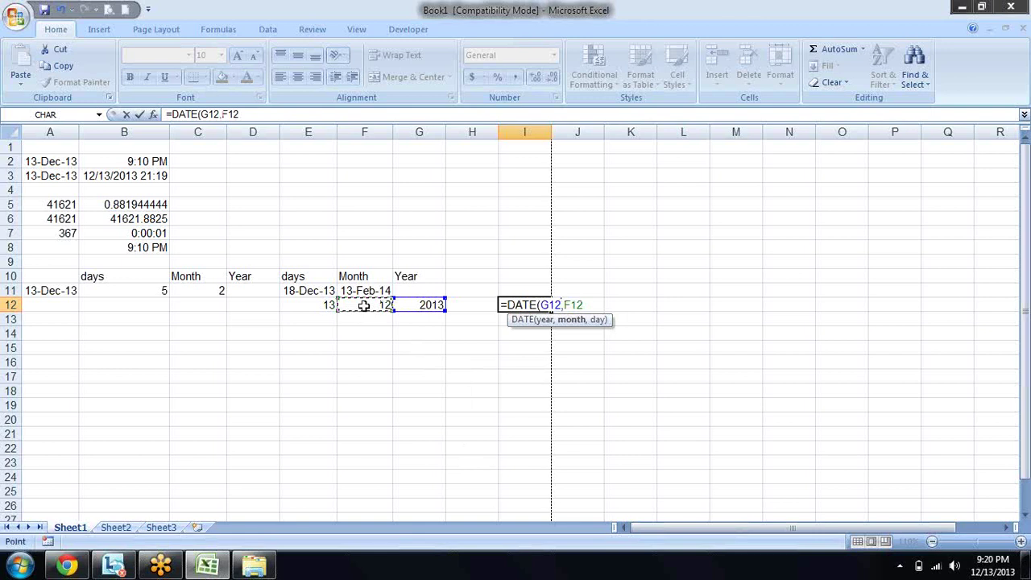
{"action": "type", "text": ","}
{"action": "left_click", "coordinate": [328, 305]}
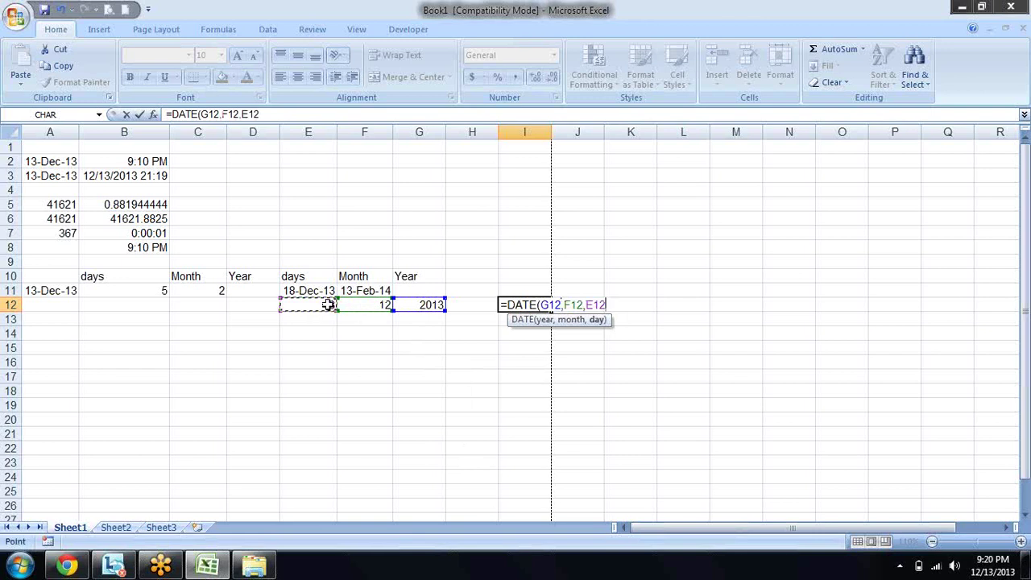
{"action": "type", "text": ")"}
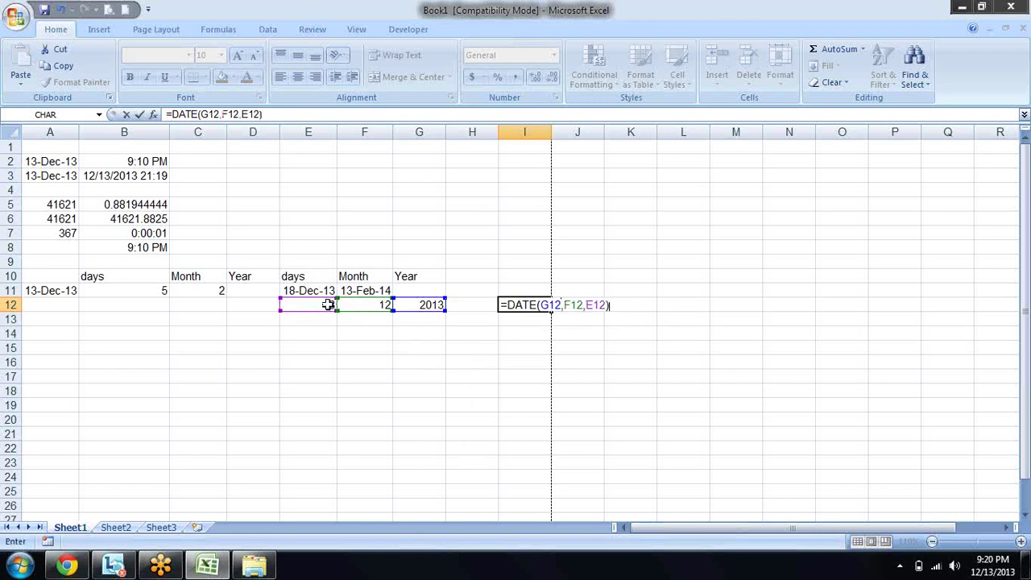
{"action": "key", "text": "Return"}
Step: Format I12 as d-mmm-yy so it displays 13-Dec-13
{"action": "key", "text": "Up"}
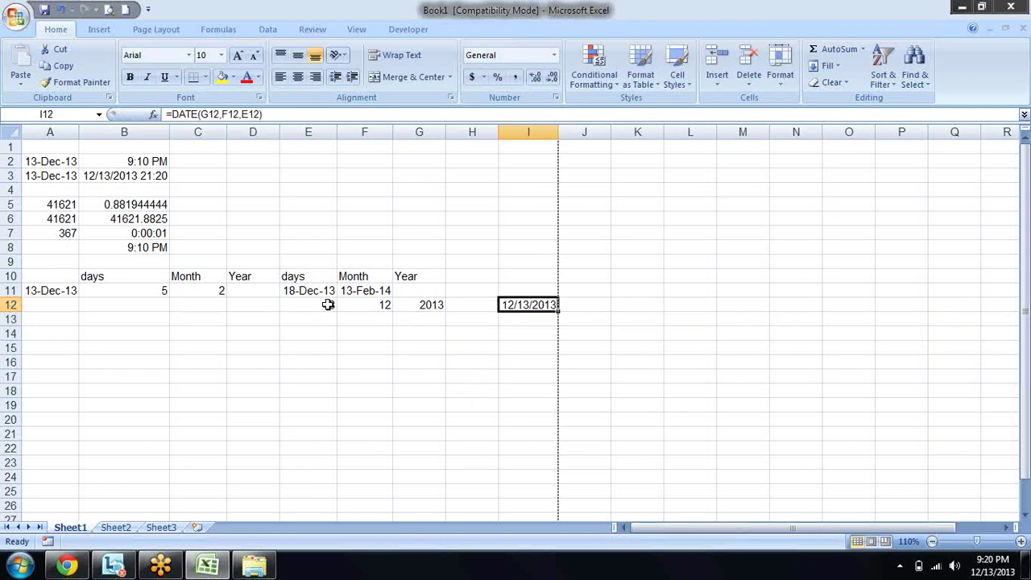
{"action": "key", "text": "ctrl+shift+3"}
{"action": "key", "text": "F2"}
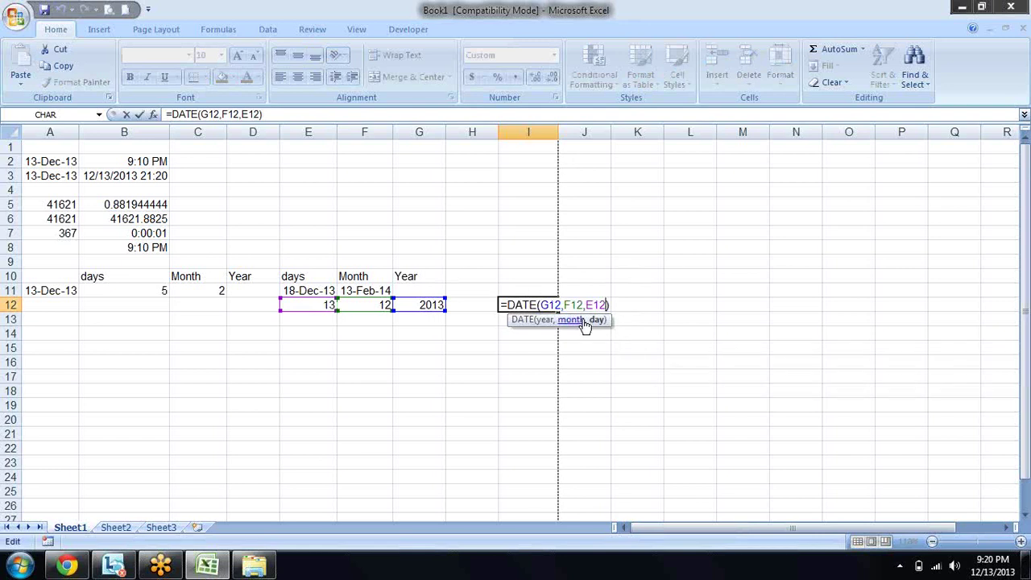
Step: Add 2 years by changing G12 to G12+2 in I12's DATE formula
{"action": "left_click", "coordinate": [559, 305]}
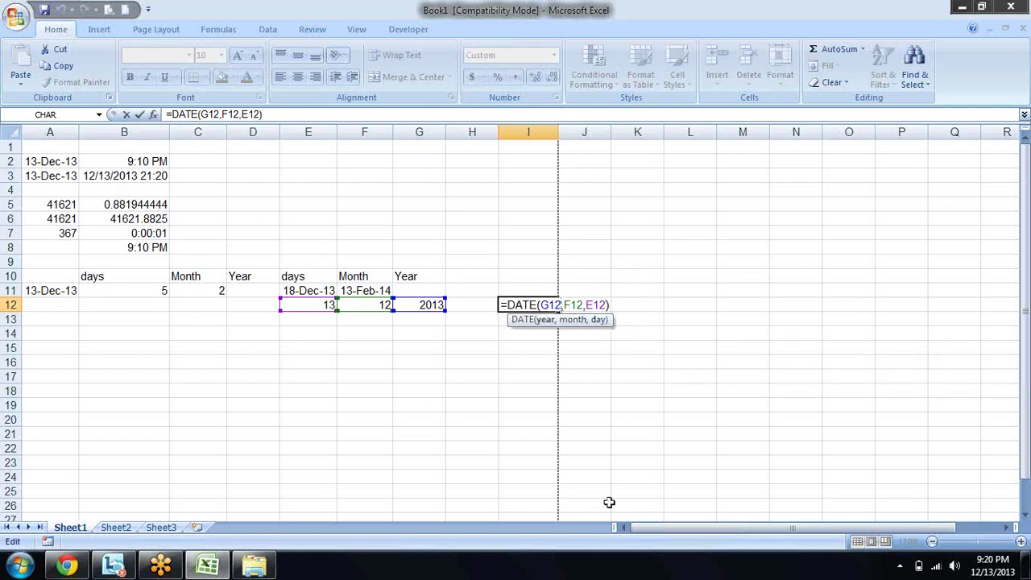
{"action": "type", "text": "+2"}
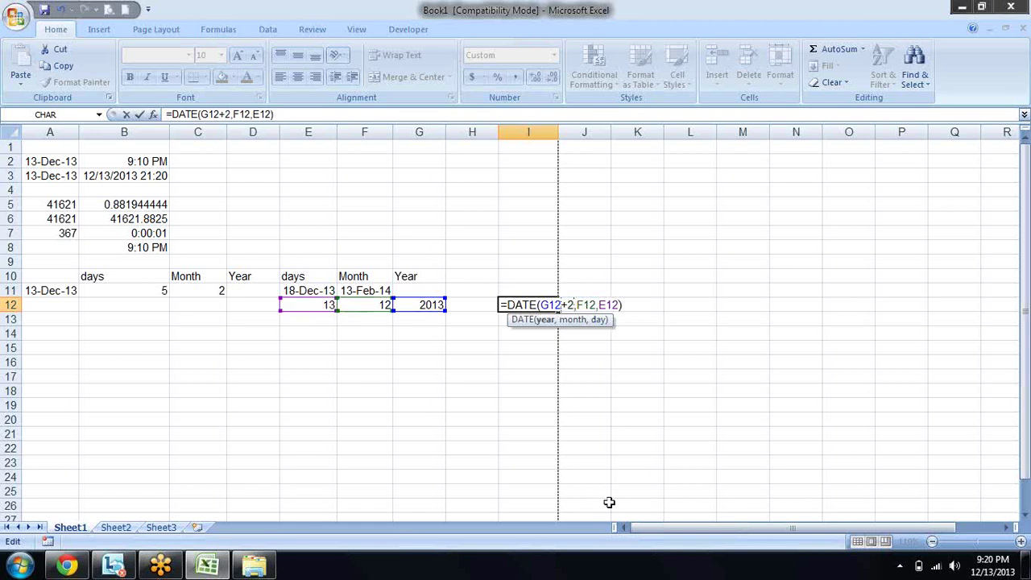
{"action": "key", "text": "Return"}
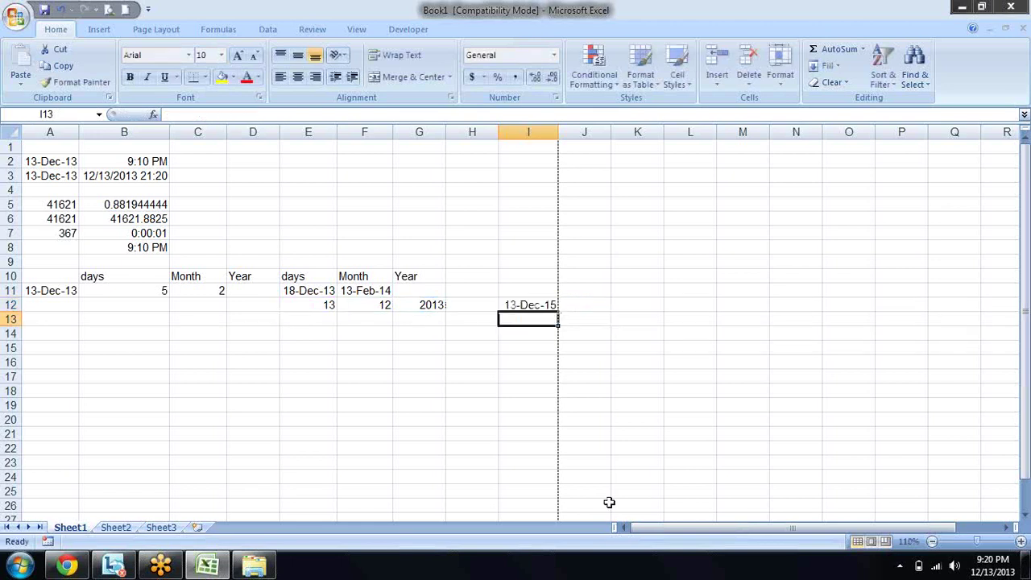
{"action": "key", "text": "Up"}
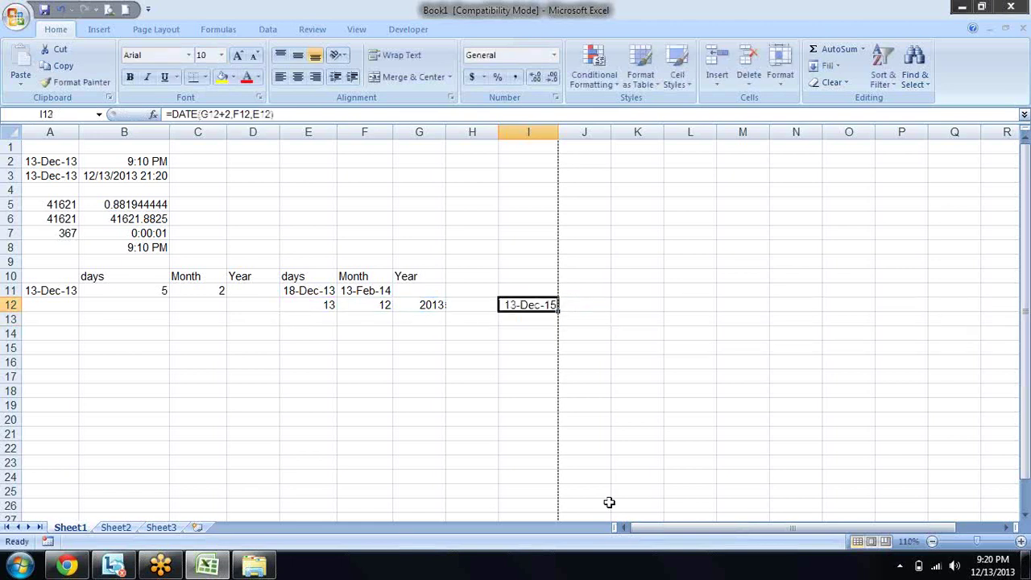
Step: Add 3 months by changing F12 to F12+3 in the formula
{"action": "key", "text": "F2"}
{"action": "key", "text": "Left"}
{"action": "key", "text": "Left"}
{"action": "key", "text": "Left"}
{"action": "key", "text": "Left"}
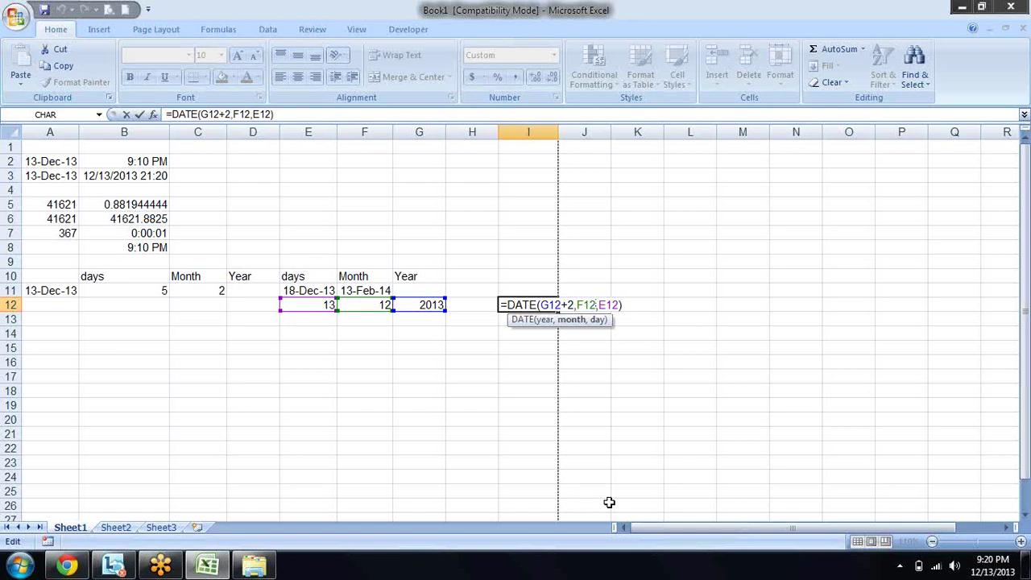
{"action": "type", "text": "+"}
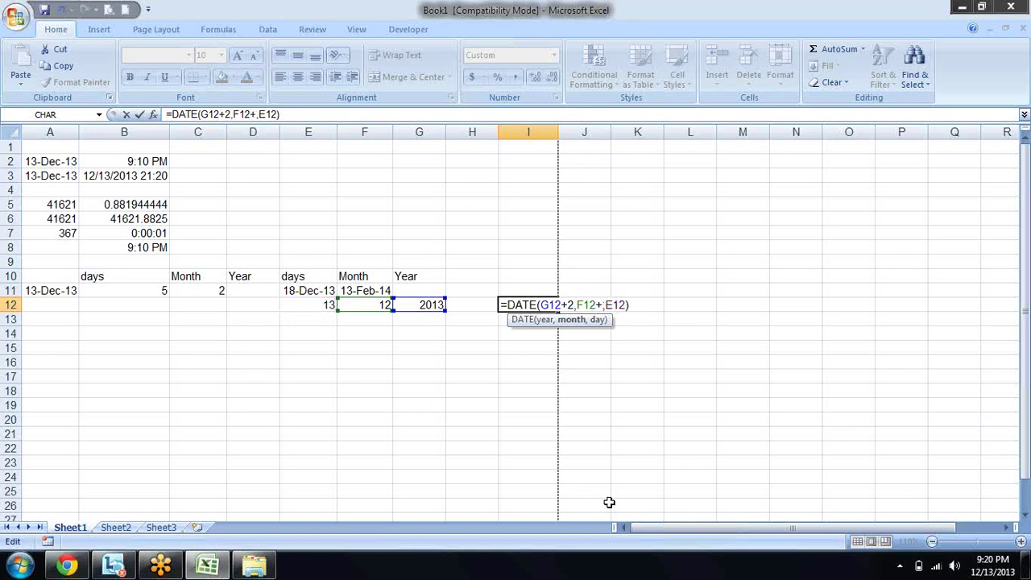
{"action": "type", "text": "3"}
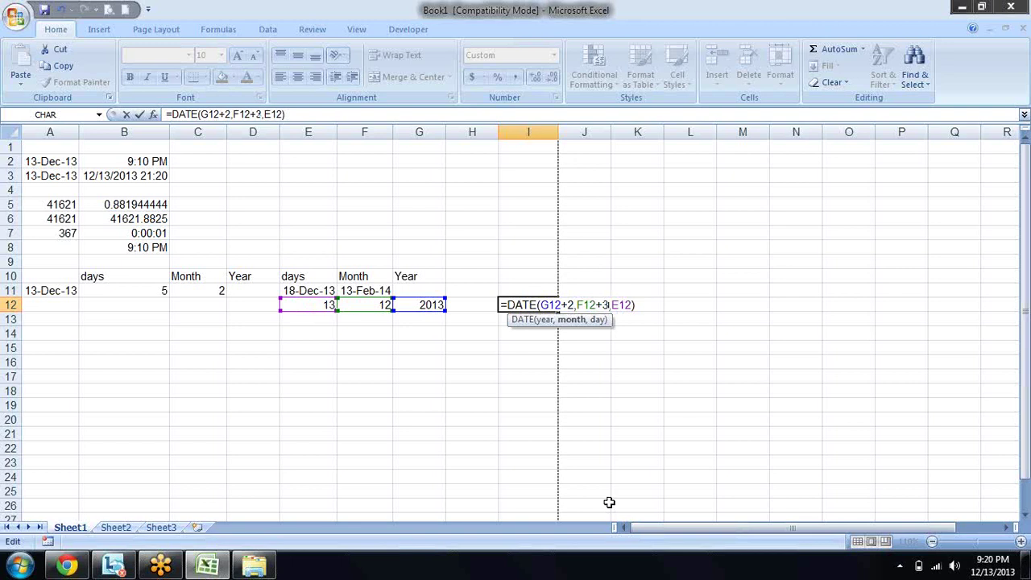
{"action": "key", "text": "Return"}
Step: Add 5 days with E12+5, making =DATE(G12+2,F12+3,E12+5) show 18-Mar-16
{"action": "key", "text": "Up"}
{"action": "key", "text": "F2"}
{"action": "type", "text": "+5"}
{"action": "key", "text": "Return"}
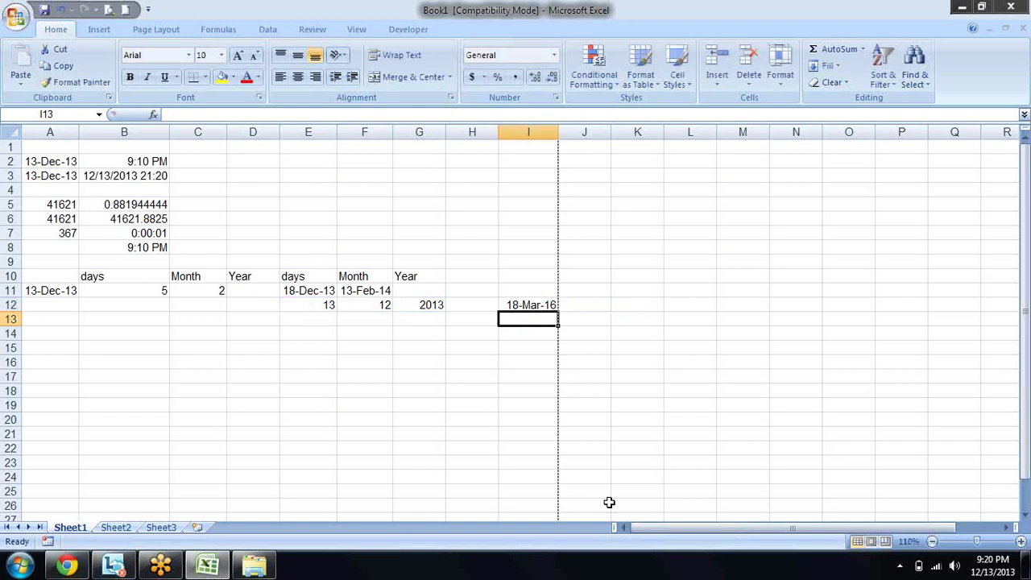
{"action": "key", "text": "Up"}
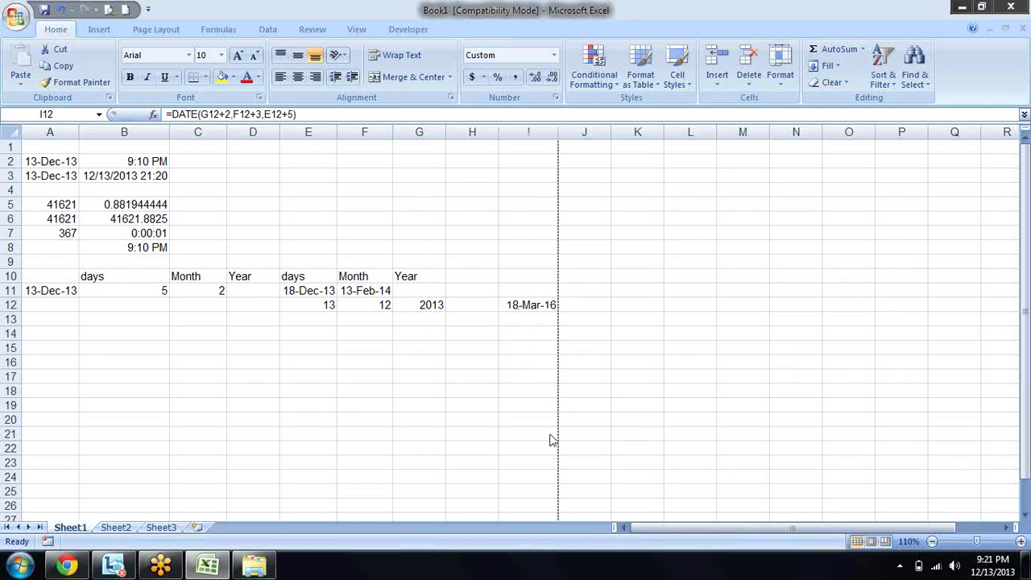
{"action": "key", "text": "Down"}
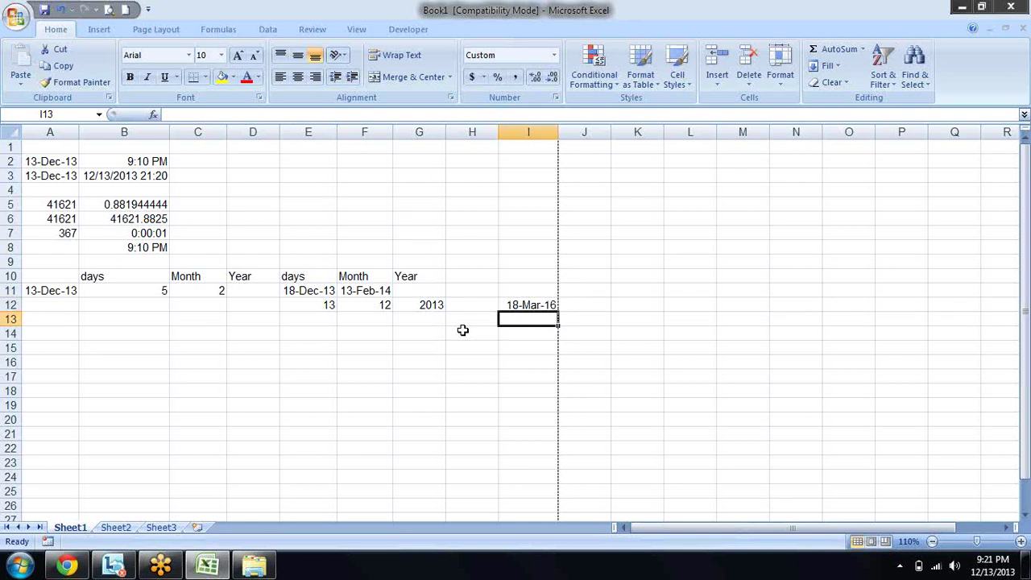
{"action": "key", "text": "Down"}
{"action": "key", "text": "Left"}
{"action": "key", "text": "Left"}
{"action": "key", "text": "Left"}
{"action": "key", "text": "Left"}
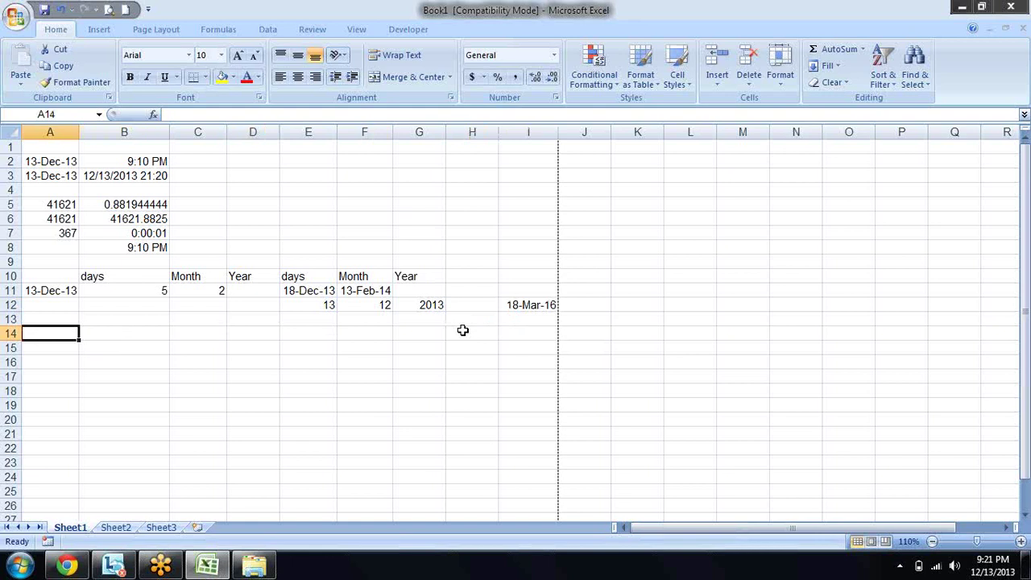
{"action": "key", "text": "Up"}
{"action": "key", "text": "Up"}
{"action": "key", "text": "Up"}
{"action": "key", "text": "Up"}
{"action": "key", "text": "Down"}
{"action": "key", "text": "Down"}
{"action": "key", "text": "Down"}
{"action": "key", "text": "Down"}
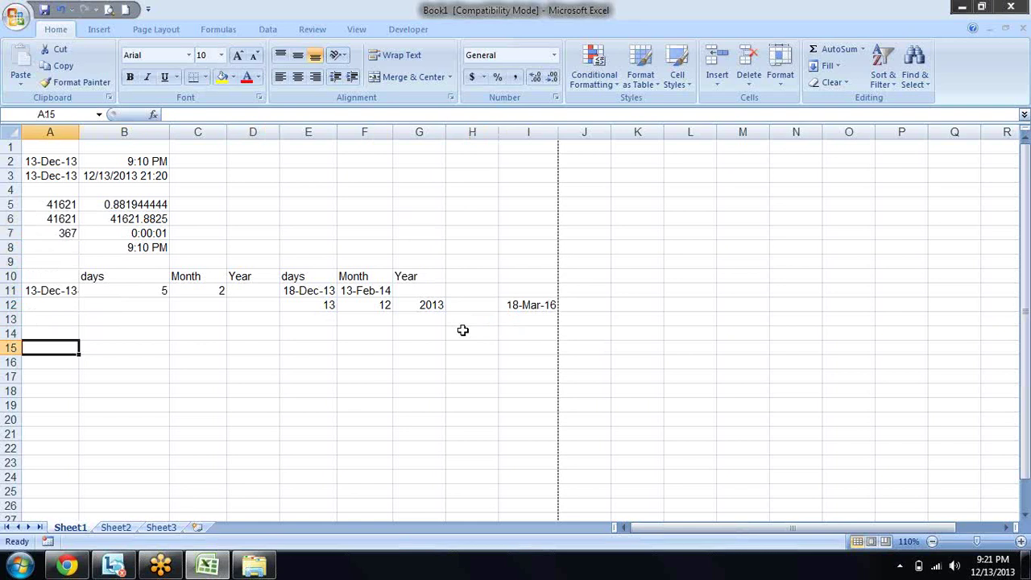
Step: Type the headings hour, min and sec in B15:D15
{"action": "key", "text": "Right"}
{"action": "key", "text": "Left"}
{"action": "key", "text": "Right"}
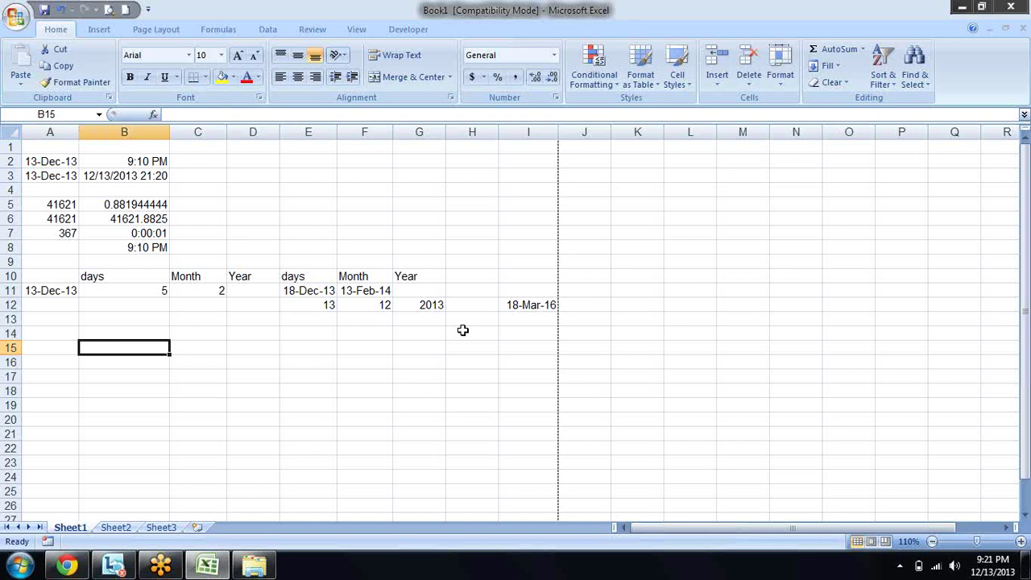
{"action": "type", "text": "hour"}
{"action": "key", "text": "Tab"}
{"action": "type", "text": "min"}
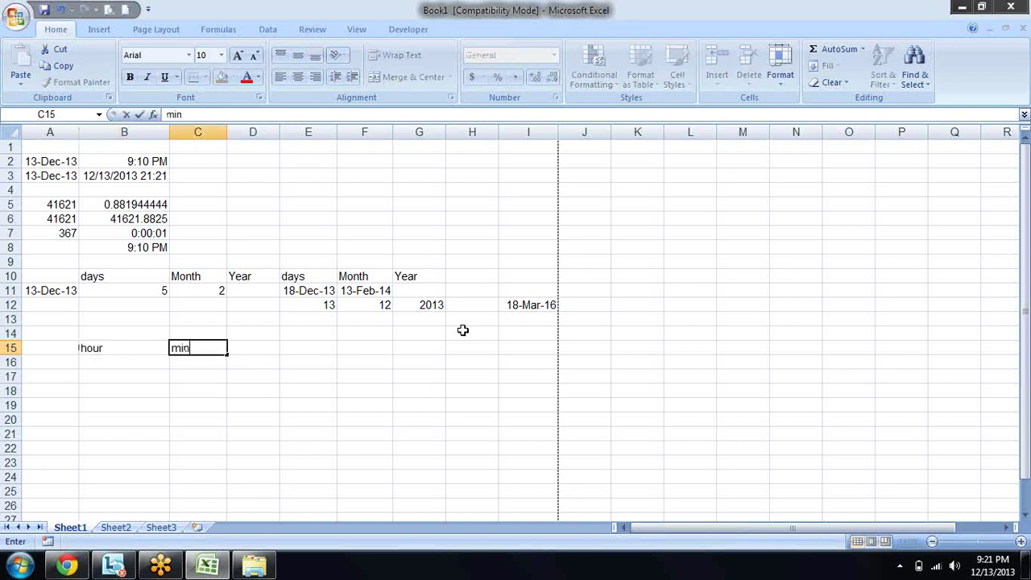
{"action": "key", "text": "Tab"}
{"action": "type", "text": "sec"}
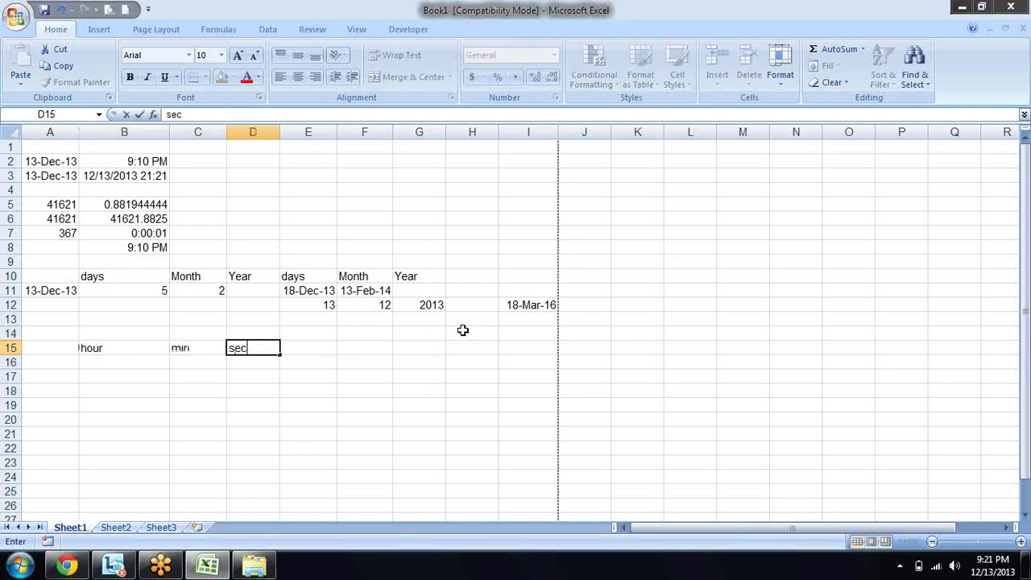
{"action": "key", "text": "Return"}
Step: Insert the current time, 9:22 PM, into A16
{"action": "key", "text": "Left"}
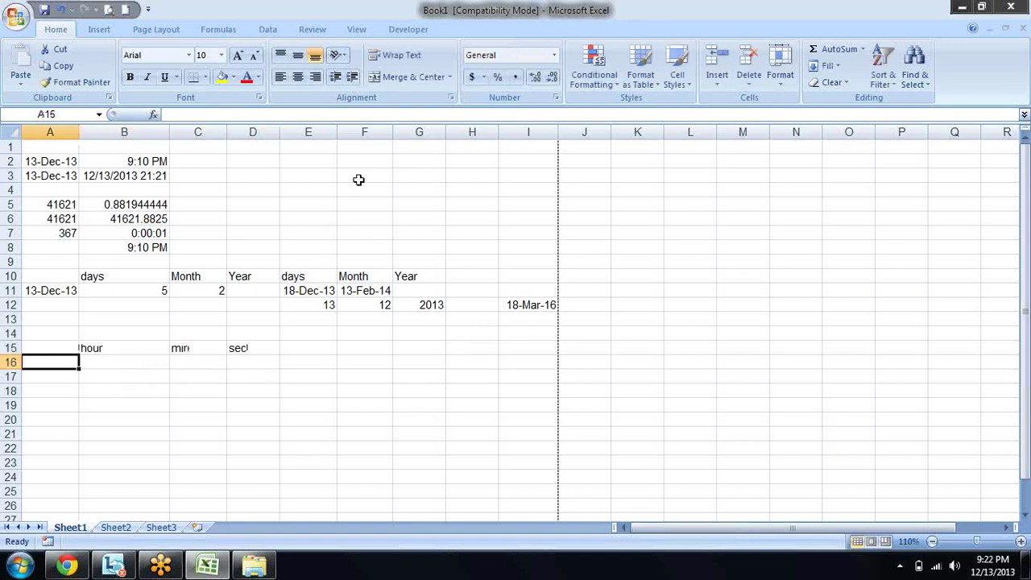
{"action": "left_click", "coordinate": [138, 163]}
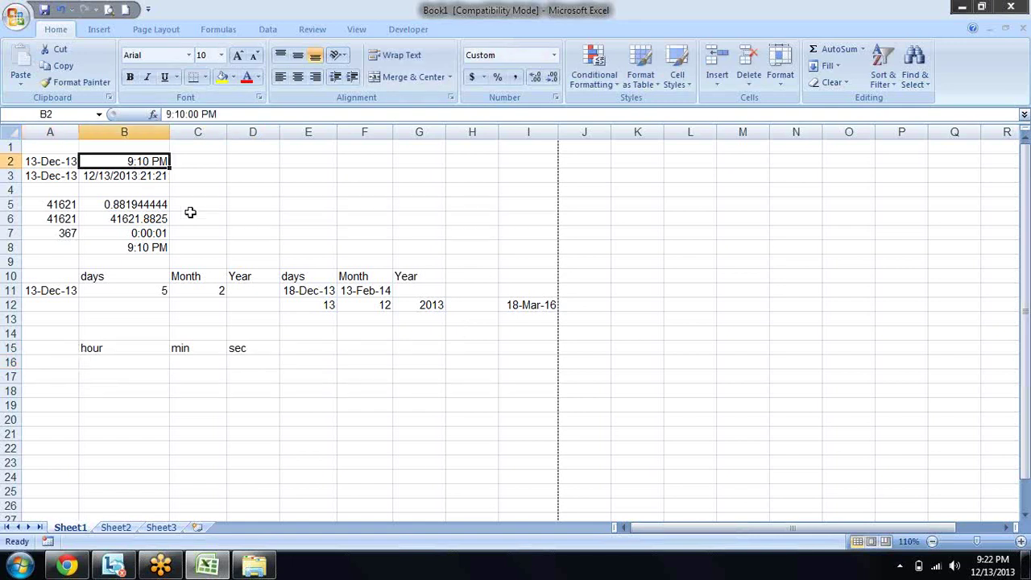
{"action": "key", "text": "Down"}
{"action": "key", "text": "Down"}
{"action": "key", "text": "Down"}
{"action": "key", "text": "Down"}
{"action": "key", "text": "Down"}
{"action": "key", "text": "Down"}
{"action": "key", "text": "Down"}
{"action": "key", "text": "Down"}
{"action": "key", "text": "Left"}
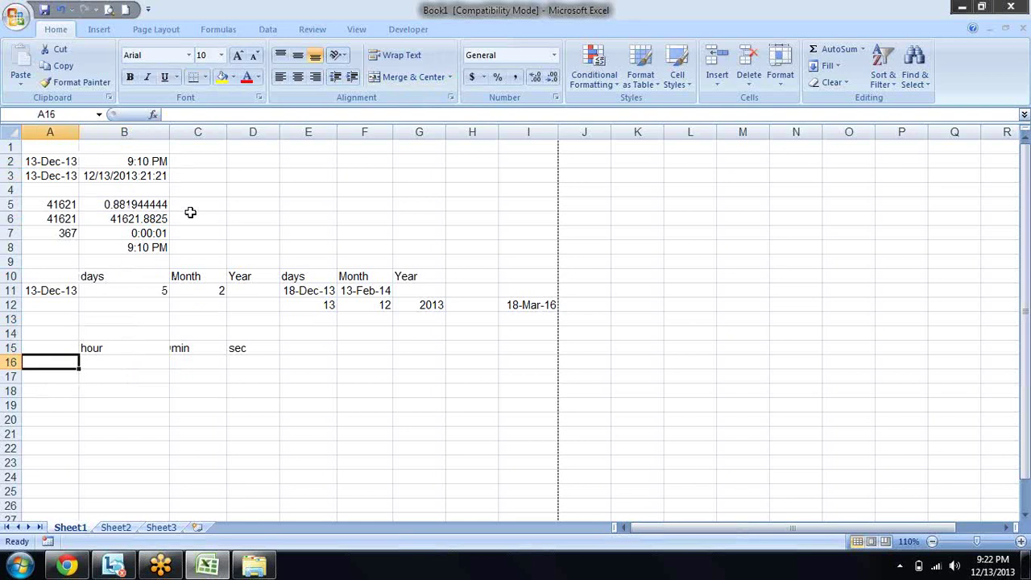
{"action": "key", "text": "ctrl+shift+semicolon"}
{"action": "key", "text": "Return"}
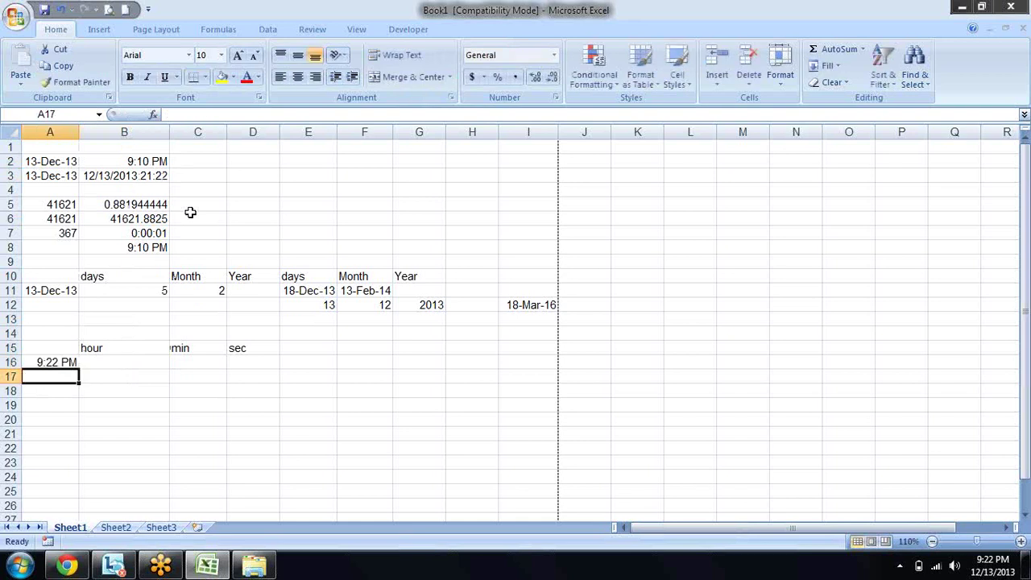
Step: Start an =HOUR formula in B16
{"action": "key", "text": "Up"}
{"action": "key", "text": "Right"}
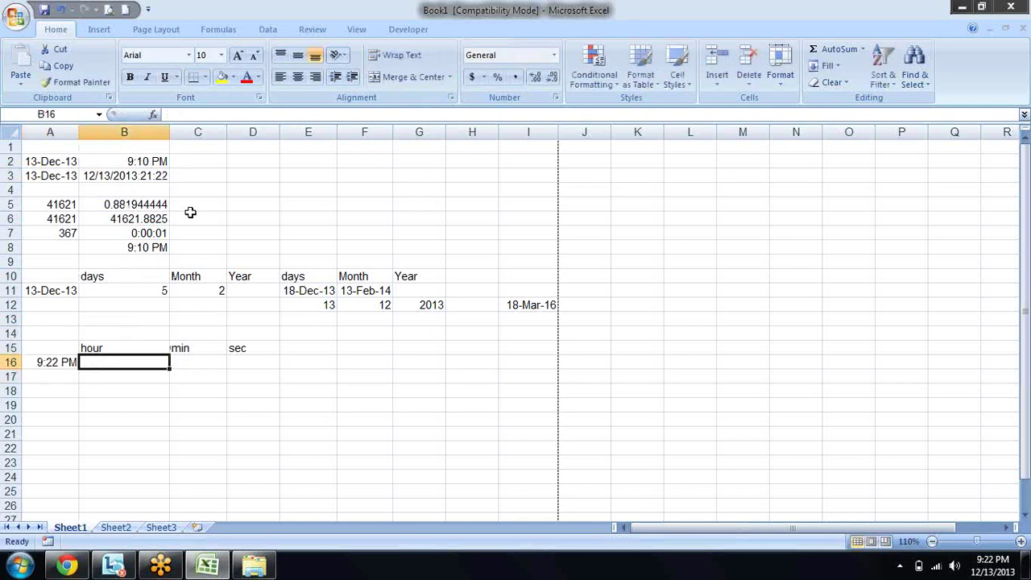
{"action": "type", "text": "=h"}
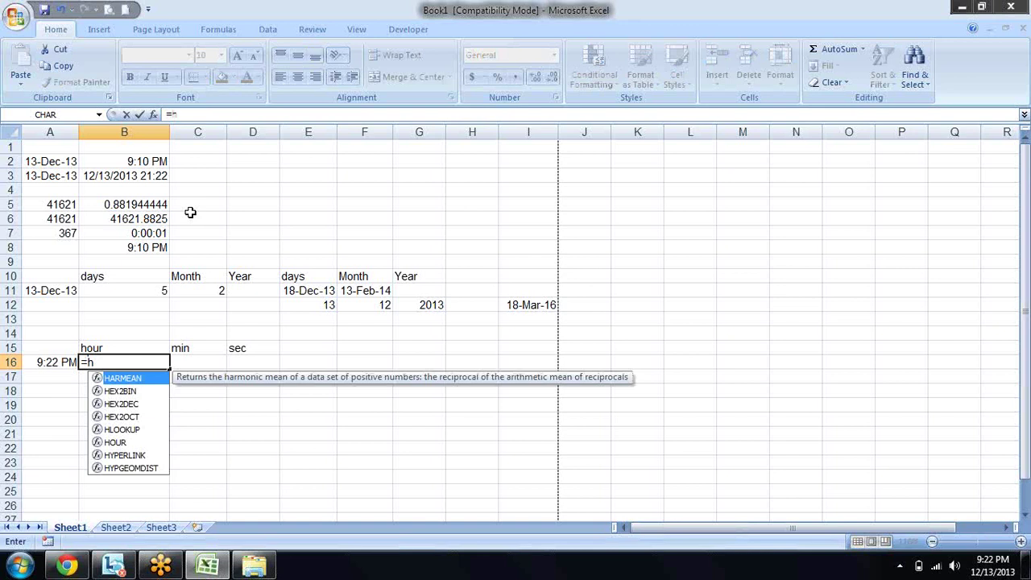
{"action": "type", "text": "ou"}
Step: Complete =HOUR(A16) in B16, returning 21
{"action": "key", "text": "Tab"}
{"action": "key", "text": "Left"}
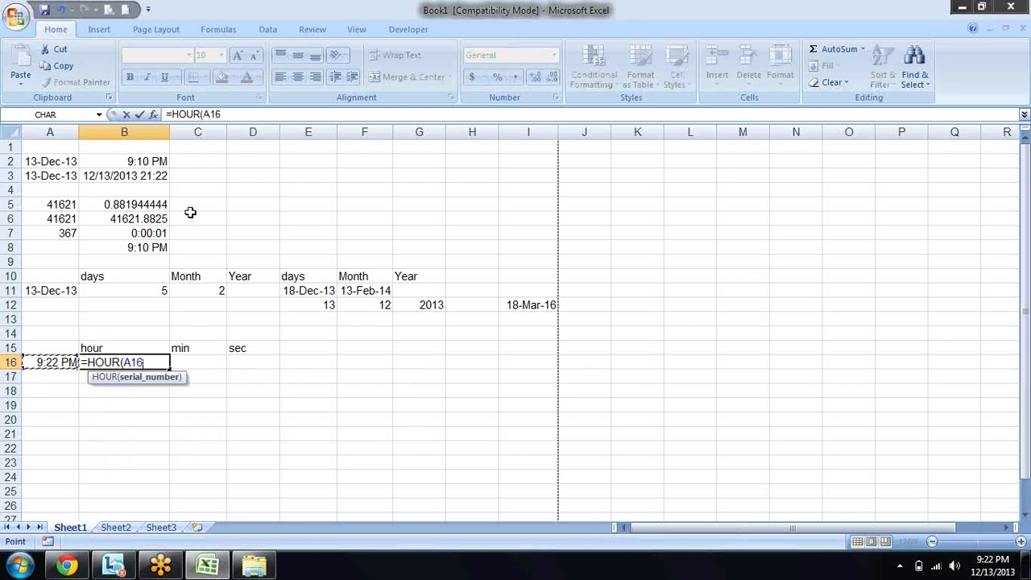
{"action": "type", "text": ")"}
{"action": "key", "text": "Return"}
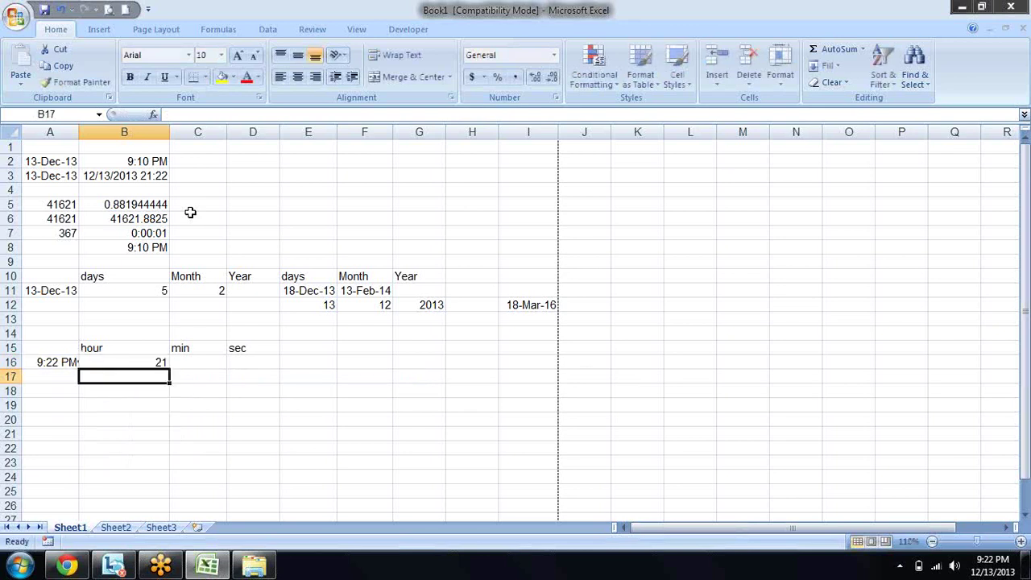
Step: Enter =MIN(A16) in C16 and apply General format to check its result
{"action": "key", "text": "Up"}
{"action": "key", "text": "Right"}
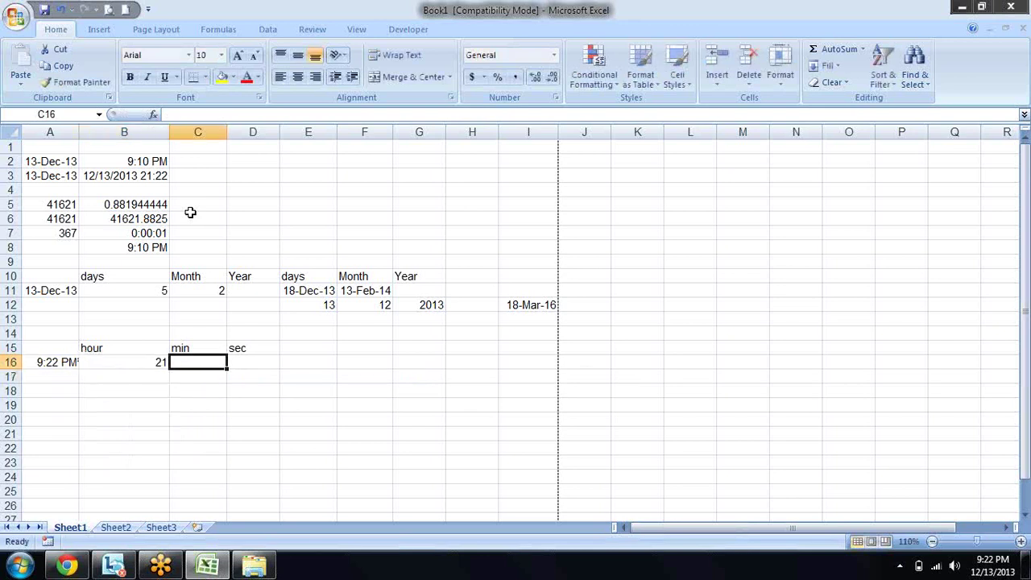
{"action": "type", "text": "=min"}
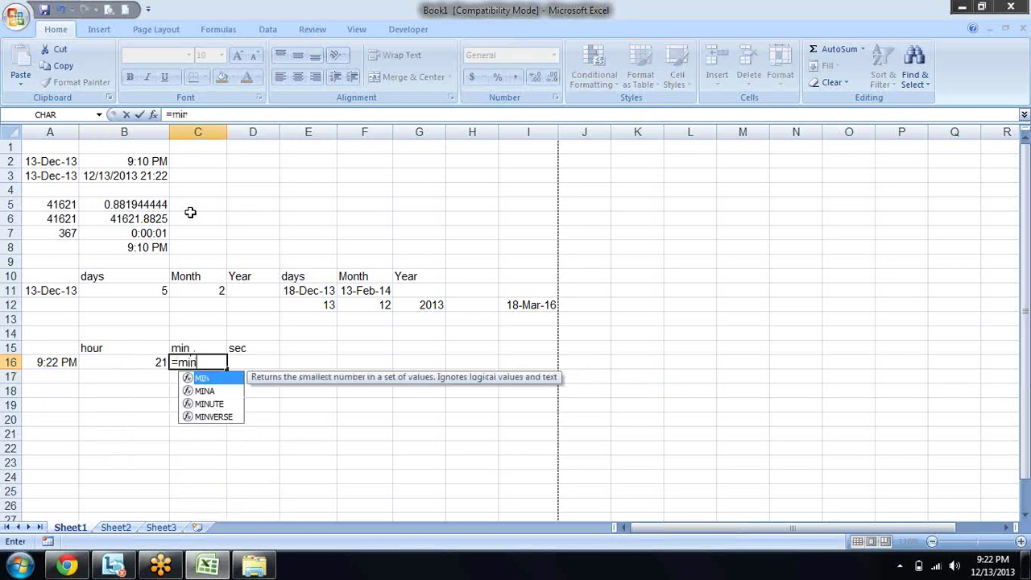
{"action": "type", "text": "("}
{"action": "key", "text": "Left"}
{"action": "key", "text": "Left"}
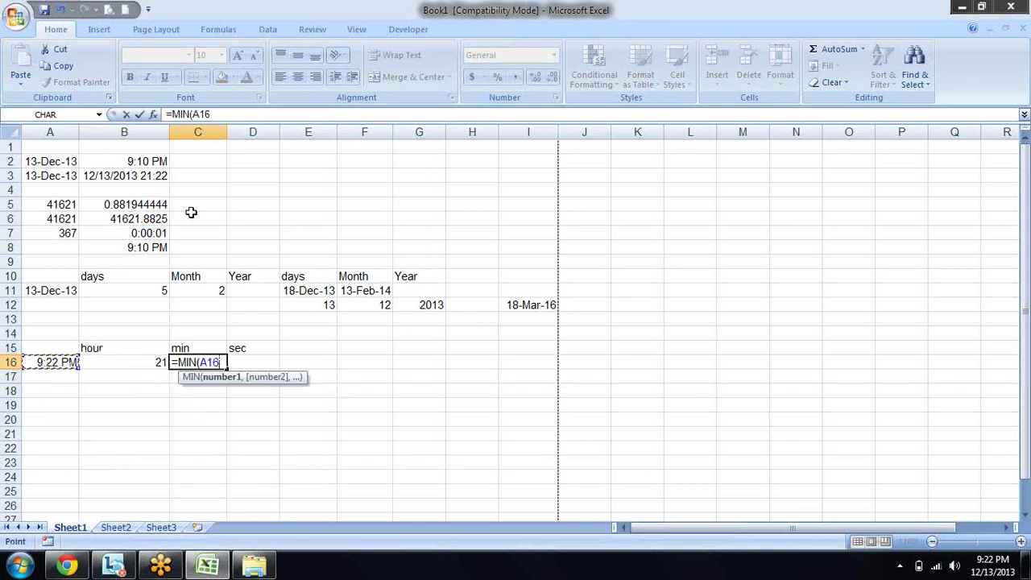
{"action": "type", "text": ")"}
{"action": "key", "text": "ctrl+Return"}
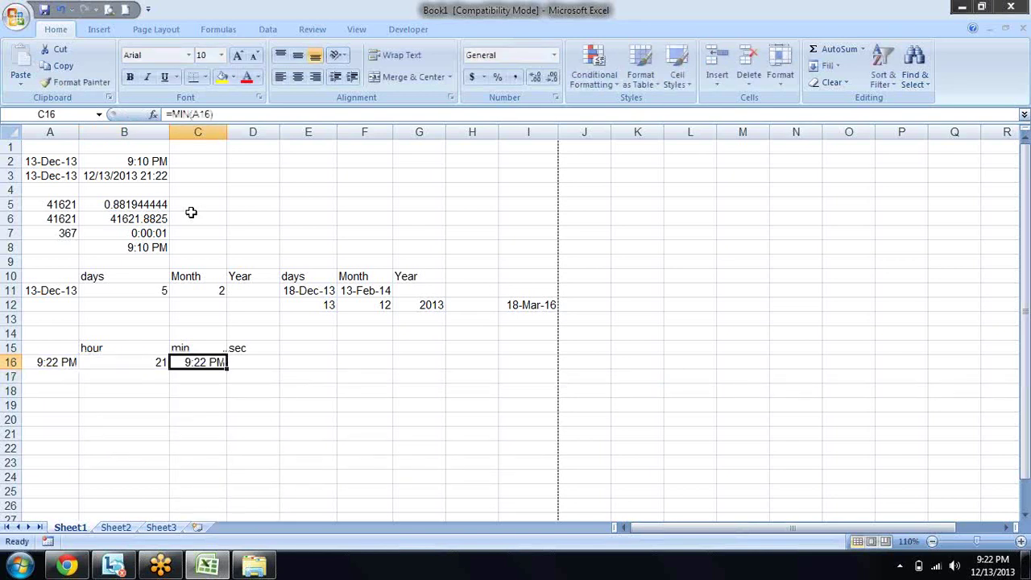
{"action": "key", "text": "Right"}
{"action": "key", "text": "Left"}
{"action": "key", "text": "ctrl+shift+asciitilde"}
{"action": "key", "text": "Down"}
{"action": "key", "text": "Up"}
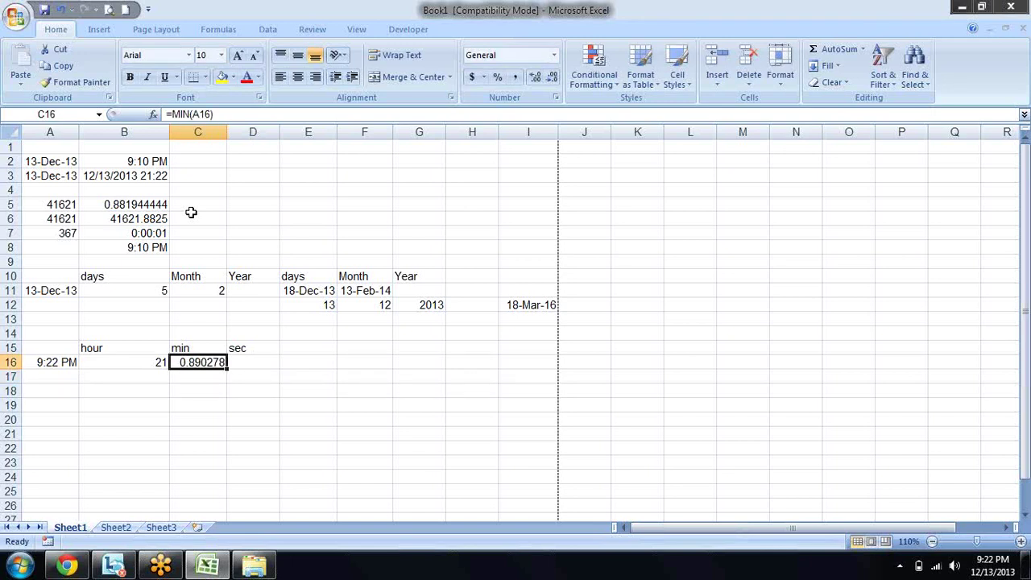
{"action": "key", "text": "Down"}
{"action": "key", "text": "Up"}
Step: Correct C16 to =MINUTE(A16), returning 22
{"action": "key", "text": "F2"}
{"action": "key", "text": "BackSpace"}
{"action": "key", "text": "BackSpace"}
{"action": "key", "text": "BackSpace"}
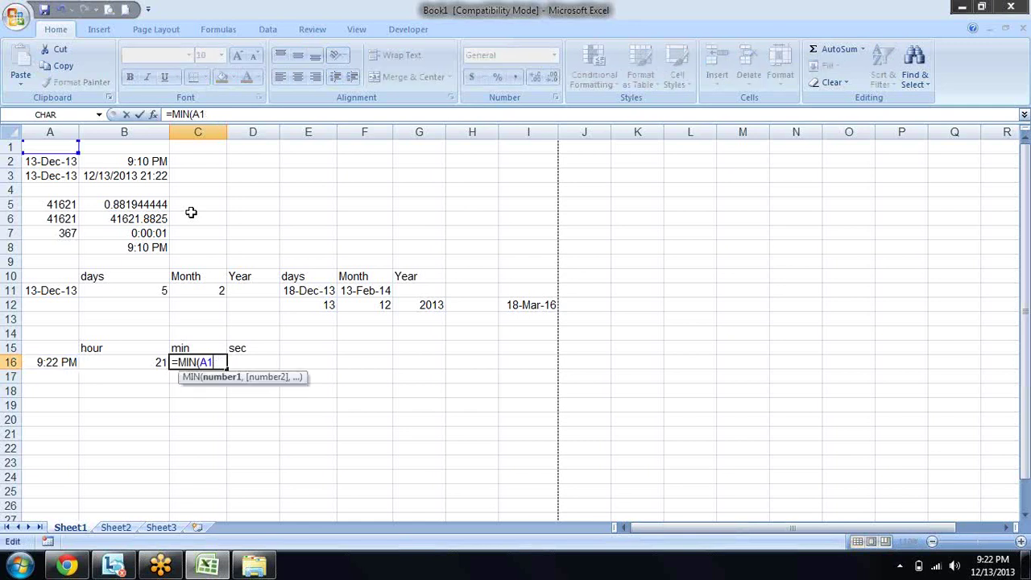
{"action": "key", "text": "BackSpace"}
{"action": "key", "text": "BackSpace"}
{"action": "key", "text": "Down"}
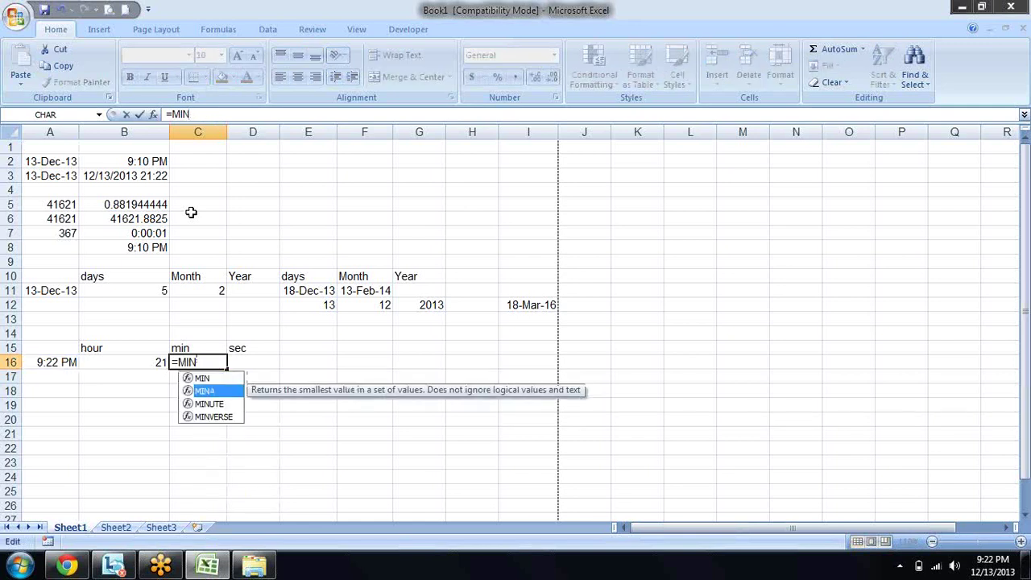
{"action": "key", "text": "Down"}
{"action": "key", "text": "Tab"}
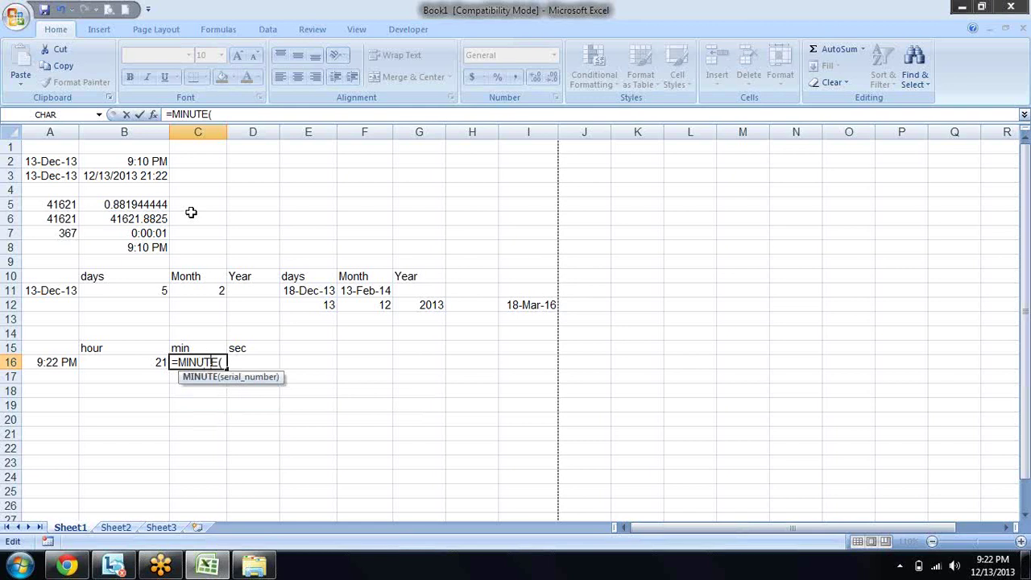
{"action": "left_click", "coordinate": [53, 361]}
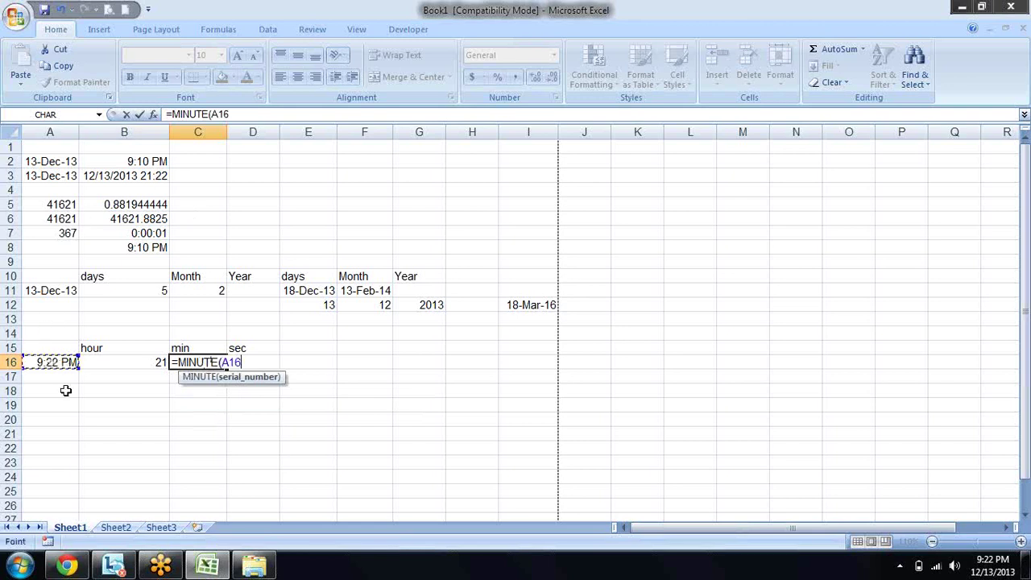
{"action": "type", "text": ")"}
{"action": "key", "text": "Return"}
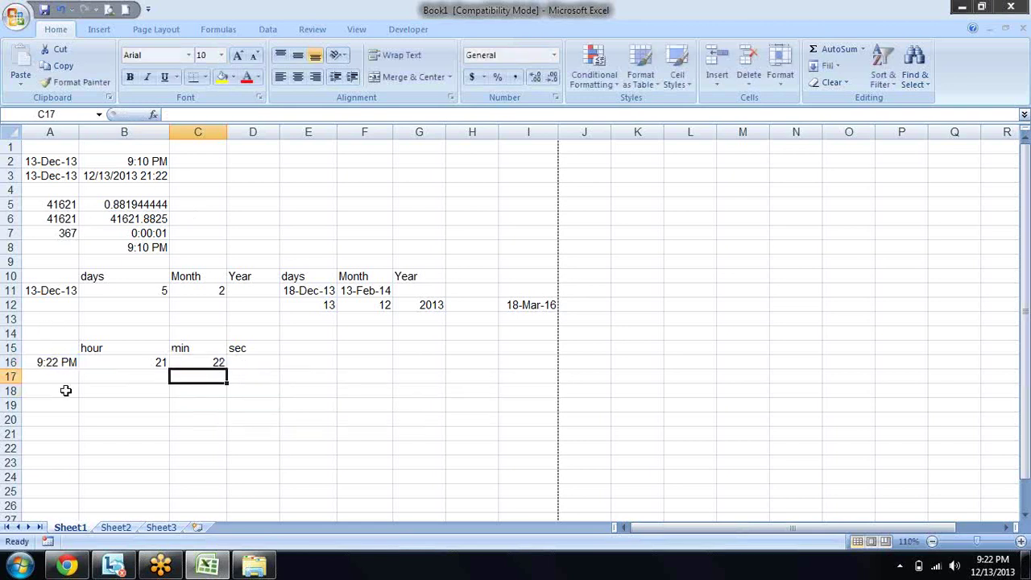
Step: Enter =SECOND(A16) in D16, returning 0
{"action": "key", "text": "Up"}
{"action": "key", "text": "Right"}
{"action": "type", "text": "=s"}
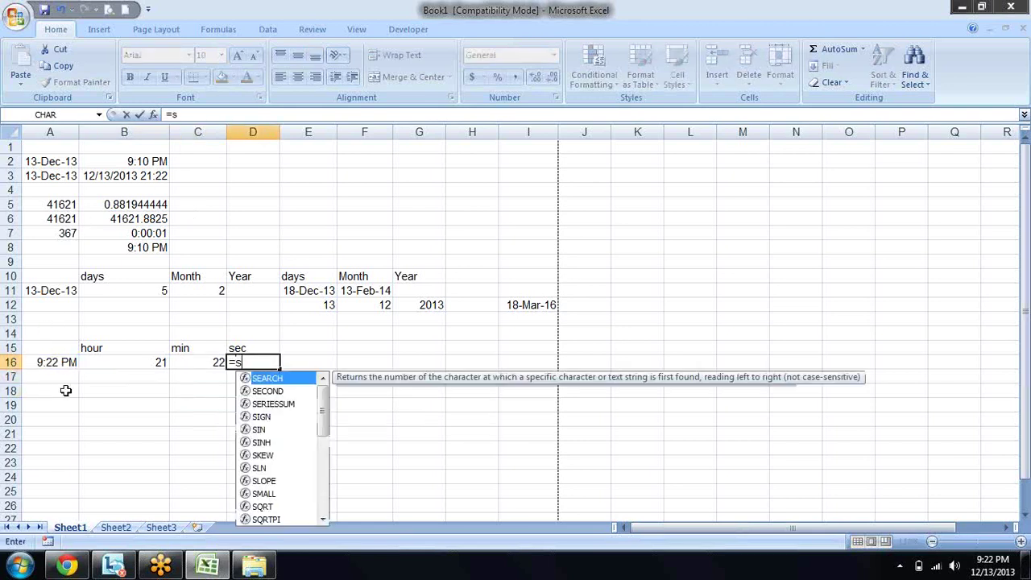
{"action": "type", "text": "e"}
{"action": "key", "text": "Down"}
{"action": "key", "text": "Tab"}
{"action": "key", "text": "Left"}
{"action": "key", "text": "Left"}
{"action": "key", "text": "Left"}
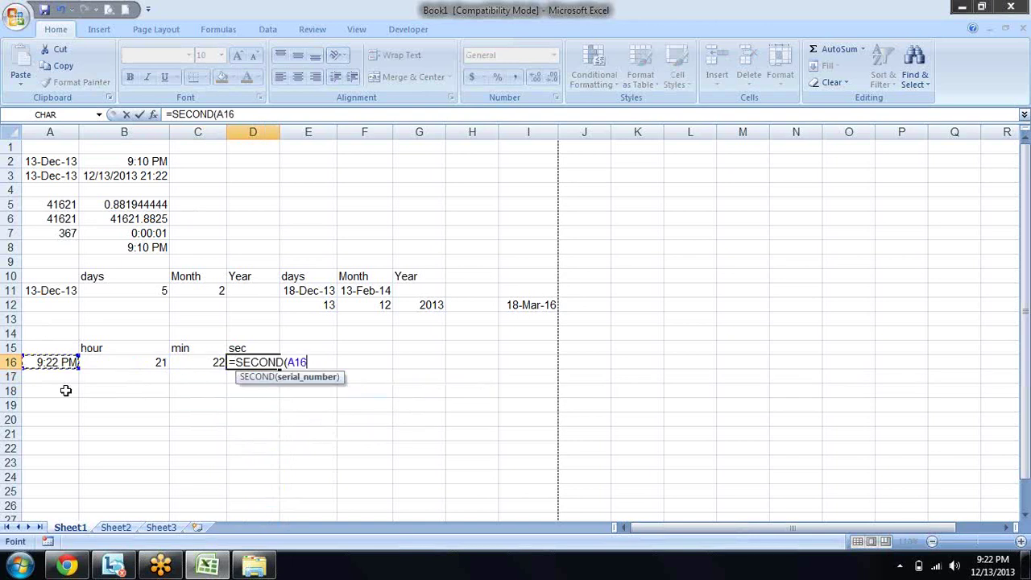
{"action": "type", "text": ")"}
{"action": "key", "text": "Return"}
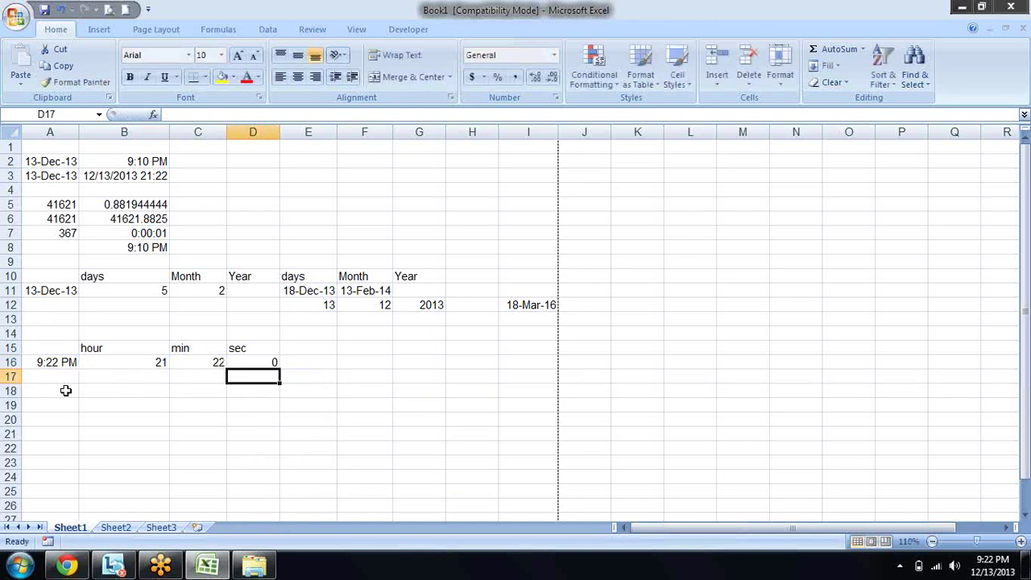
{"action": "key", "text": "Up"}
{"action": "key", "text": "Left"}
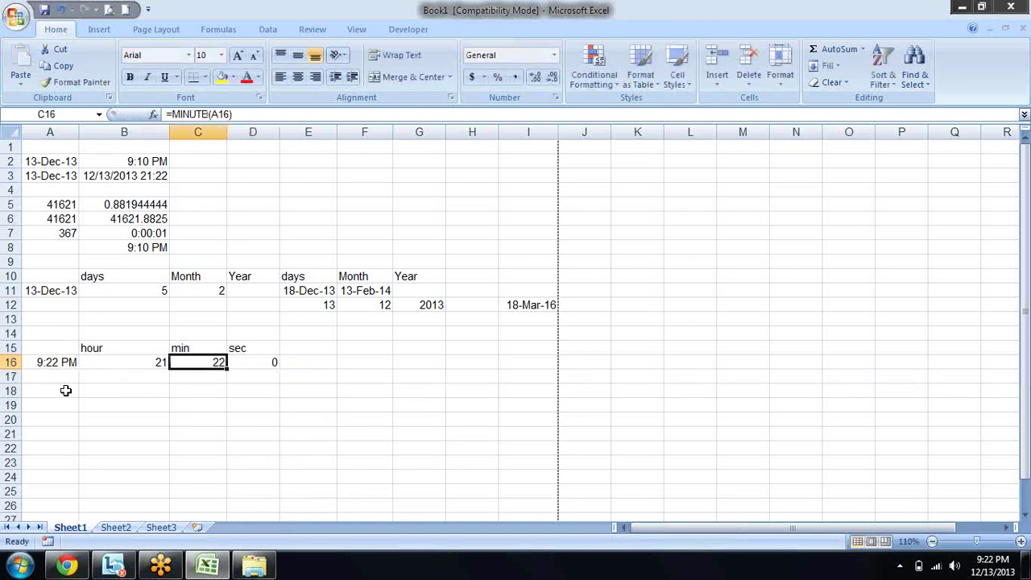
{"action": "key", "text": "Left"}
{"action": "key", "text": "Left"}
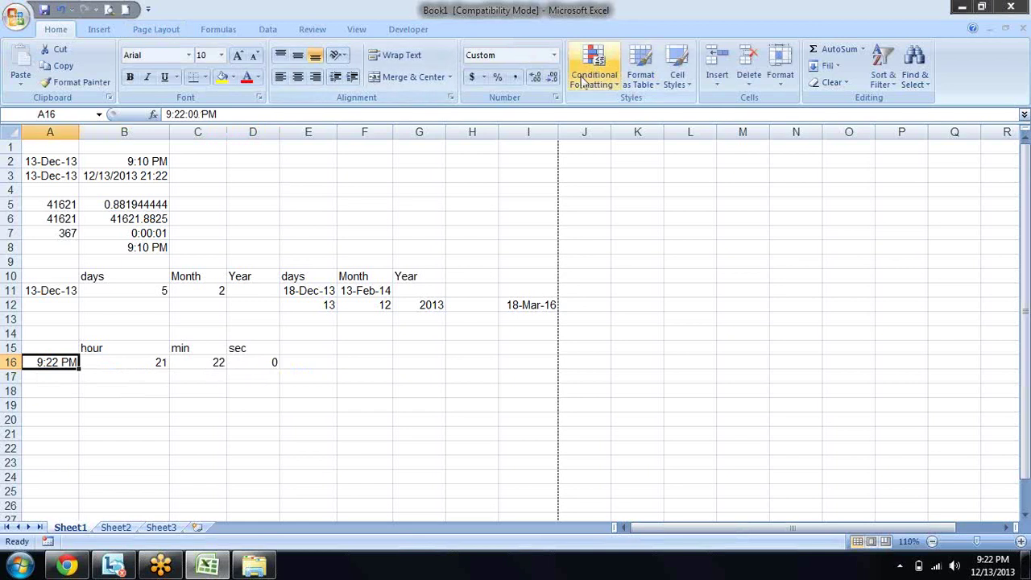
Step: Apply the 13:30:55 time format to A16 so it reads 21:22:00
{"action": "left_click", "coordinate": [555, 97]}
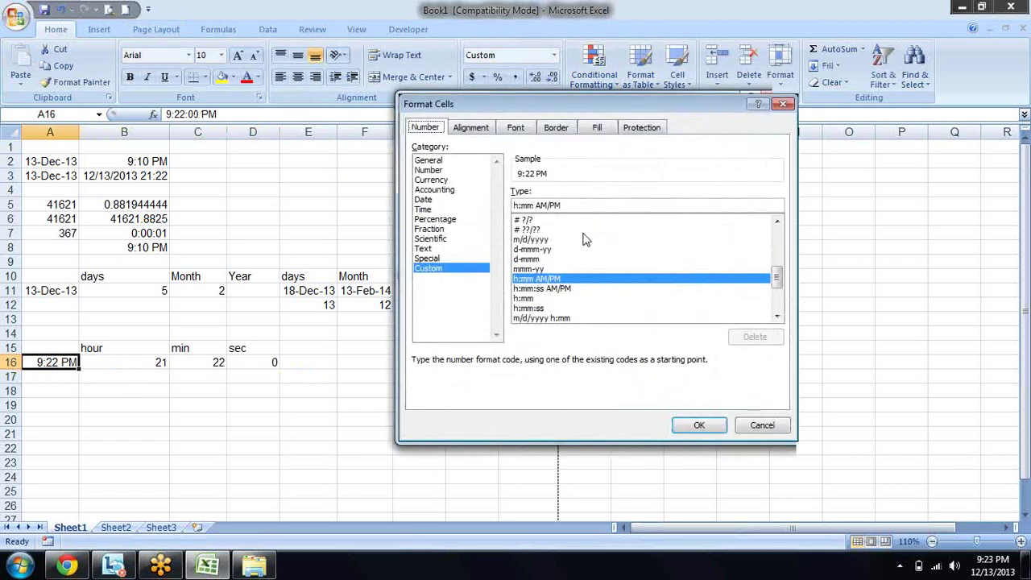
{"action": "left_click", "coordinate": [435, 209]}
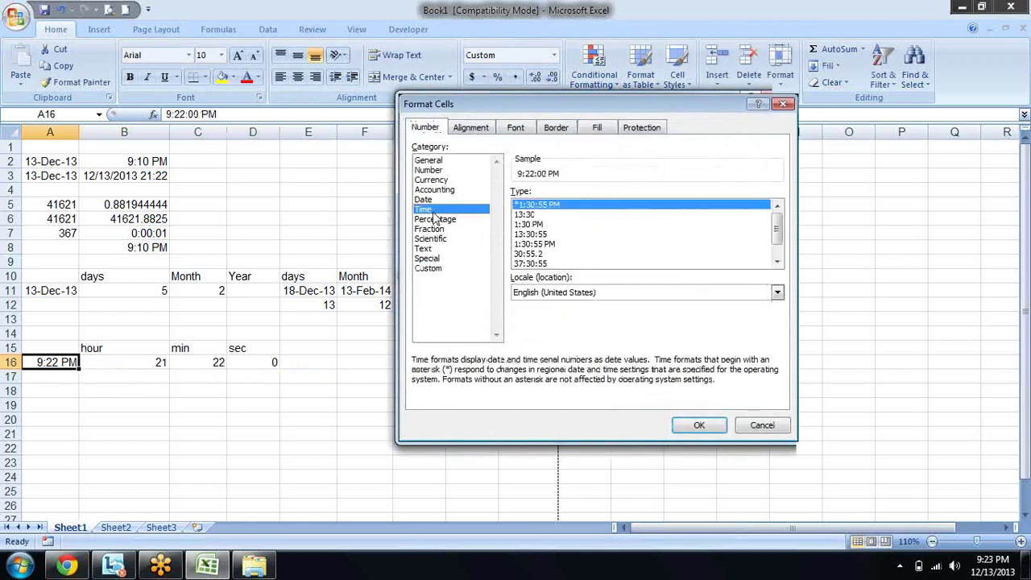
{"action": "left_click", "coordinate": [544, 234]}
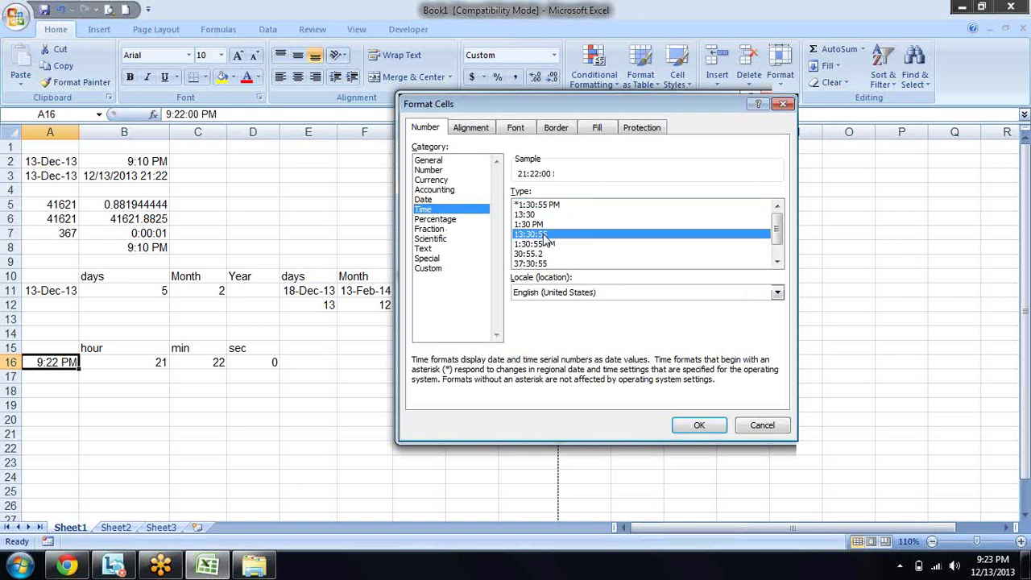
{"action": "left_click", "coordinate": [695, 431]}
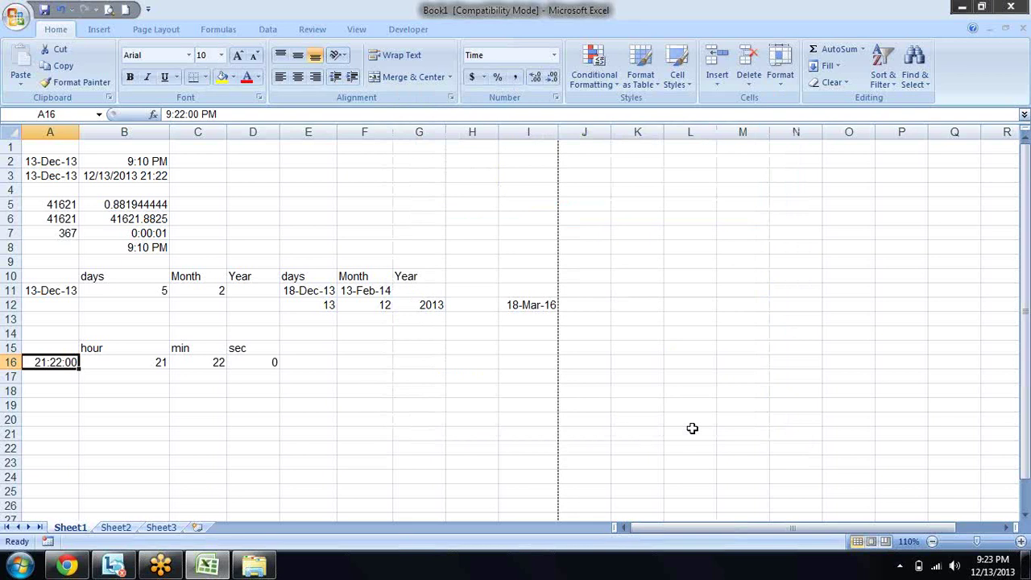
{"action": "key", "text": "Right"}
{"action": "key", "text": "Right"}
{"action": "key", "text": "Left"}
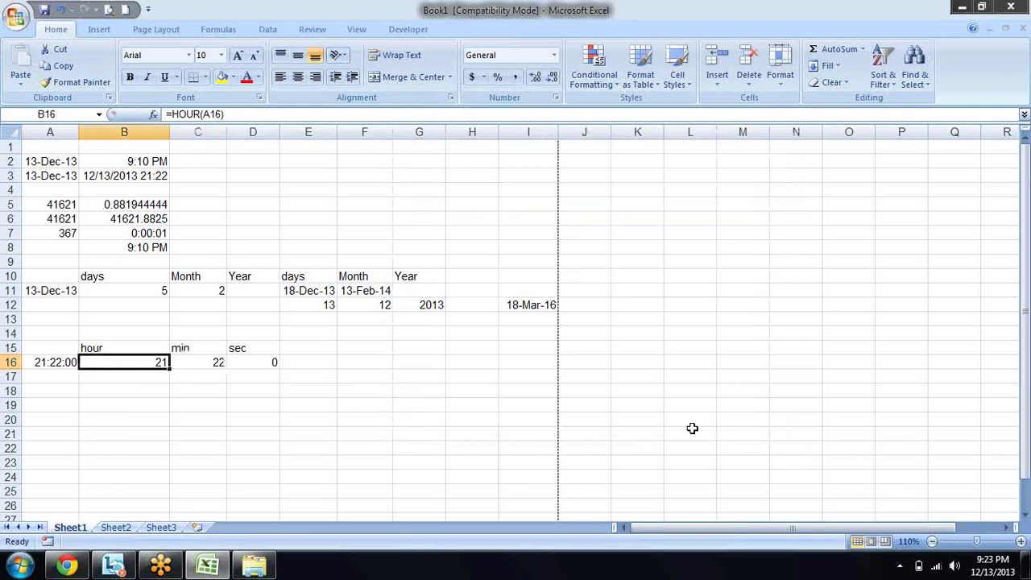
{"action": "key", "text": "Right"}
{"action": "key", "text": "Right"}
{"action": "key", "text": "Right"}
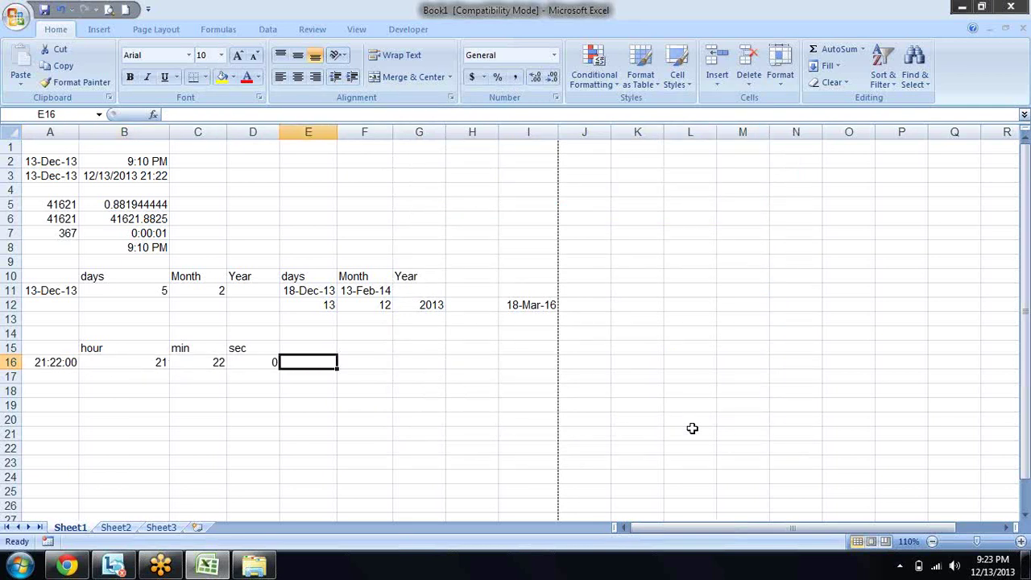
Step: Enter =TIME(B16,C16,D16) in E16, rebuilding the time as 9:22 PM
{"action": "type", "text": "=tim"}
{"action": "key", "text": "Tab"}
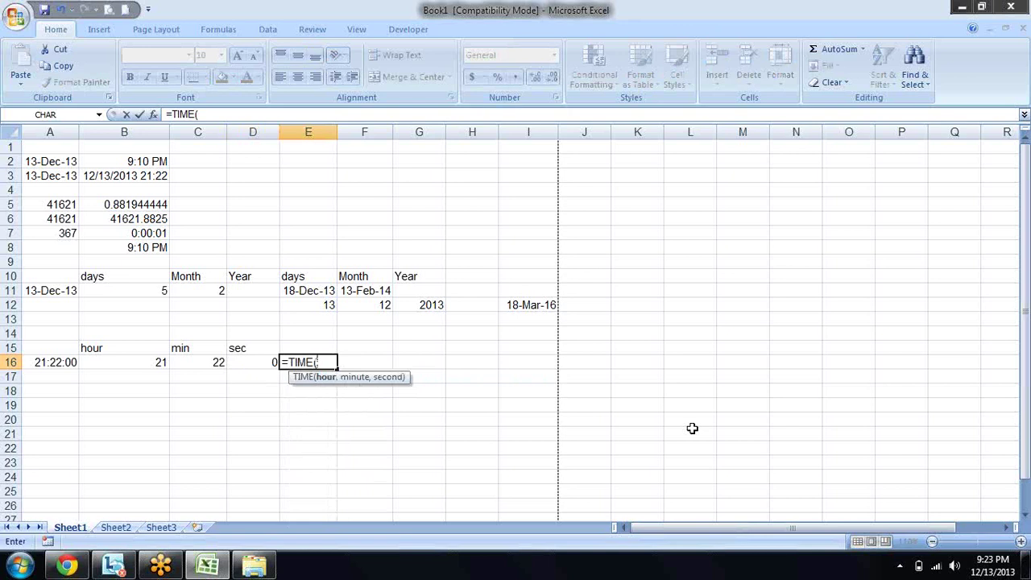
{"action": "key", "text": "Left"}
{"action": "key", "text": "Left"}
{"action": "key", "text": "Left"}
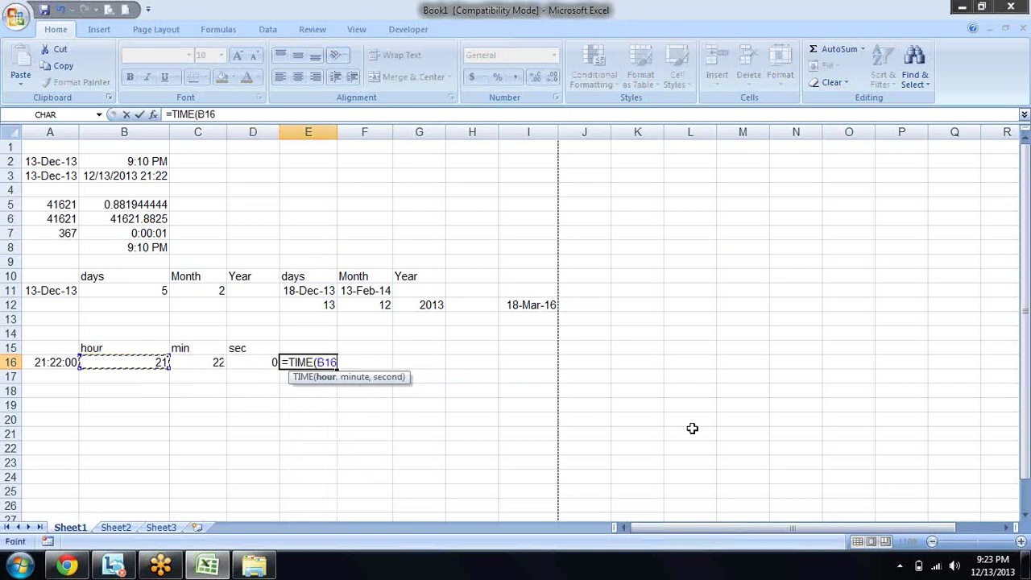
{"action": "type", "text": ","}
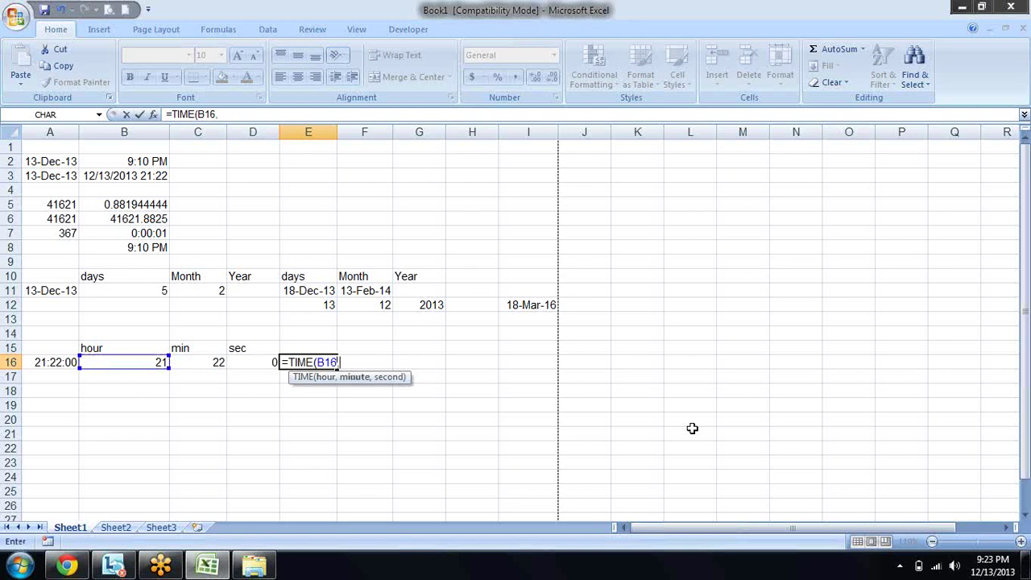
{"action": "key", "text": "Left"}
{"action": "key", "text": "Left"}
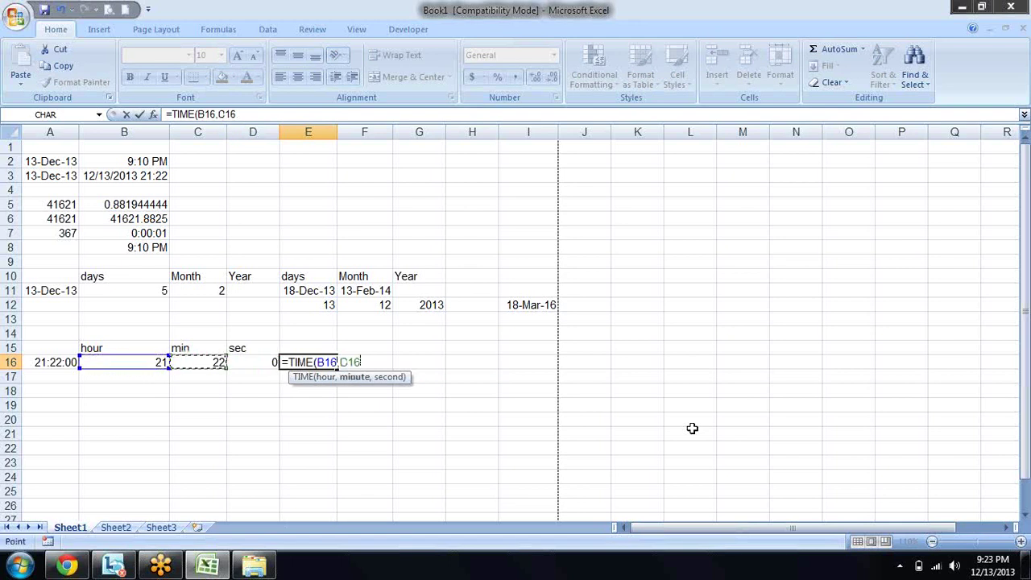
{"action": "type", "text": ","}
{"action": "key", "text": "Left"}
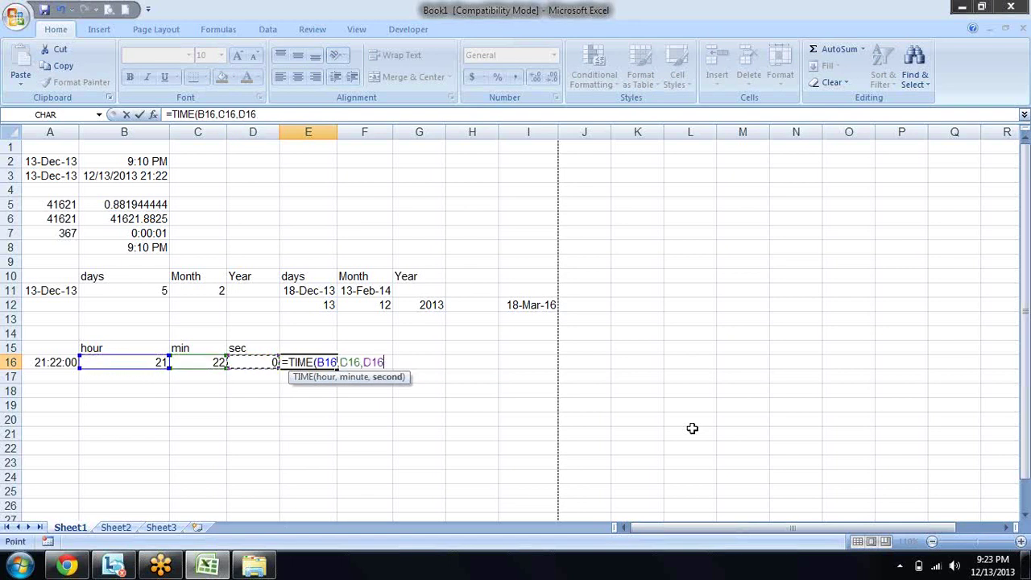
{"action": "type", "text": ")"}
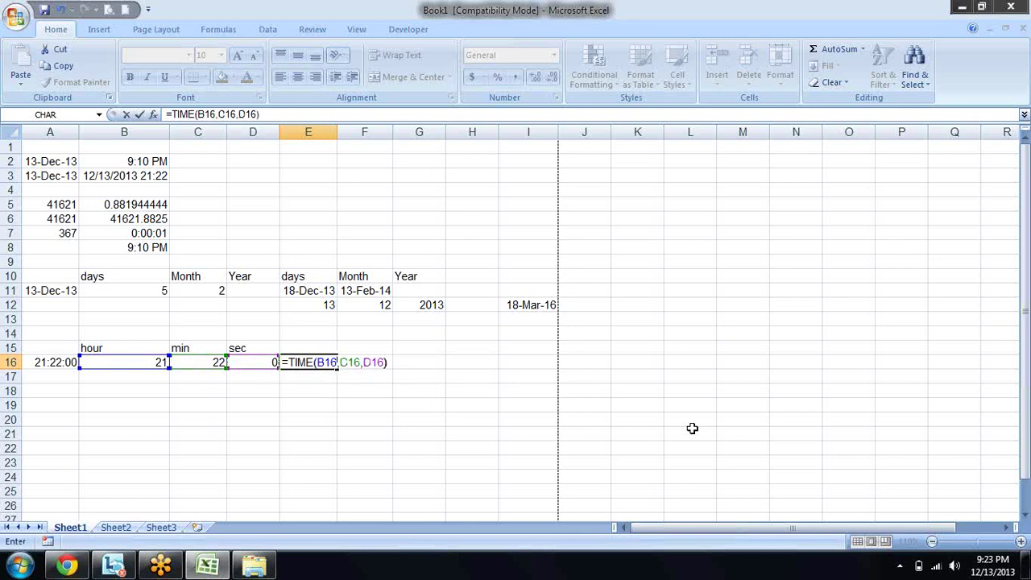
{"action": "key", "text": "Return"}
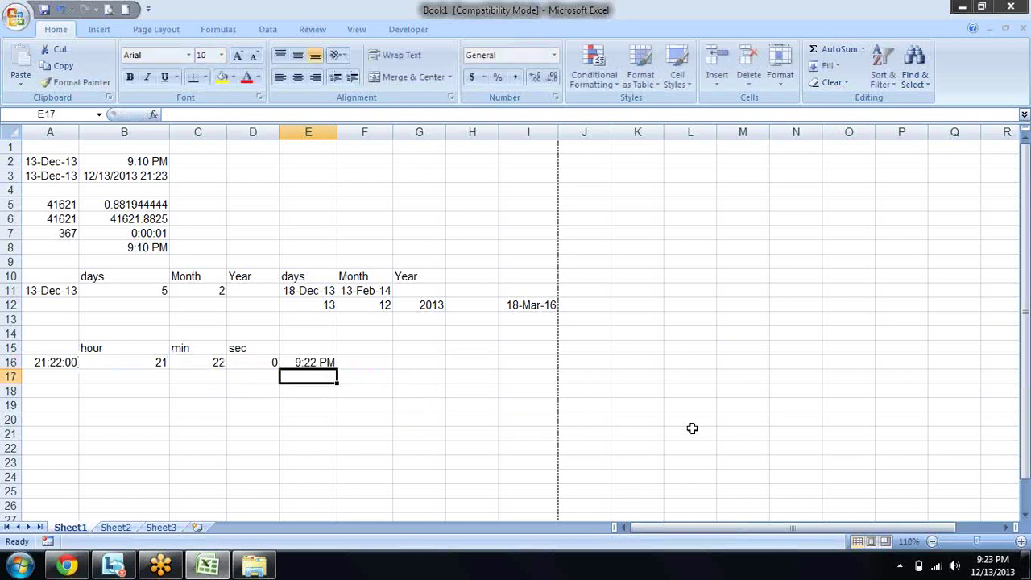
{"action": "key", "text": "Up"}
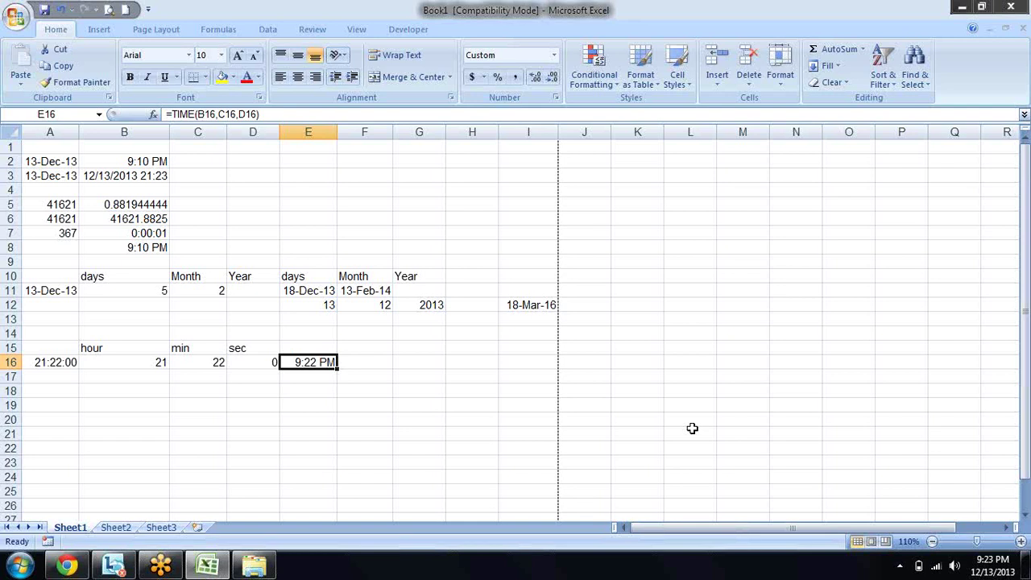
Step: Change E16 to =TIME(B16+2,C16+10,D16+30), so it shows 11:32 PM
{"action": "key", "text": "F2"}
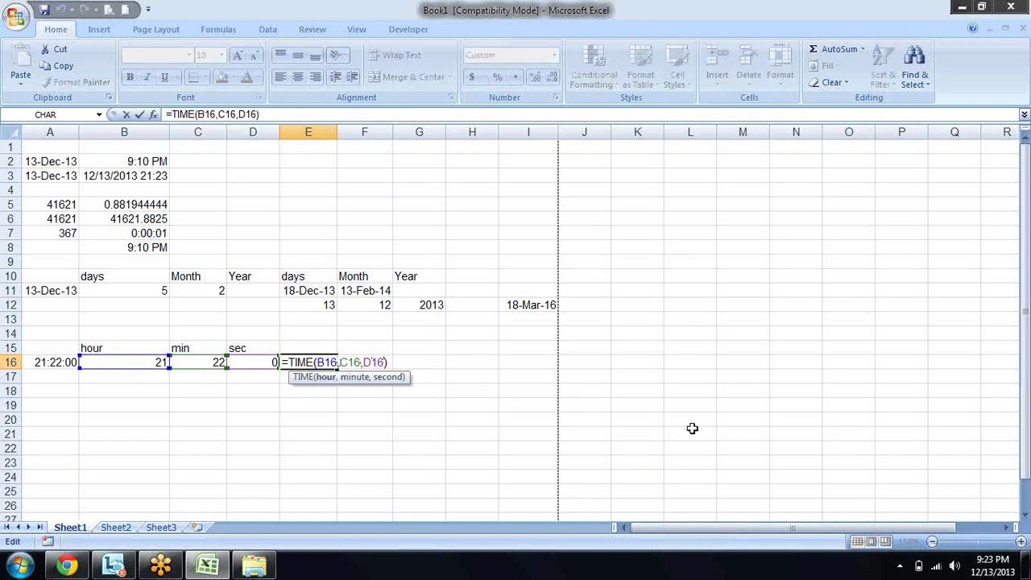
{"action": "type", "text": "+"}
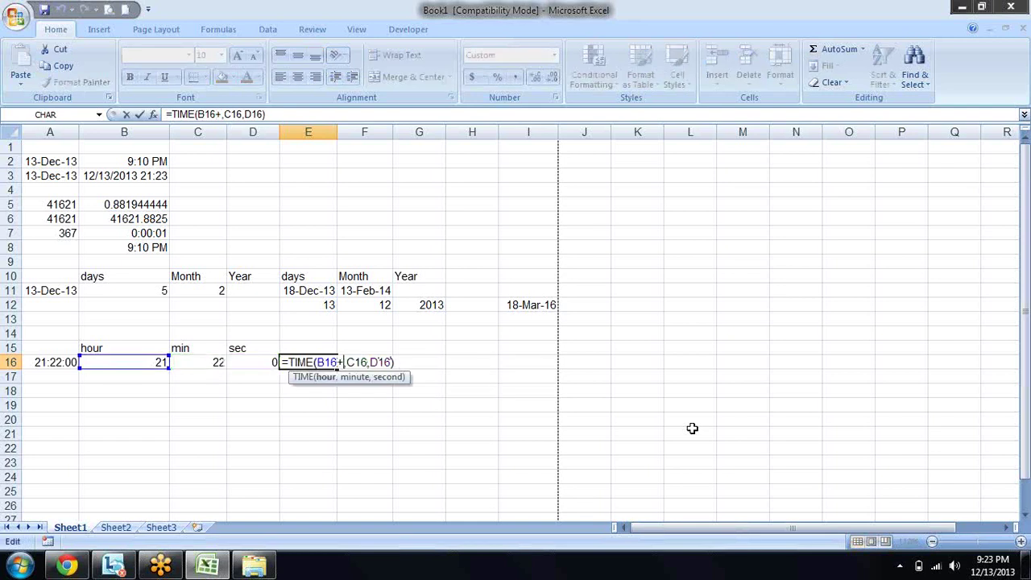
{"action": "type", "text": "2"}
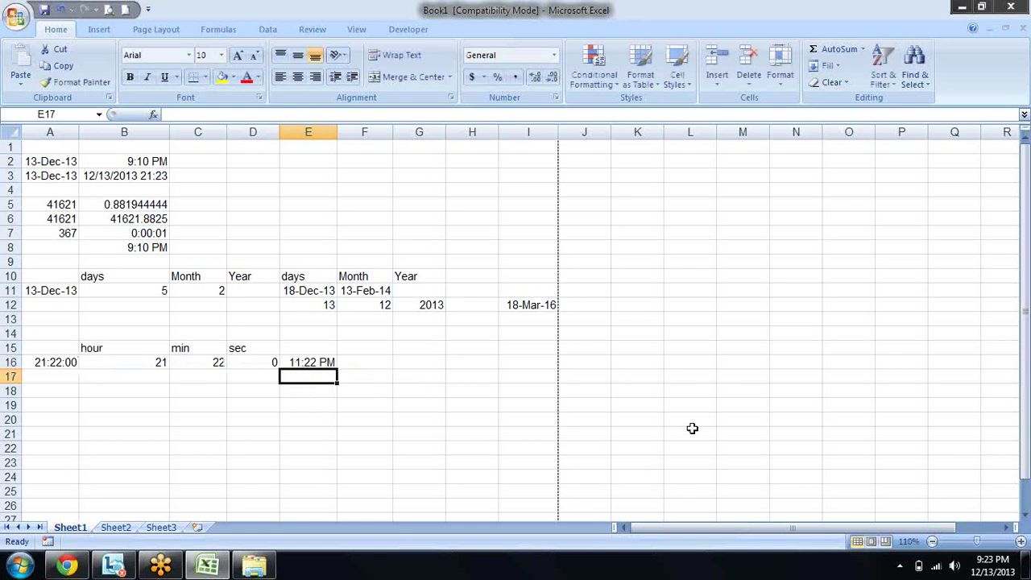
{"action": "key", "text": "Up"}
{"action": "key", "text": "F2"}
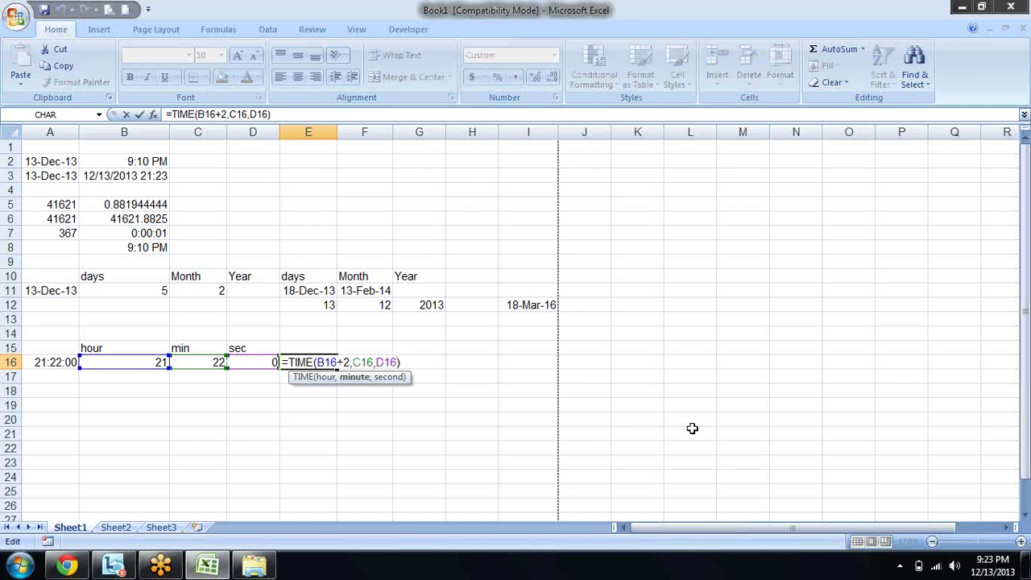
{"action": "type", "text": "+10"}
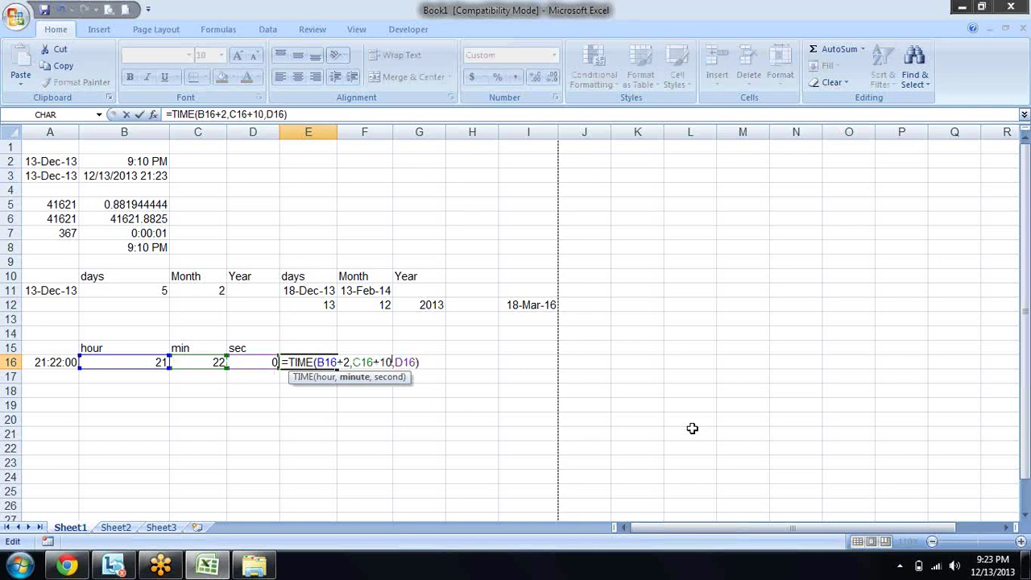
{"action": "key", "text": "Return"}
{"action": "key", "text": "Up"}
{"action": "key", "text": "F2"}
{"action": "type", "text": "+30"}
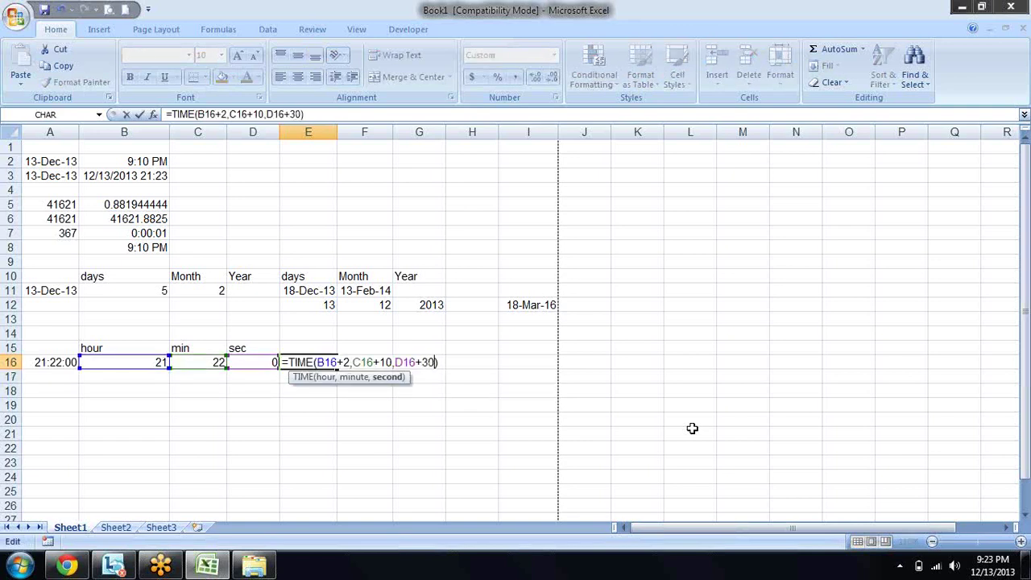
{"action": "key", "text": "Return"}
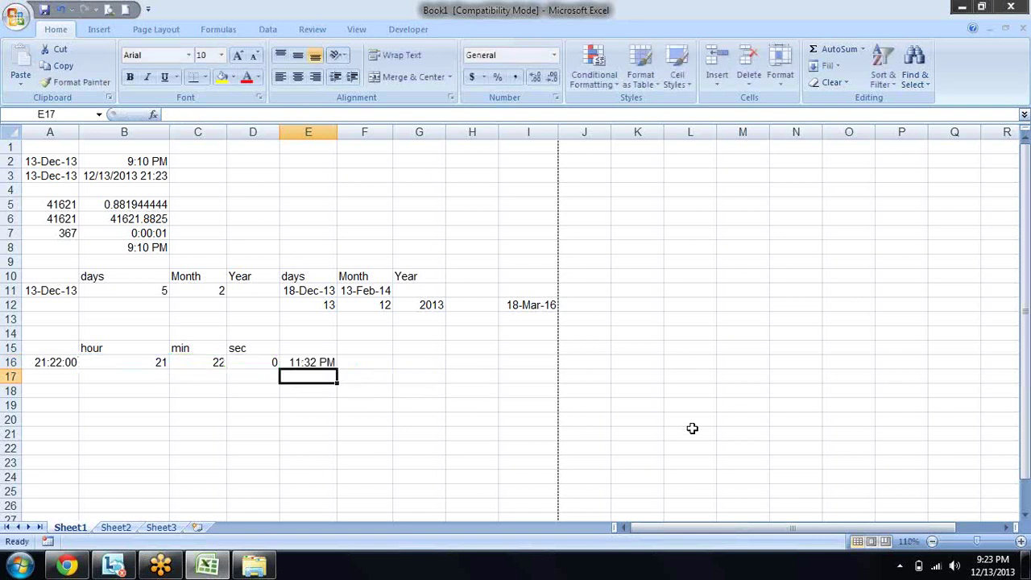
{"action": "key", "text": "Up"}
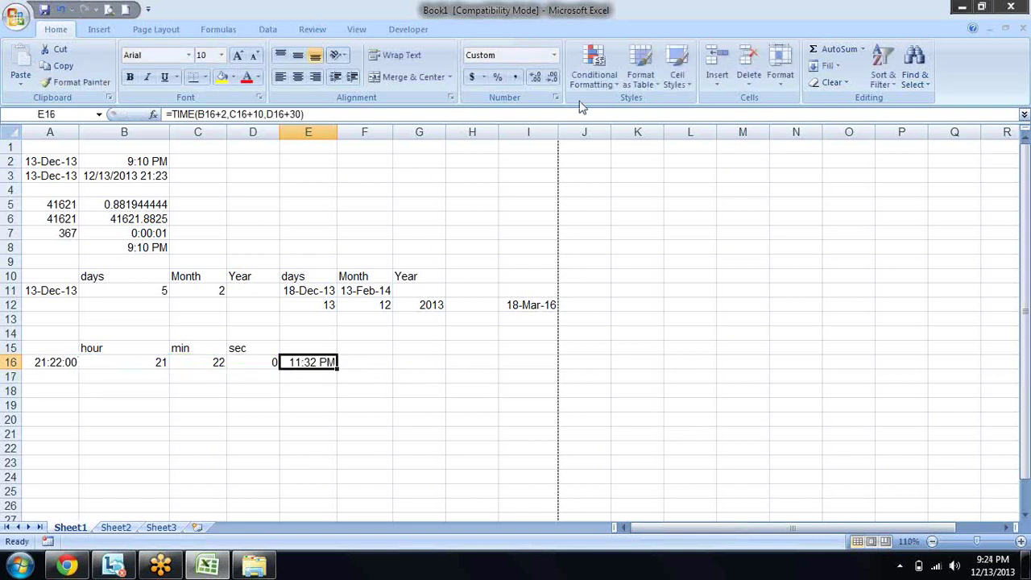
Step: Format E16 as 13:30:55 to show 23:32:30 and widen column E
{"action": "left_click", "coordinate": [562, 99]}
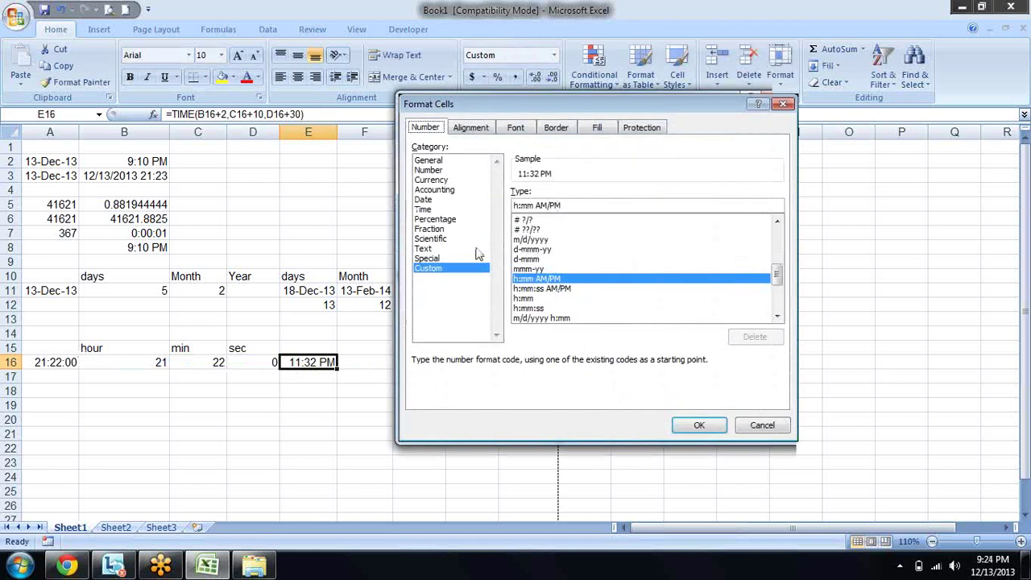
{"action": "left_click", "coordinate": [438, 209]}
{"action": "left_click", "coordinate": [551, 234]}
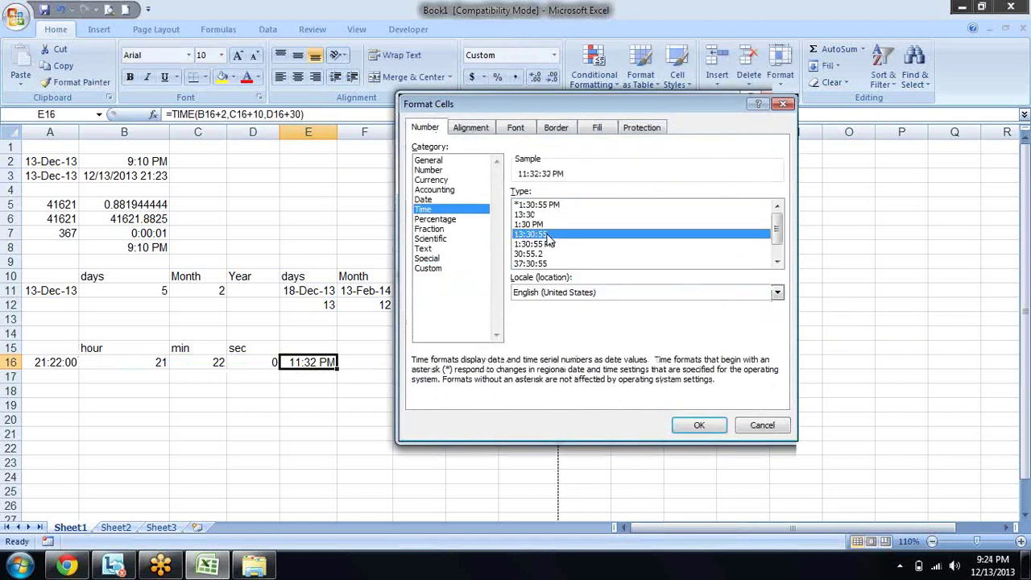
{"action": "left_click", "coordinate": [699, 429]}
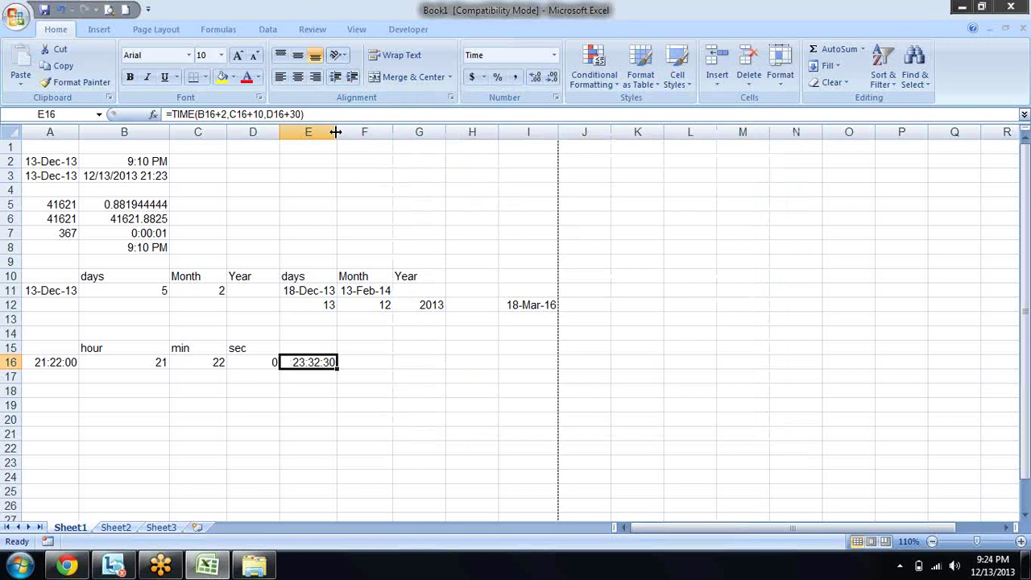
{"action": "left_click_drag", "start_coordinate": [337, 132], "coordinate": [365, 139]}
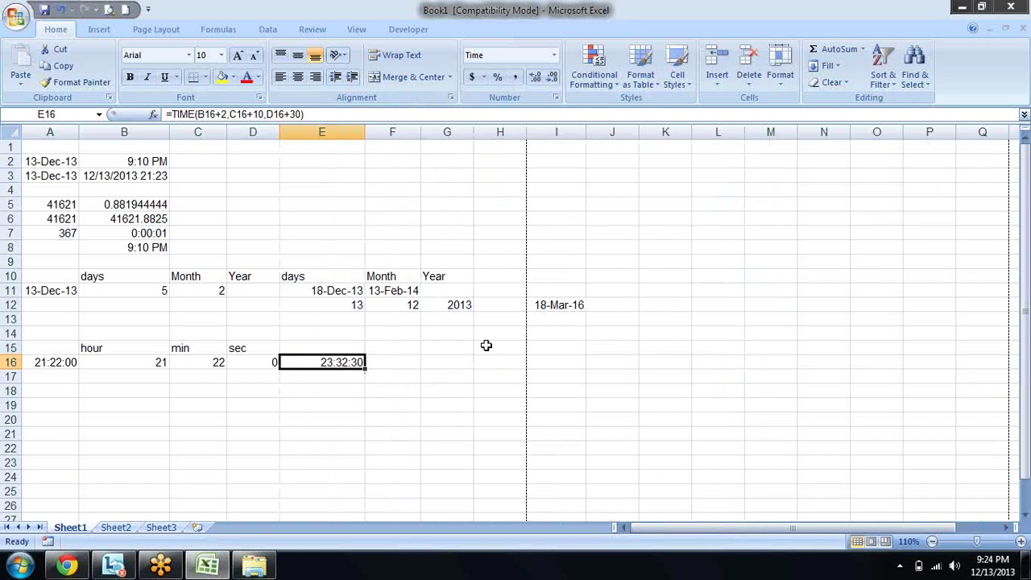
Step: Reopen E16's time formats and select the elapsed-hours 37:30:55 type
{"action": "key", "text": "ctrl+1"}
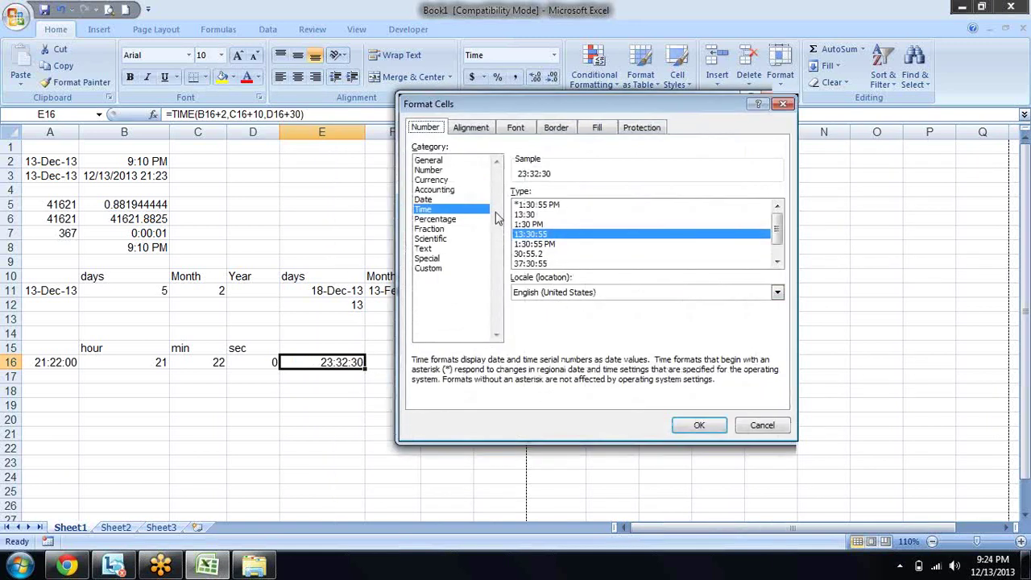
{"action": "left_click", "coordinate": [540, 226]}
{"action": "left_click", "coordinate": [542, 234]}
{"action": "left_click", "coordinate": [544, 256]}
{"action": "left_click", "coordinate": [545, 266]}
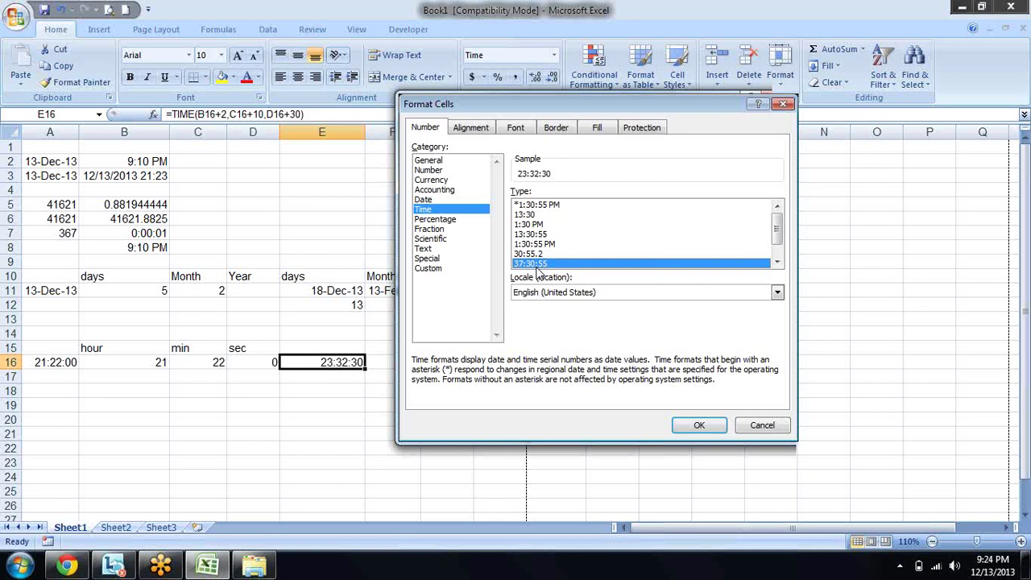
Step: Change E16's hour offset from +2 to +7, making it =TIME(B16+7,C16+10,D16+30)
{"action": "key", "text": "Return"}
{"action": "key", "text": "F2"}
{"action": "key", "text": "Left"}
{"action": "key", "text": "Left"}
{"action": "key", "text": "Left"}
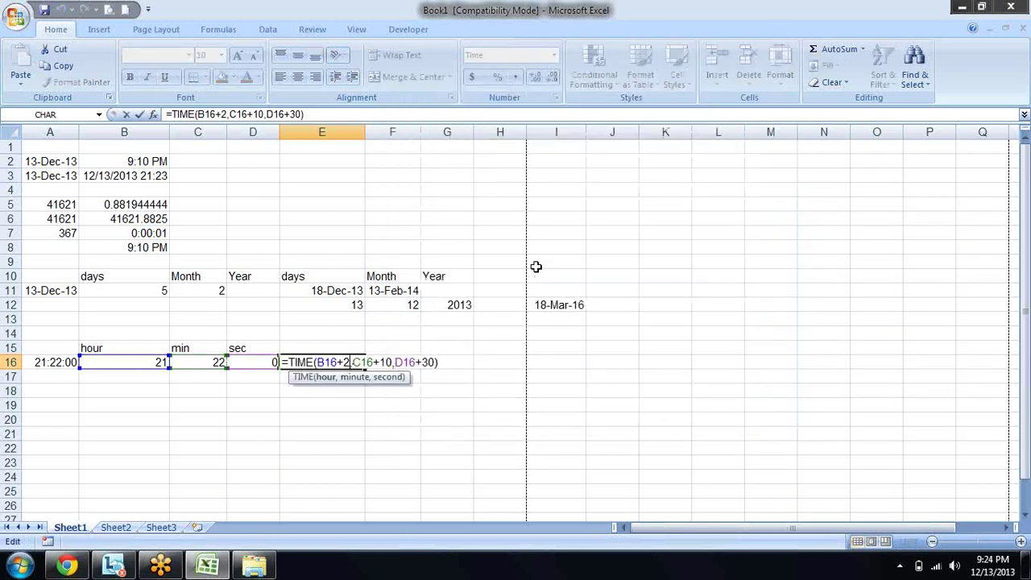
{"action": "key", "text": "BackSpace"}
{"action": "type", "text": "7"}
{"action": "key", "text": "Return"}
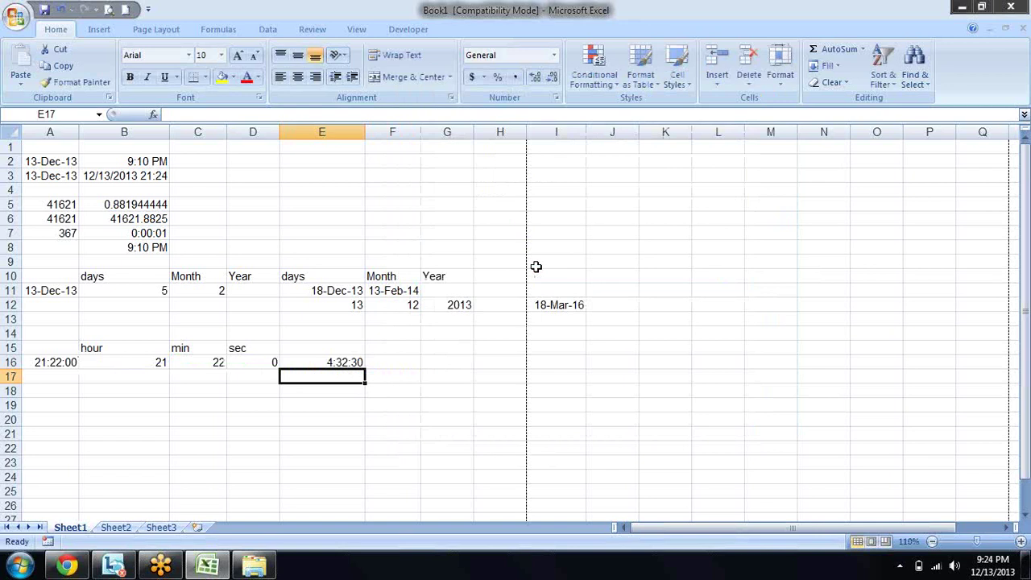
{"action": "key", "text": "Up"}
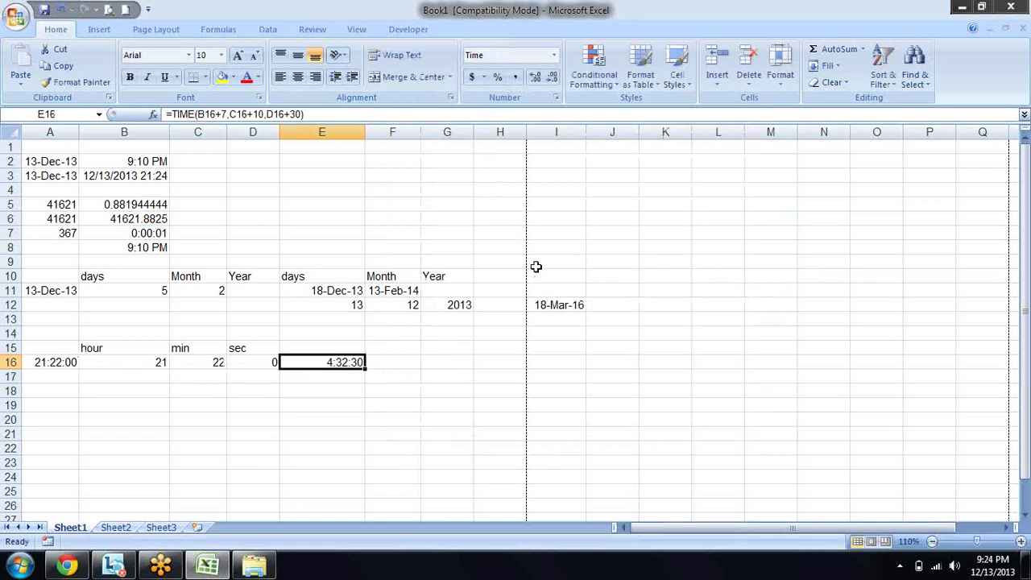
Step: Apply the 37:30:55 elapsed time format to E16 and check the neighbouring cells
{"action": "key", "text": "ctrl+1"}
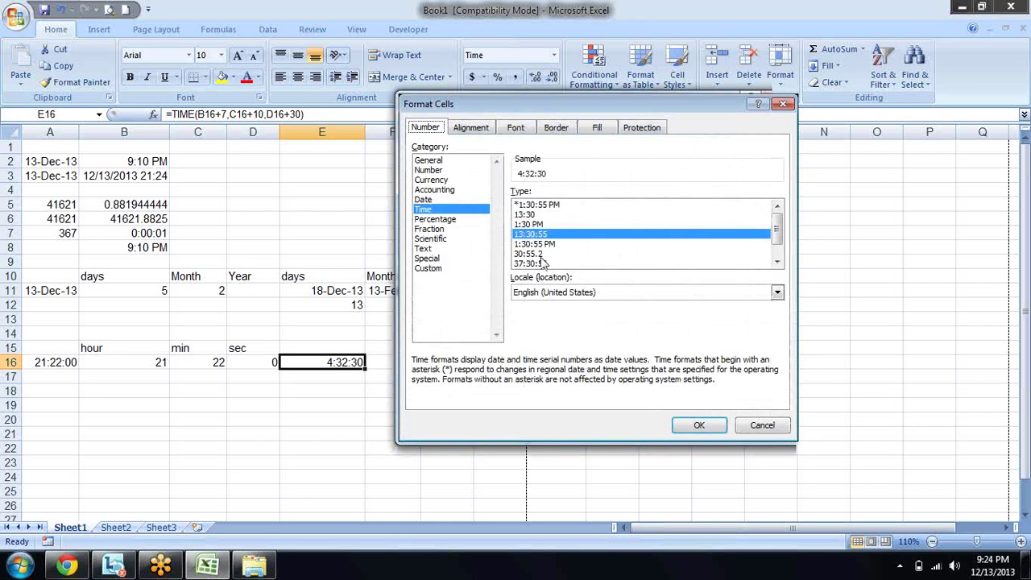
{"action": "left_click", "coordinate": [544, 263]}
{"action": "left_click", "coordinate": [699, 425]}
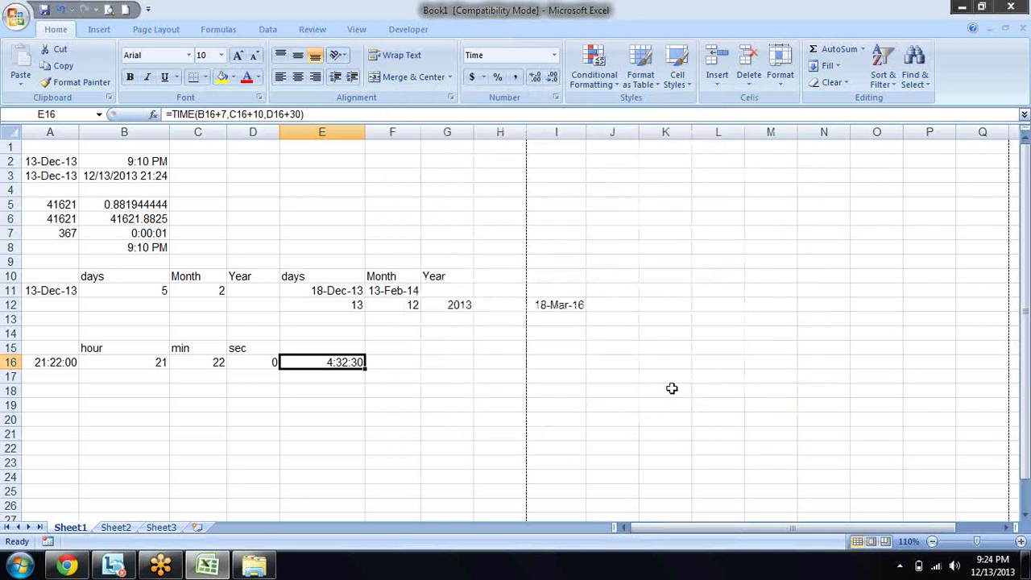
{"action": "key", "text": "Down"}
{"action": "key", "text": "Up"}
{"action": "key", "text": "Left"}
{"action": "key", "text": "Left"}
{"action": "key", "text": "Right"}
{"action": "key", "text": "Right"}
{"action": "key", "text": "Left"}
{"action": "key", "text": "Left"}
{"action": "key", "text": "Left"}
{"action": "key", "text": "Right"}
{"action": "key", "text": "Right"}
{"action": "key", "text": "Right"}
Step: Try the 30:55.2 time format on E16, then undo that format change
{"action": "key", "text": "ctrl+1"}
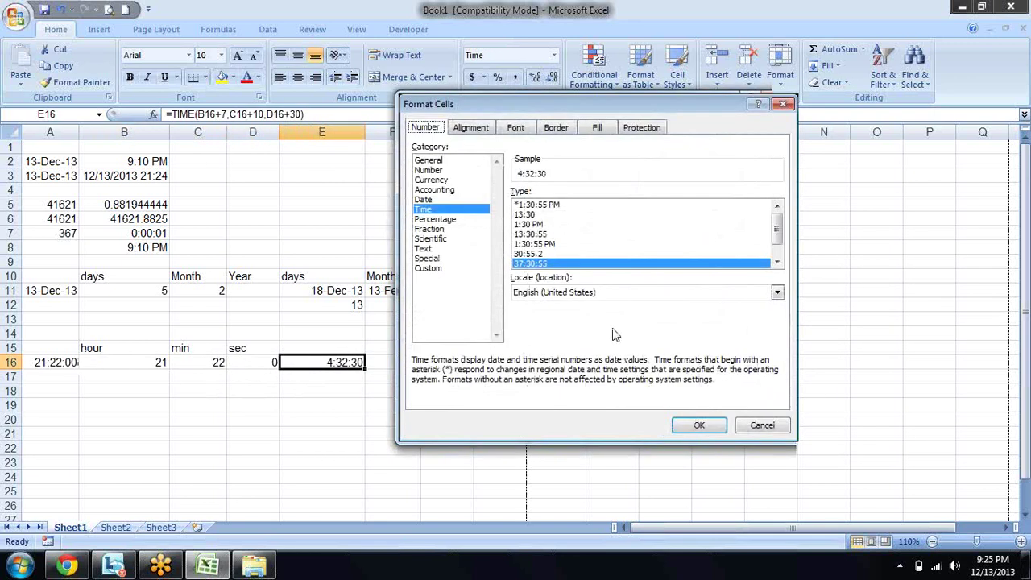
{"action": "left_click", "coordinate": [548, 255]}
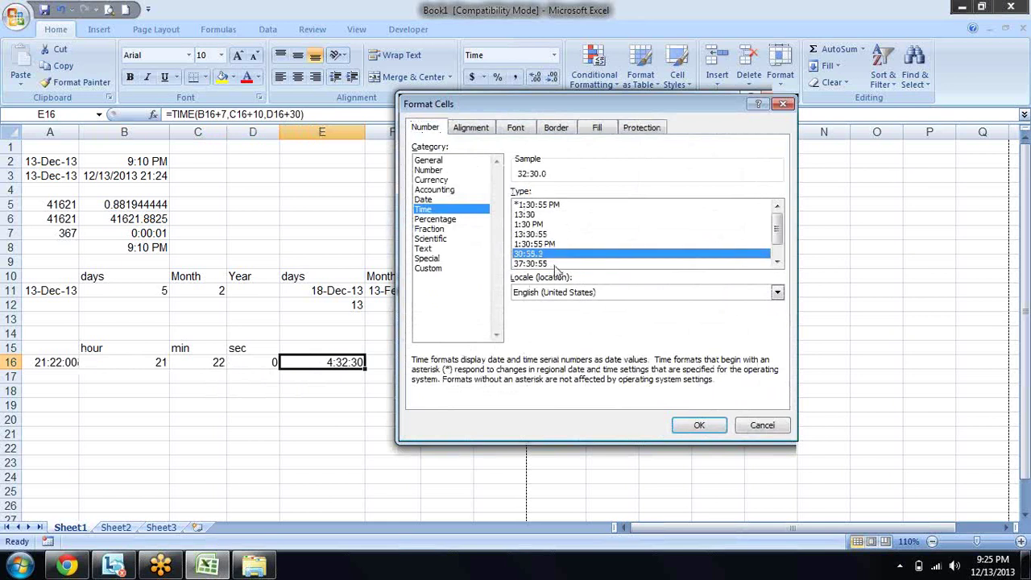
{"action": "left_click", "coordinate": [707, 430]}
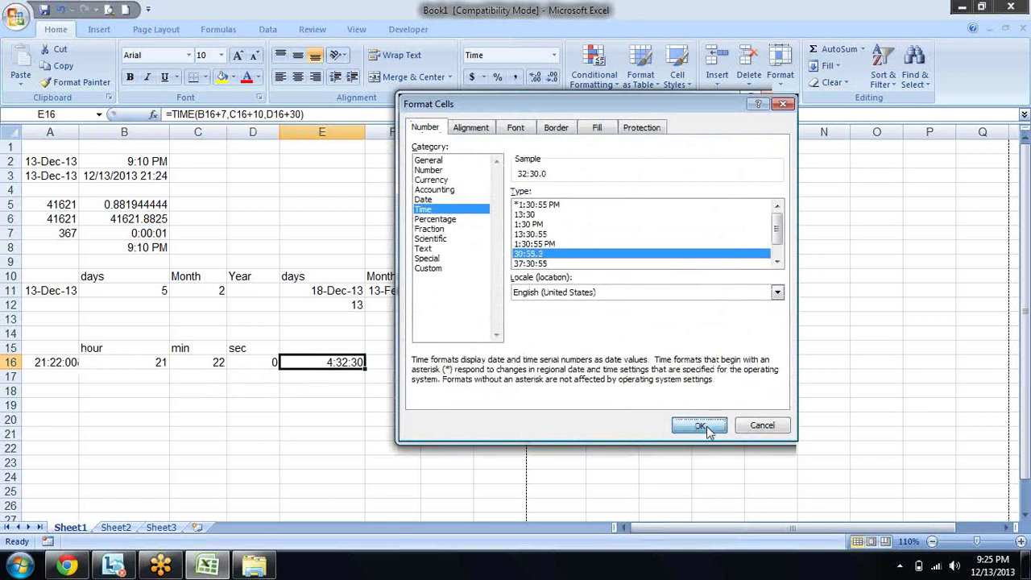
{"action": "key", "text": "Right"}
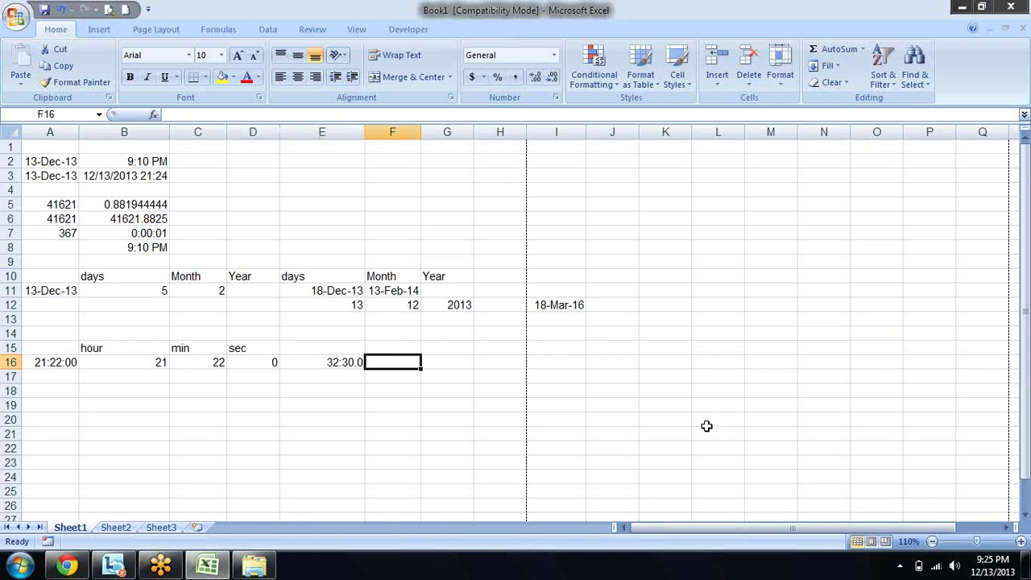
{"action": "key", "text": "Left"}
{"action": "key", "text": "ctrl+z"}
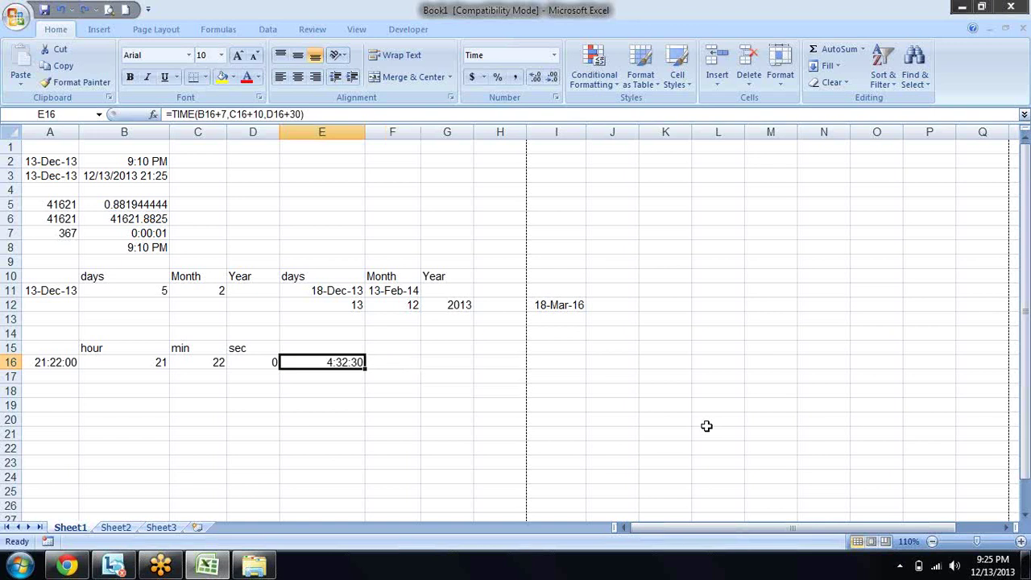
Step: Delete the +7 so E16 reads =TIME(B16,C16+10,D16+30), showing 21:32:30
{"action": "key", "text": "F2"}
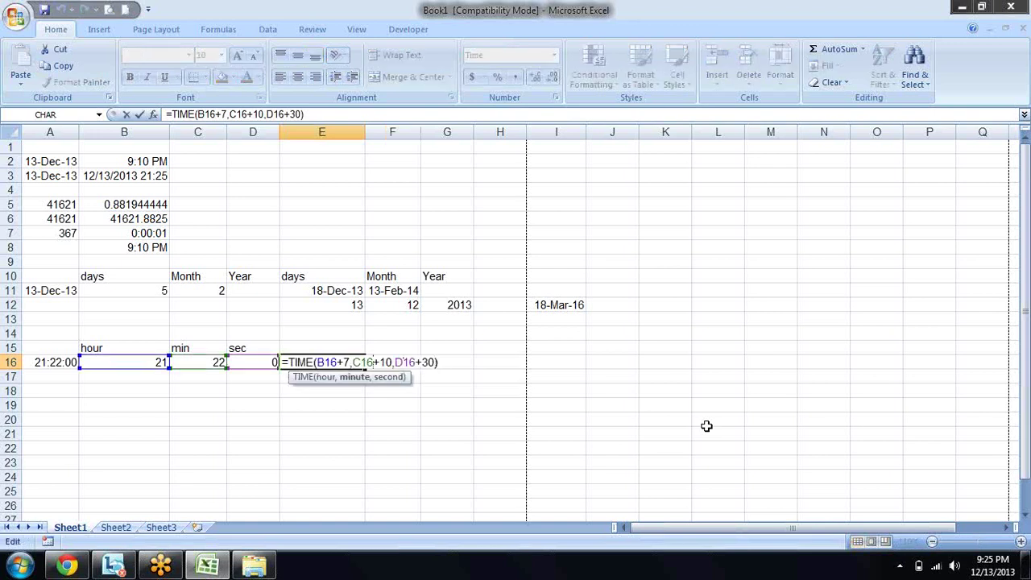
{"action": "key", "text": "Left"}
{"action": "key", "text": "Left"}
{"action": "key", "text": "BackSpace"}
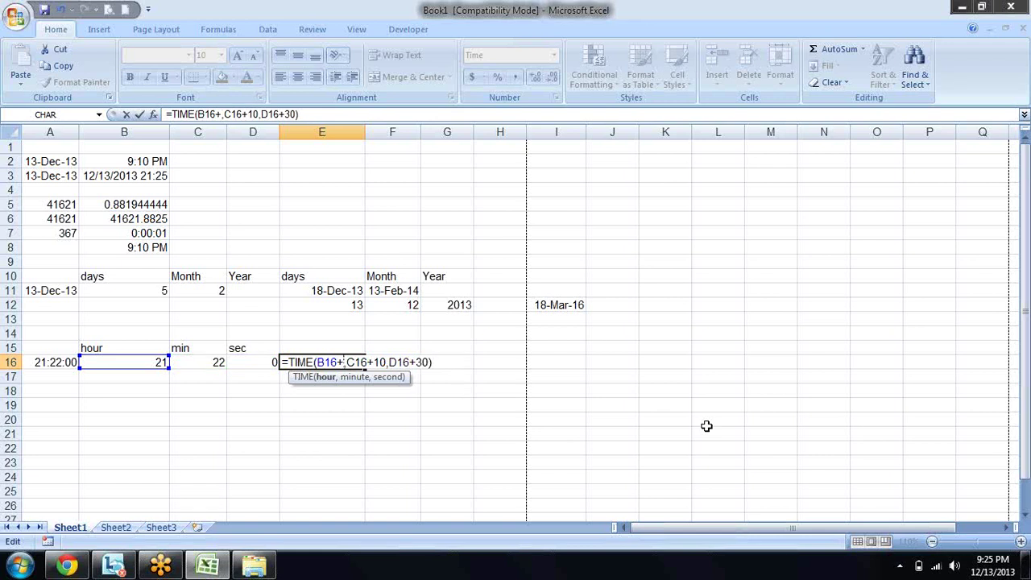
{"action": "key", "text": "BackSpace"}
{"action": "key", "text": "Return"}
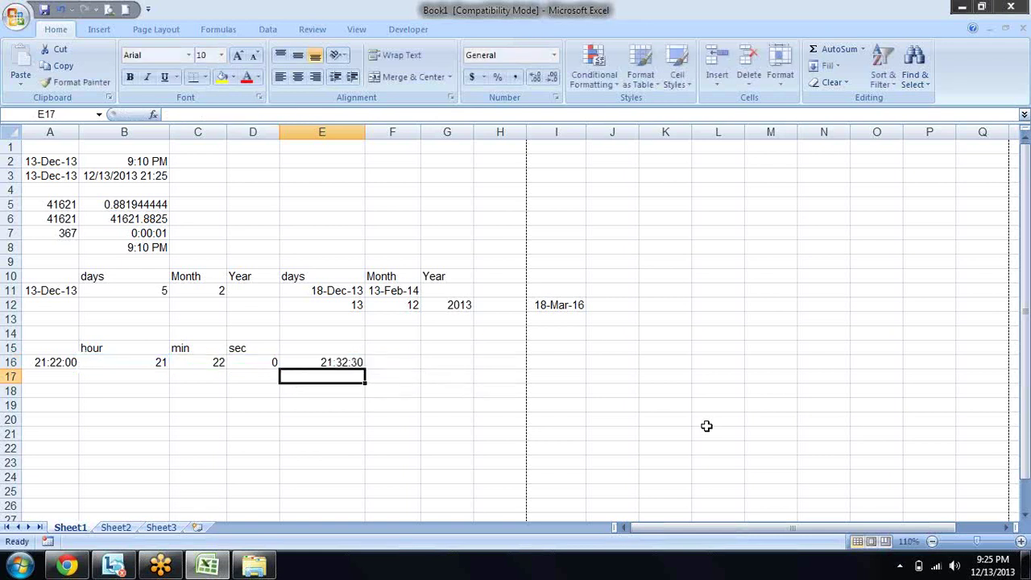
{"action": "key", "text": "Down"}
{"action": "key", "text": "Down"}
{"action": "key", "text": "Left"}
{"action": "key", "text": "Left"}
{"action": "key", "text": "Left"}
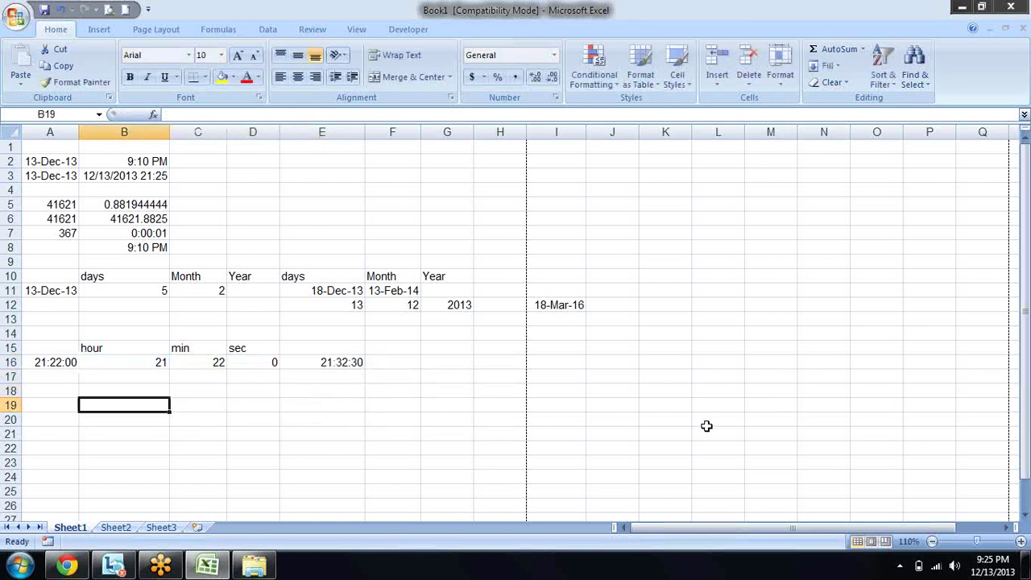
Step: Copy B3's =NOW() formula into B20 and C20
{"action": "key", "text": "Up"}
{"action": "key", "text": "Up"}
{"action": "key", "text": "Up"}
{"action": "key", "text": "Up"}
{"action": "key", "text": "Up"}
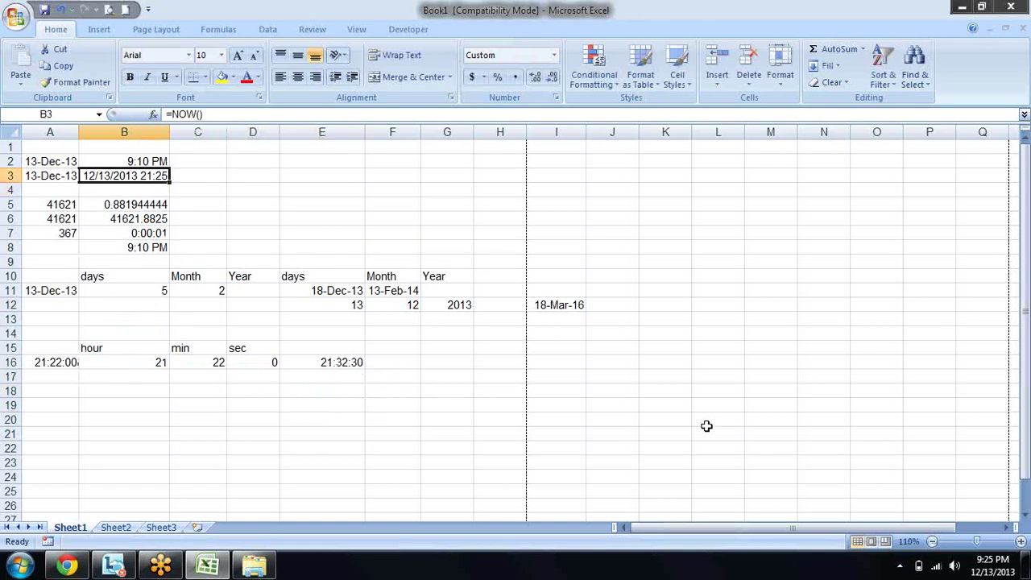
{"action": "key", "text": "ctrl+c"}
{"action": "key", "text": "Down"}
{"action": "key", "text": "Down"}
{"action": "key", "text": "Down"}
{"action": "key", "text": "Down"}
{"action": "key", "text": "Down"}
{"action": "key", "text": "Down"}
{"action": "key", "text": "Down"}
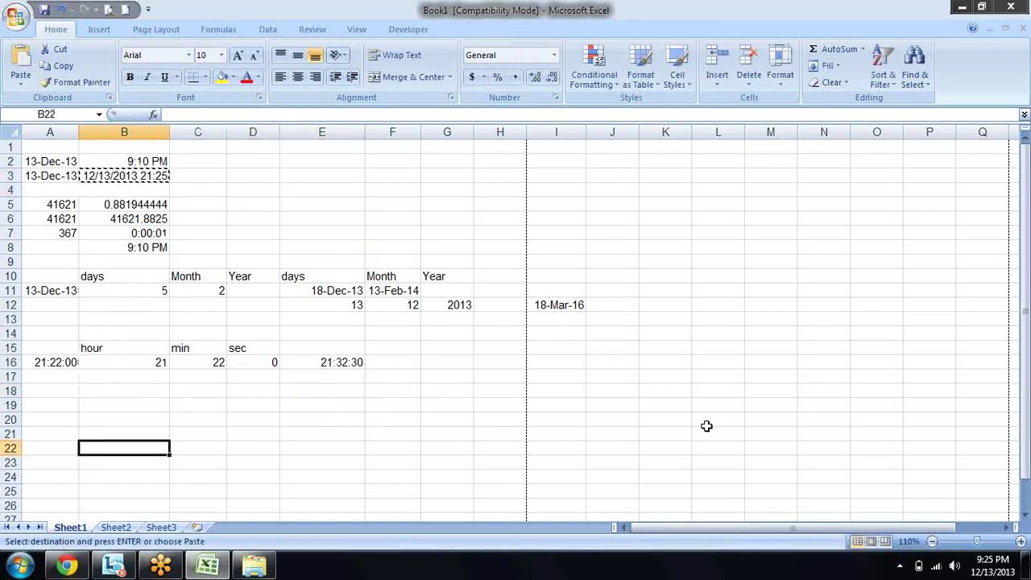
{"action": "key", "text": "Up"}
{"action": "key", "text": "Return"}
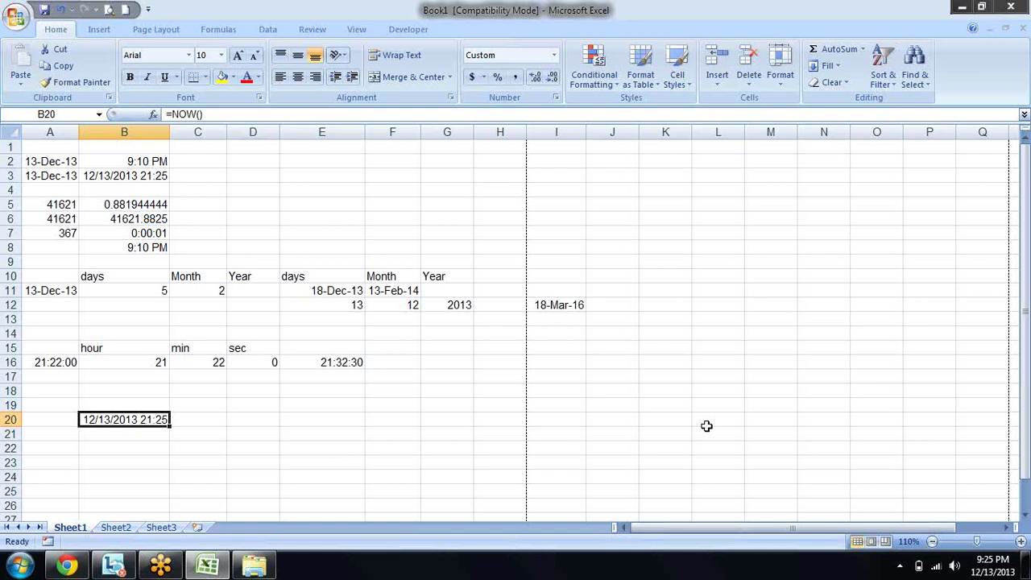
{"action": "key", "text": "ctrl+c"}
{"action": "key", "text": "Right"}
{"action": "key", "text": "Return"}
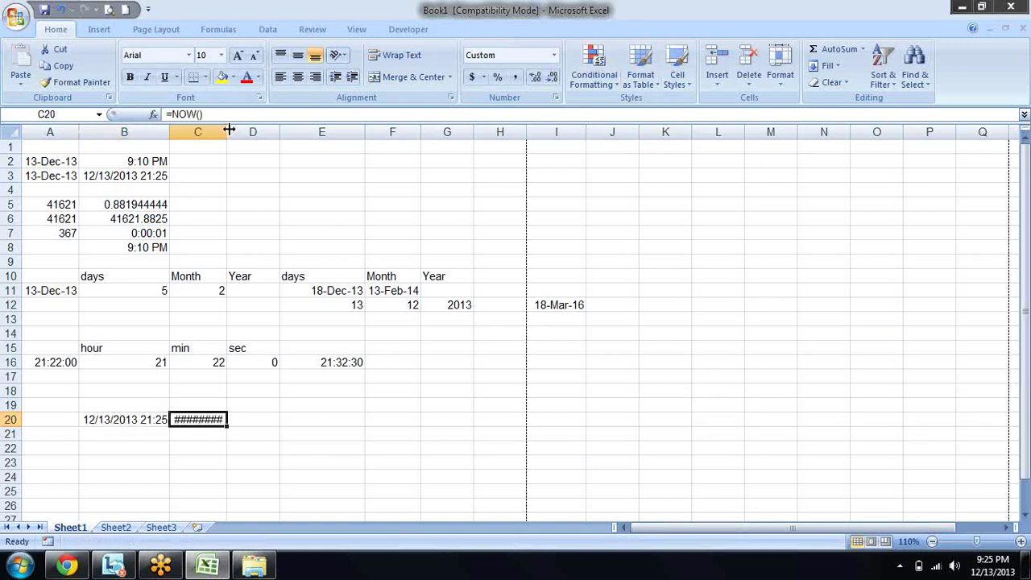
Step: Widen column C and paste C20 back onto itself as a fixed value
{"action": "left_click_drag", "start_coordinate": [227, 130], "coordinate": [273, 126]}
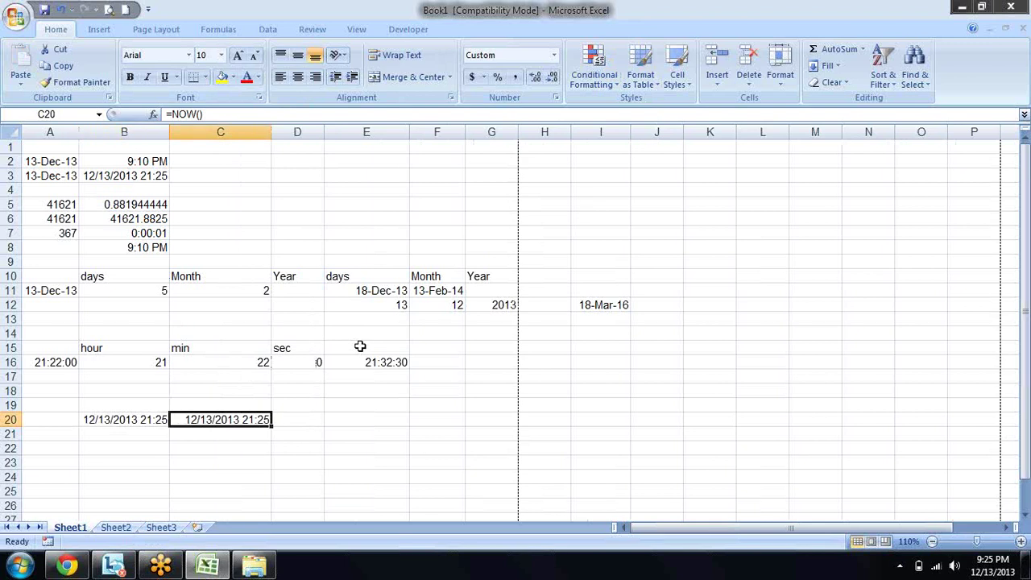
{"action": "key", "text": "F2"}
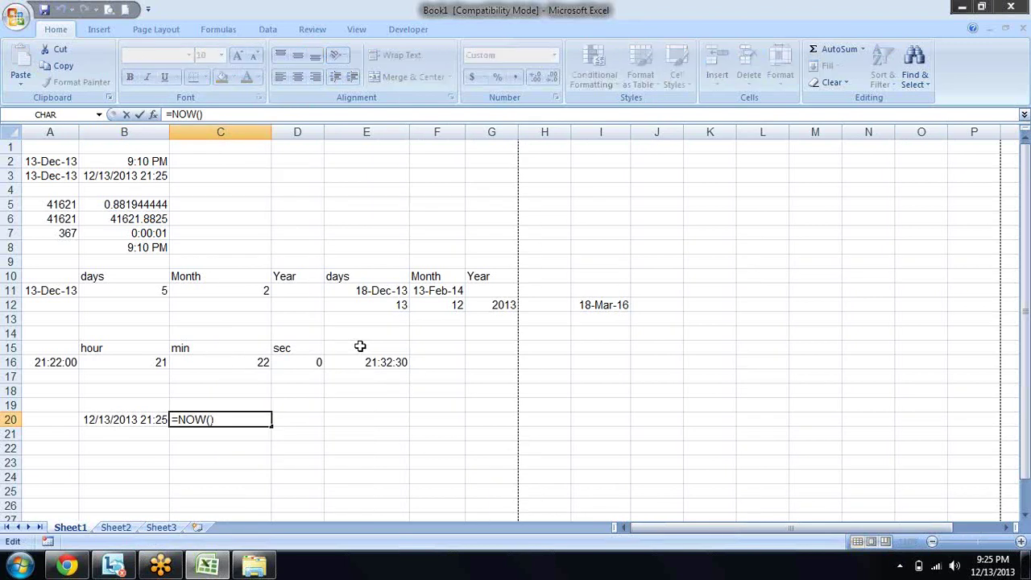
{"action": "key", "text": "Escape"}
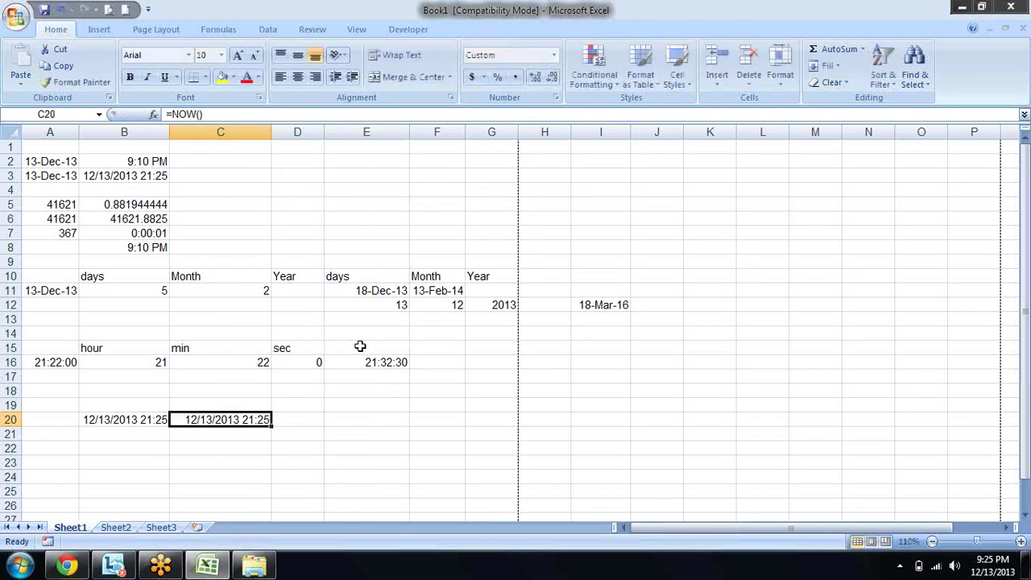
{"action": "key", "text": "ctrl+c"}
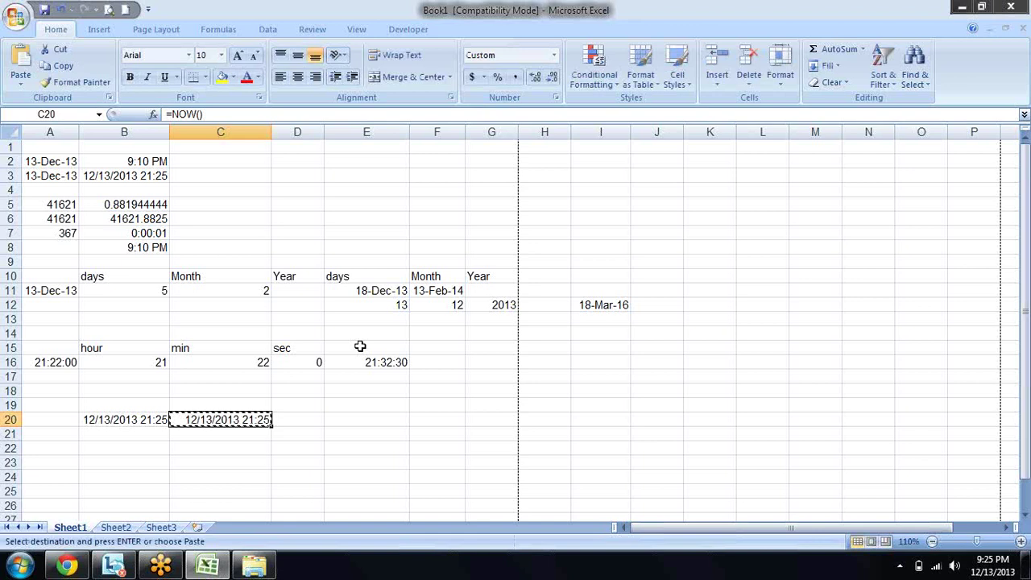
{"action": "key", "text": "ctrl+alt+v"}
{"action": "key", "text": "v"}
{"action": "key", "text": "Return"}
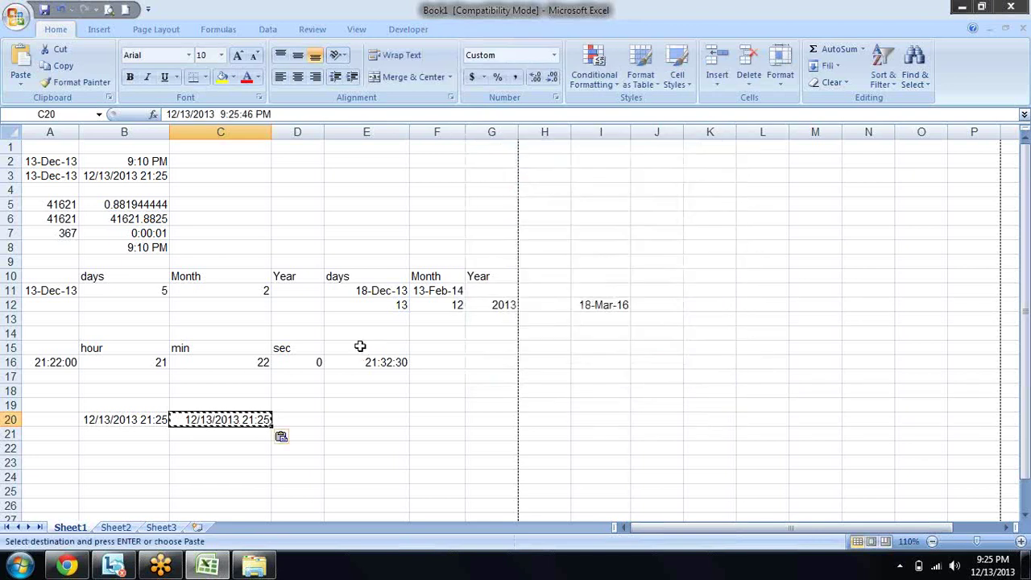
{"action": "key", "text": "Escape"}
Step: Change C20's day from 13 to 10, giving 12/10/2013 21:25
{"action": "key", "text": "F2"}
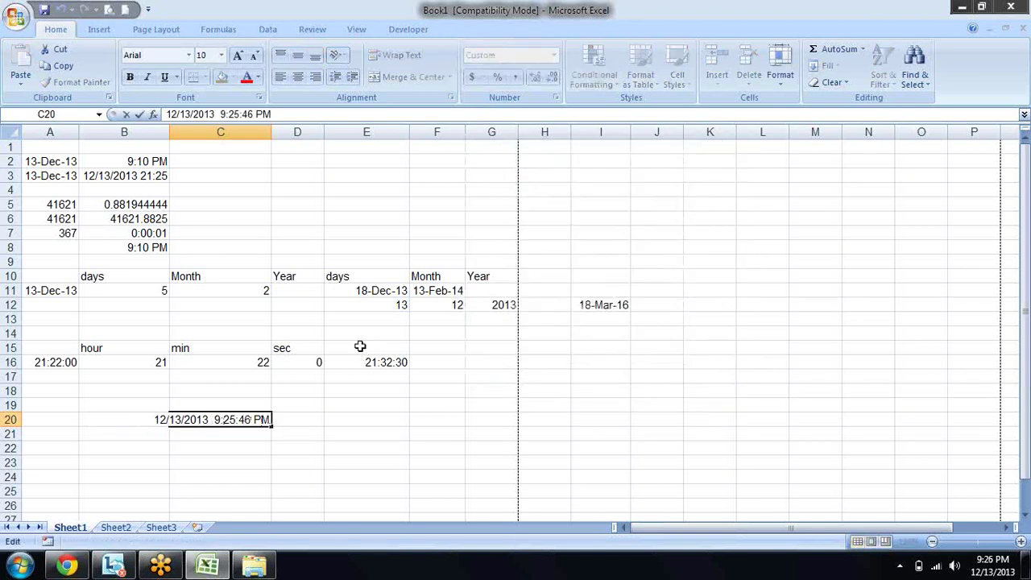
{"action": "key", "text": "Left"}
{"action": "key", "text": "Left"}
{"action": "key", "text": "Left"}
{"action": "key", "text": "Left"}
{"action": "key", "text": "Left"}
{"action": "key", "text": "Left"}
{"action": "key", "text": "BackSpace"}
{"action": "type", "text": "0"}
{"action": "key", "text": "Return"}
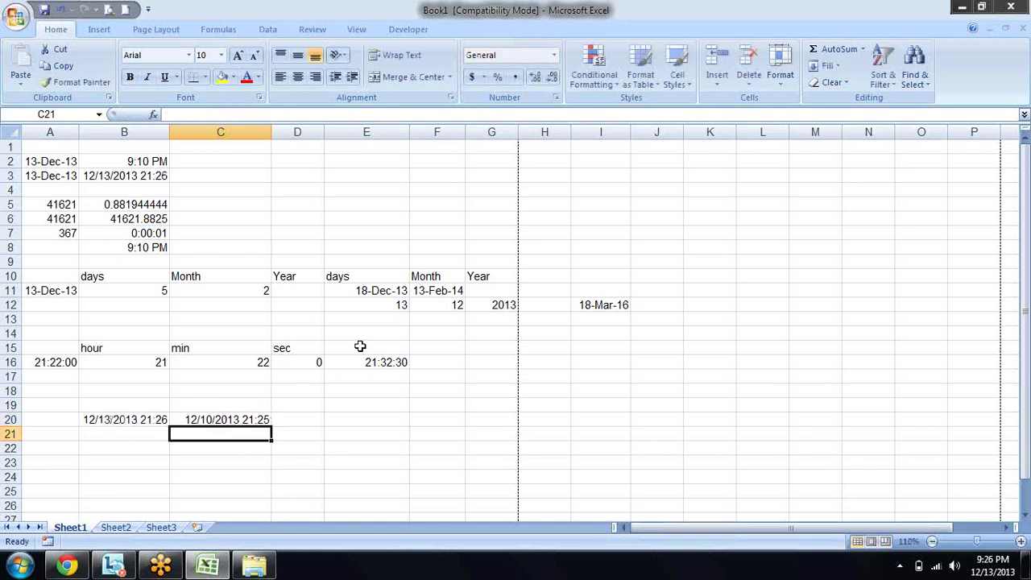
{"action": "key", "text": "Up"}
{"action": "key", "text": "Left"}
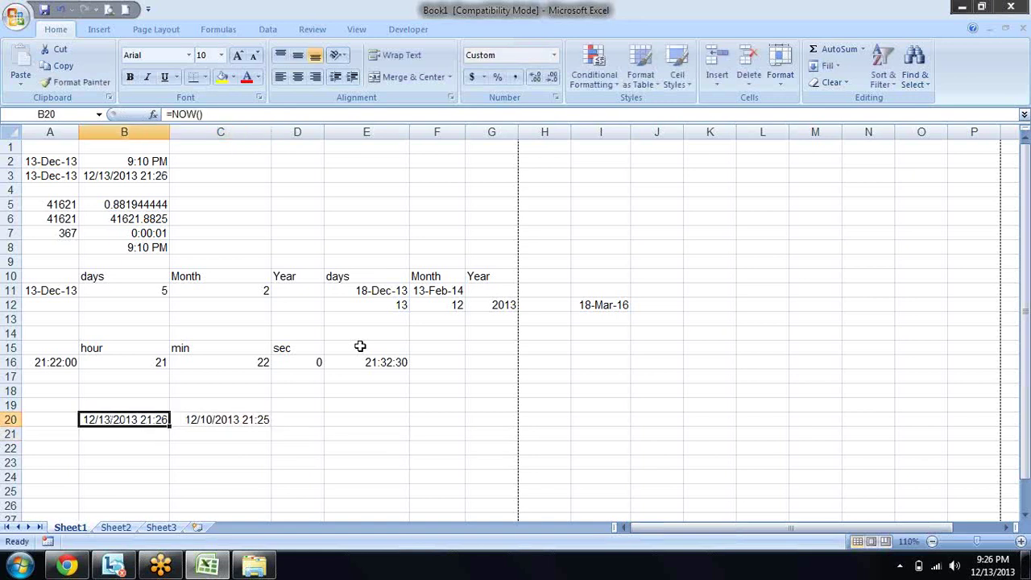
Step: Enter =B20-C20 in D20 to subtract the fixed timestamp from the live one
{"action": "key", "text": "Right"}
{"action": "key", "text": "Right"}
{"action": "type", "text": "="}
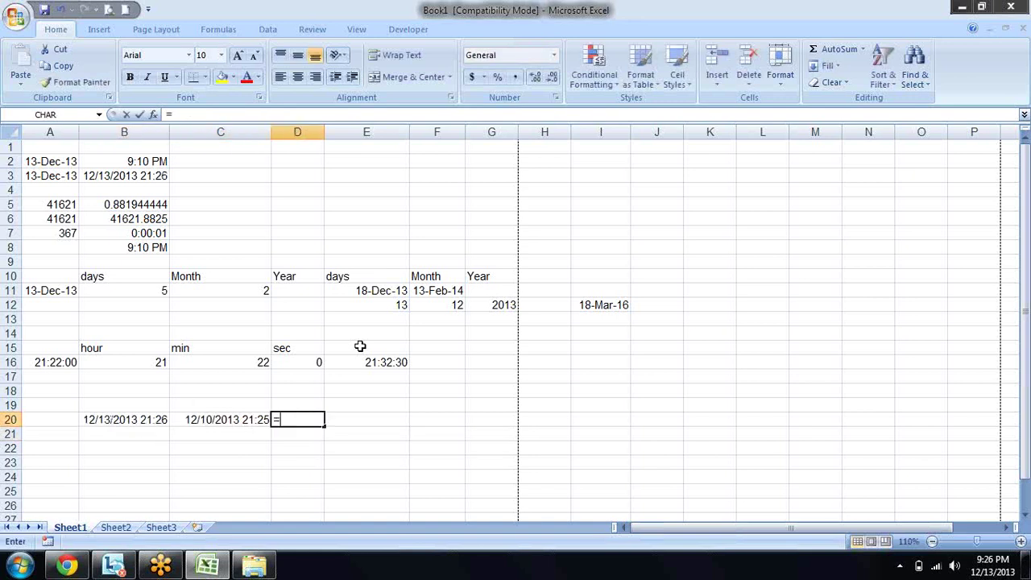
{"action": "key", "text": "Left"}
{"action": "key", "text": "Left"}
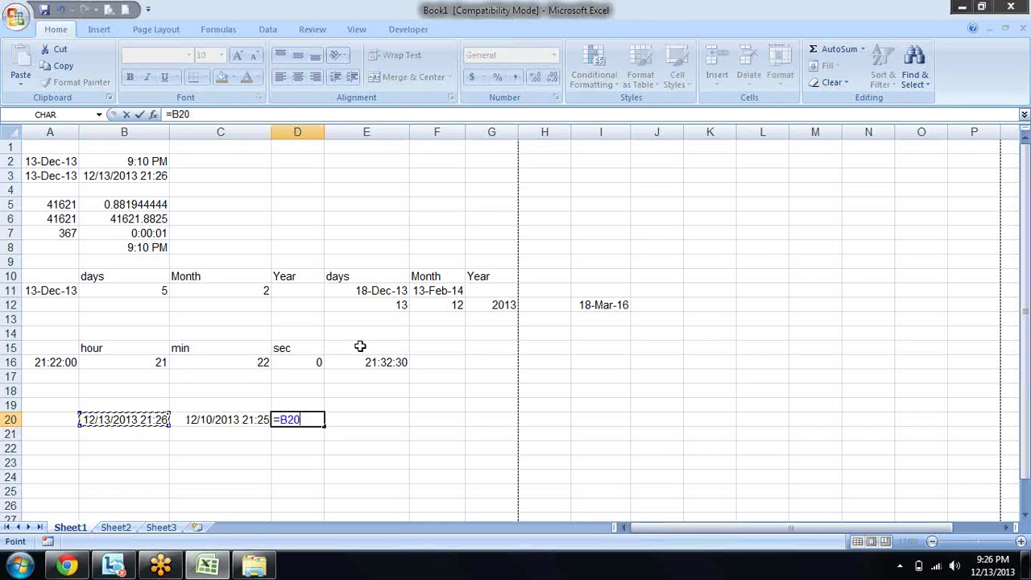
{"action": "type", "text": "-"}
{"action": "key", "text": "Left"}
{"action": "key", "text": "Return"}
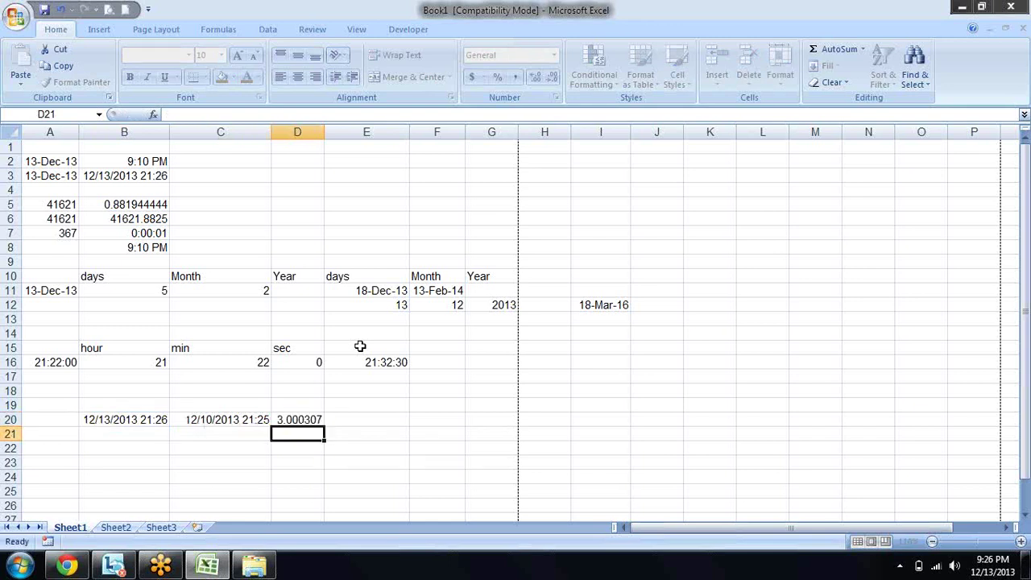
{"action": "key", "text": "Up"}
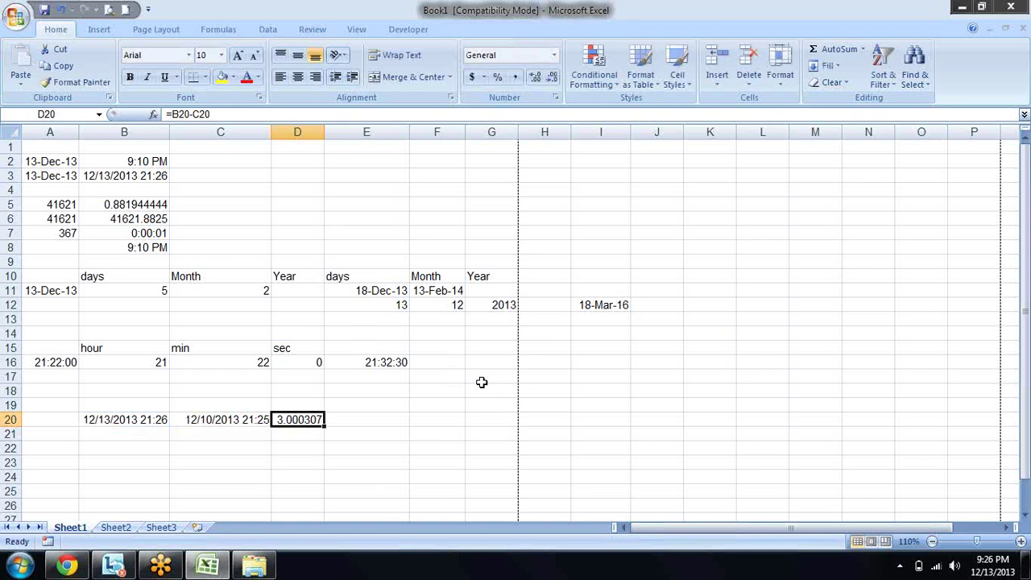
Step: Format D20 with the 37:30:55 Time type so it shows 72:00:27
{"action": "key", "text": "ctrl+1"}
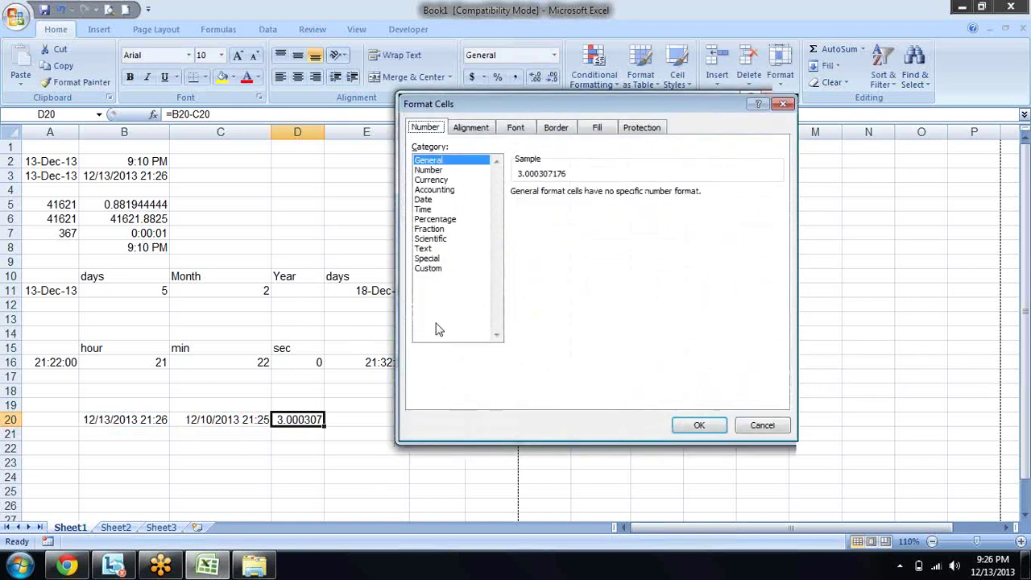
{"action": "left_click", "coordinate": [440, 250]}
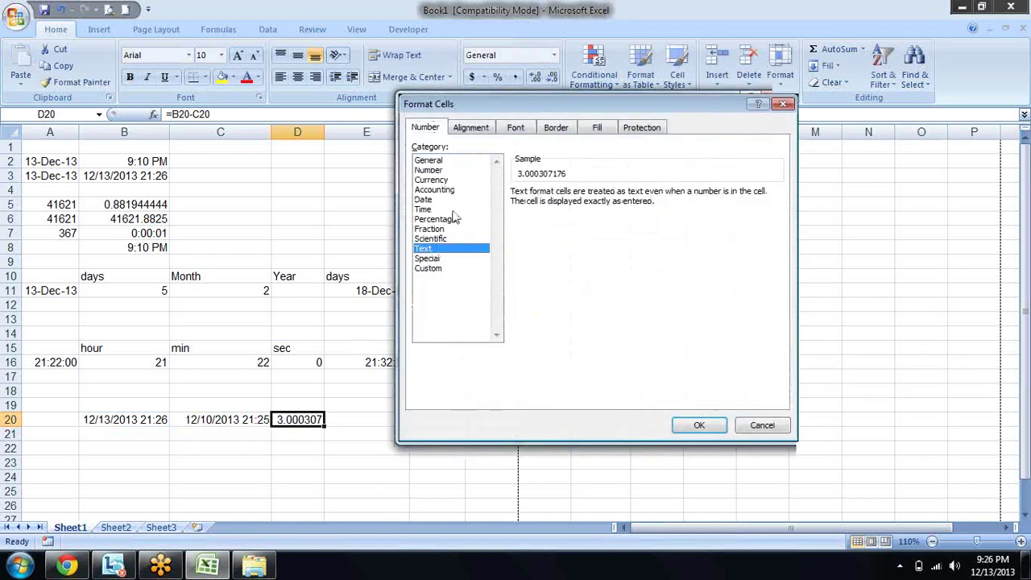
{"action": "left_click", "coordinate": [442, 211]}
{"action": "left_click", "coordinate": [530, 264]}
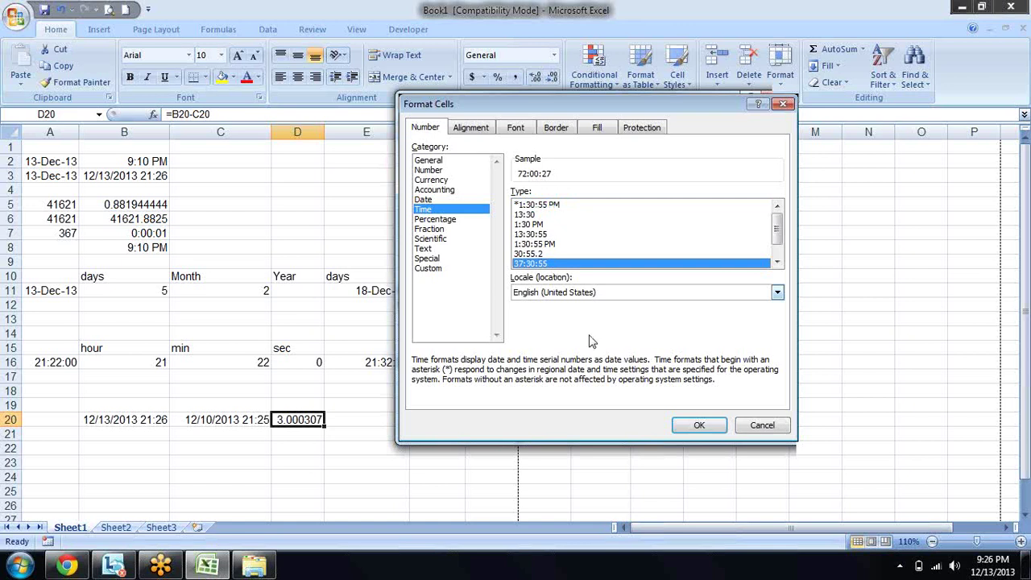
{"action": "left_click", "coordinate": [699, 429]}
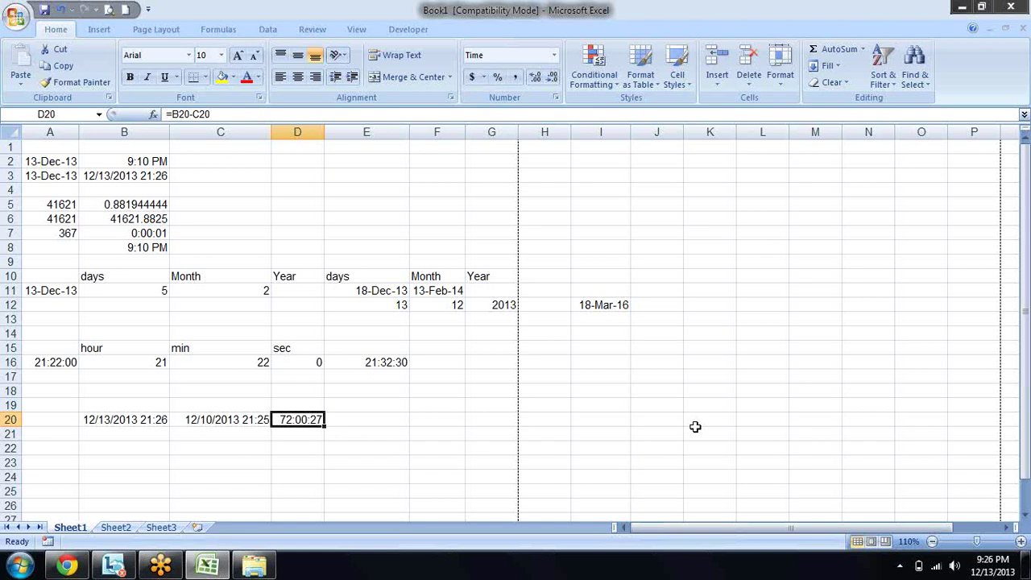
Step: Inspect the NOW formula in B20, fixed timestamp in C20 and difference in D20
{"action": "key", "text": "Left"}
{"action": "key", "text": "Left"}
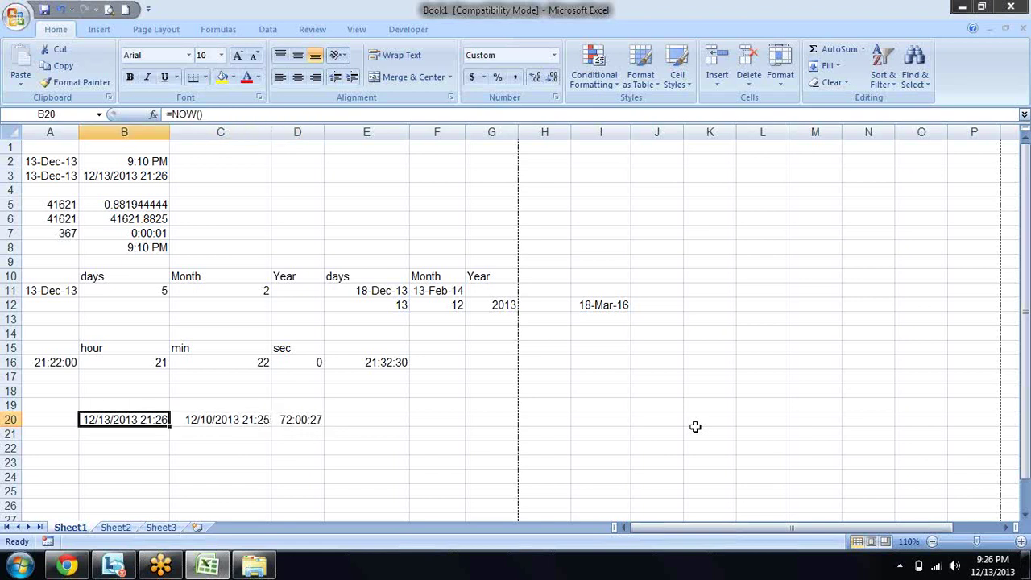
{"action": "key", "text": "Right"}
{"action": "key", "text": "Left"}
{"action": "key", "text": "Right"}
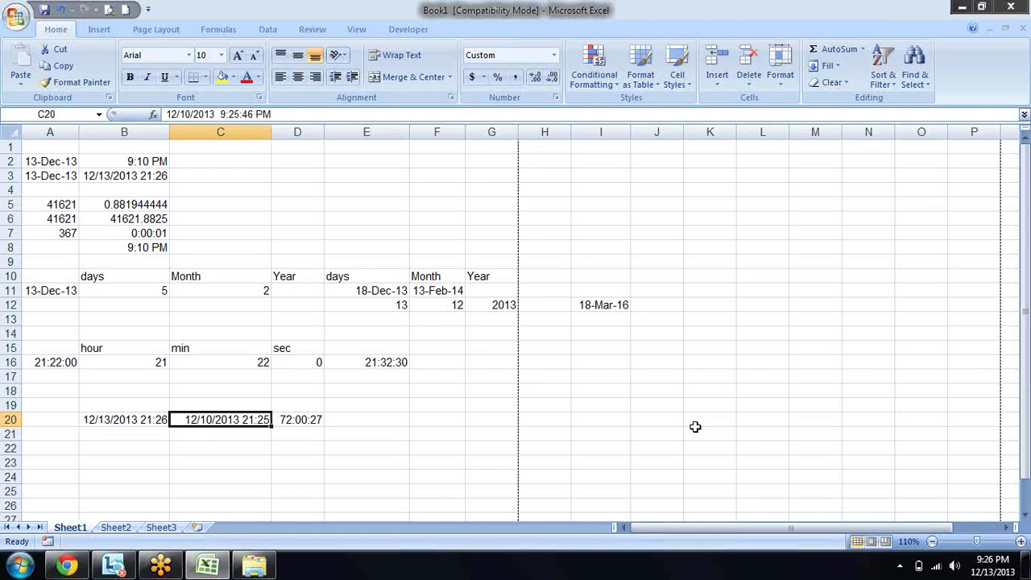
{"action": "key", "text": "Left"}
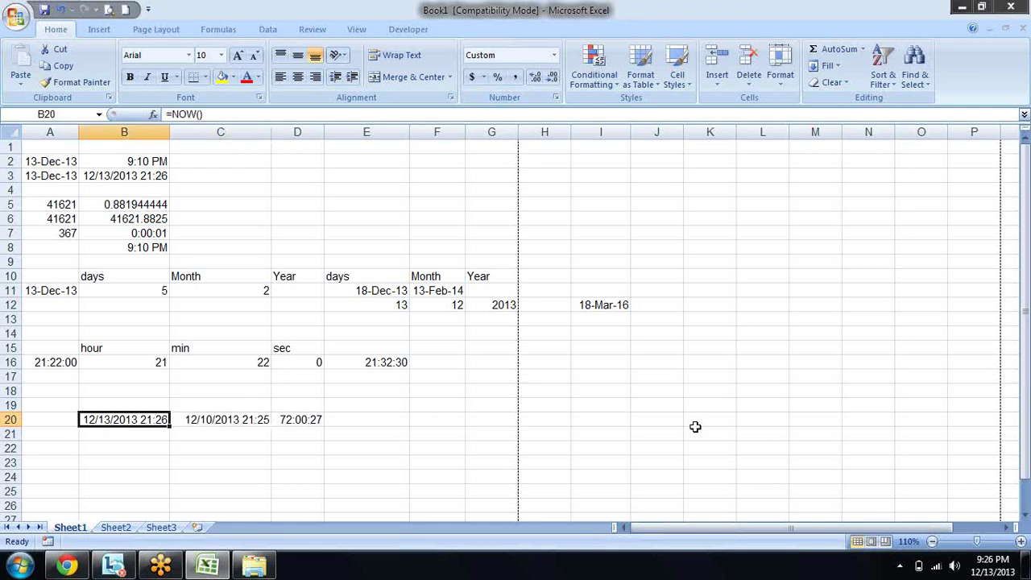
{"action": "key", "text": "Right"}
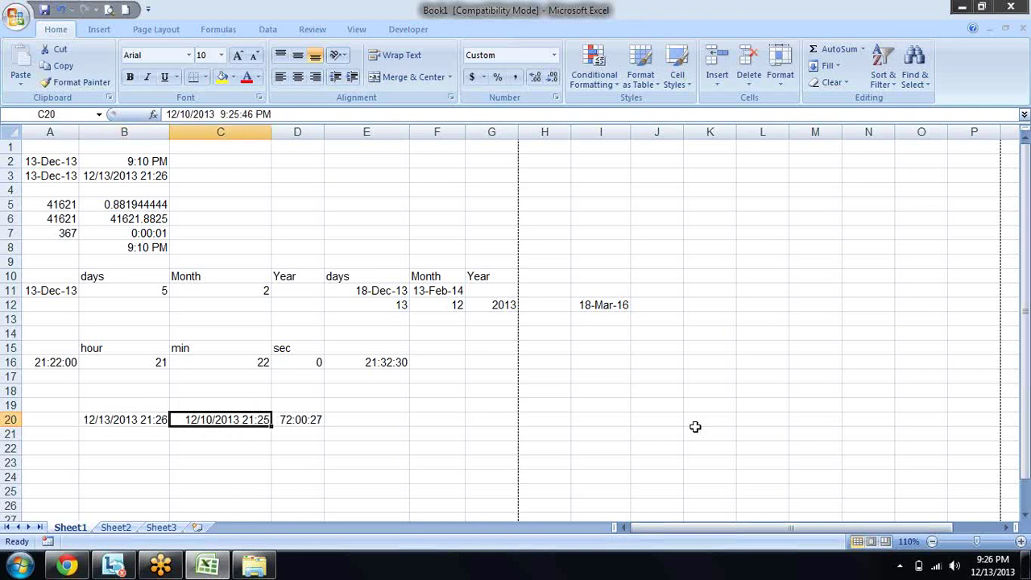
{"action": "key", "text": "Up"}
{"action": "key", "text": "Left"}
{"action": "key", "text": "Right"}
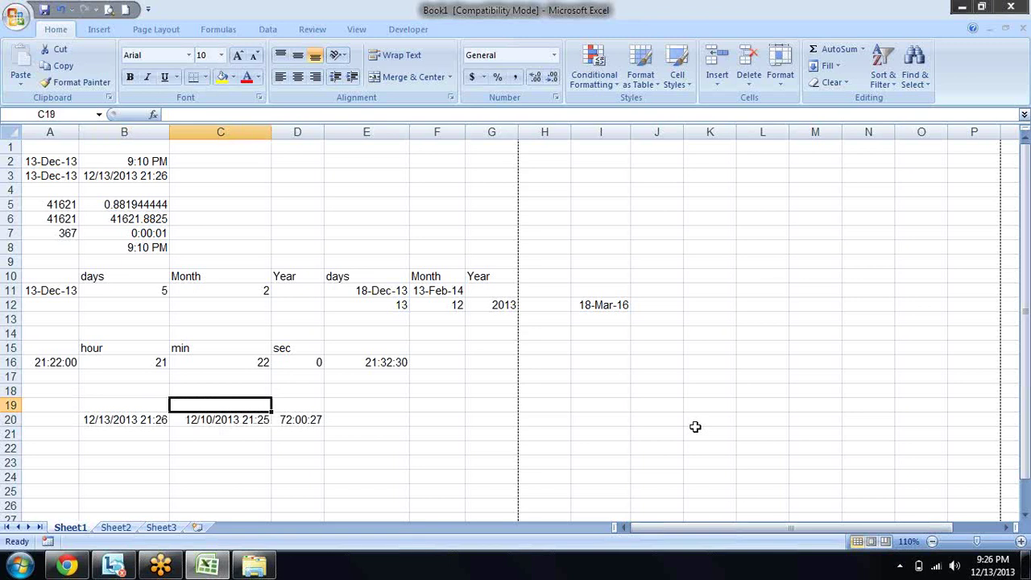
{"action": "key", "text": "Down"}
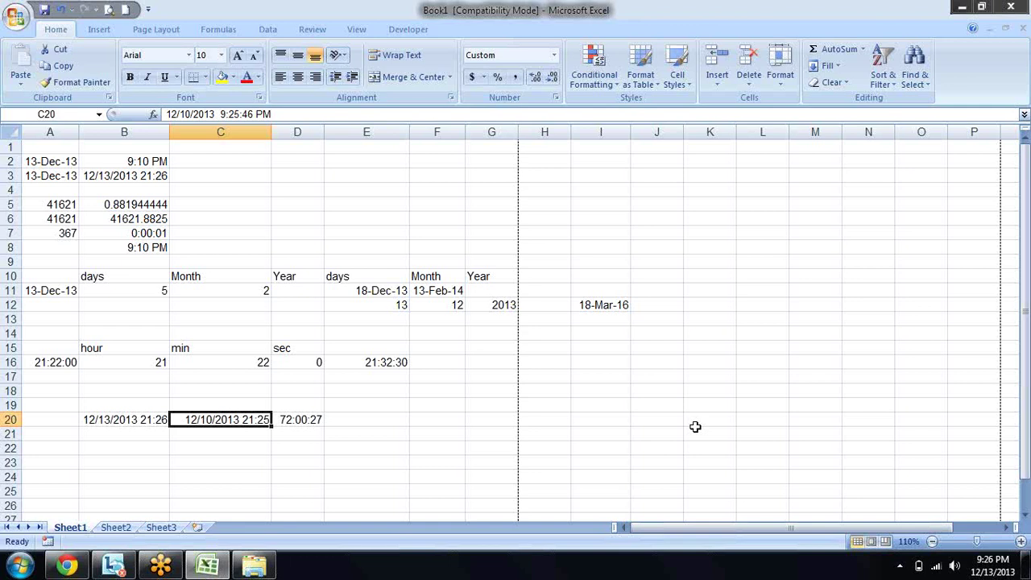
{"action": "key", "text": "Right"}
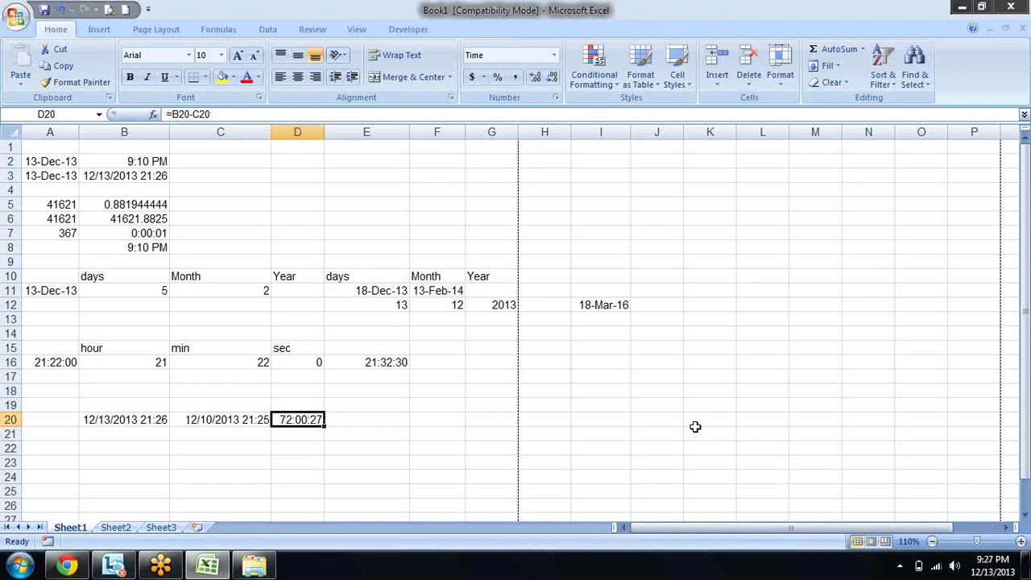
Step: Start entering the date 1-dec-13 in A22
{"action": "key", "text": "Down"}
{"action": "key", "text": "Down"}
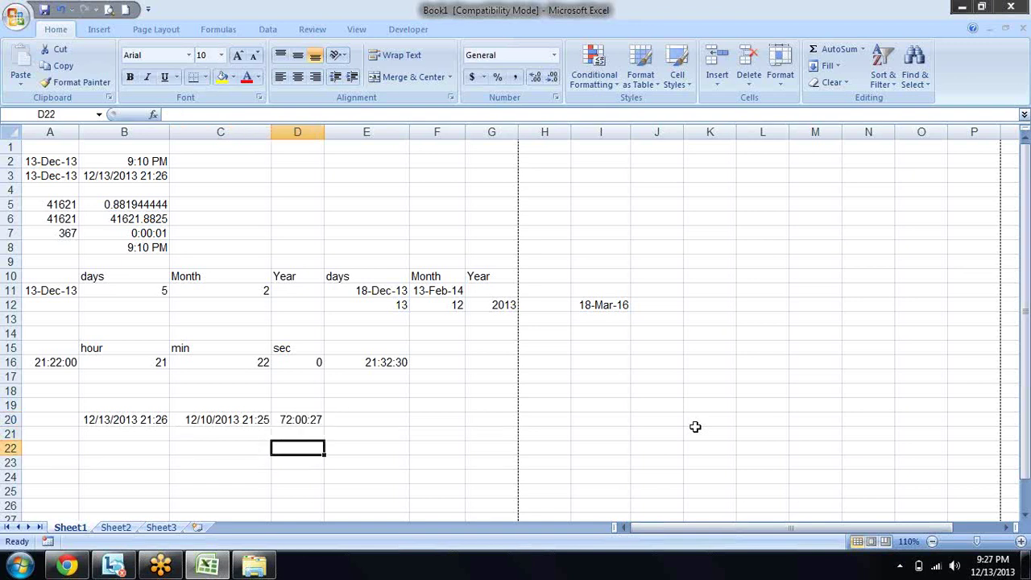
{"action": "key", "text": "Left"}
{"action": "key", "text": "Left"}
{"action": "key", "text": "Left"}
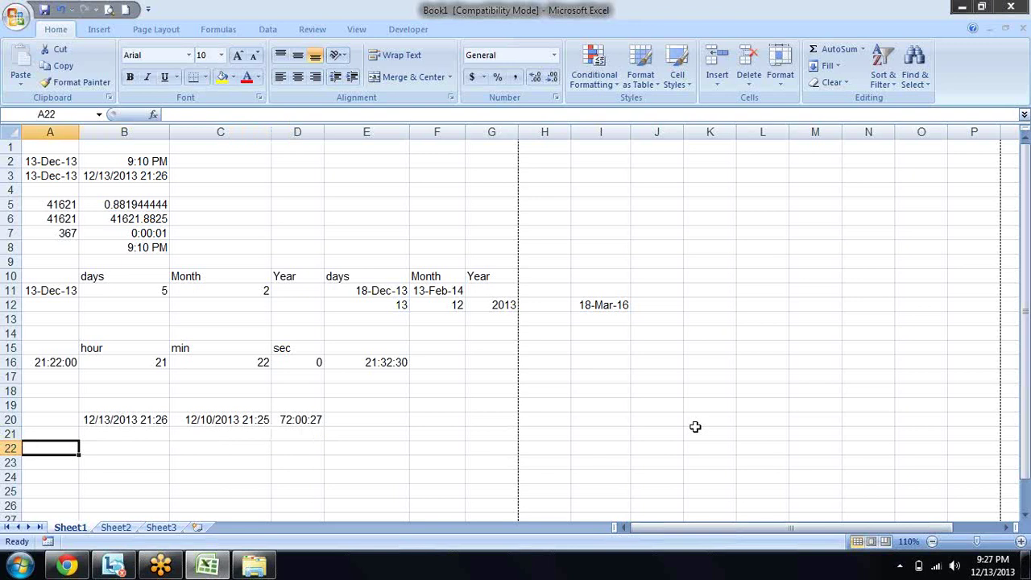
{"action": "type", "text": "1-de"}
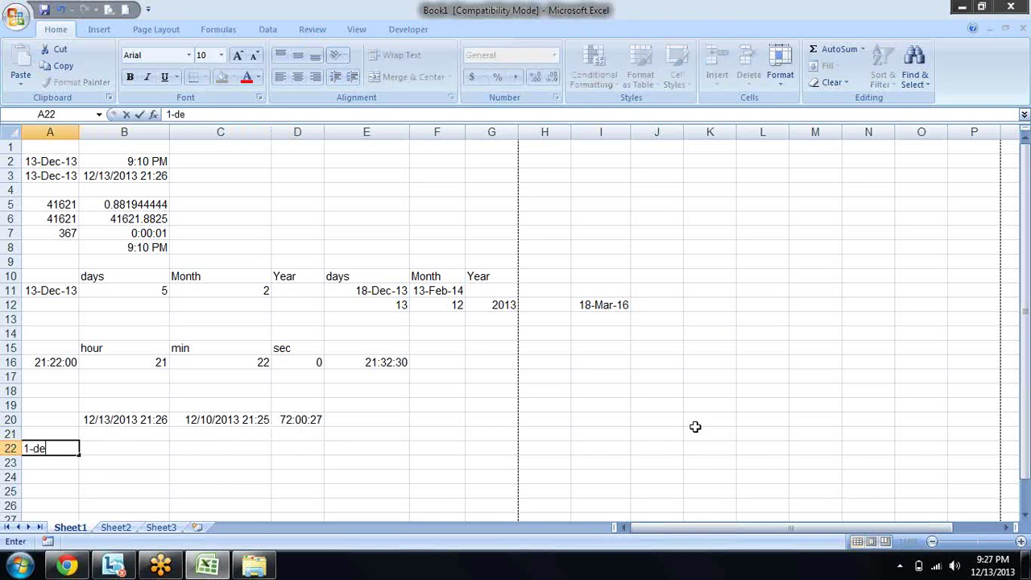
{"action": "type", "text": "c-13"}
Step: Commit 1-Dec-13 in A22, then enter 10-Dec-13 in B22 and move on to C22
{"action": "key", "text": "Tab"}
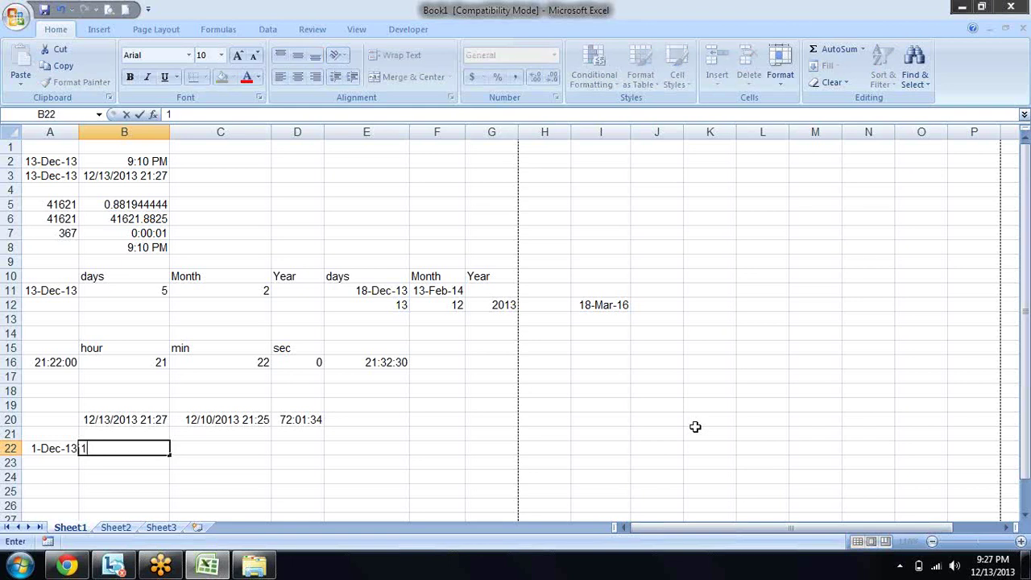
{"action": "type", "text": "10-"}
{"action": "type", "text": "dec"}
{"action": "type", "text": "-13"}
{"action": "key", "text": "Tab"}
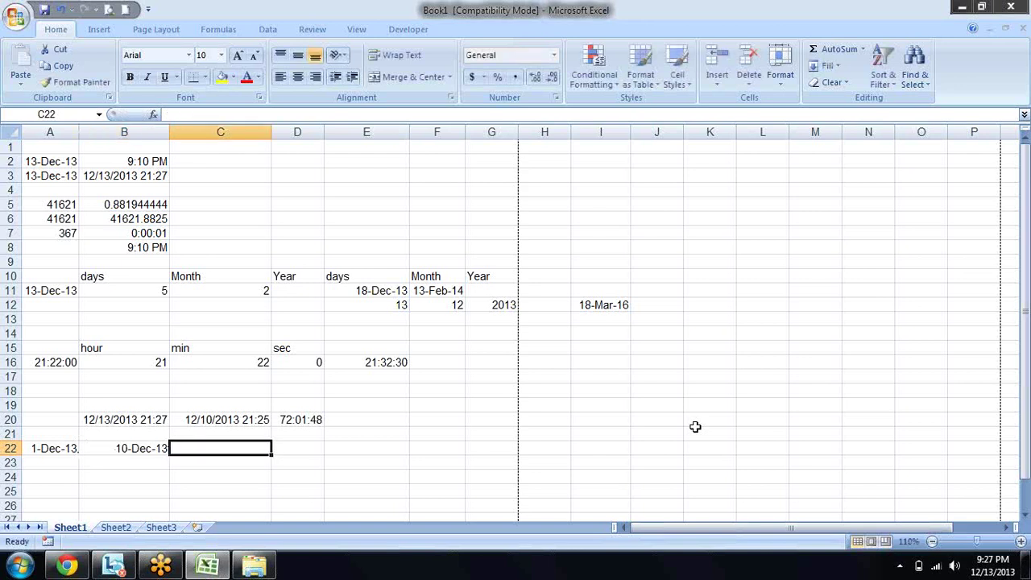
Step: Enter =NETWORKDAYS(A22,B22) in C22, fixing a too-few-arguments error, to get 7 workdays
{"action": "type", "text": "=netw"}
{"action": "key", "text": "Tab"}
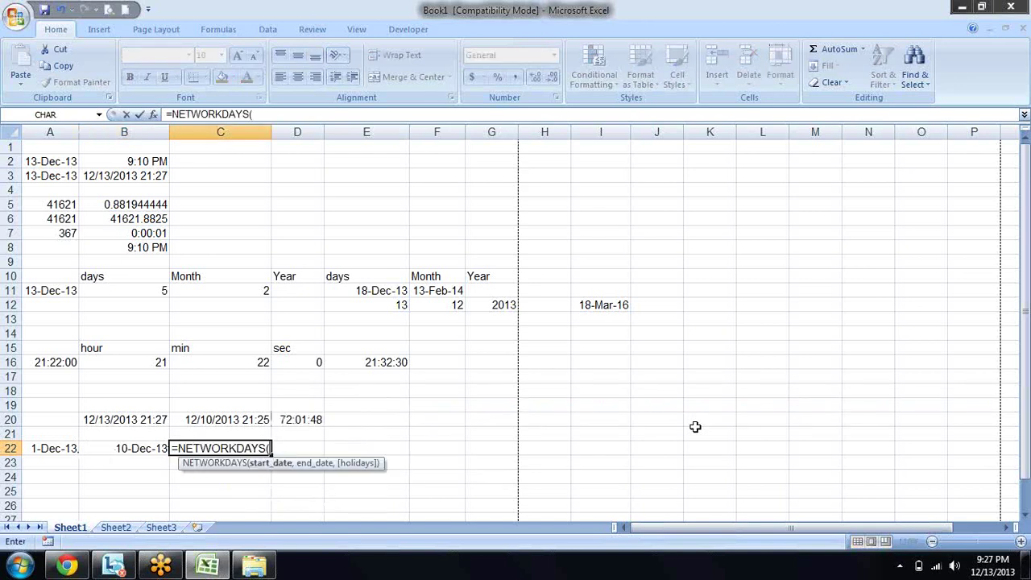
{"action": "key", "text": "Left"}
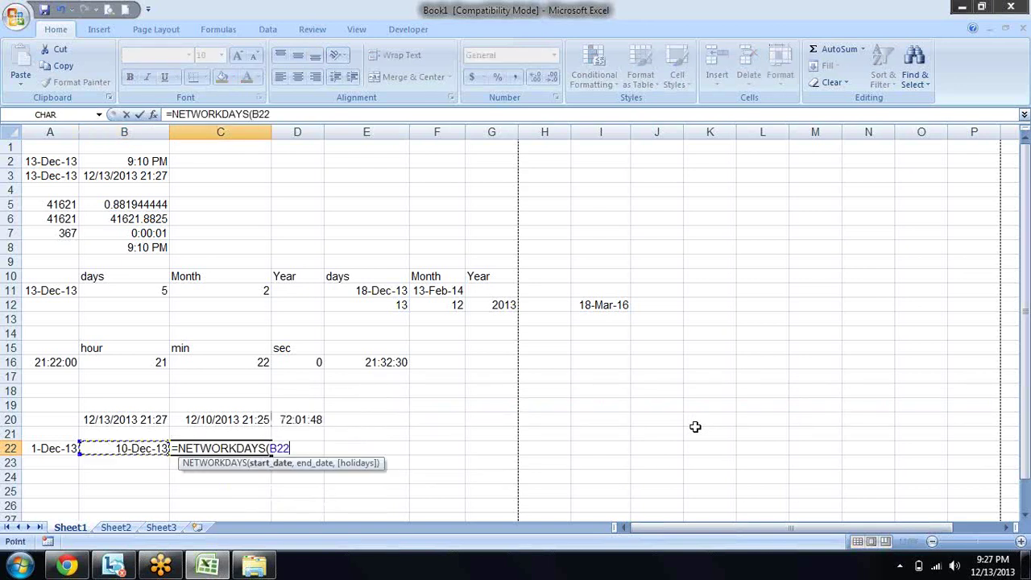
{"action": "key", "text": "Left"}
{"action": "type", "text": "m"}
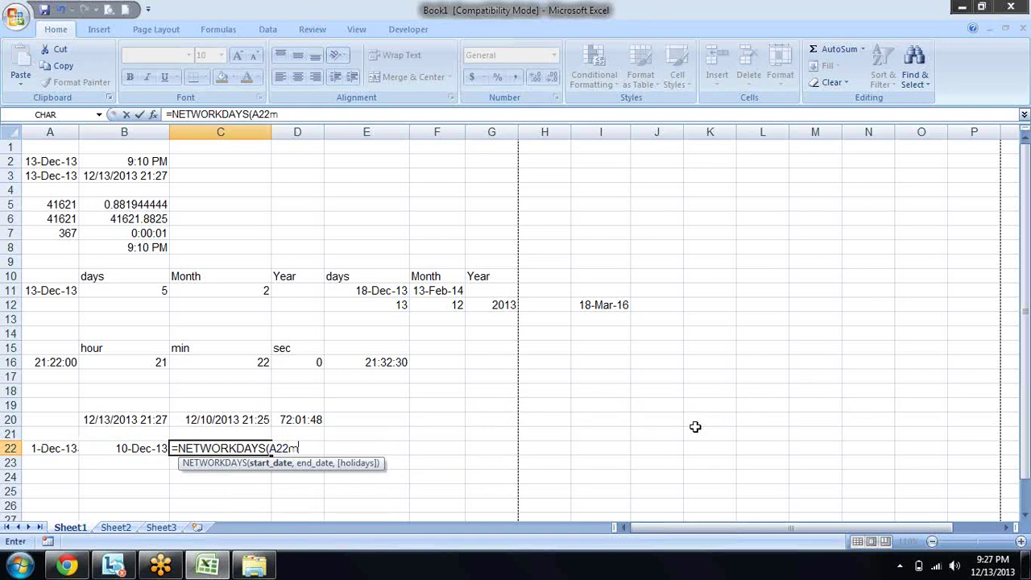
{"action": "key", "text": "Return"}
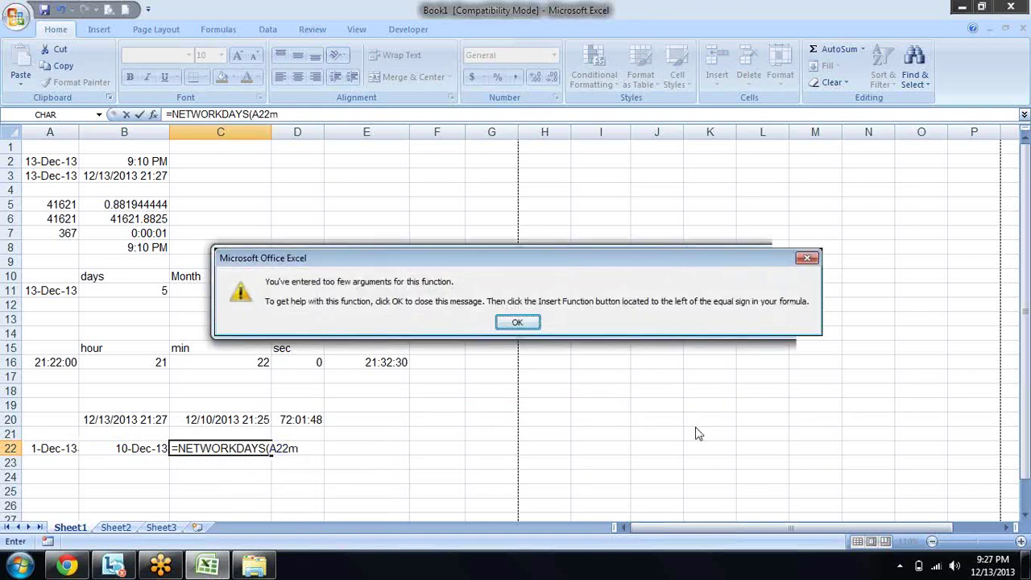
{"action": "key", "text": "Return"}
{"action": "key", "text": "BackSpace"}
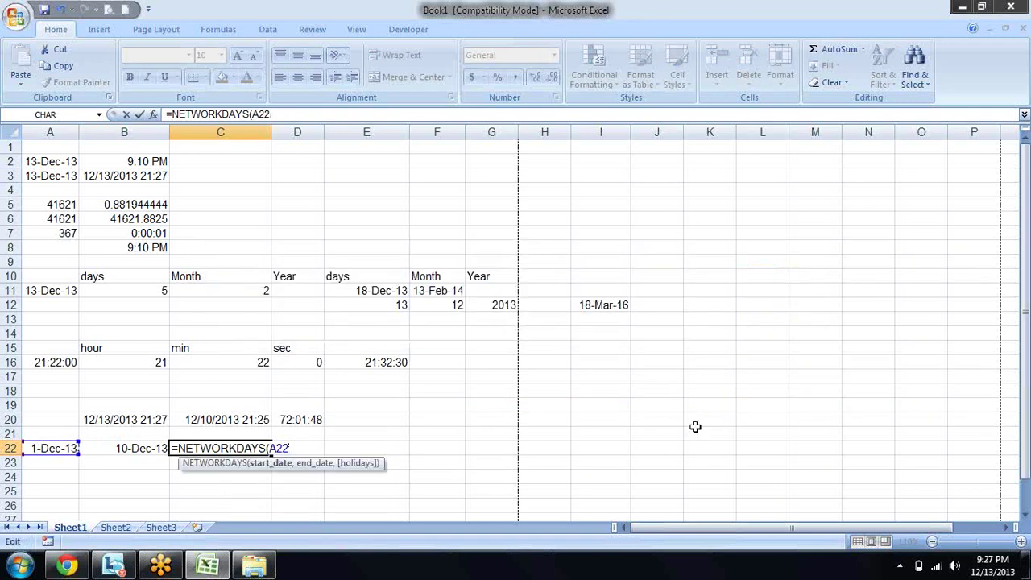
{"action": "type", "text": ","}
{"action": "left_click", "coordinate": [153, 447]}
{"action": "type", "text": ")"}
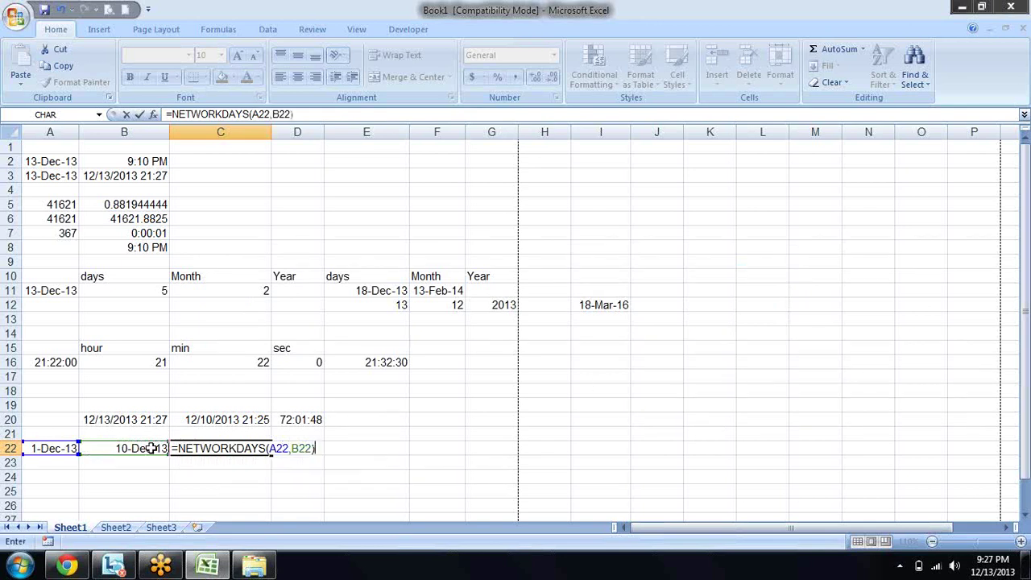
{"action": "key", "text": "Return"}
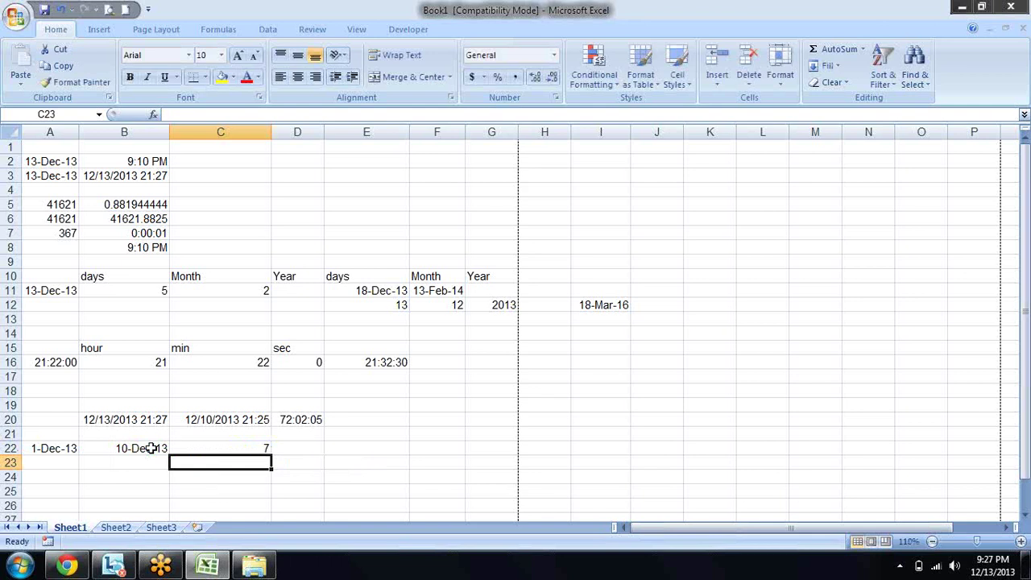
{"action": "key", "text": "Up"}
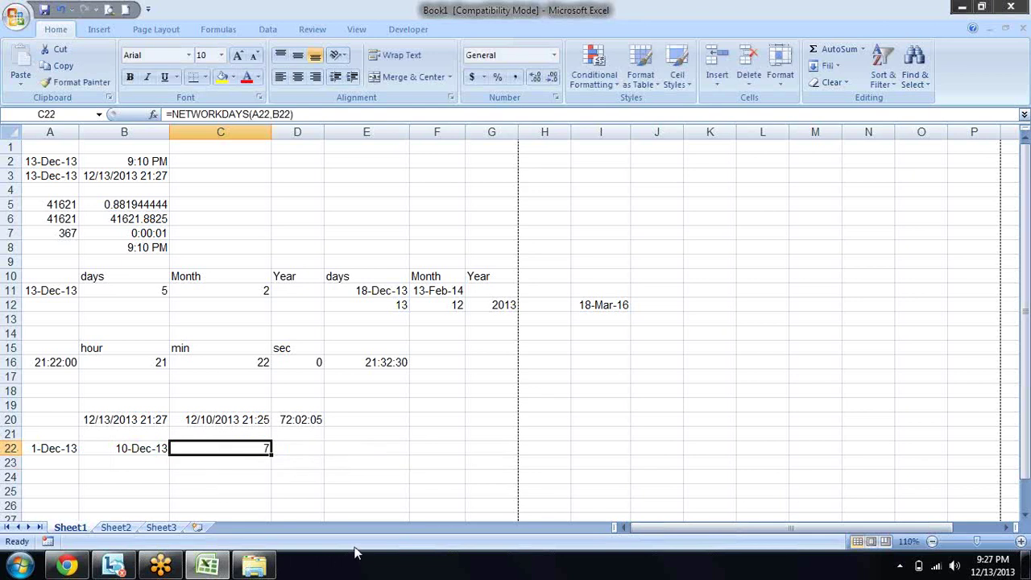
{"action": "key", "text": "F2"}
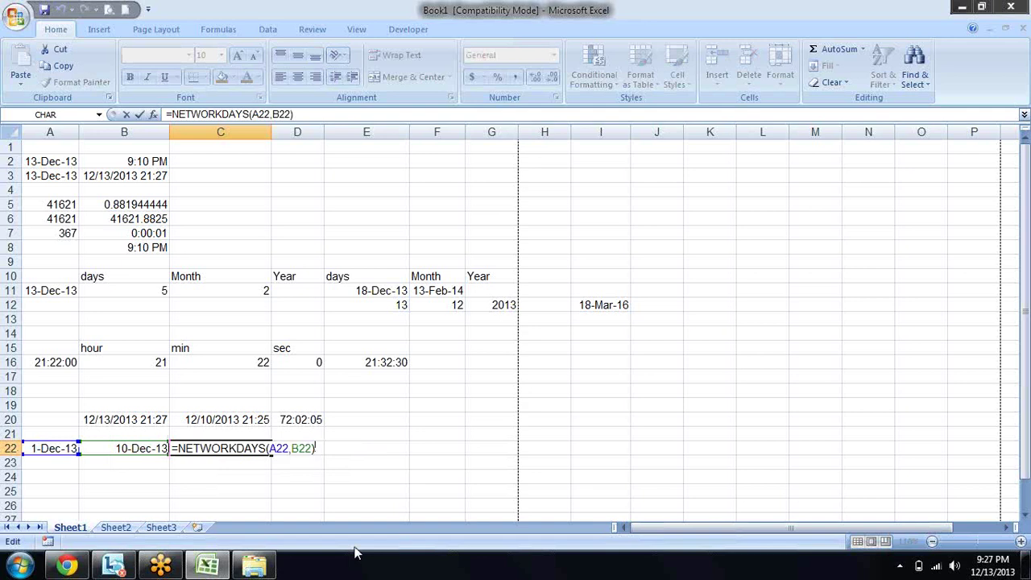
{"action": "key", "text": "Left"}
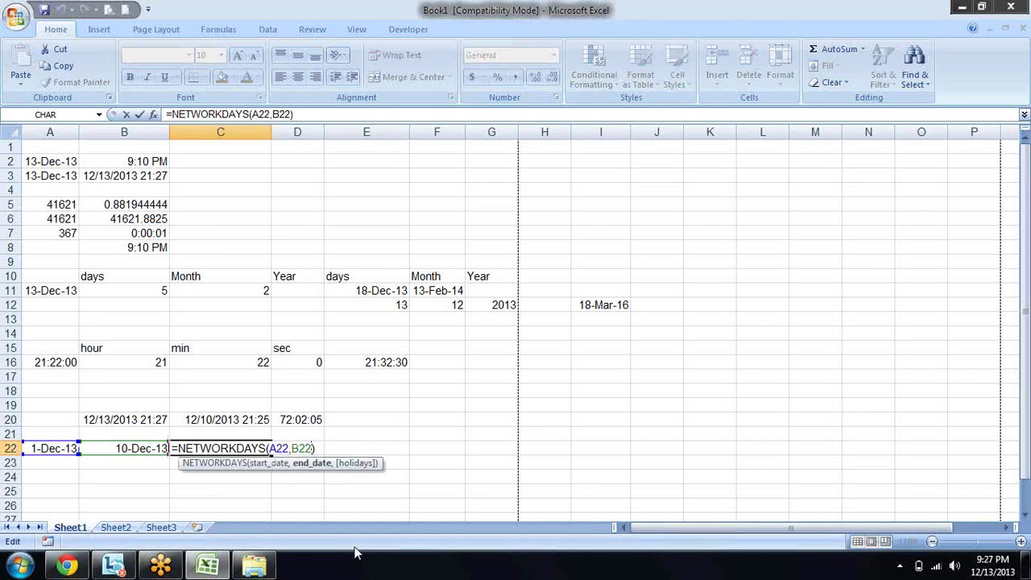
{"action": "type", "text": ","}
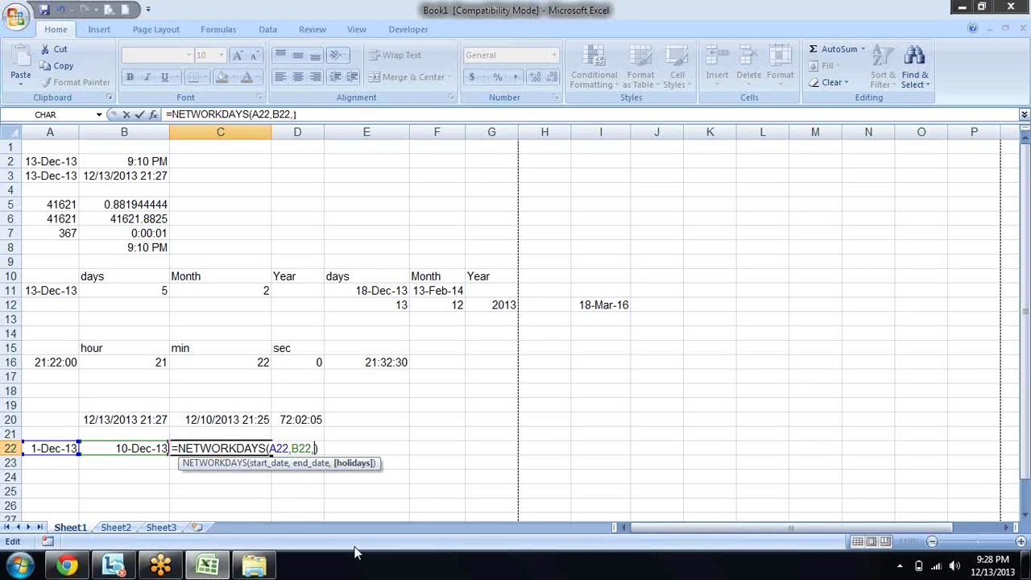
{"action": "type", "text": "1"}
{"action": "key", "text": "Return"}
{"action": "key", "text": "Up"}
{"action": "key", "text": "F2"}
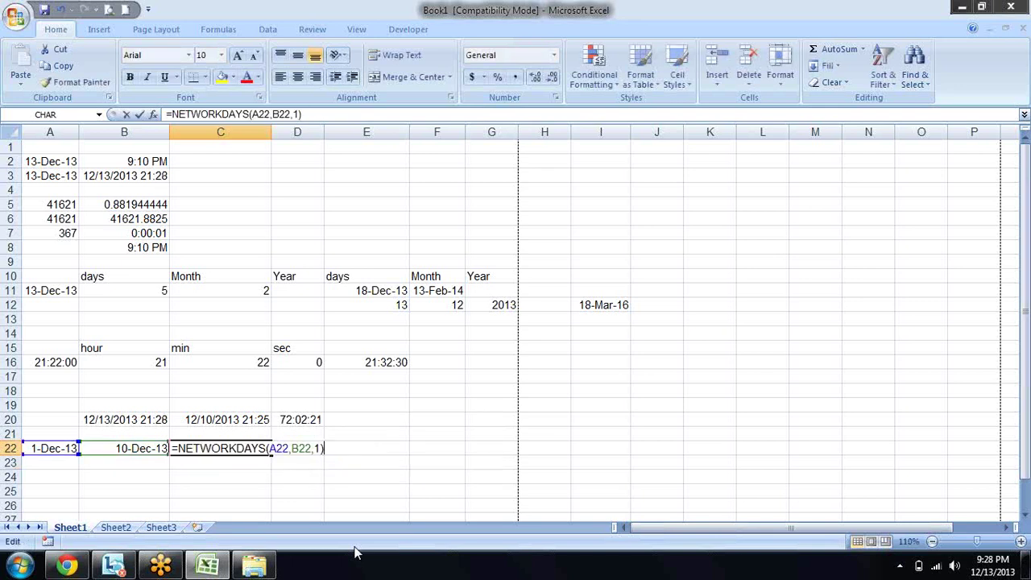
{"action": "key", "text": "Left"}
{"action": "key", "text": "BackSpace"}
{"action": "key", "text": "BackSpace"}
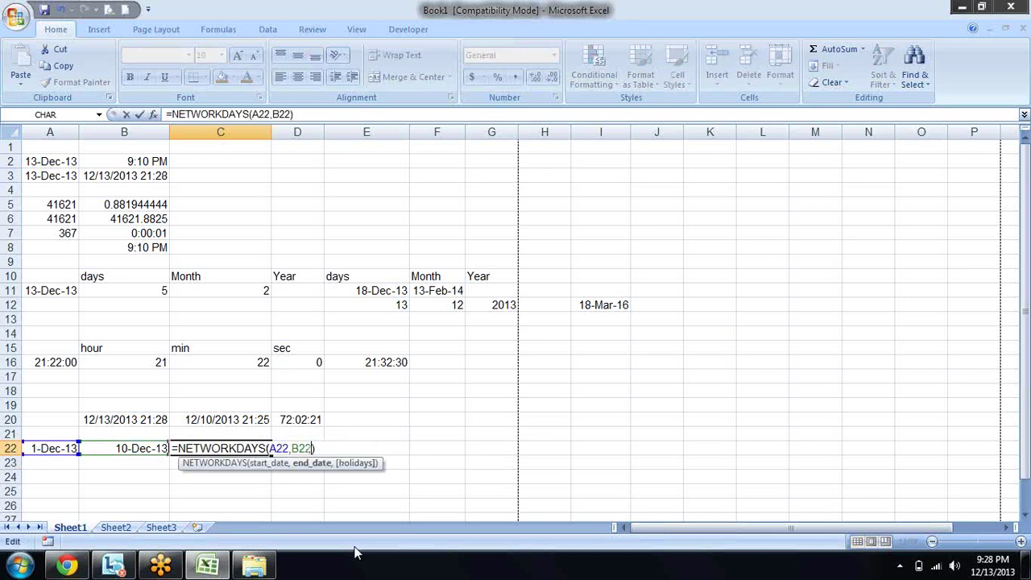
{"action": "key", "text": "Return"}
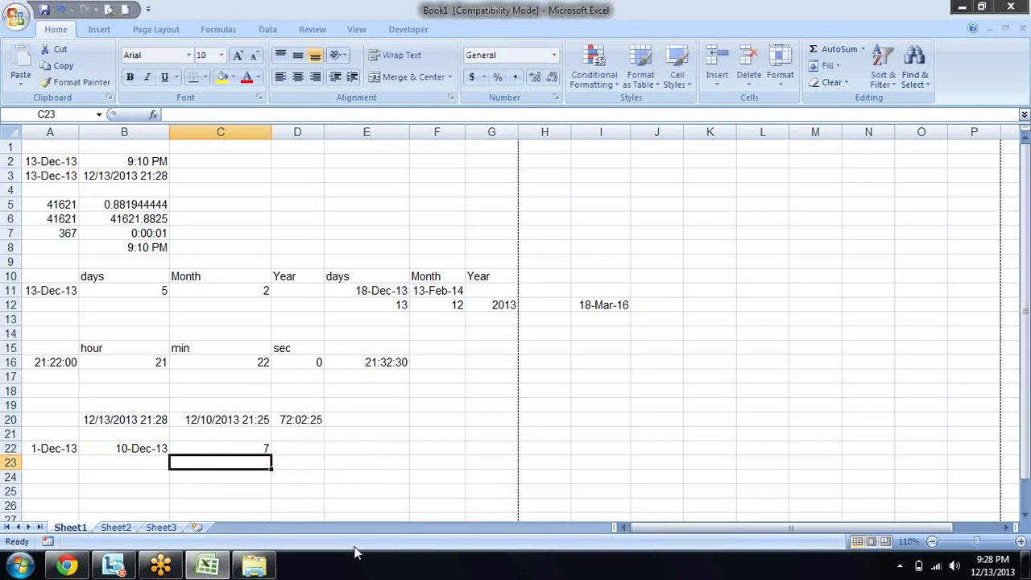
{"action": "key", "text": "Left"}
{"action": "key", "text": "Left"}
{"action": "key", "text": "Up"}
{"action": "key", "text": "Right"}
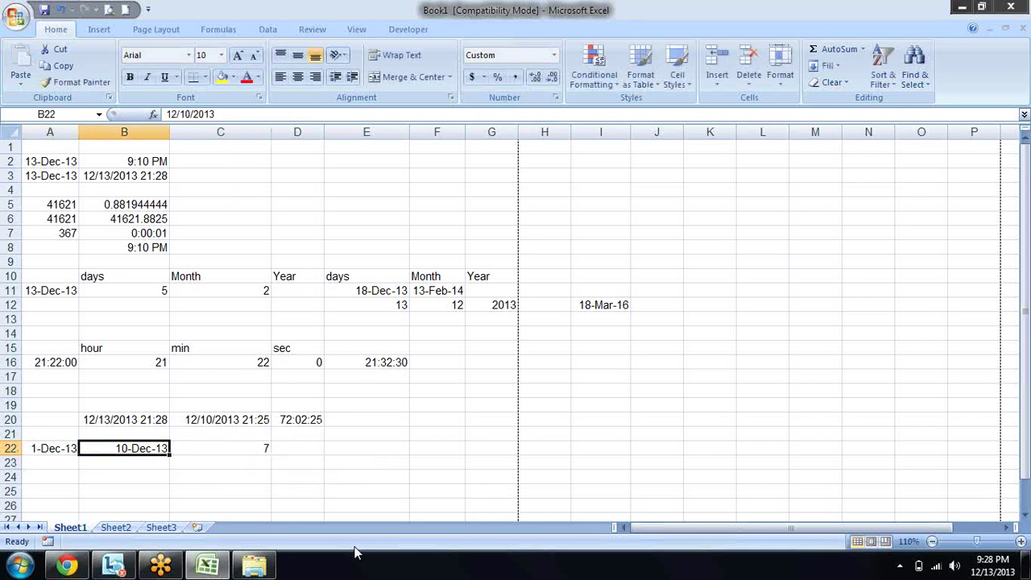
{"action": "key", "text": "Left"}
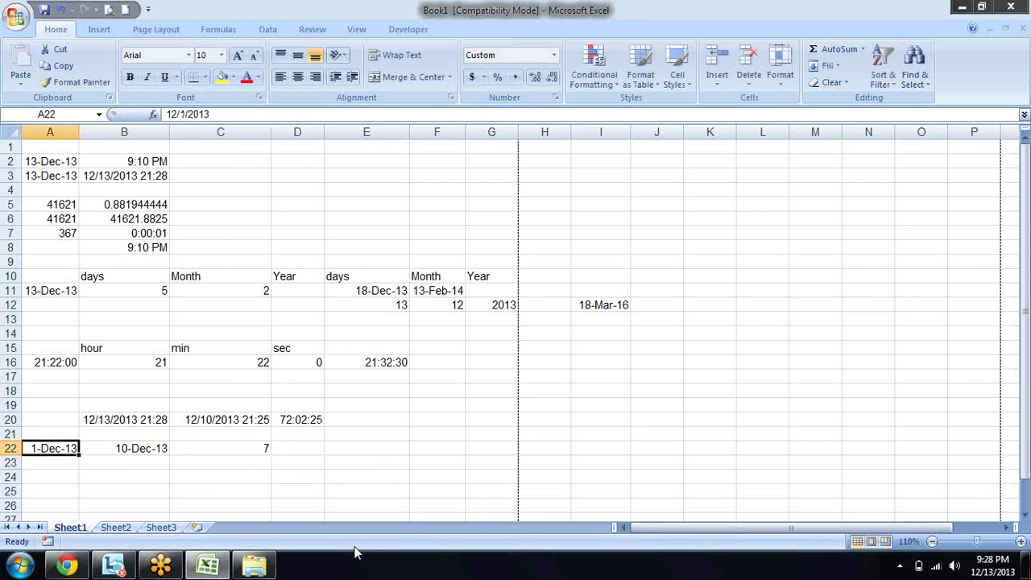
{"action": "key", "text": "Right"}
{"action": "key", "text": "Right"}
{"action": "key", "text": "Right"}
{"action": "key", "text": "Left"}
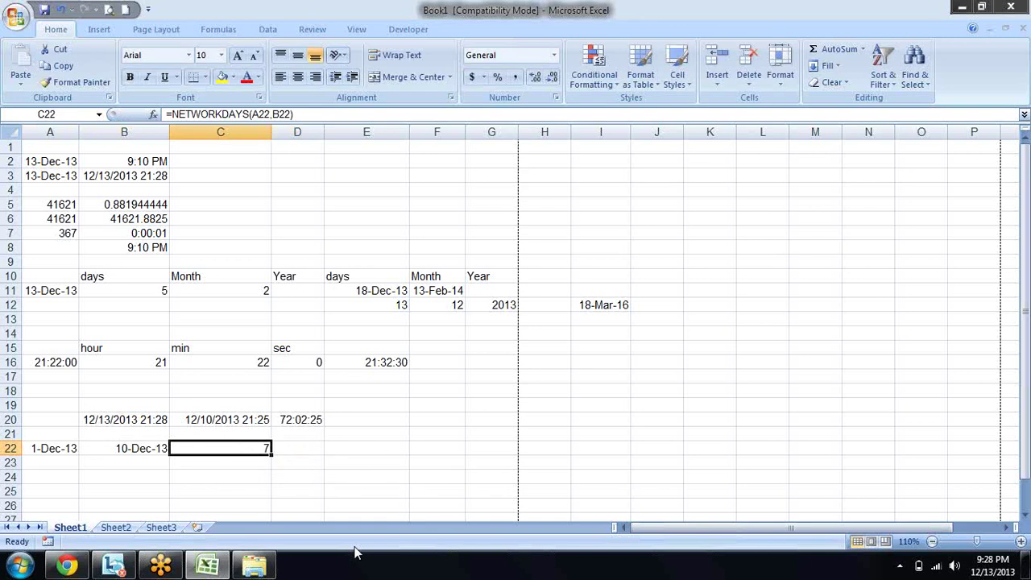
{"action": "key", "text": "Right"}
{"action": "key", "text": "Left"}
Step: Launch Microsoft Excel 2010 from the Start menu with a blank workbook
{"action": "key", "text": "super+r"}
{"action": "key", "text": "Escape"}
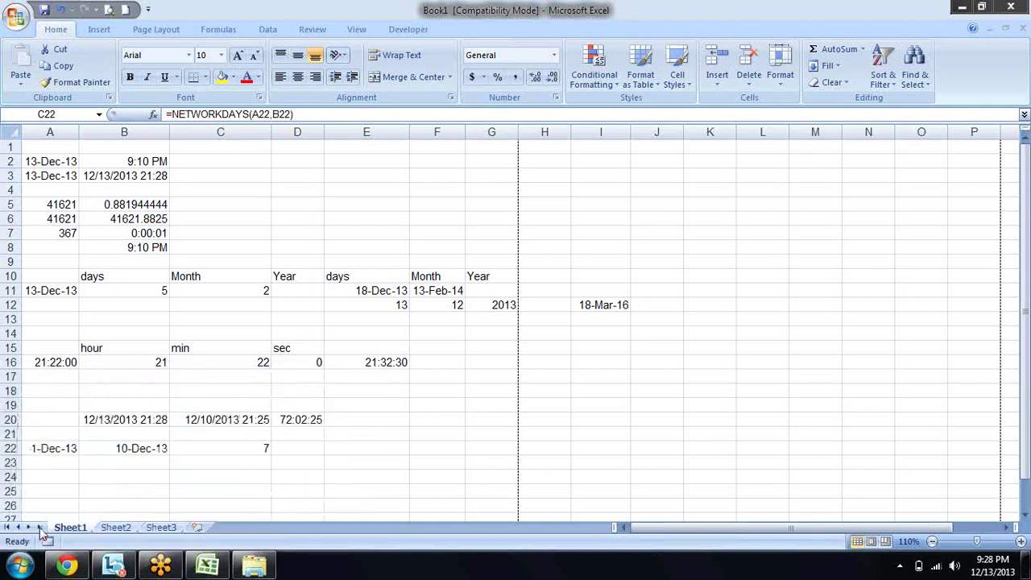
{"action": "key", "text": "super"}
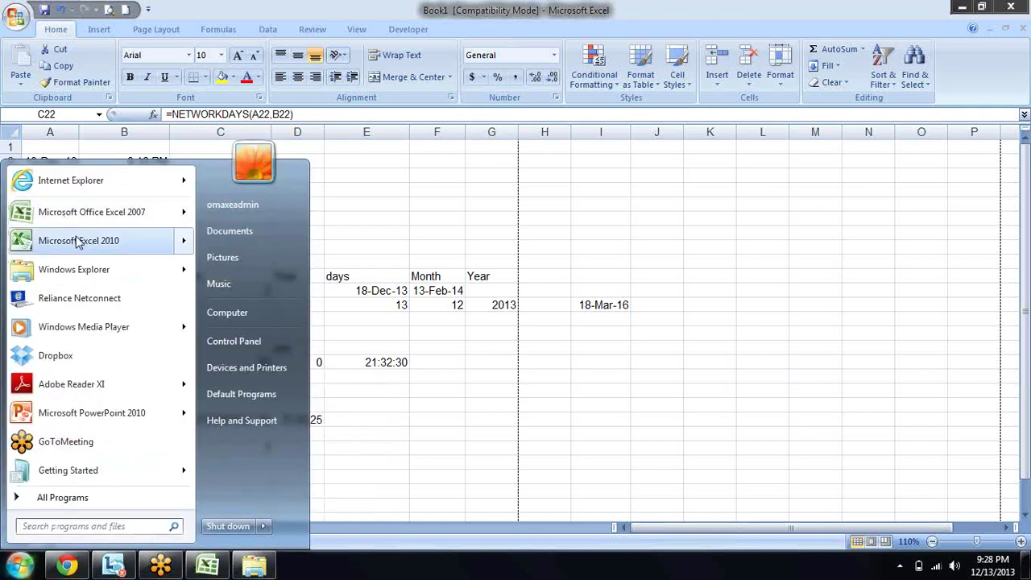
{"action": "left_click", "coordinate": [81, 237]}
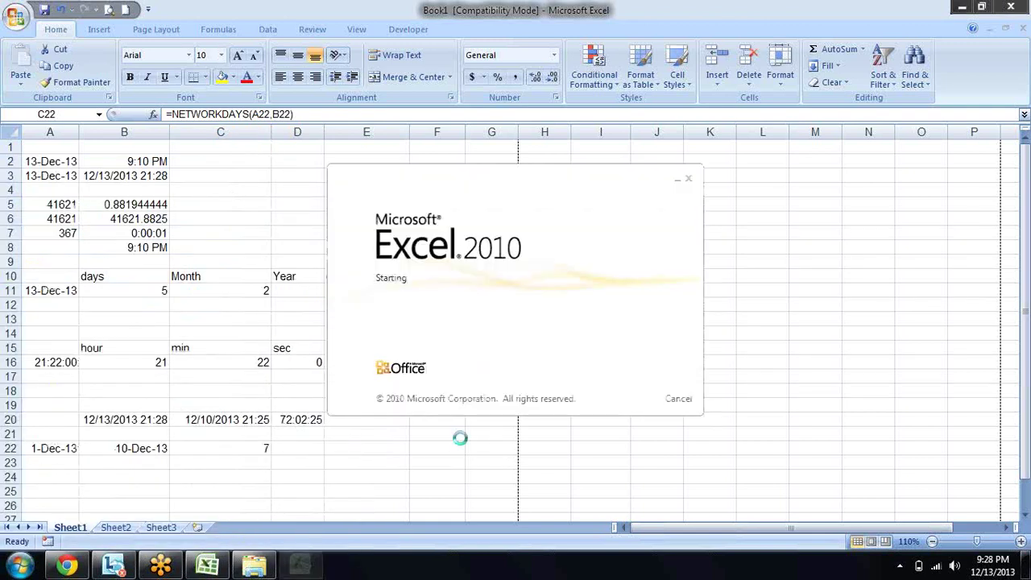
{"action": "type", "text": "n"}
{"action": "key", "text": "BackSpace"}
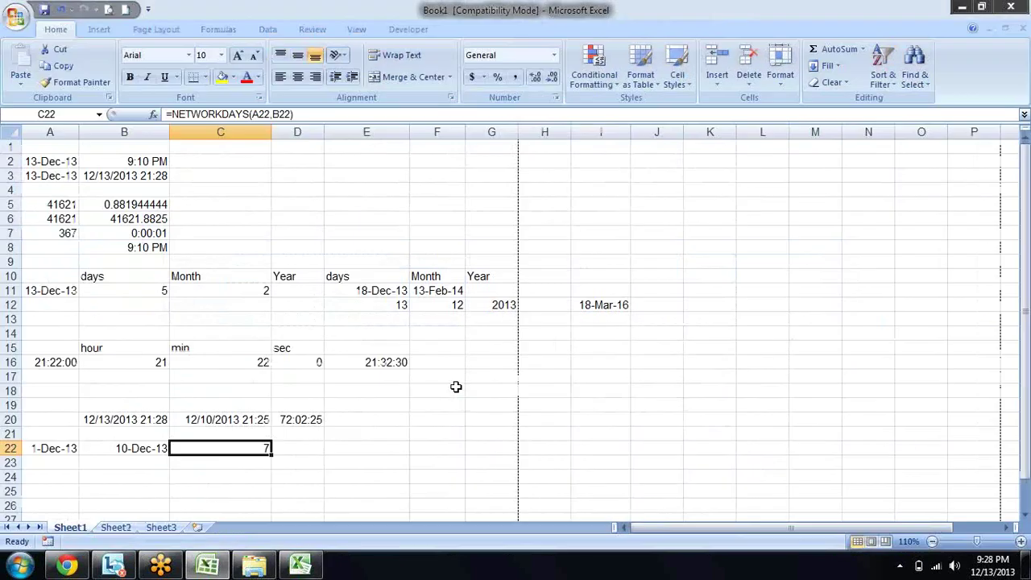
Step: Copy the dates in A22:B22 in Excel 2007 and switch to the Excel 2010 workbook
{"action": "key", "text": "shift+Right"}
{"action": "key", "text": "ctrl+c"}
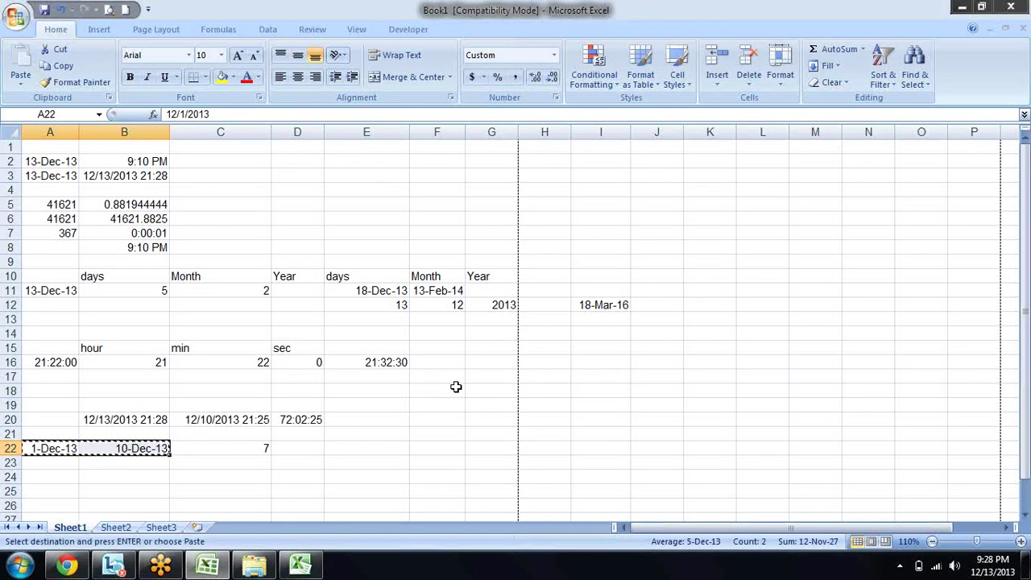
{"action": "key", "text": "alt+Tab"}
{"action": "key", "text": "Return"}
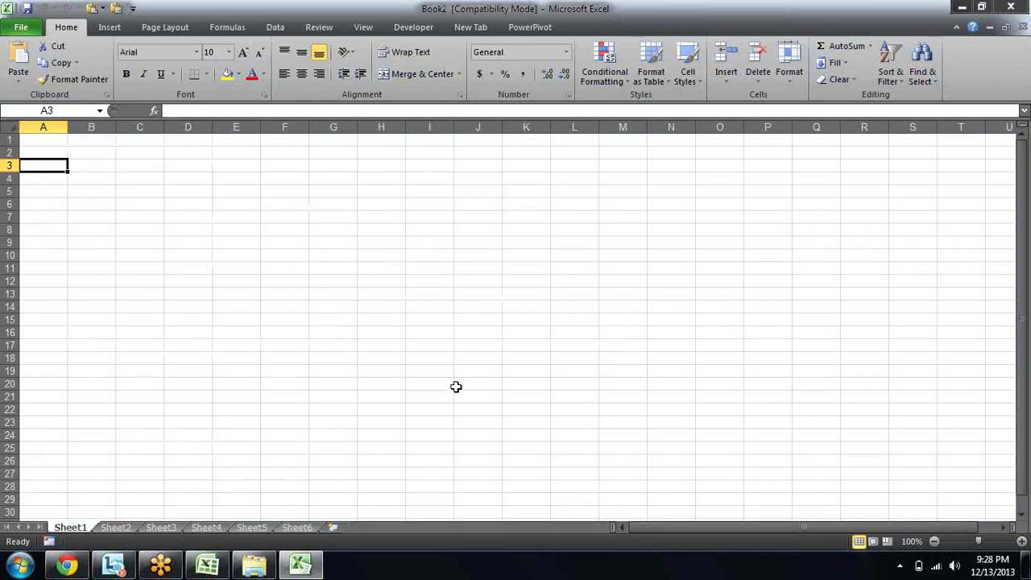
Step: Paste the two dates into A3:B3 and begin =NETWORKDAYS.INTL in C3 with A3 as start date
{"action": "key", "text": "ctrl+v"}
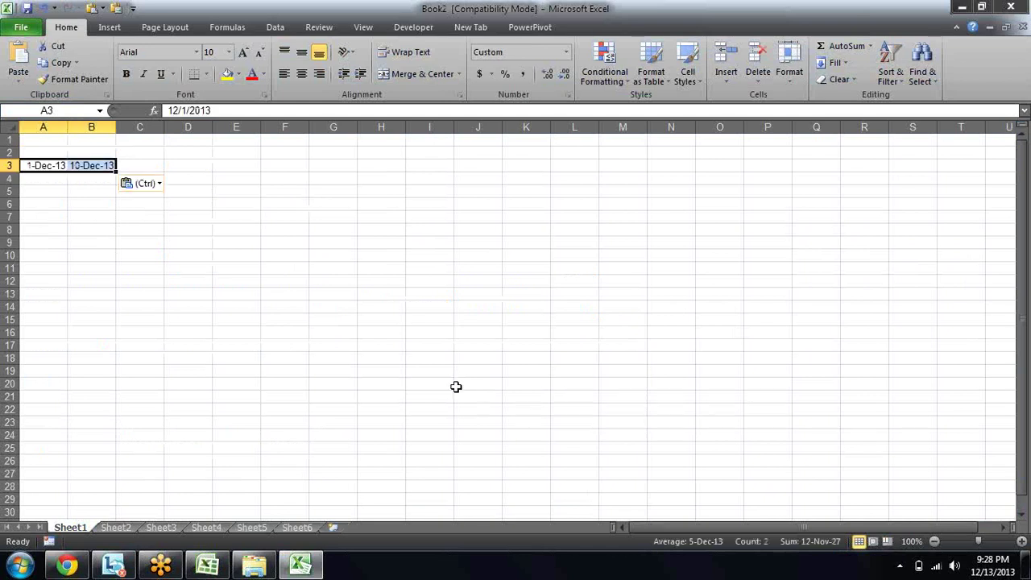
{"action": "key", "text": "Right"}
{"action": "key", "text": "Right"}
{"action": "type", "text": "="}
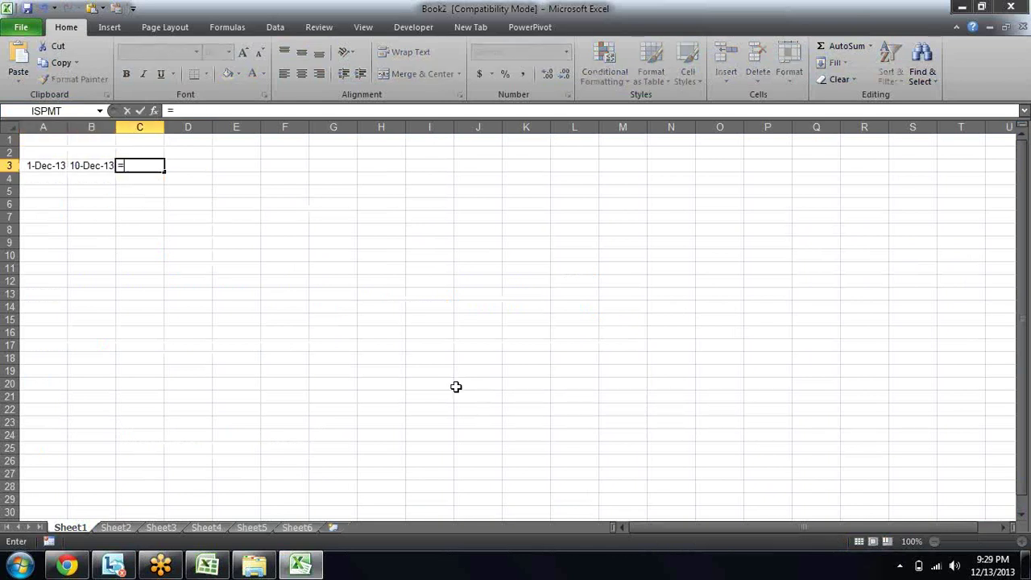
{"action": "type", "text": "net"}
{"action": "key", "text": "Down"}
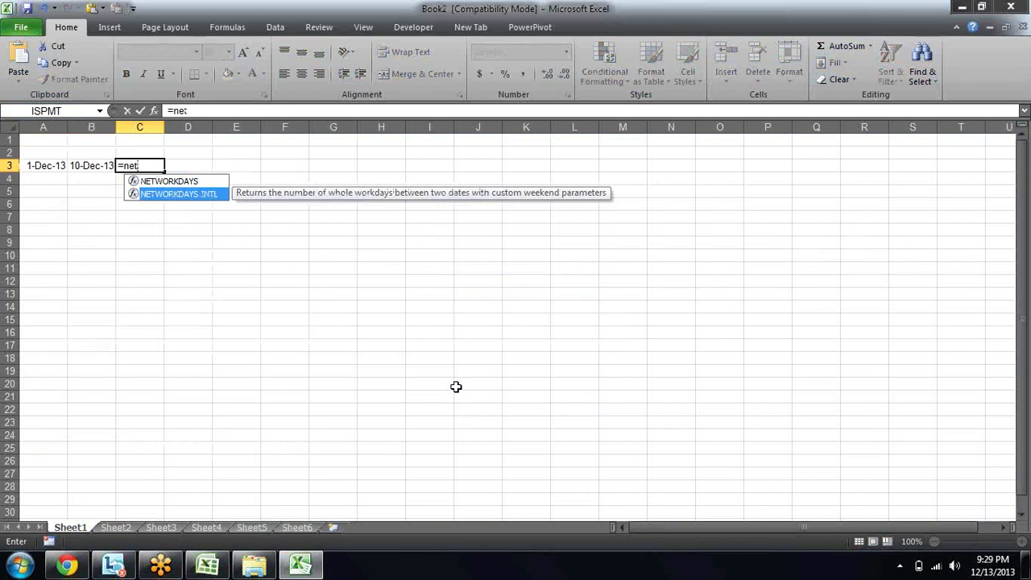
{"action": "key", "text": "Tab"}
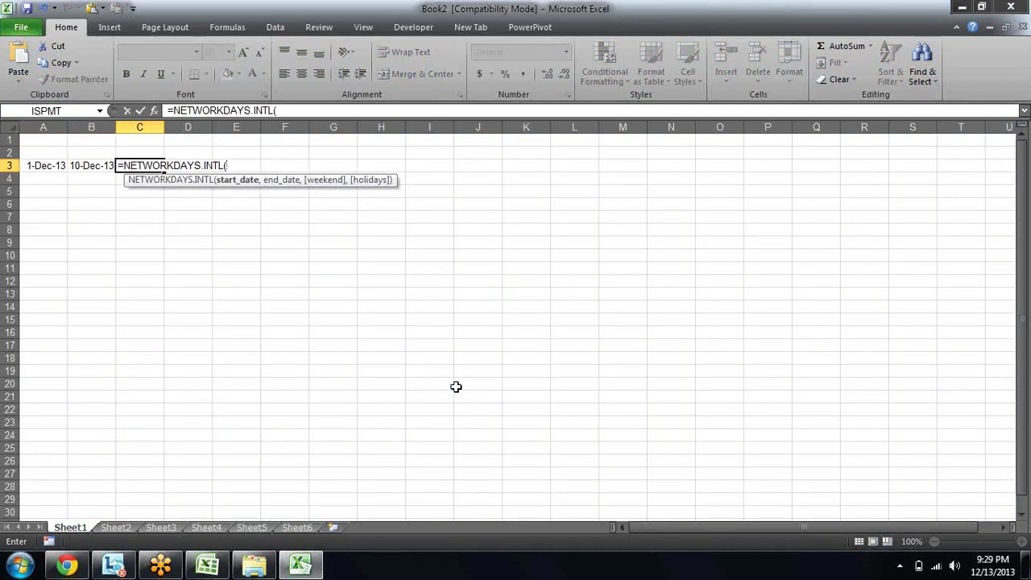
{"action": "key", "text": "Left"}
{"action": "key", "text": "Left"}
{"action": "type", "text": ","}
Step: Complete C3 as =NETWORKDAYS.INTL(A3,B3,11), using the '11 - Sunday only' weekend
{"action": "key", "text": "Left"}
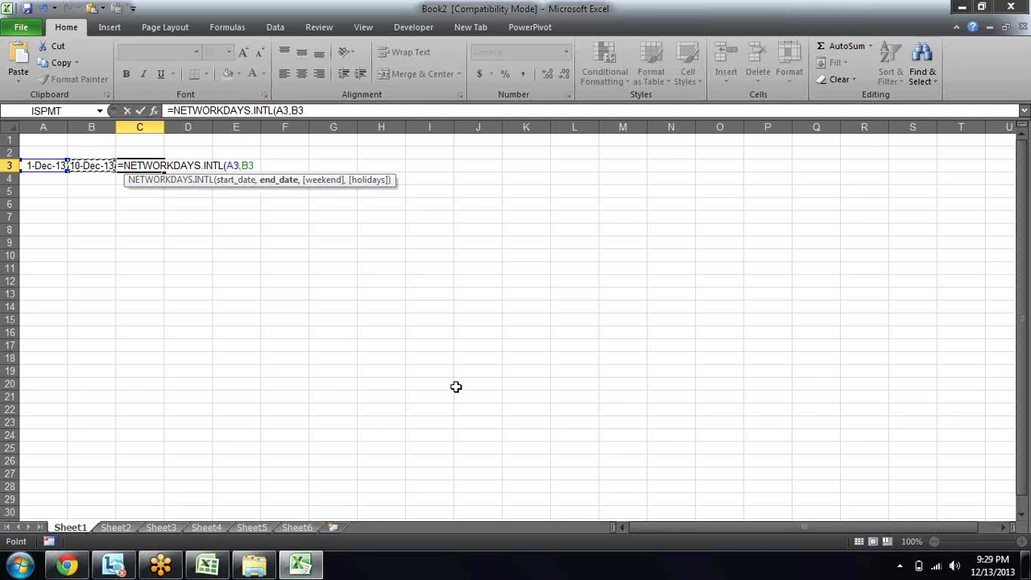
{"action": "type", "text": ","}
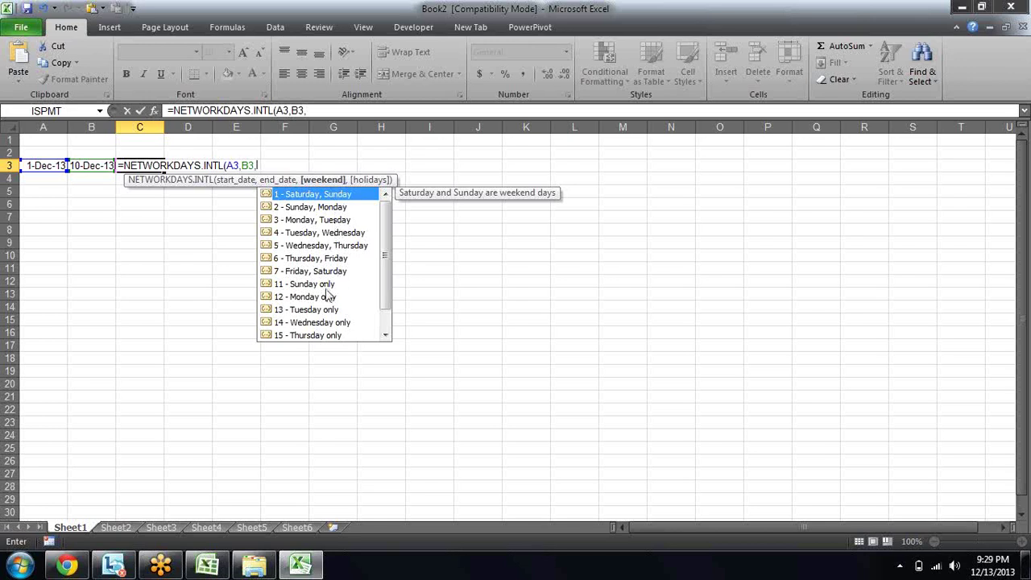
{"action": "left_click", "coordinate": [385, 336]}
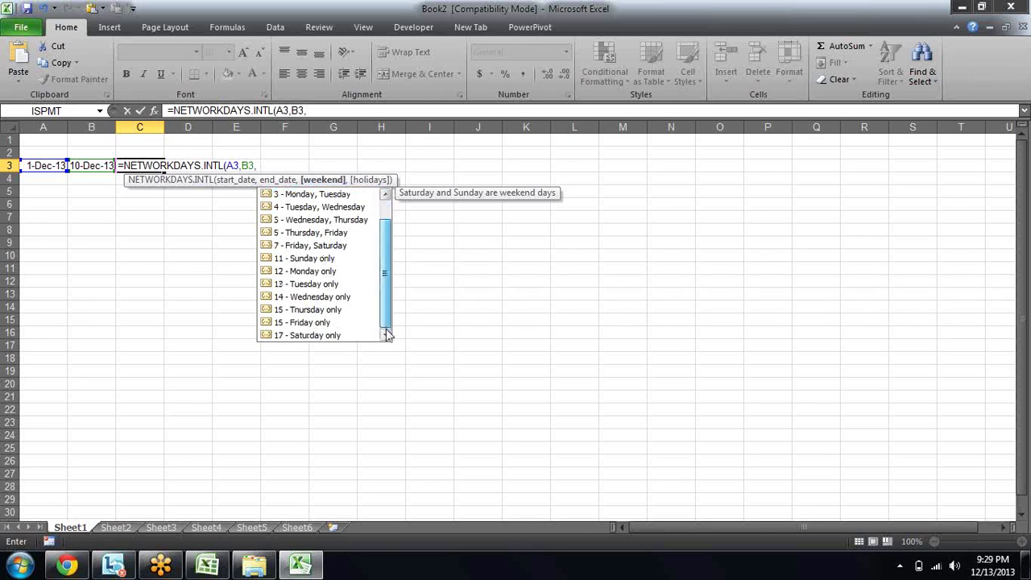
{"action": "double_click", "coordinate": [327, 260]}
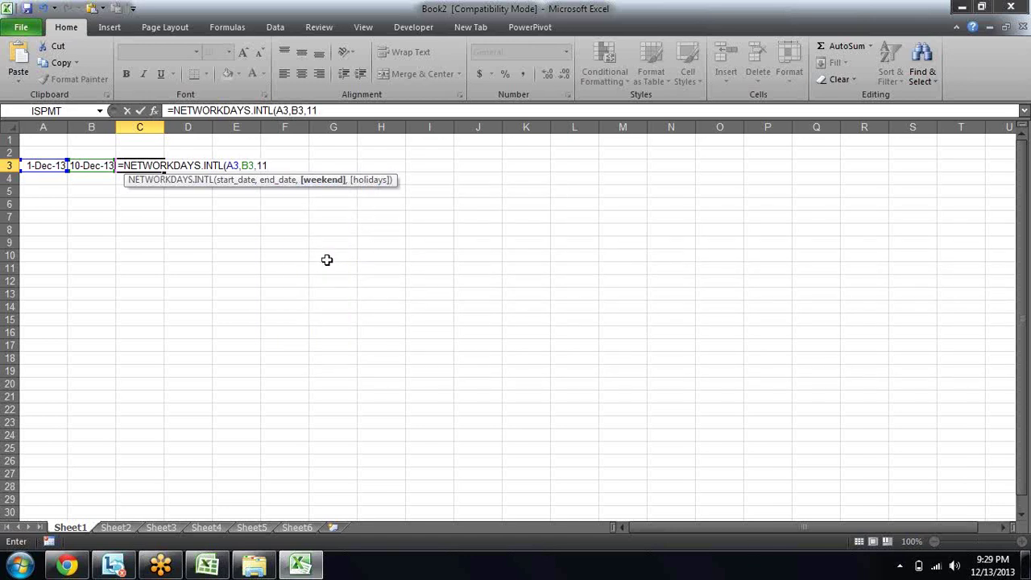
{"action": "type", "text": ")"}
{"action": "key", "text": "Return"}
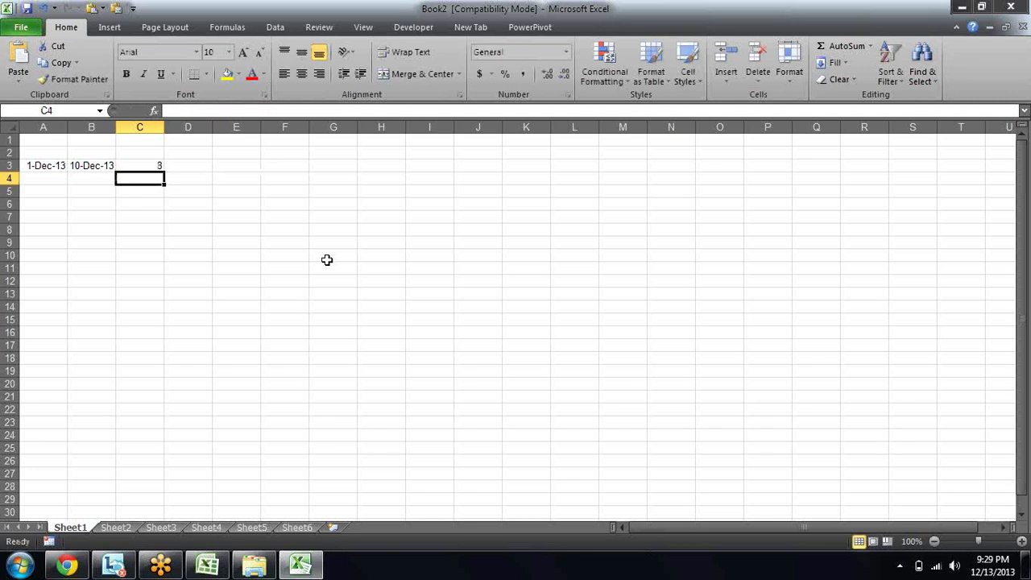
{"action": "key", "text": "Up"}
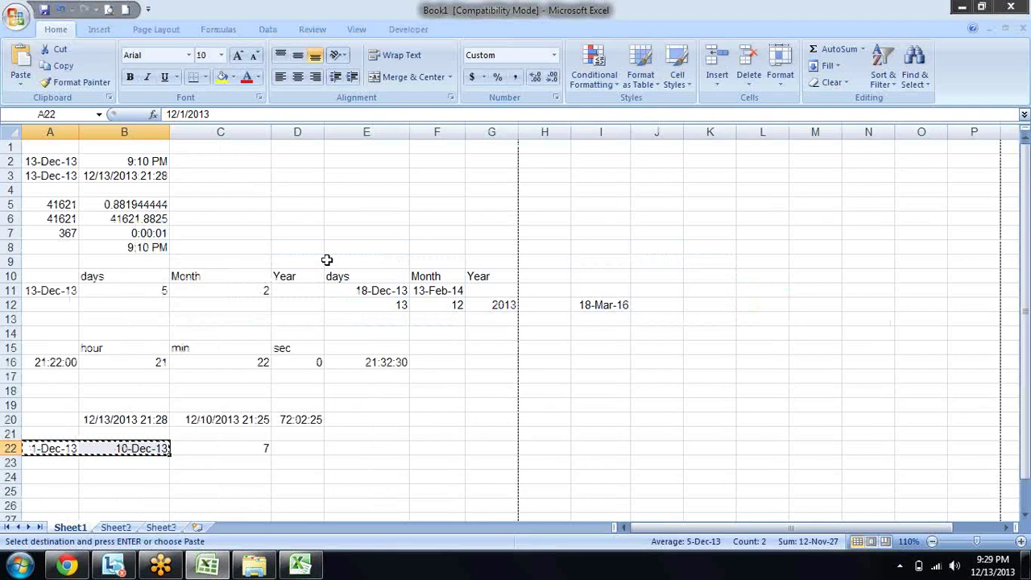
Step: Enter a WORKDAY formula in D22 as A22+C22, which Excel rejects for too few arguments
{"action": "key", "text": "Escape"}
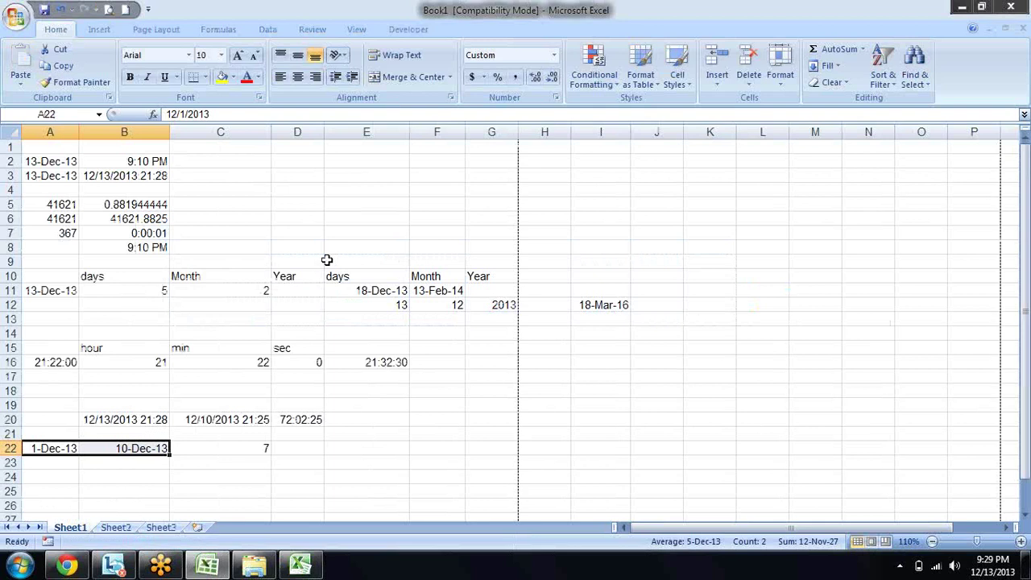
{"action": "key", "text": "Right"}
{"action": "key", "text": "Right"}
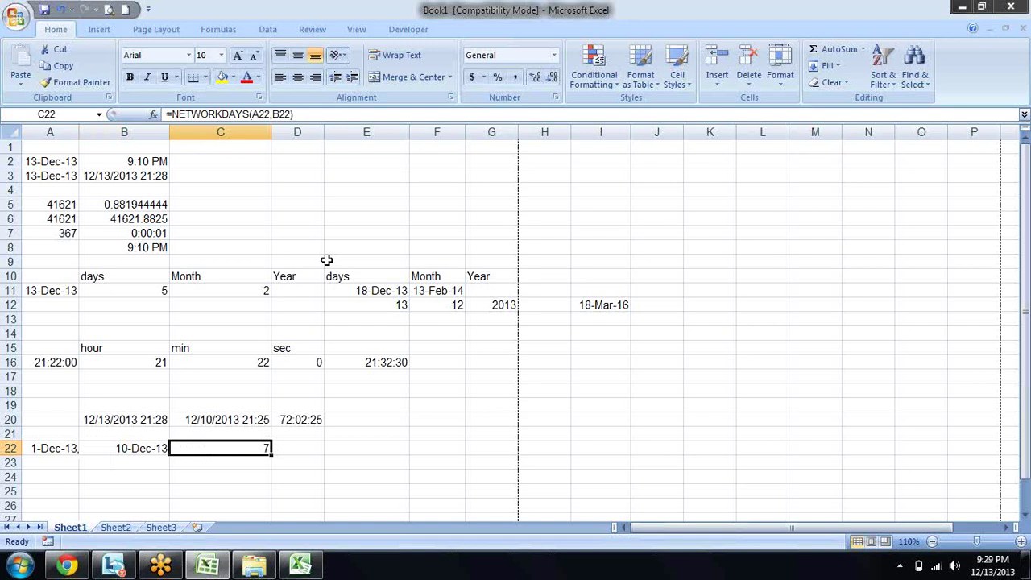
{"action": "key", "text": "Right"}
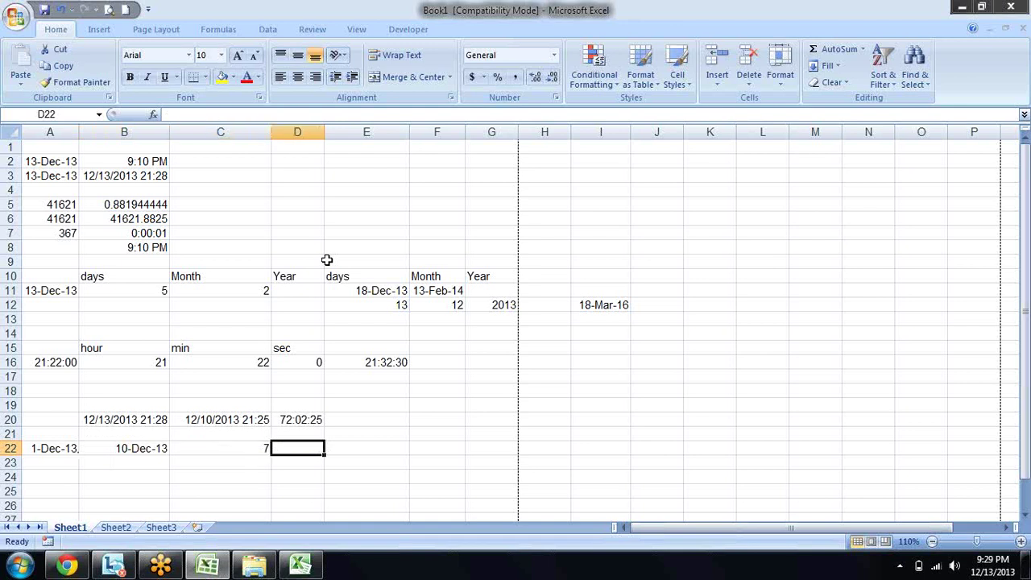
{"action": "type", "text": "="}
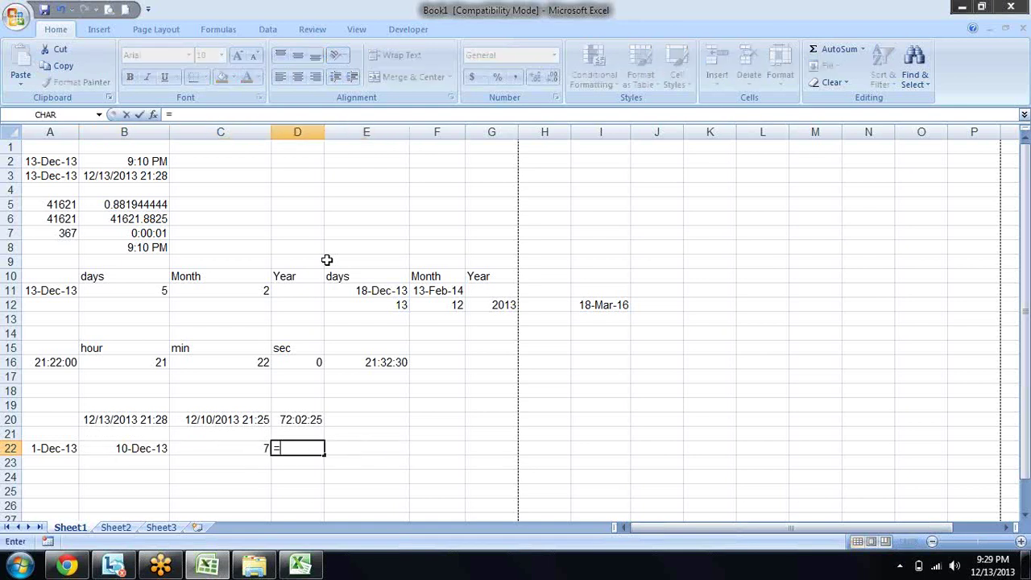
{"action": "type", "text": "wor"}
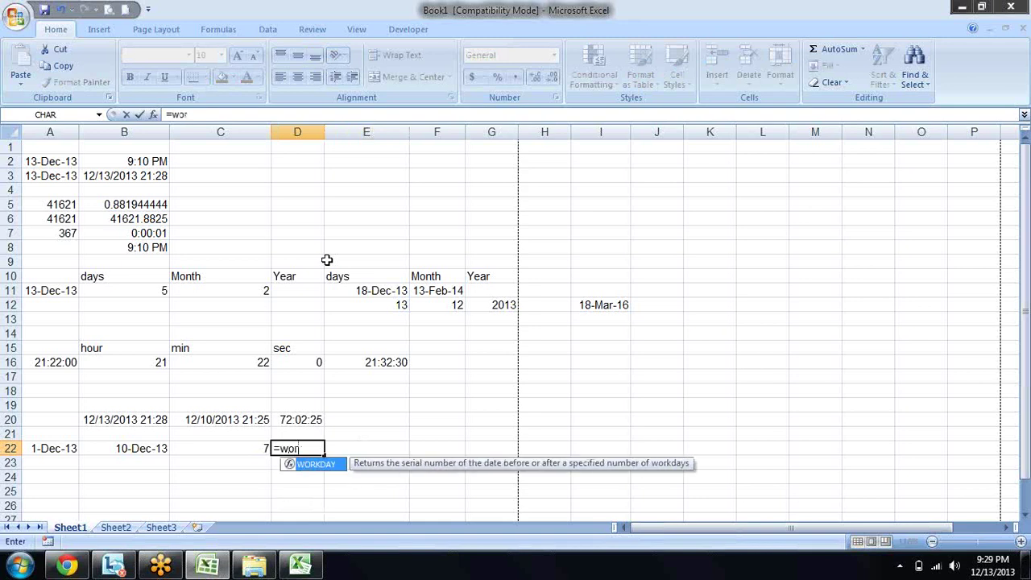
{"action": "key", "text": "Tab"}
{"action": "key", "text": "Left"}
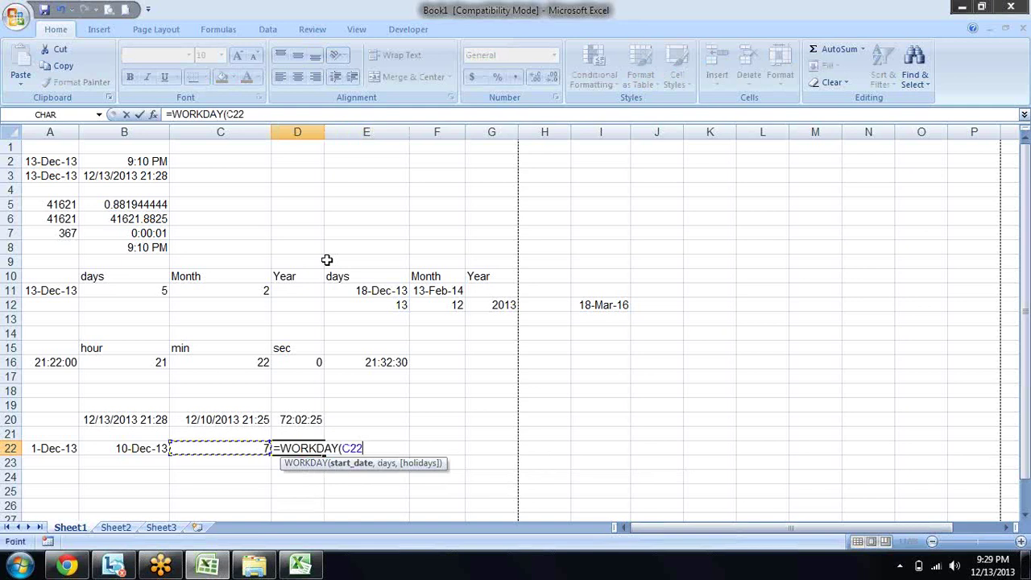
{"action": "key", "text": "Left"}
{"action": "key", "text": "Left"}
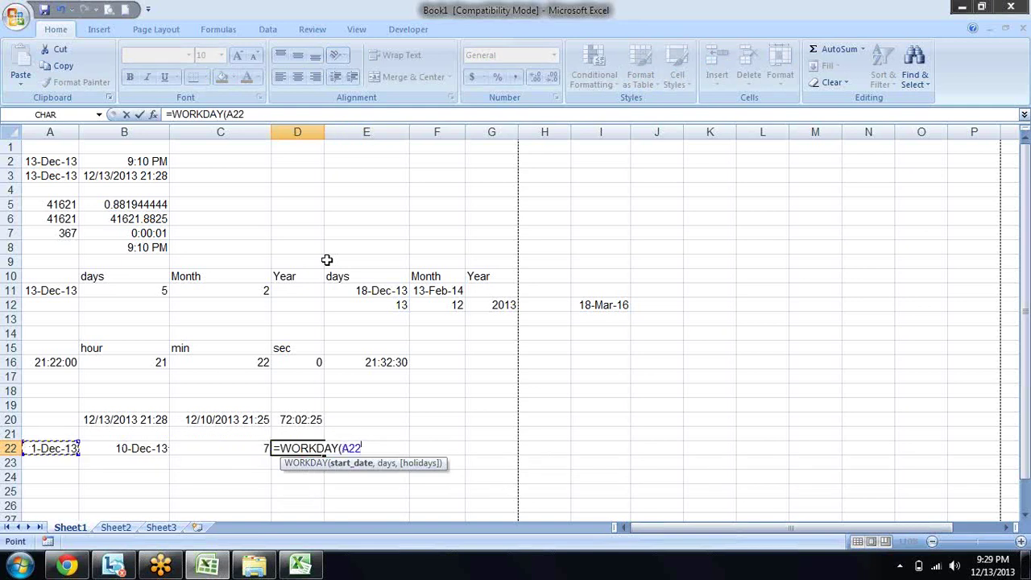
{"action": "type", "text": "+"}
{"action": "key", "text": "Left"}
{"action": "type", "text": ")"}
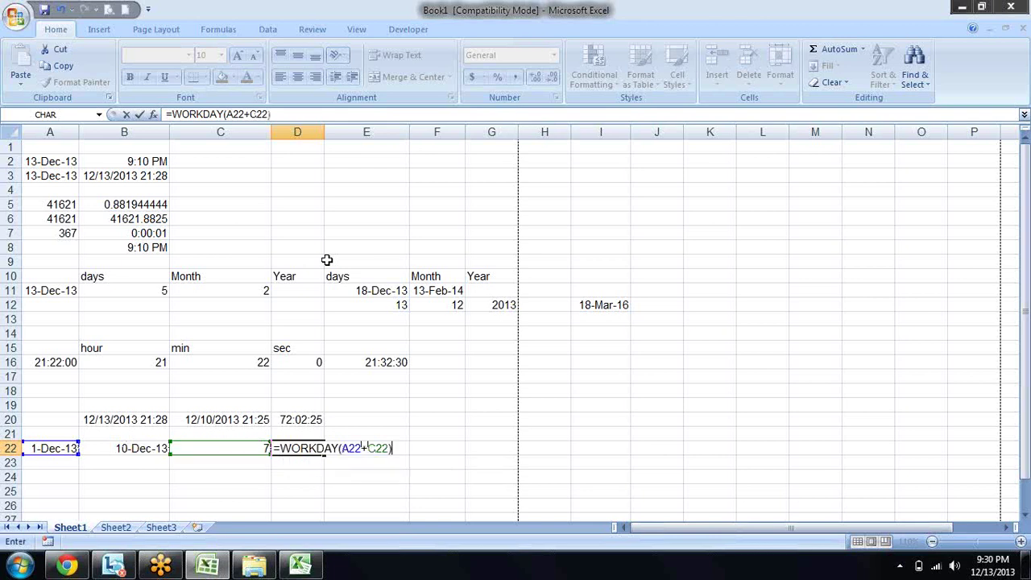
{"action": "key", "text": "Return"}
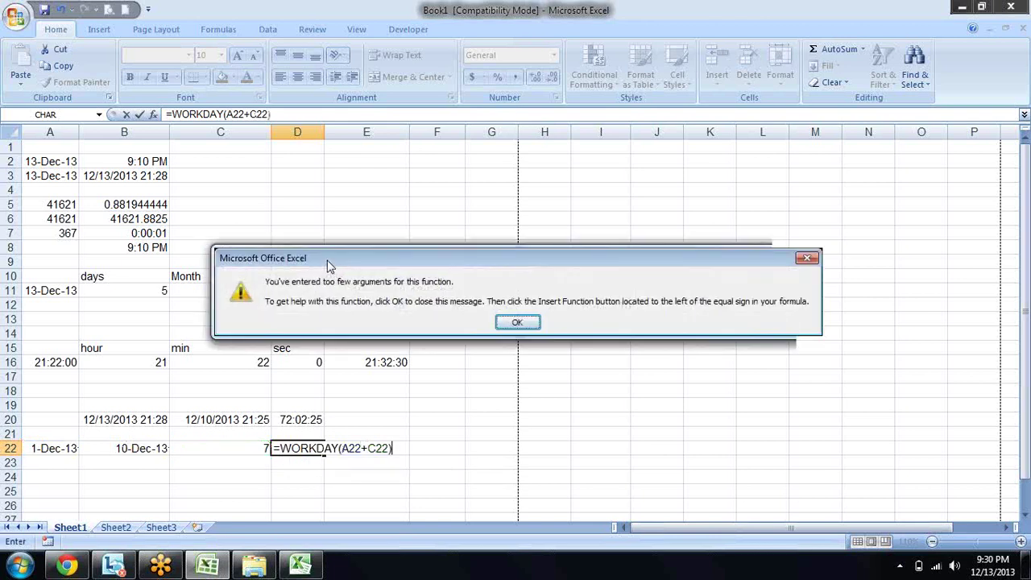
{"action": "key", "text": "Return"}
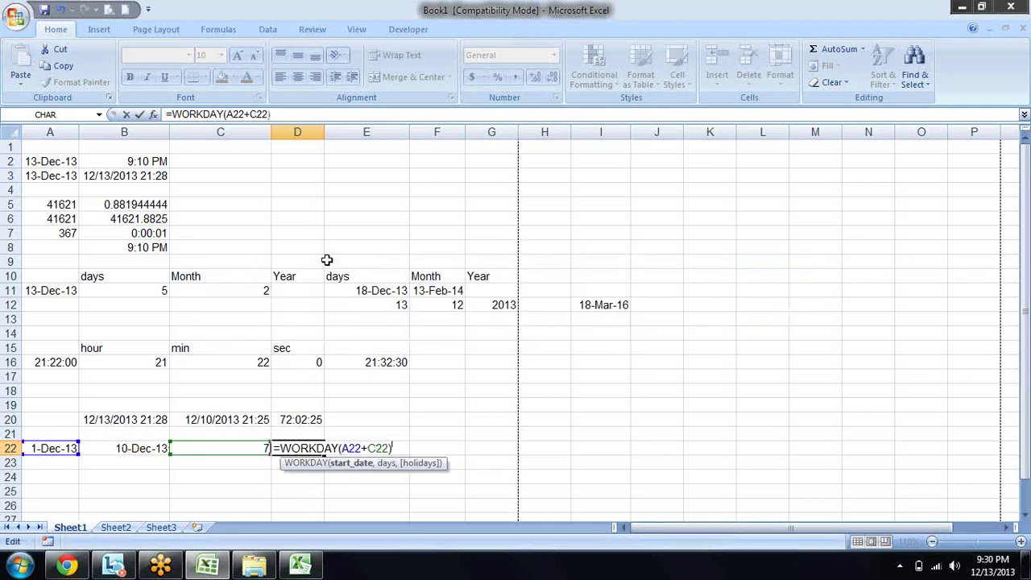
Step: Correct D22 to =WORKDAY(A22,C22) and format the result as a date, 10-Dec-13
{"action": "key", "text": "Left"}
{"action": "key", "text": "Left"}
{"action": "key", "text": "Left"}
{"action": "key", "text": "BackSpace"}
{"action": "type", "text": ","}
{"action": "key", "text": "Return"}
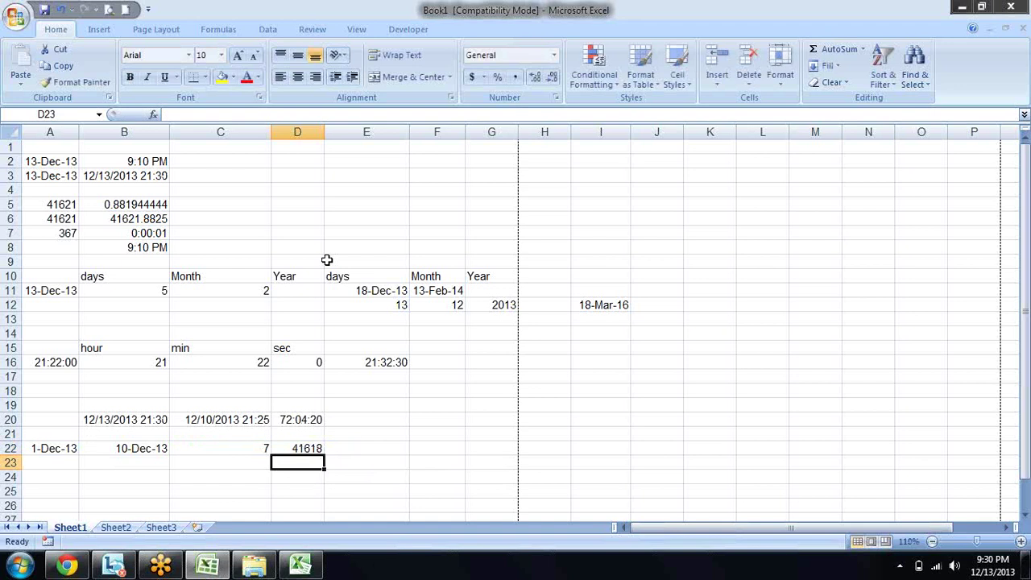
{"action": "key", "text": "Up"}
{"action": "key", "text": "ctrl+shift+3"}
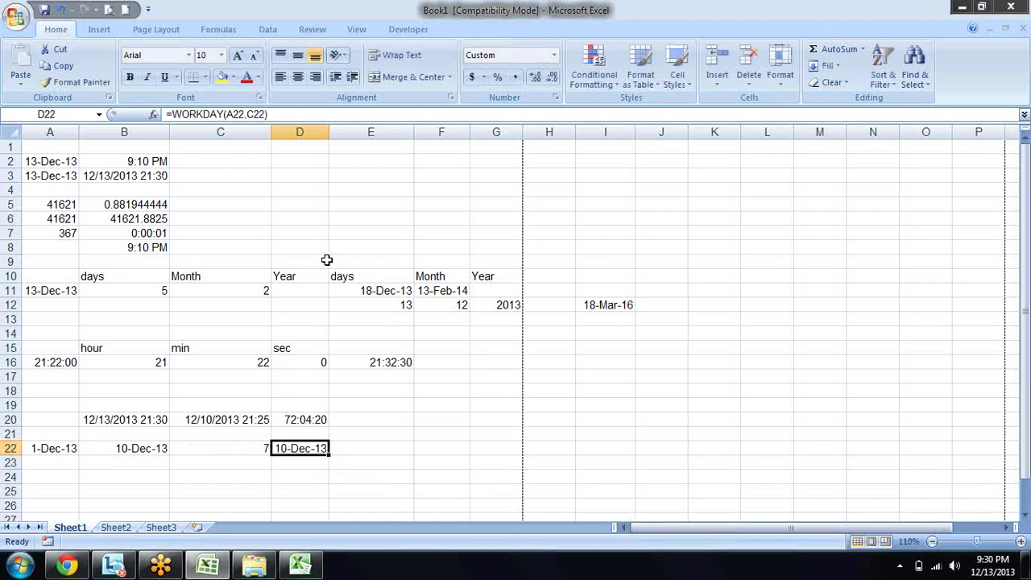
Step: Review the B22 end date and the NETWORKDAYS count of 7 in C22, then move toward row 24
{"action": "key", "text": "Left"}
{"action": "key", "text": "Left"}
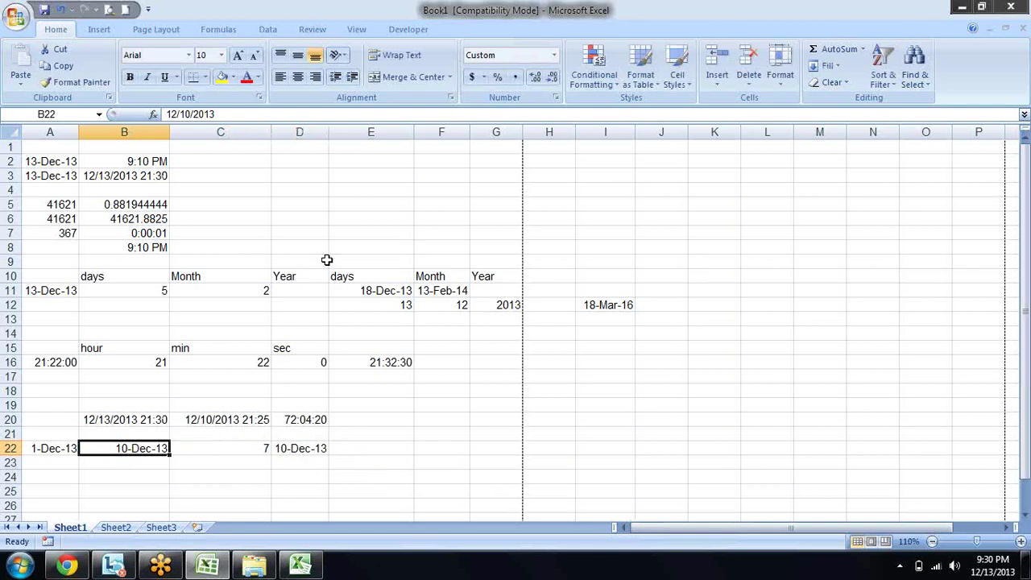
{"action": "key", "text": "Left"}
{"action": "key", "text": "Right"}
{"action": "key", "text": "Right"}
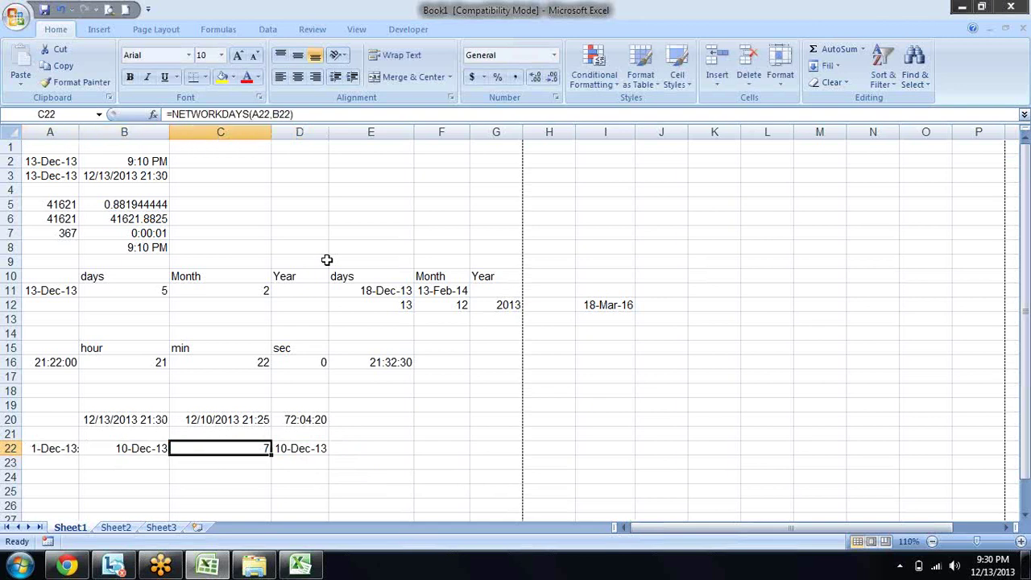
{"action": "key", "text": "Right"}
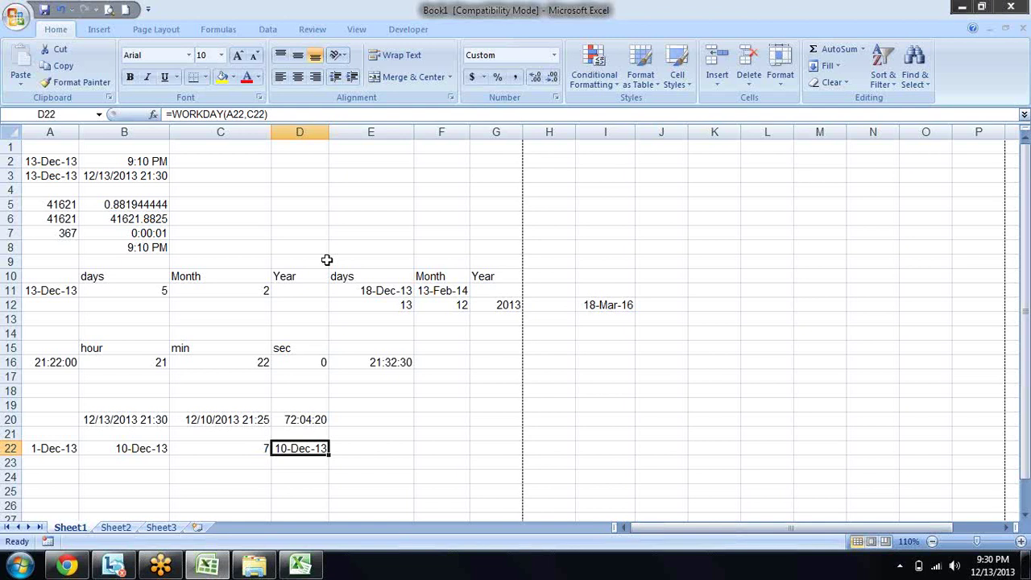
{"action": "key", "text": "Down"}
{"action": "key", "text": "Down"}
{"action": "key", "text": "Down"}
{"action": "key", "text": "Down"}
{"action": "key", "text": "Down"}
{"action": "key", "text": "Up"}
{"action": "key", "text": "Up"}
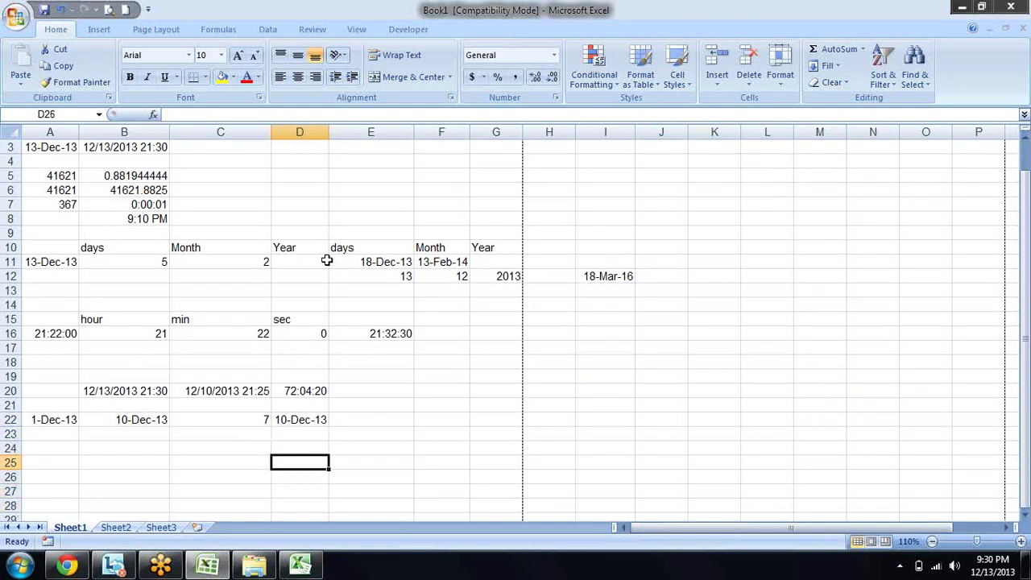
{"action": "key", "text": "Up"}
Step: Browse the Date & Time function list on the Formulas ribbon
{"action": "key", "text": "Left"}
{"action": "key", "text": "Left"}
{"action": "key", "text": "Left"}
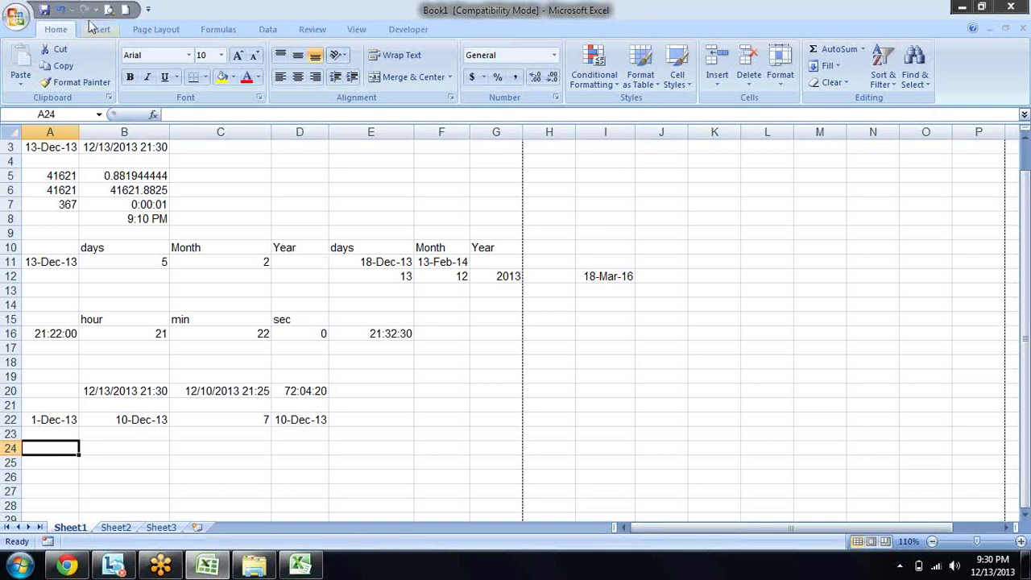
{"action": "left_click", "coordinate": [218, 30]}
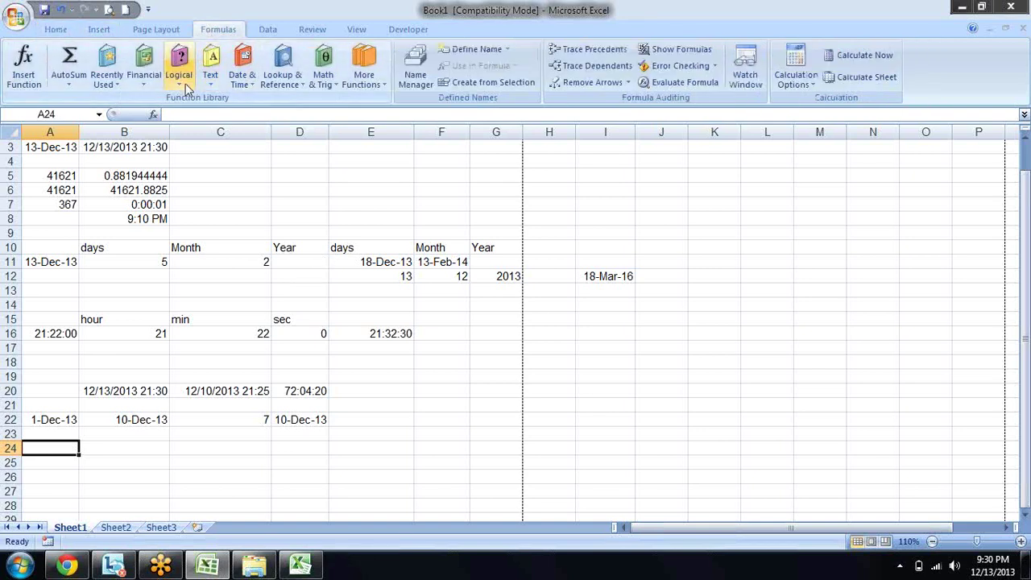
{"action": "left_click", "coordinate": [243, 83]}
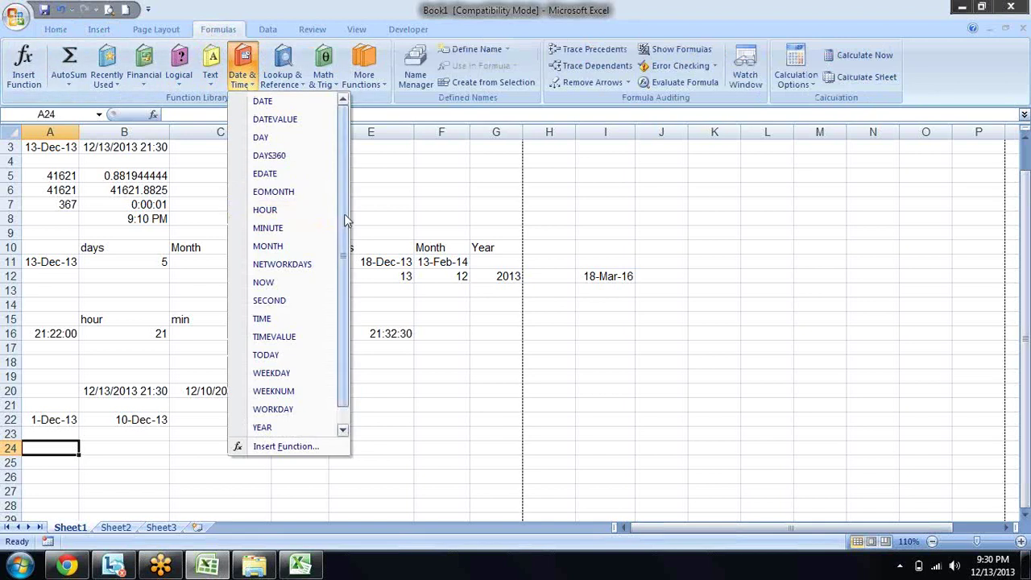
{"action": "left_click_drag", "start_coordinate": [344, 213], "coordinate": [344, 232]}
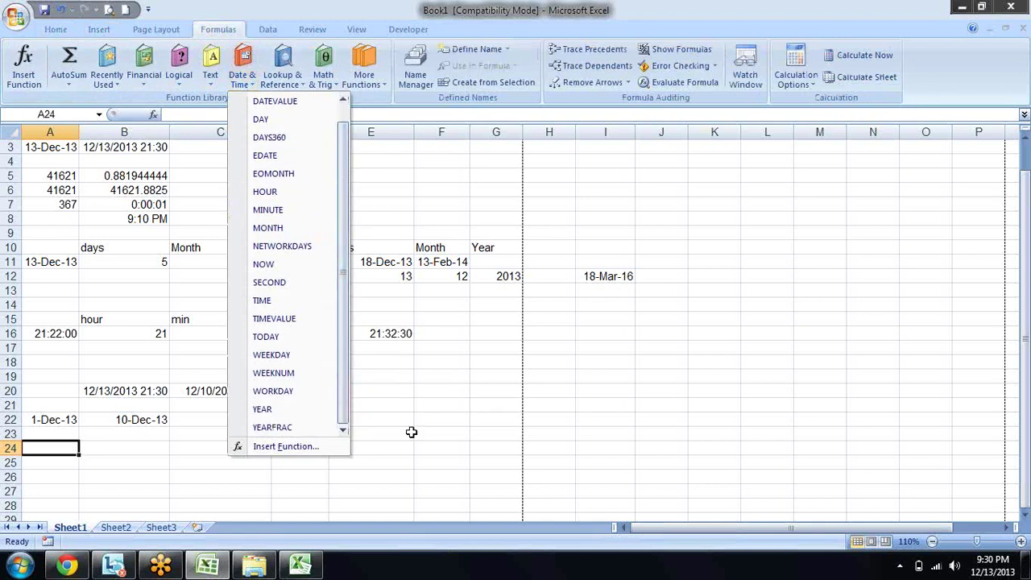
{"action": "left_click", "coordinate": [399, 490]}
Step: Start a DATEDIF formula in A24, cancel it, and move up to A23
{"action": "type", "text": "=d"}
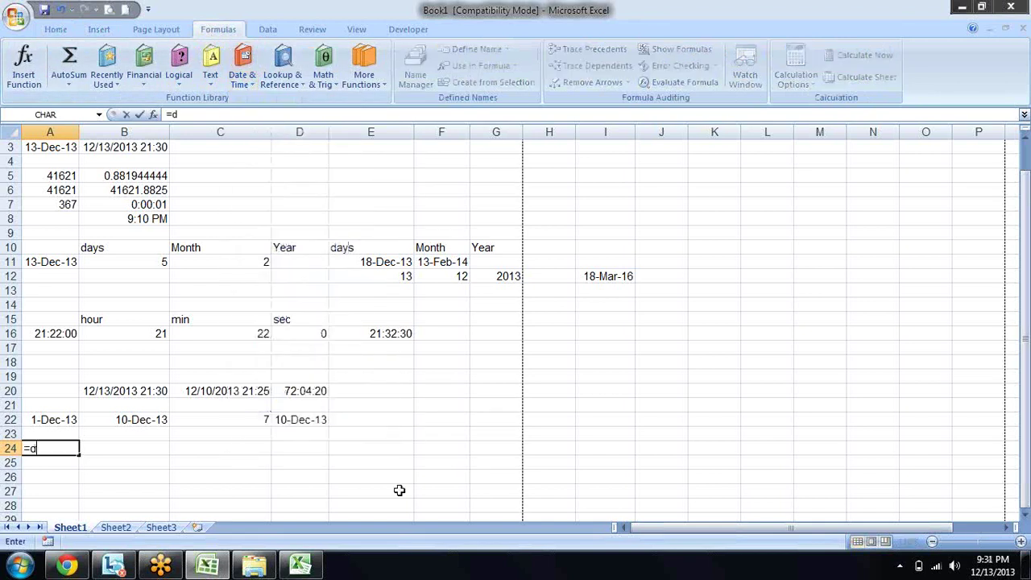
{"action": "type", "text": "ated"}
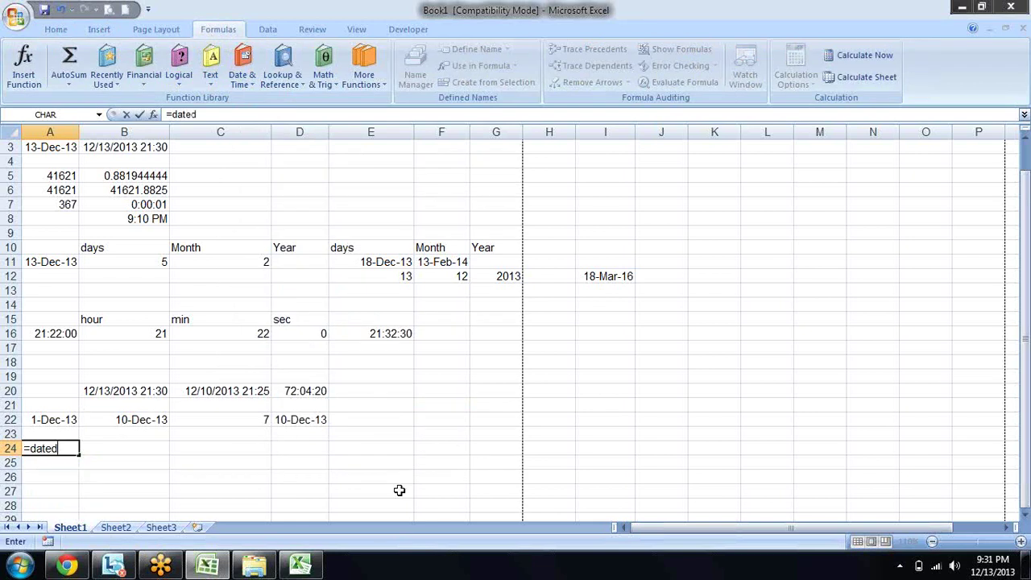
{"action": "type", "text": "if"}
{"action": "type", "text": "("}
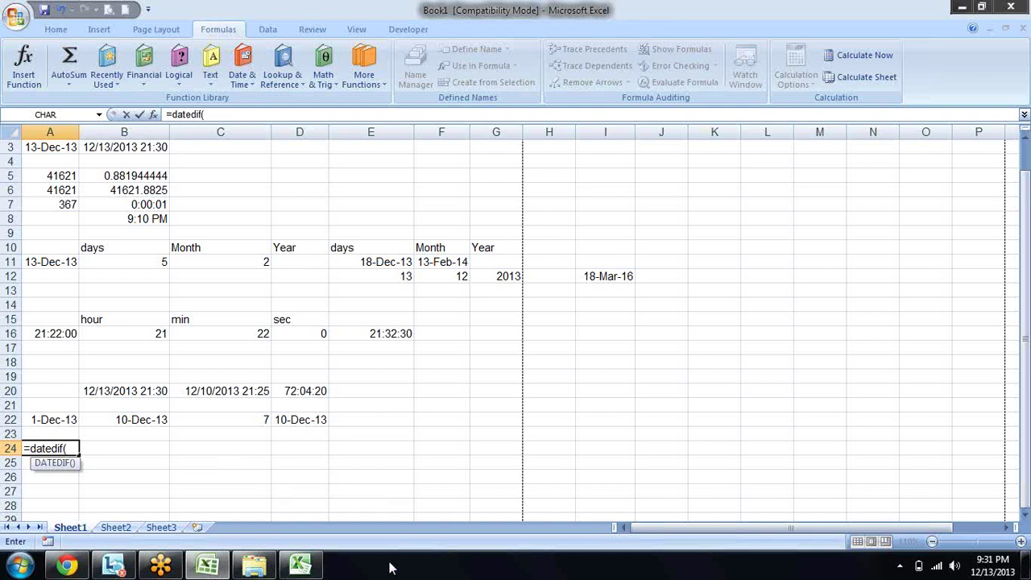
{"action": "type", "text": "\"17-"}
{"action": "key", "text": "BackSpace"}
{"action": "key", "text": "BackSpace"}
{"action": "key", "text": "BackSpace"}
{"action": "key", "text": "BackSpace"}
{"action": "key", "text": "Escape"}
{"action": "key", "text": "Up"}
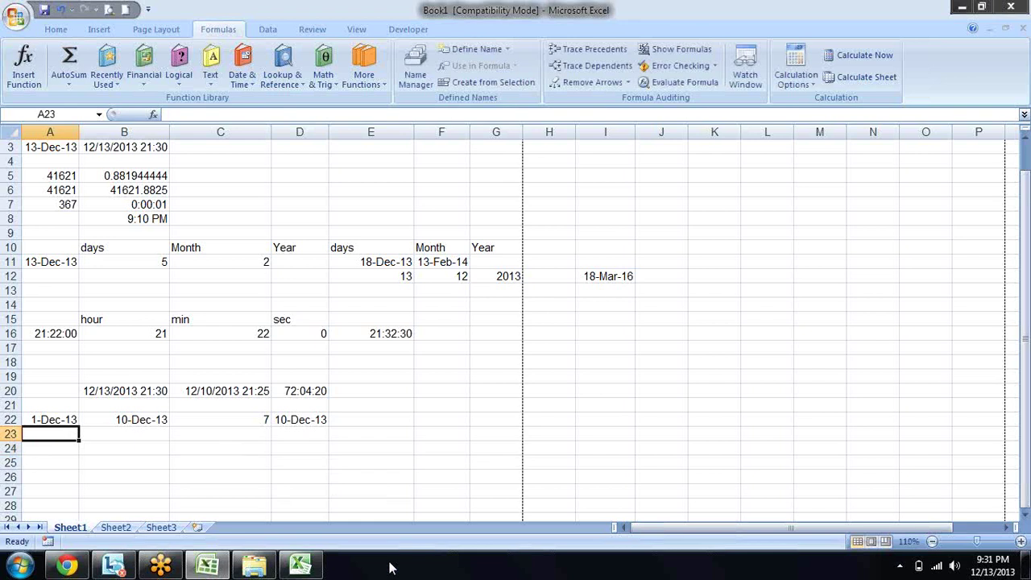
Step: Enter the birth date in A23 and =DATEDIF(A23,TODAY(),"Y") in A24, giving an age of 28
{"action": "type", "text": "17-sep"}
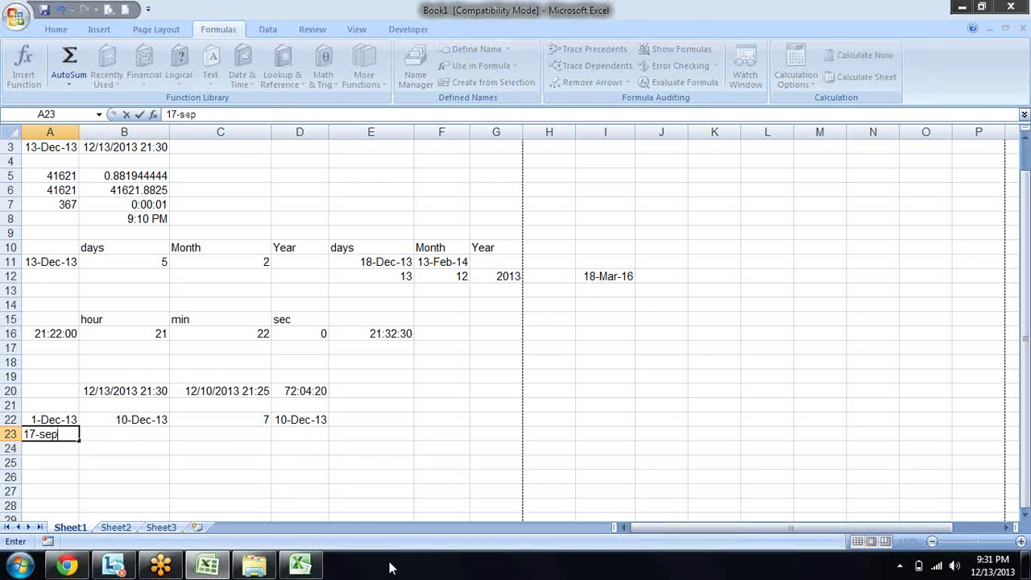
{"action": "type", "text": "-1986"}
{"action": "key", "text": "Return"}
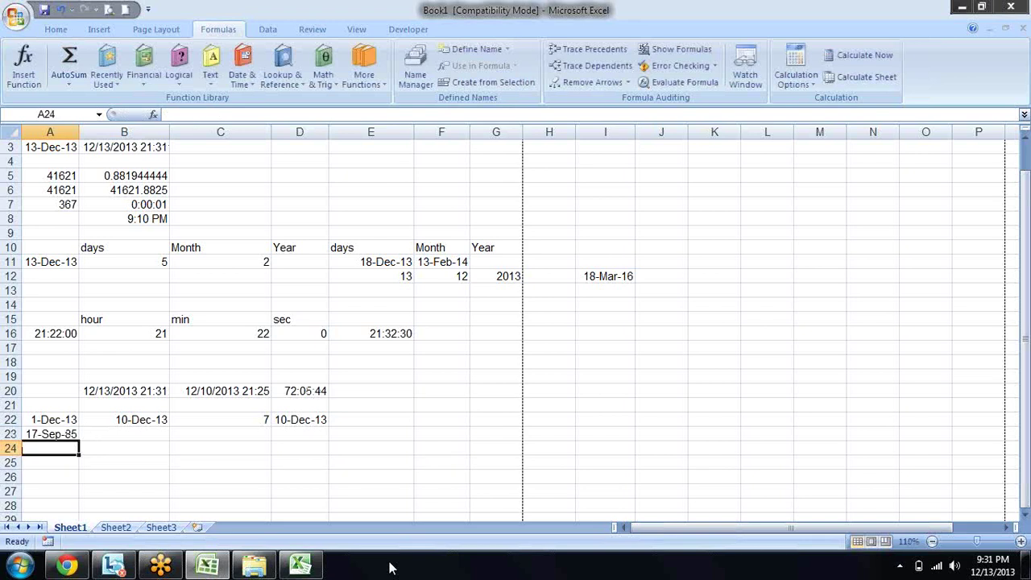
{"action": "type", "text": "="}
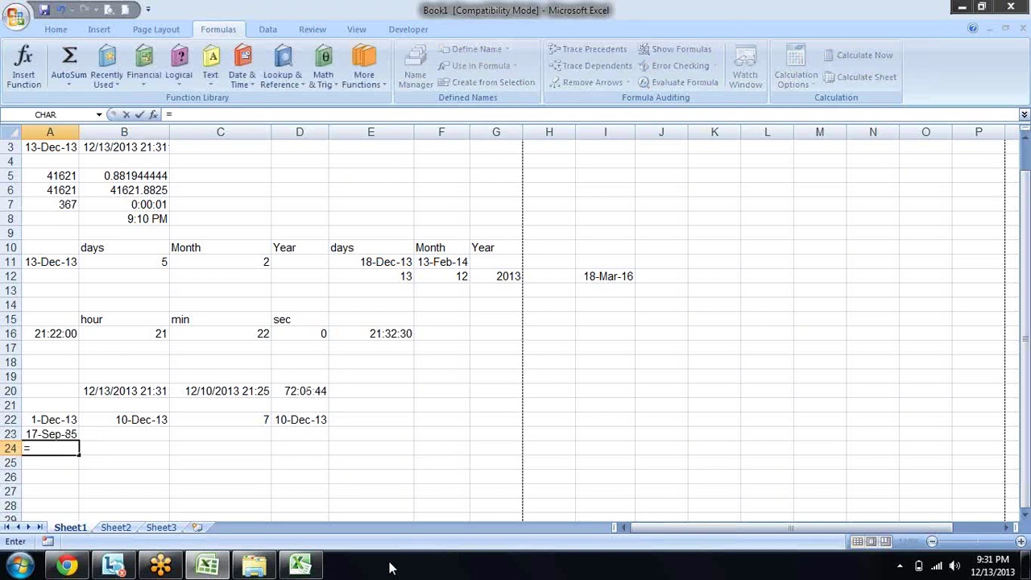
{"action": "type", "text": "date"}
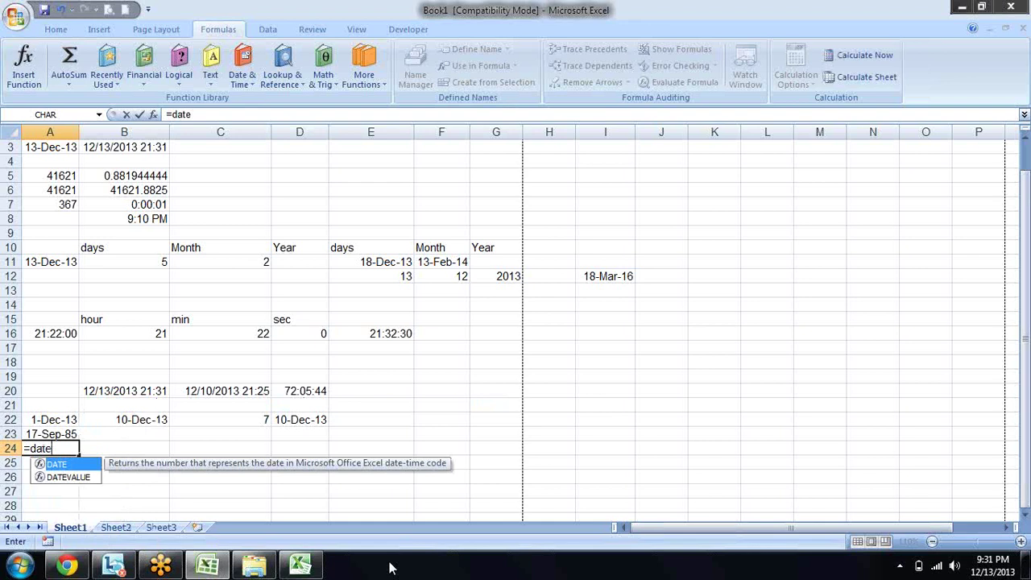
{"action": "type", "text": "d"}
{"action": "type", "text": "if"}
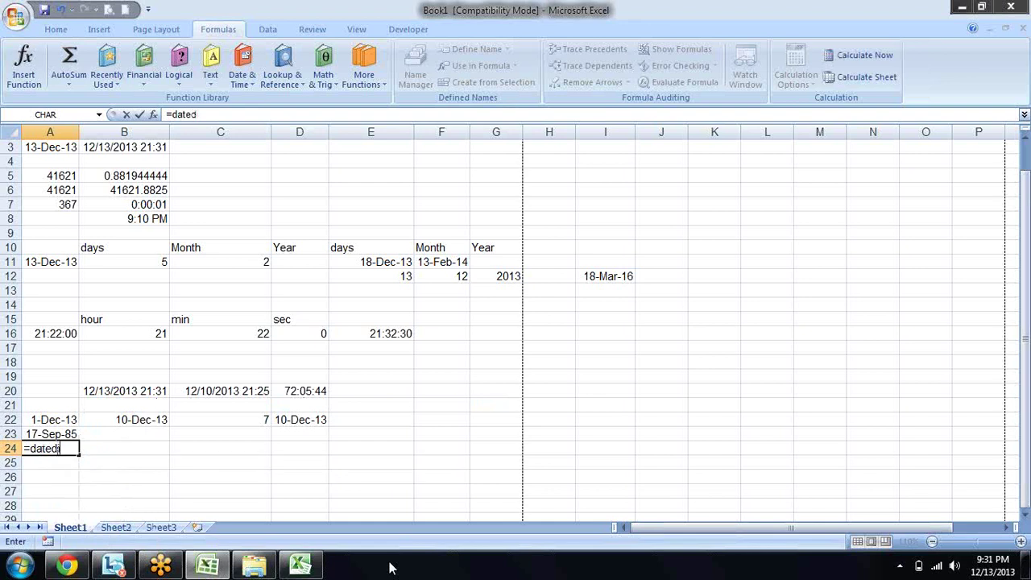
{"action": "type", "text": "("}
{"action": "key", "text": "Up"}
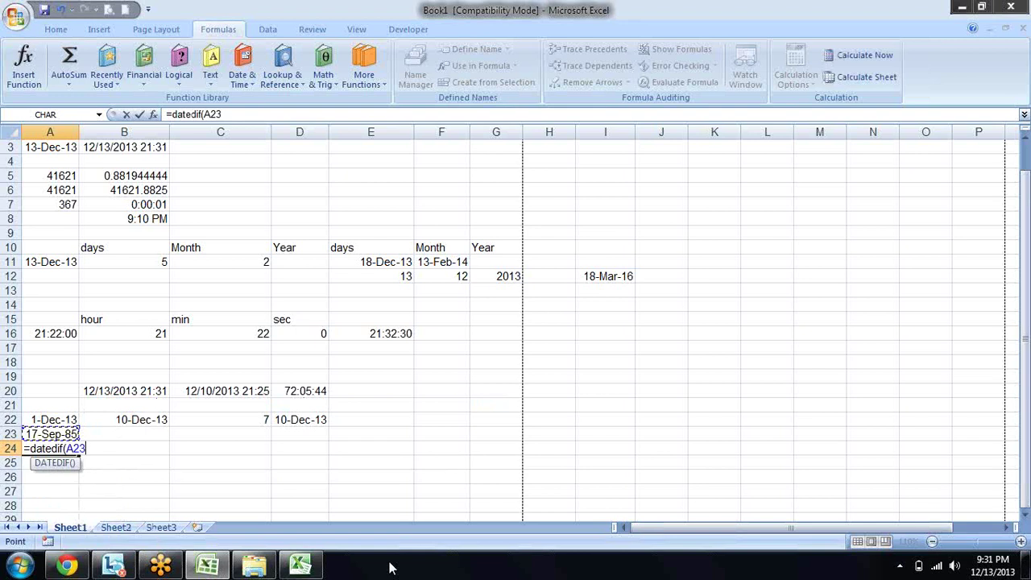
{"action": "type", "text": ","}
{"action": "type", "text": "Toda"}
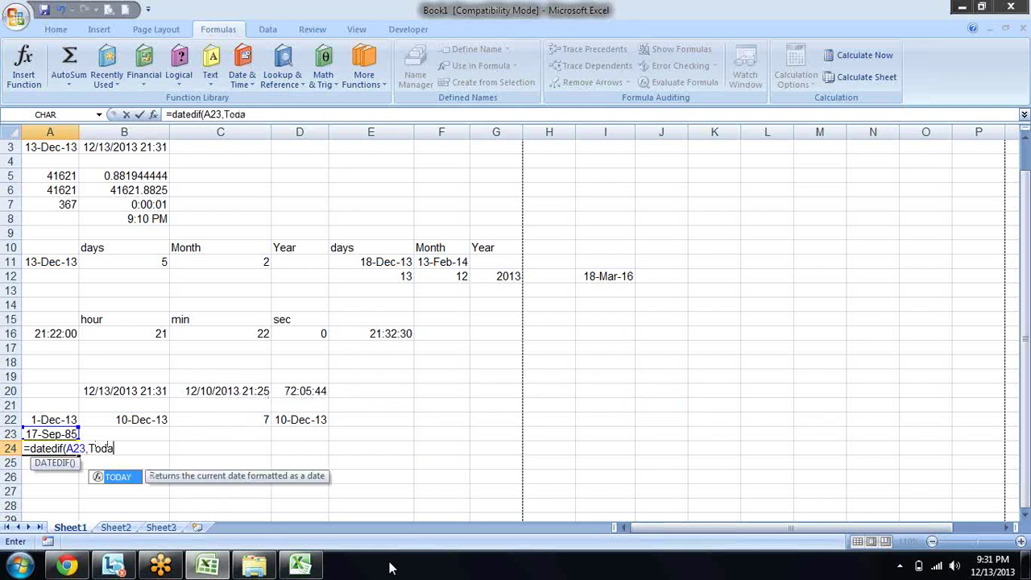
{"action": "key", "text": "Tab"}
{"action": "type", "text": ")"}
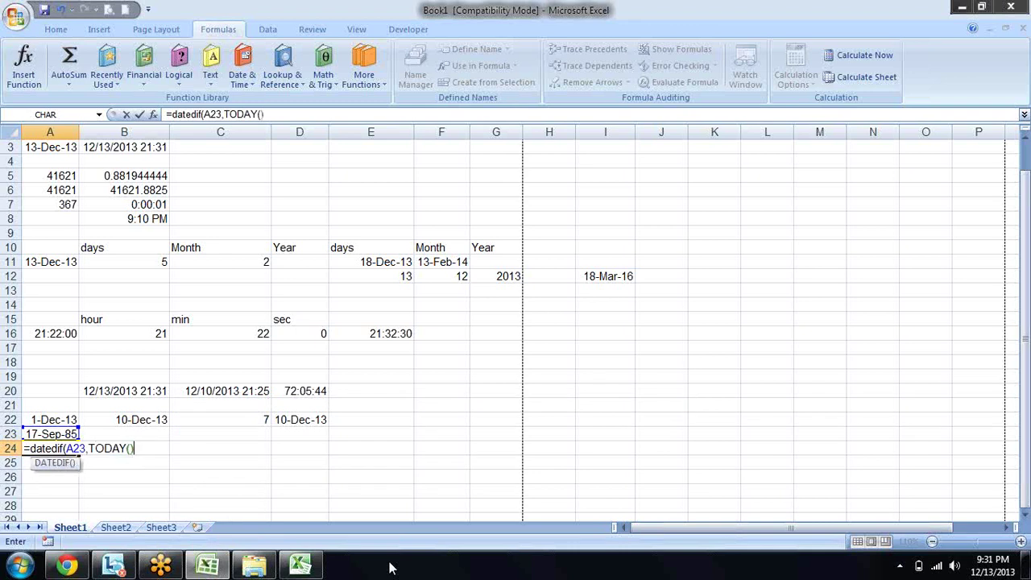
{"action": "type", "text": ","}
{"action": "type", "text": "\""}
{"action": "type", "text": "Y"}
{"action": "type", "text": "\")"}
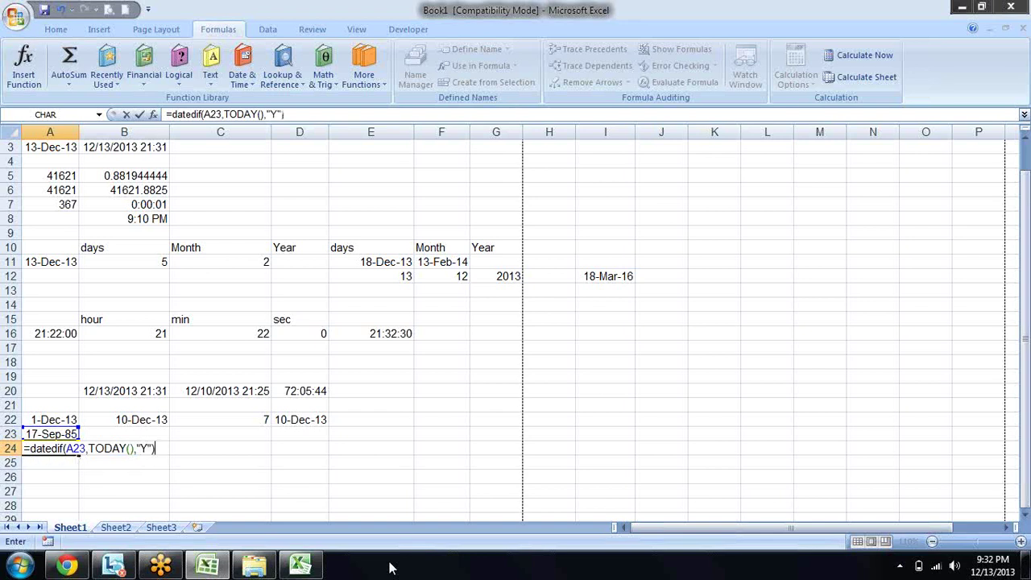
{"action": "key", "text": "Return"}
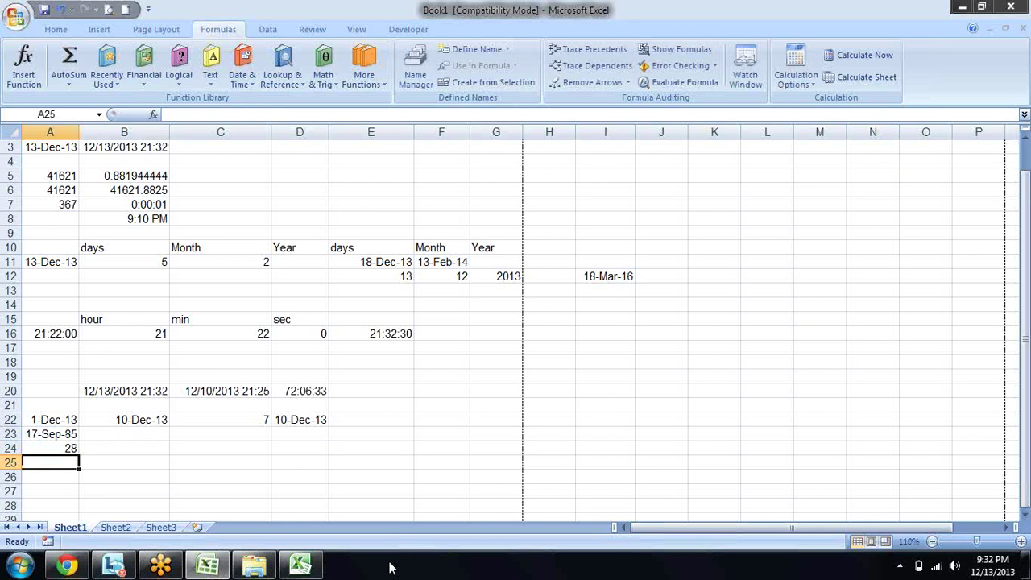
Step: Change the A24 DATEDIF unit from "Y" to "m" to show 338 months
{"action": "key", "text": "Up"}
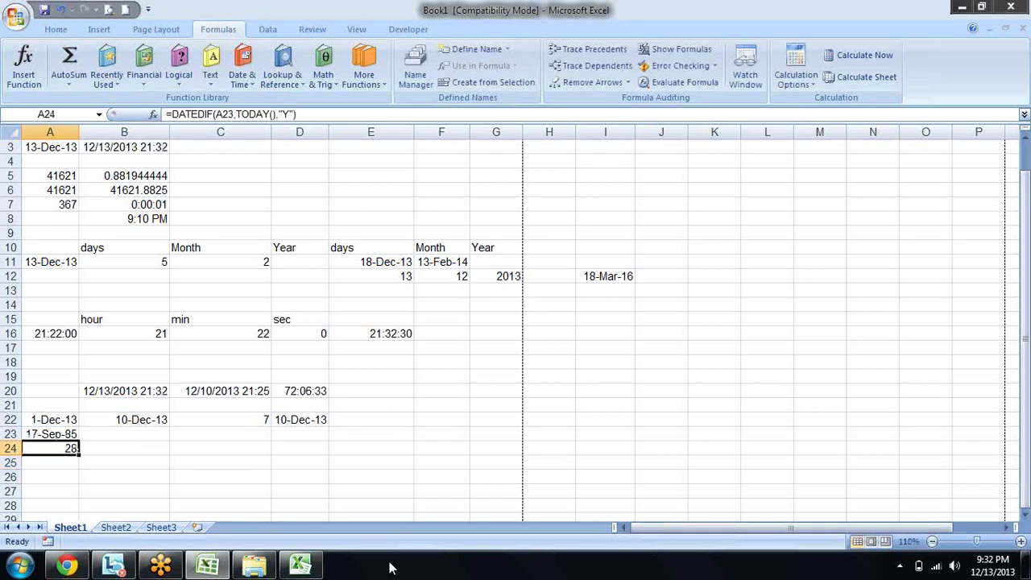
{"action": "key", "text": "F2"}
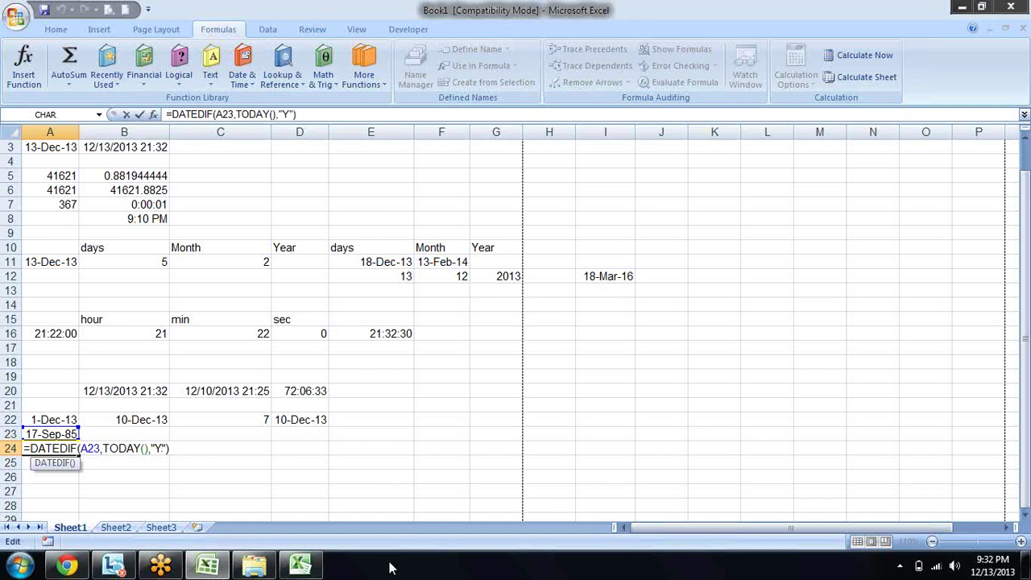
{"action": "key", "text": "BackSpace"}
{"action": "type", "text": "m"}
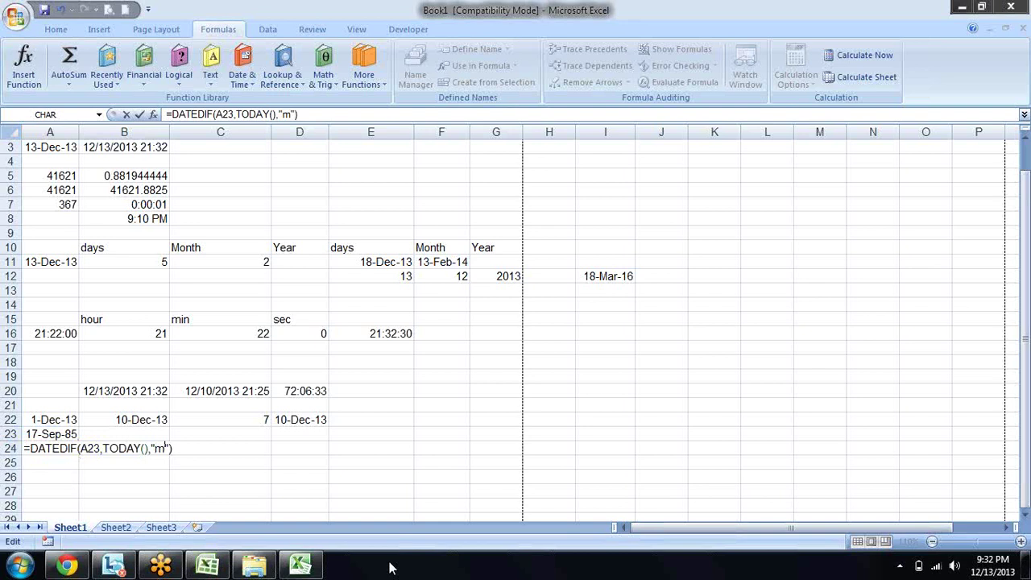
{"action": "left_click", "coordinate": [54, 448]}
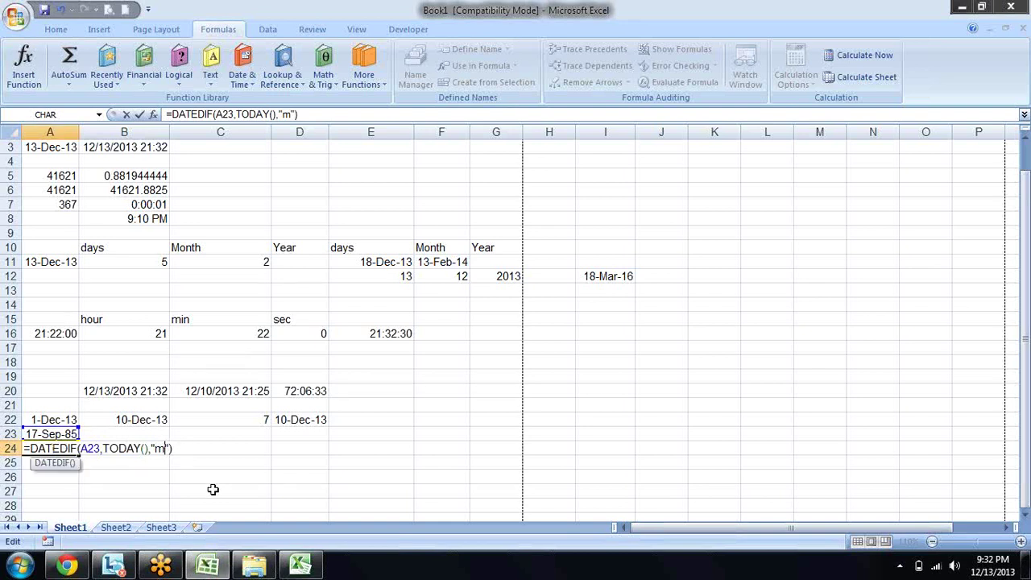
{"action": "key", "text": "Return"}
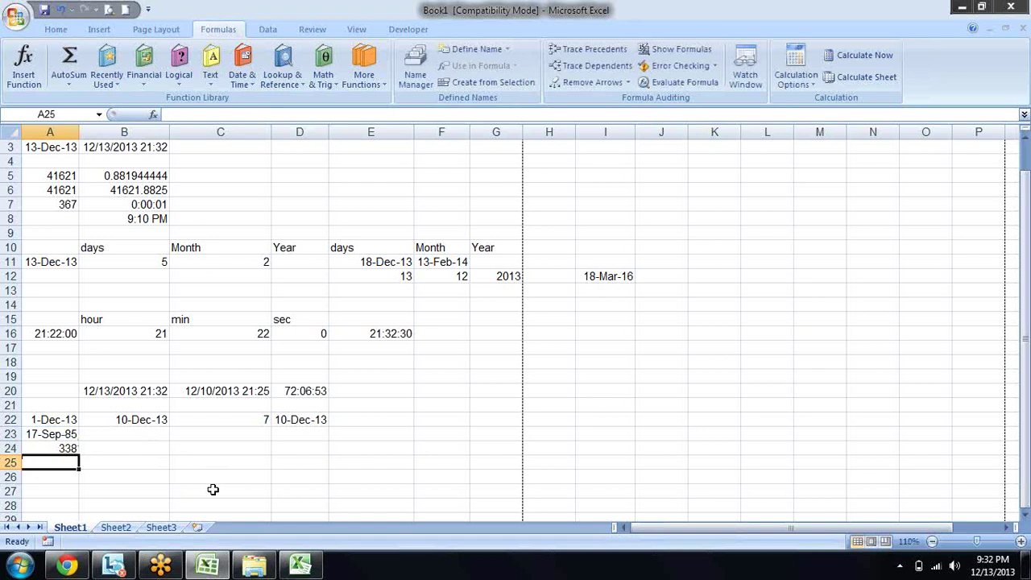
Step: Change the unit to "d" so A24 shows 10314 days
{"action": "key", "text": "Up"}
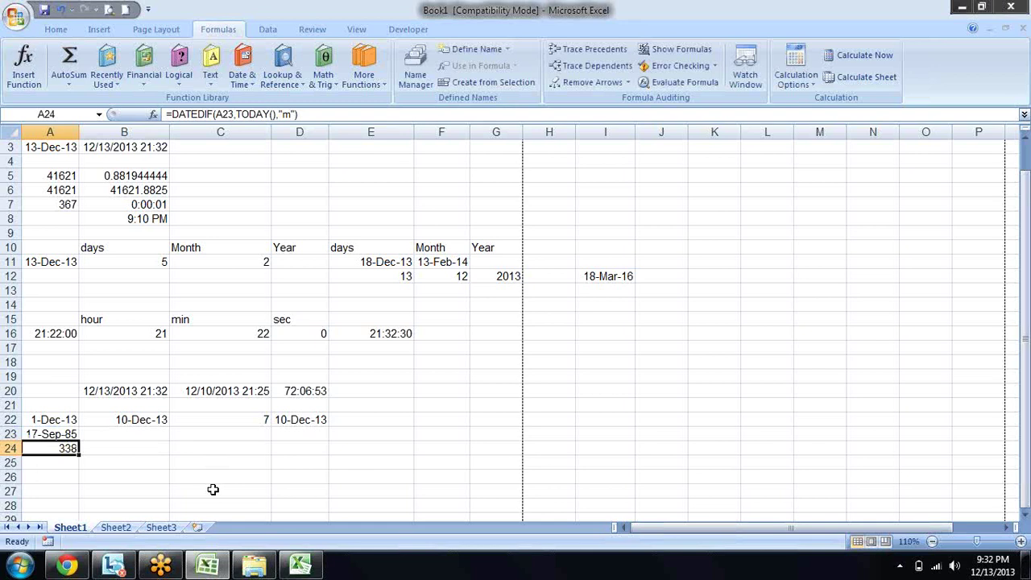
{"action": "key", "text": "F2"}
{"action": "key", "text": "Left"}
{"action": "key", "text": "Left"}
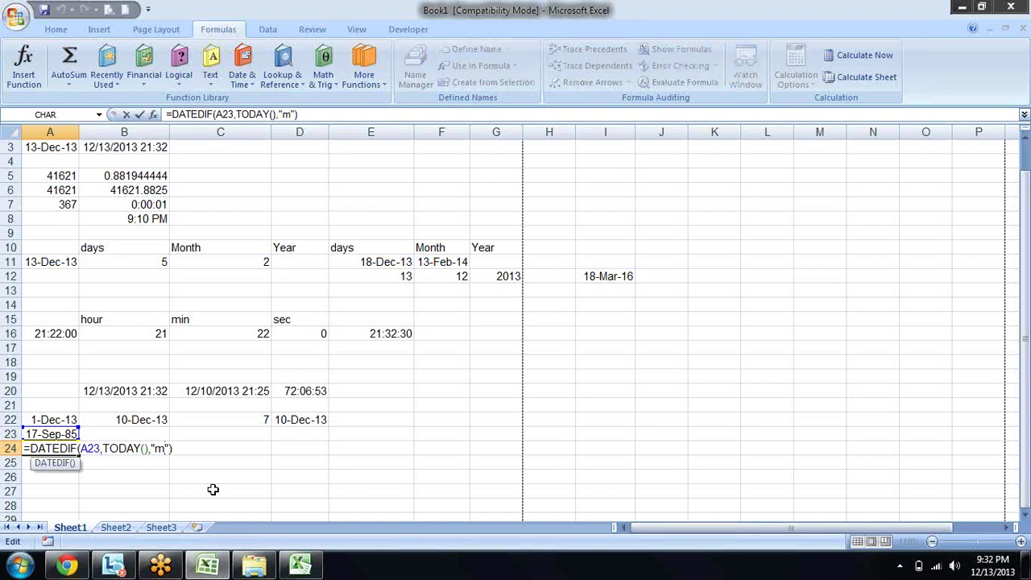
{"action": "key", "text": "BackSpace"}
{"action": "type", "text": "d"}
{"action": "key", "text": "Return"}
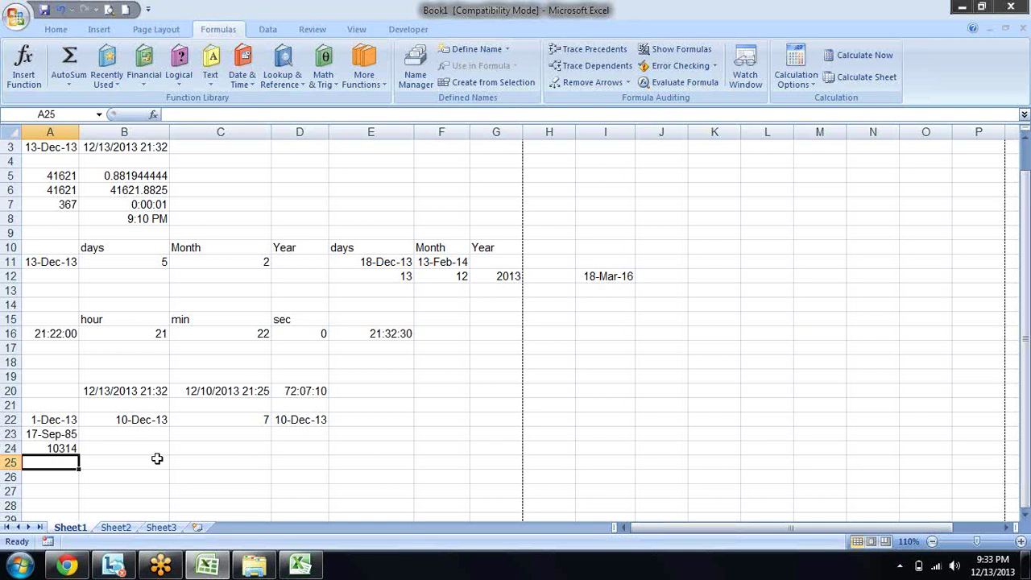
Step: Switch the A24 DATEDIF unit to "md" (27 leftover days), then to "yd"
{"action": "key", "text": "Up"}
{"action": "key", "text": "F2"}
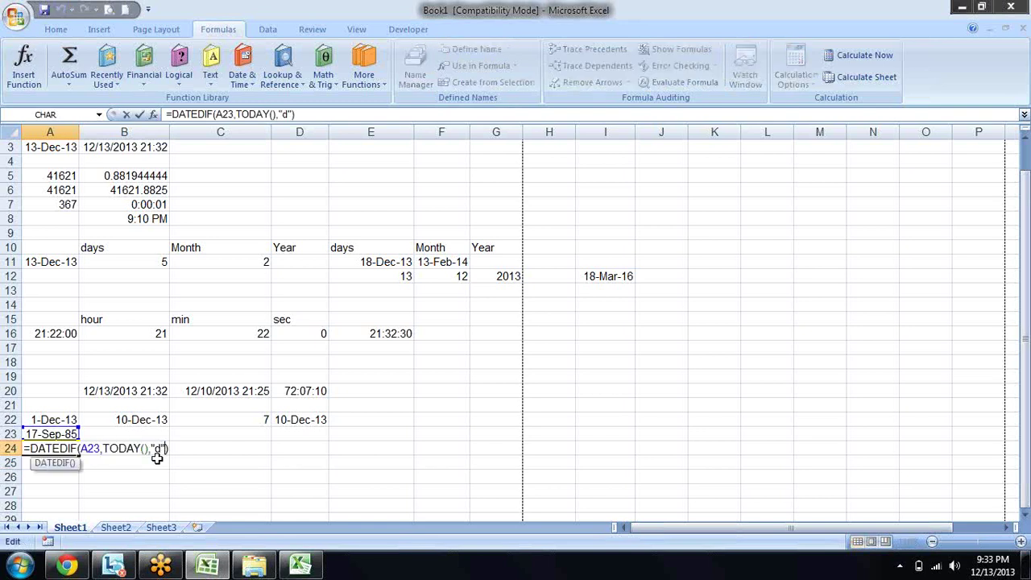
{"action": "type", "text": "m"}
{"action": "key", "text": "Return"}
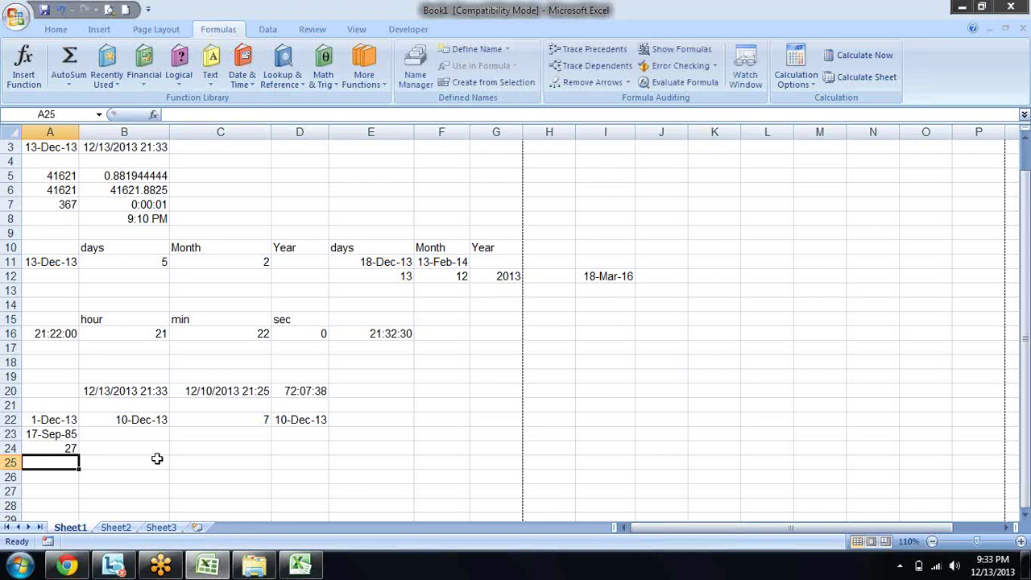
{"action": "key", "text": "Up"}
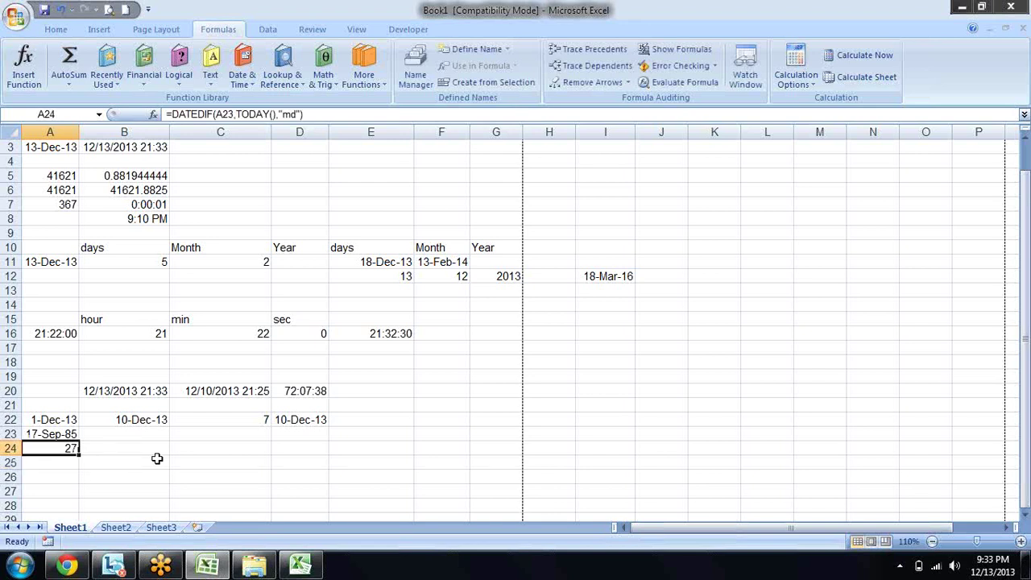
{"action": "key", "text": "F2"}
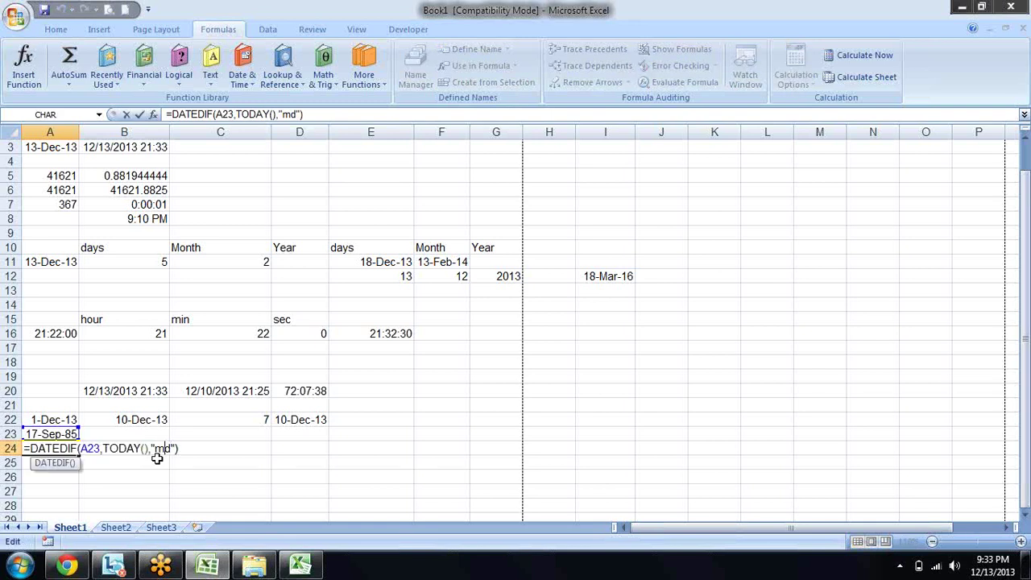
{"action": "key", "text": "BackSpace"}
{"action": "type", "text": "y"}
{"action": "key", "text": "Return"}
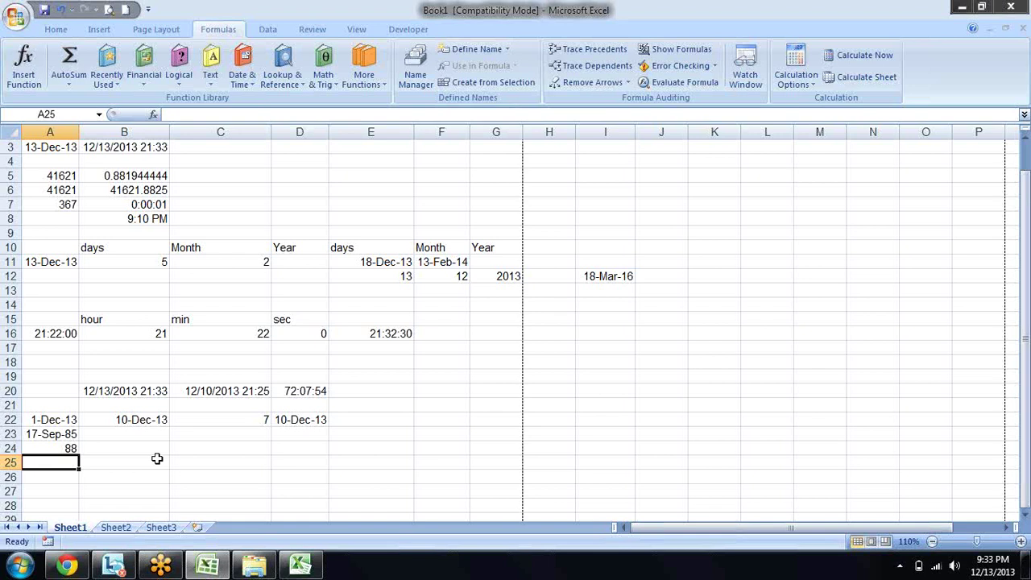
Step: Change the unit to "ym" to get 2 months, then delete the A24 formula
{"action": "key", "text": "Up"}
{"action": "key", "text": "F2"}
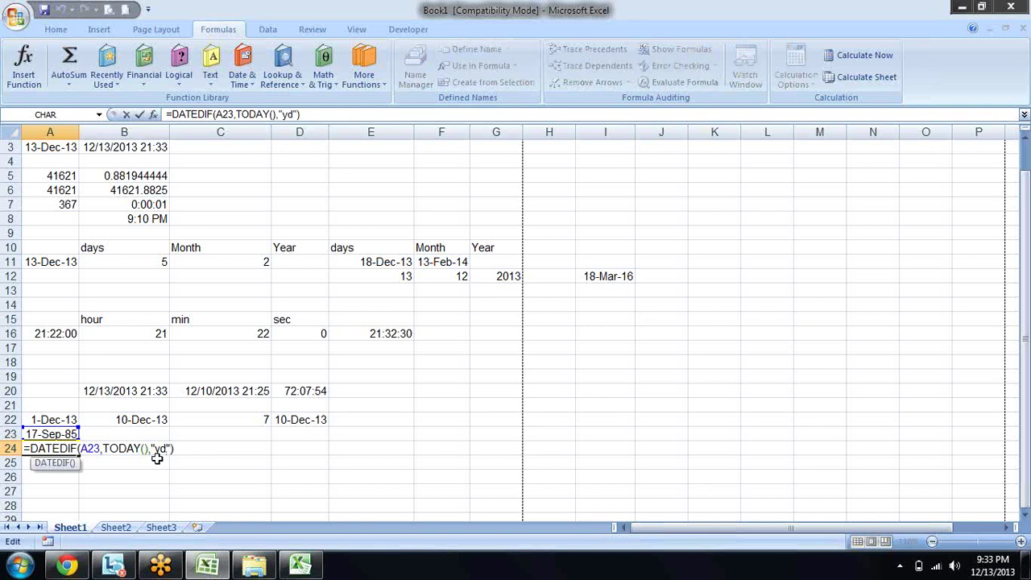
{"action": "key", "text": "BackSpace"}
{"action": "type", "text": "m"}
{"action": "key", "text": "Return"}
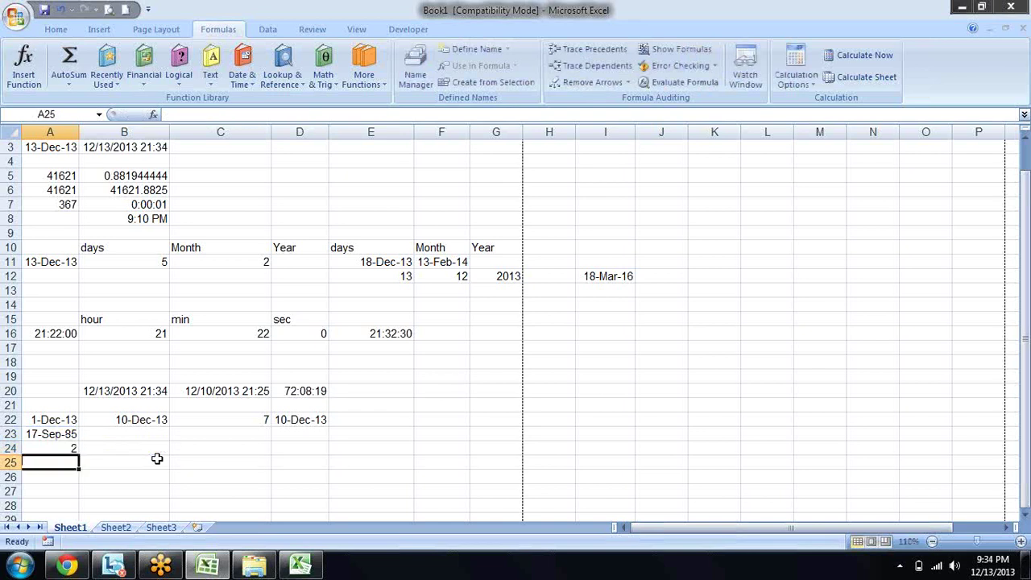
{"action": "key", "text": "Up"}
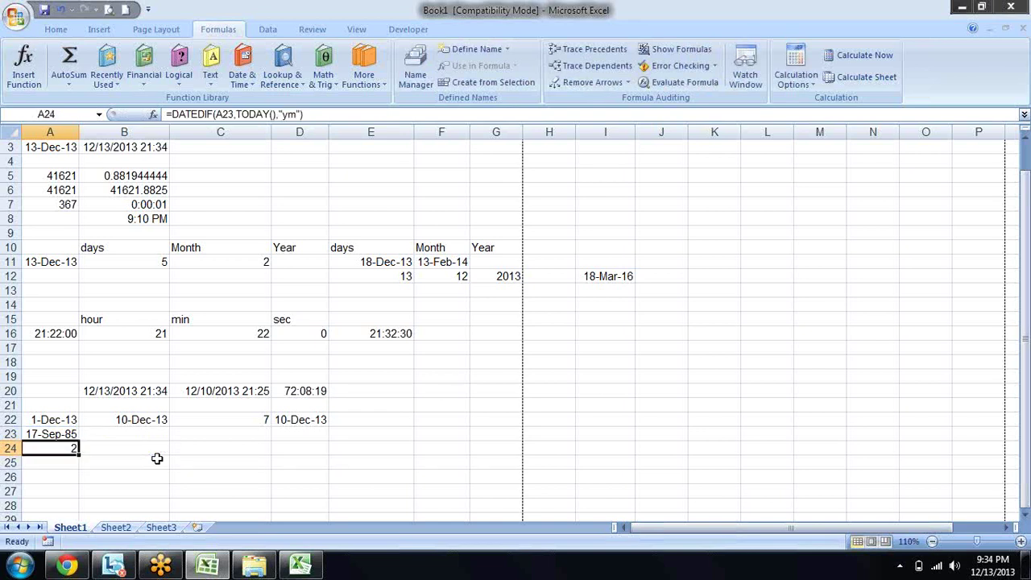
{"action": "key", "text": "Delete"}
{"action": "key", "text": "Down"}
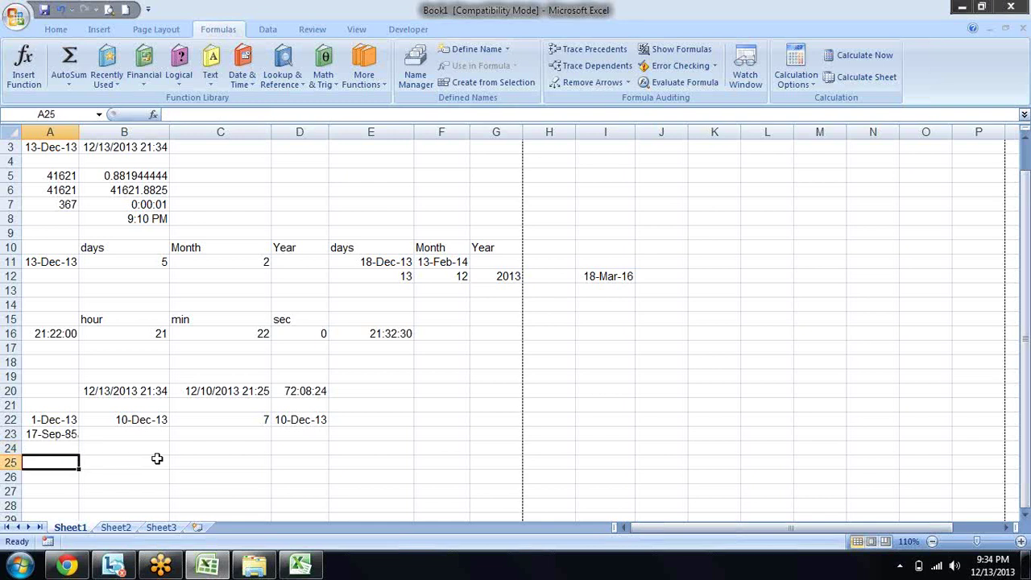
{"action": "key", "text": "Up"}
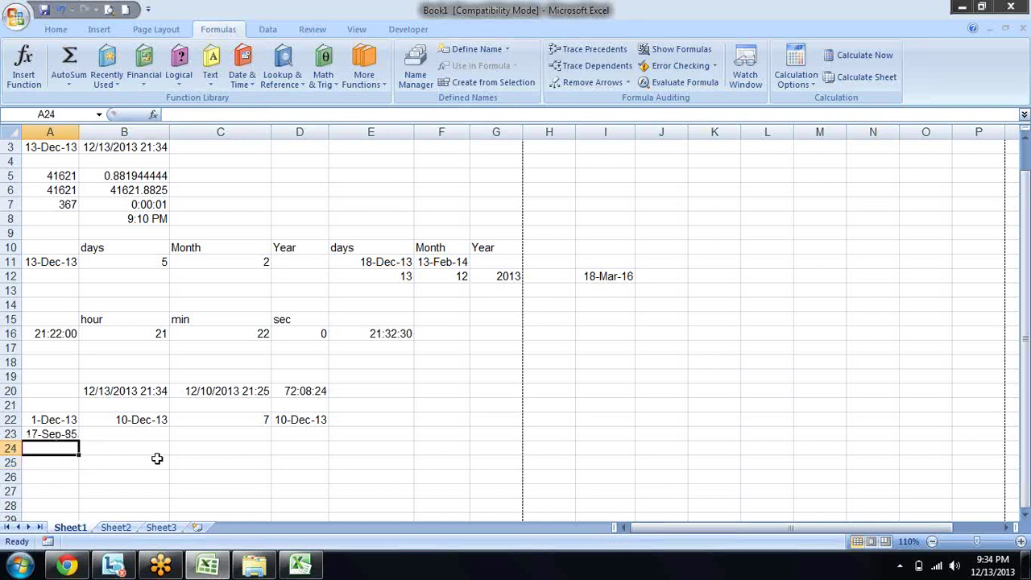
Step: Enter =TODAY() in A24 and format it as a date, 13-Dec-13
{"action": "type", "text": "=tod"}
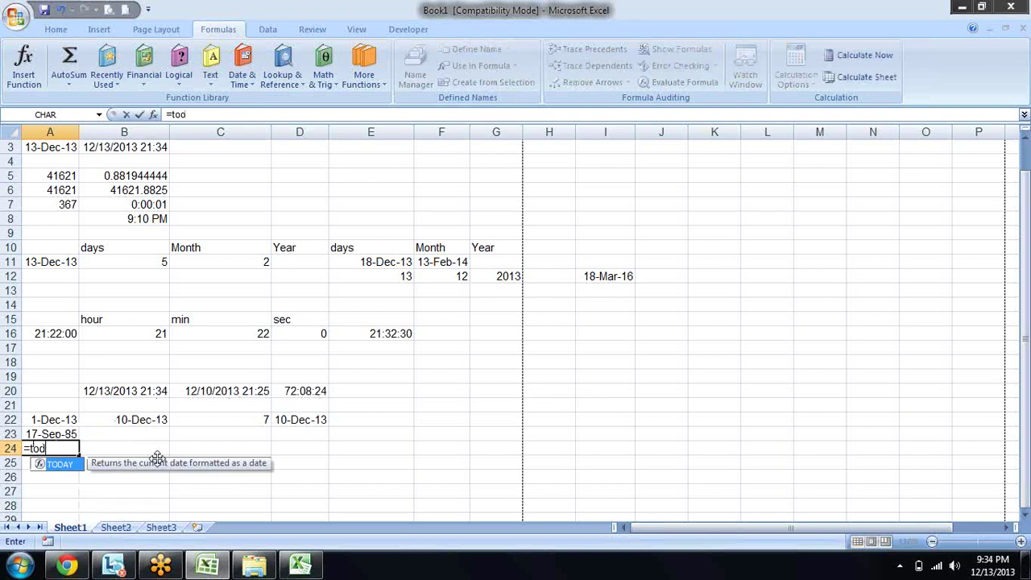
{"action": "key", "text": "Tab"}
{"action": "type", "text": ")"}
{"action": "key", "text": "Return"}
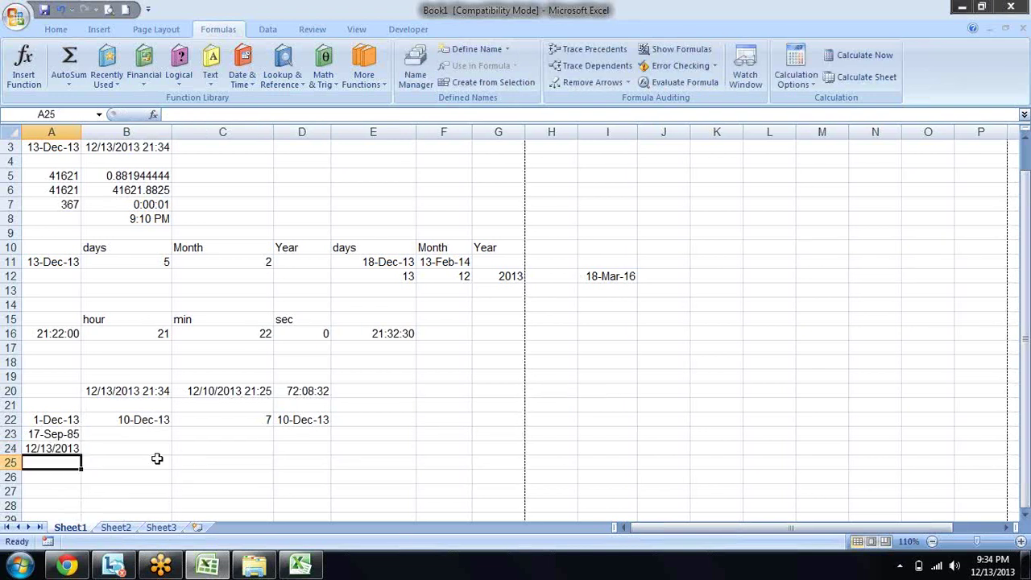
{"action": "key", "text": "Up"}
{"action": "key", "text": "ctrl+shift+3"}
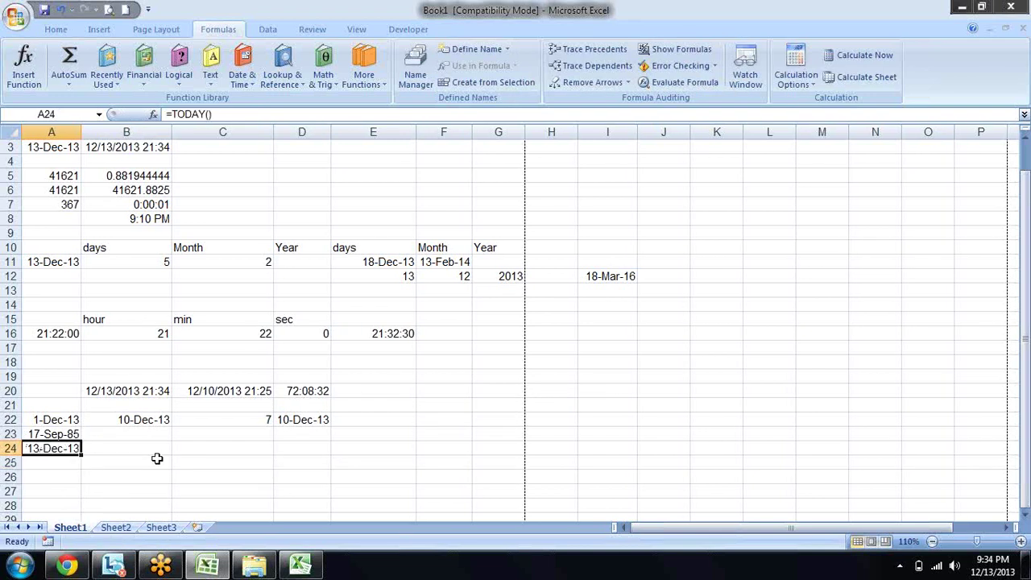
Step: Label B23 'Birth day' beside the birth date
{"action": "key", "text": "Up"}
{"action": "key", "text": "Right"}
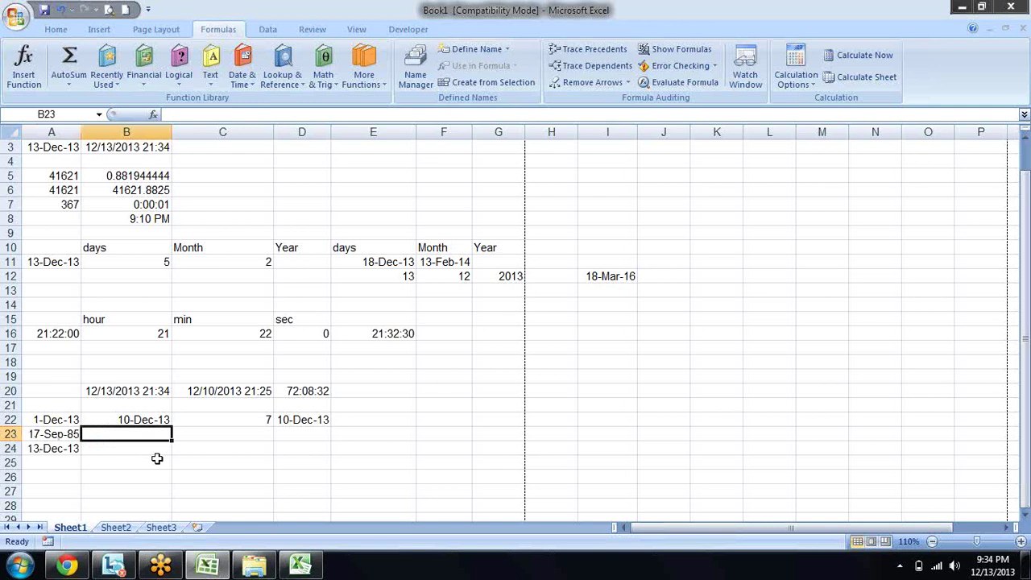
{"action": "type", "text": "Birth d"}
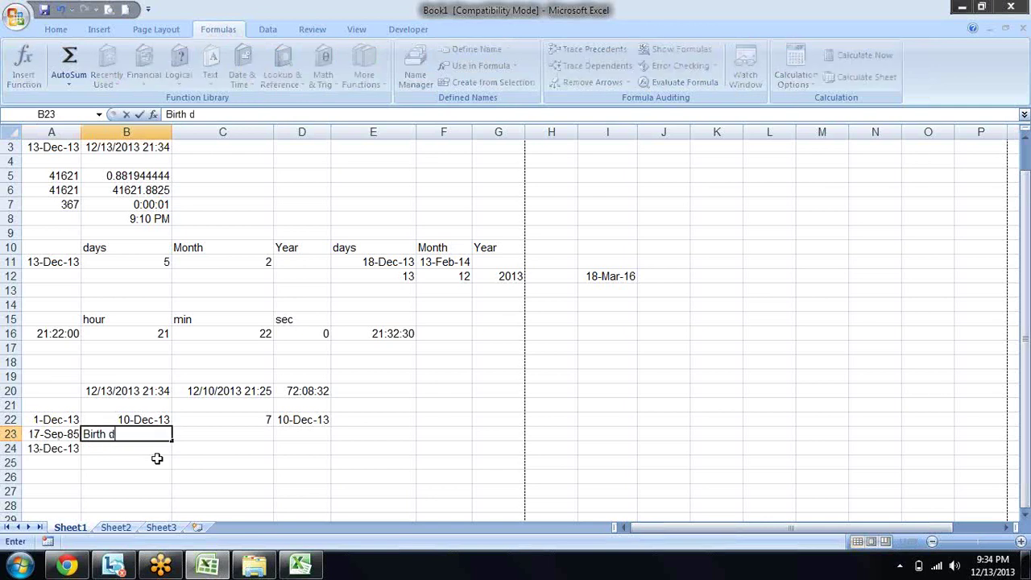
{"action": "type", "text": "ay"}
{"action": "key", "text": "Return"}
{"action": "key", "text": "Return"}
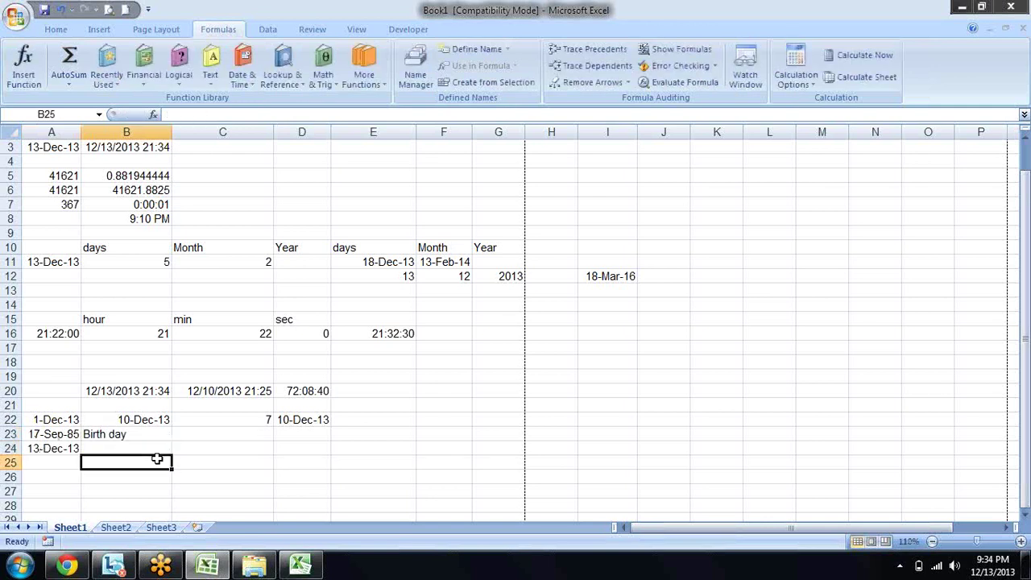
Step: Type the headers Year, Month and Day across A25:C25
{"action": "key", "text": "Left"}
{"action": "type", "text": "Ye"}
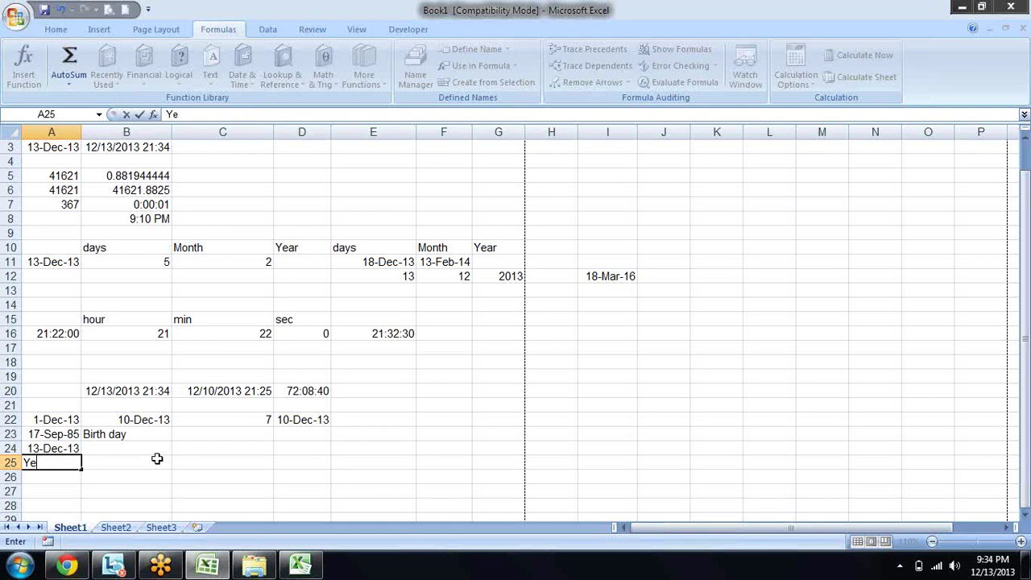
{"action": "type", "text": "ar"}
{"action": "key", "text": "Tab"}
{"action": "type", "text": "Mo"}
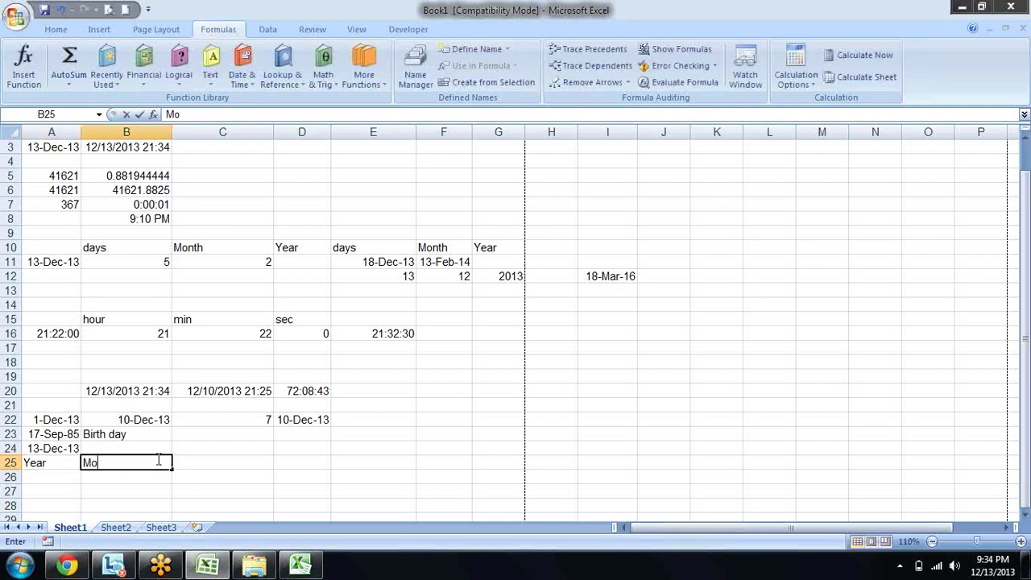
{"action": "type", "text": "nth"}
{"action": "key", "text": "Tab"}
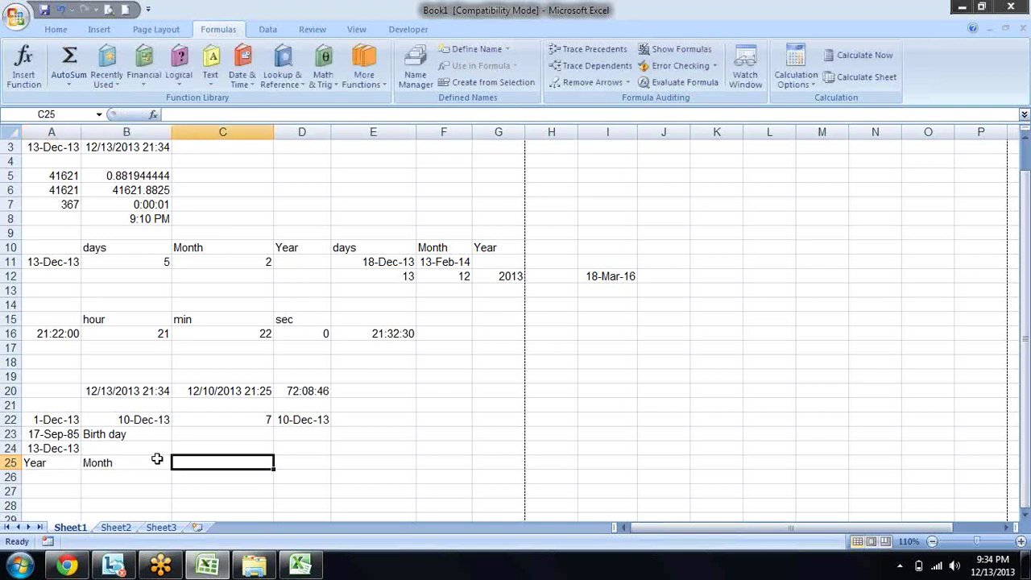
{"action": "type", "text": "Day"}
{"action": "key", "text": "Return"}
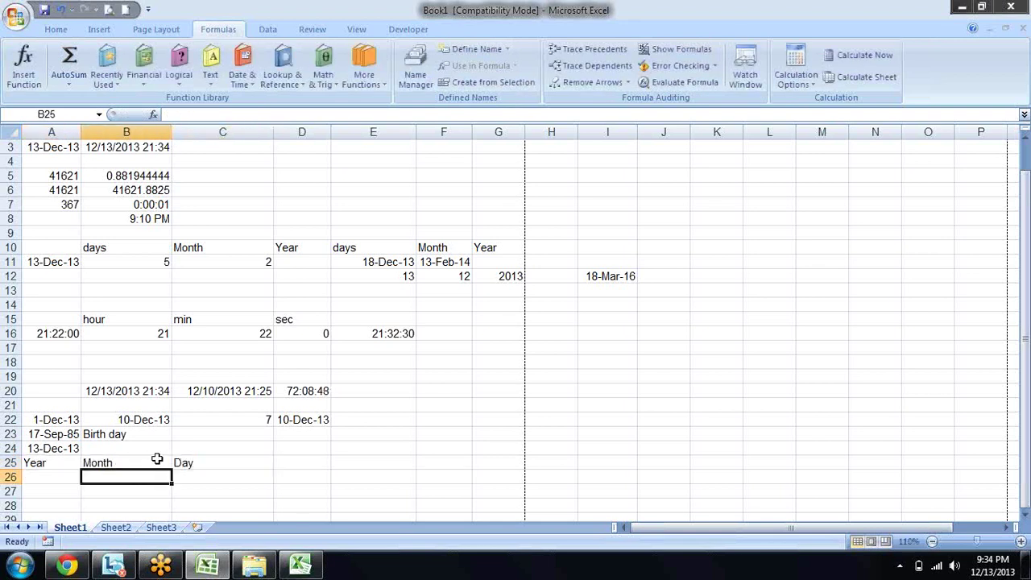
{"action": "key", "text": "Left"}
Step: Enter =DATEDIF(A23,A24,"y") in A26, returning 28 years
{"action": "type", "text": "="}
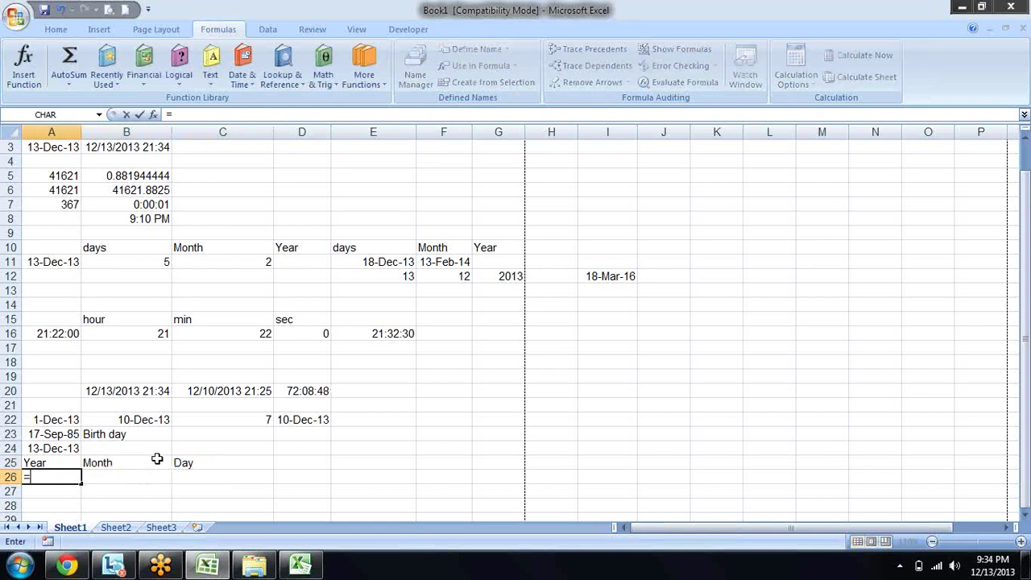
{"action": "type", "text": "date"}
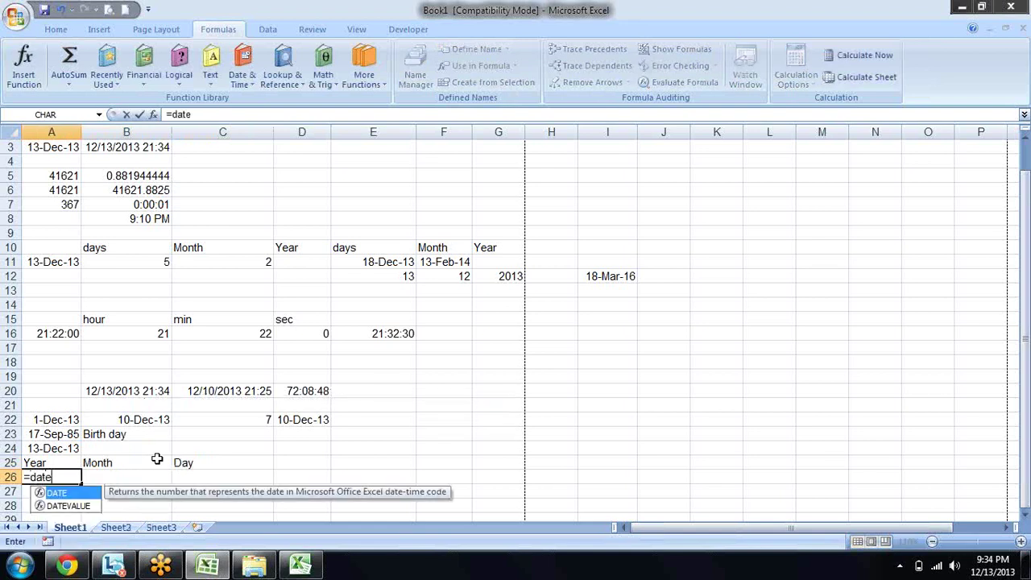
{"action": "type", "text": "dif"}
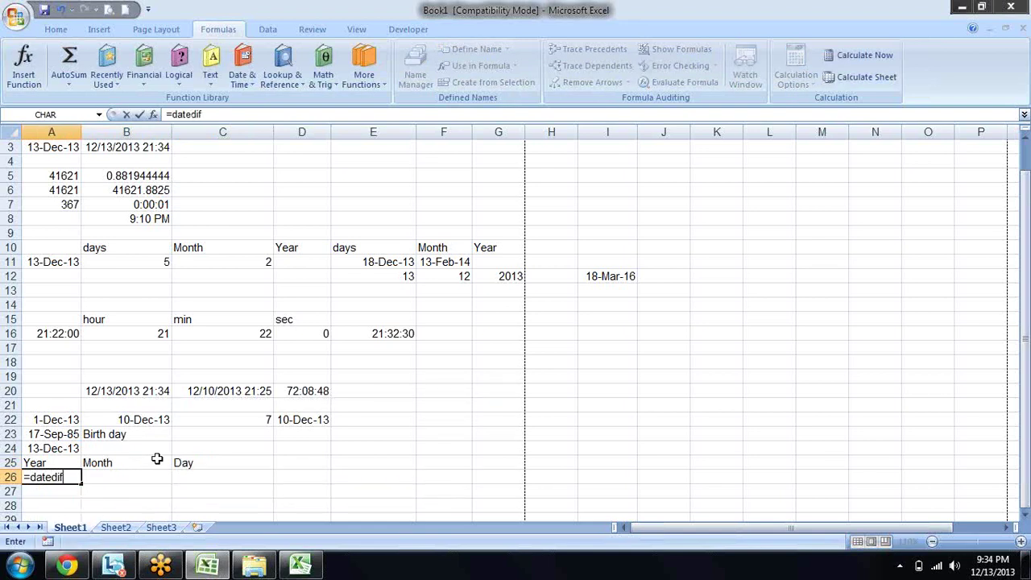
{"action": "type", "text": "("}
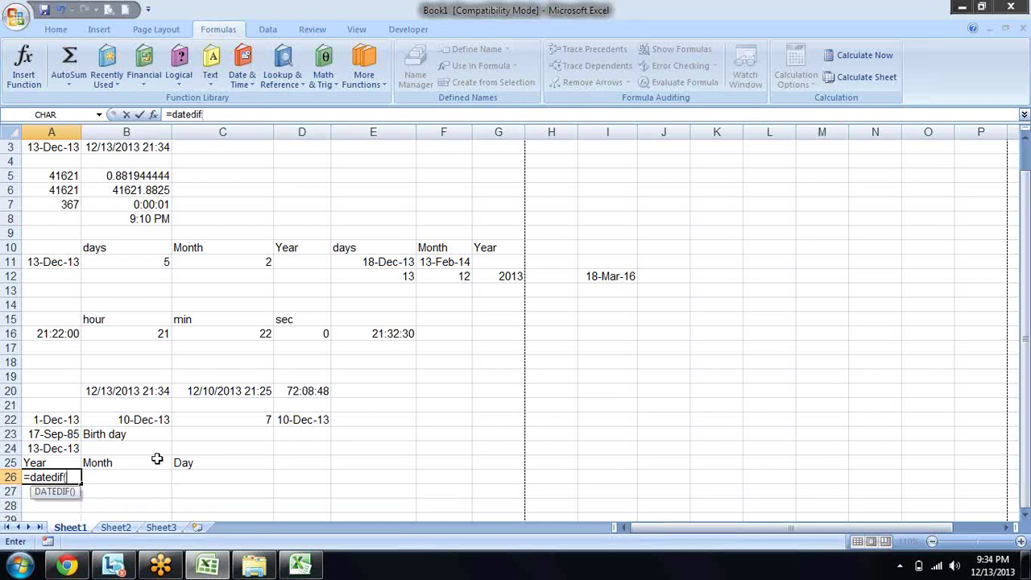
{"action": "key", "text": "Up"}
{"action": "key", "text": "Up"}
{"action": "key", "text": "Up"}
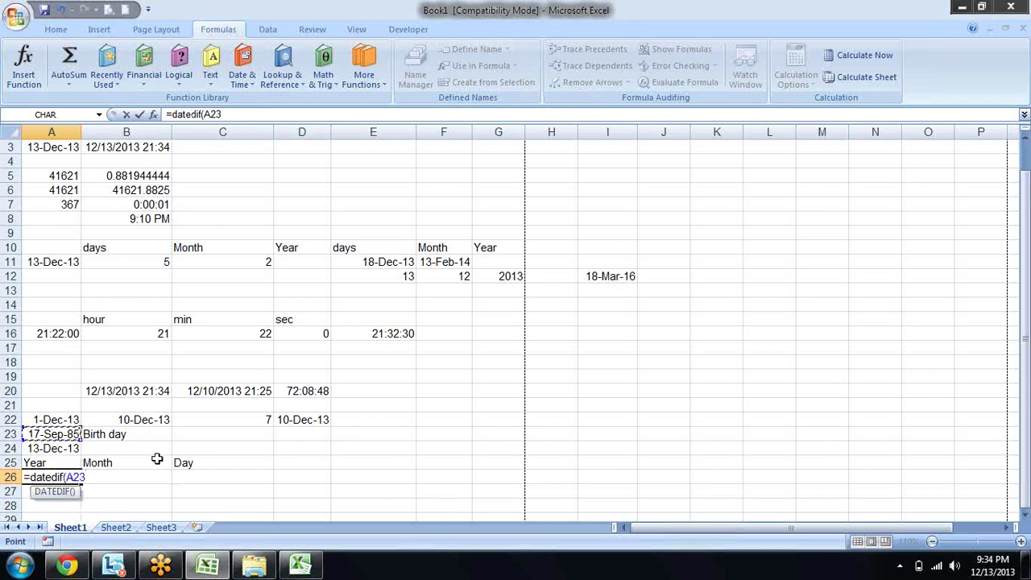
{"action": "type", "text": ","}
{"action": "key", "text": "Up"}
{"action": "key", "text": "Up"}
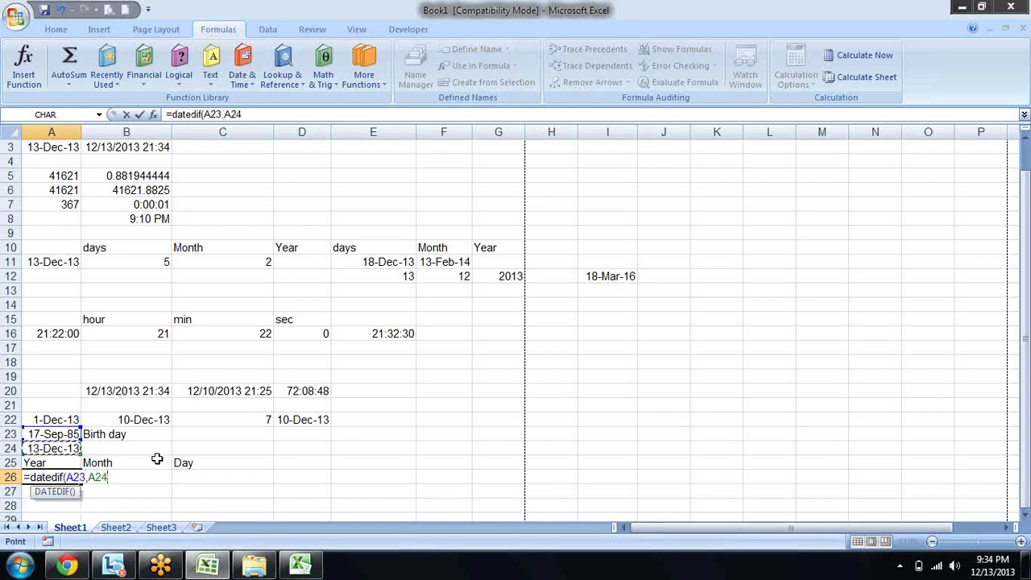
{"action": "type", "text": ",\"y"}
{"action": "type", "text": "\")"}
{"action": "key", "text": "Return"}
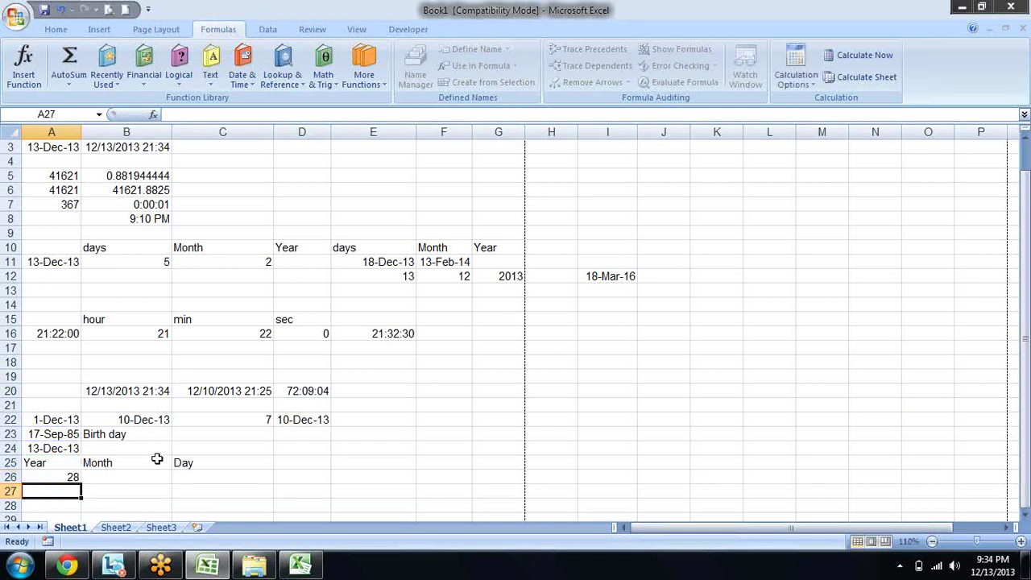
{"action": "key", "text": "Up"}
{"action": "key", "text": "Right"}
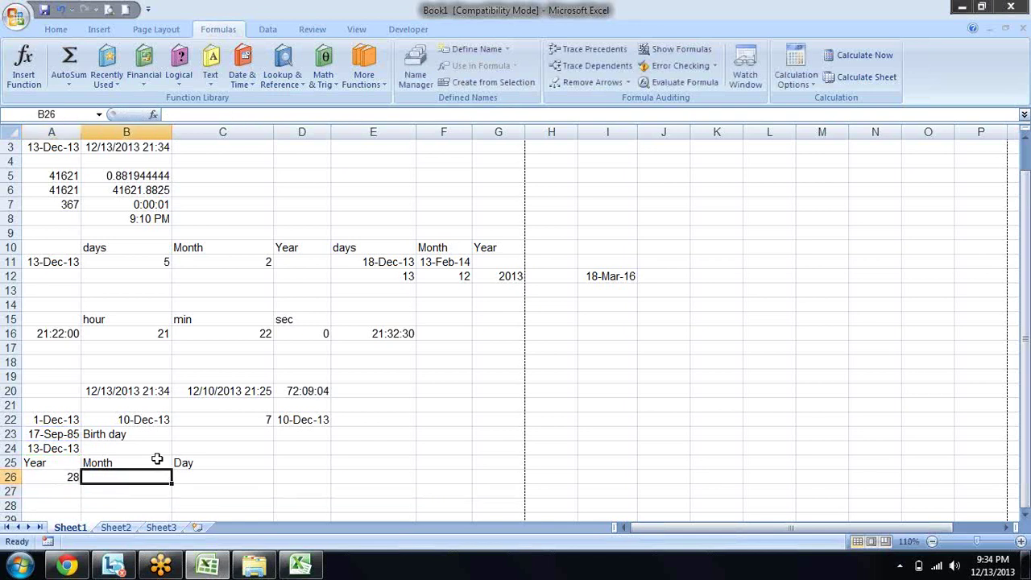
{"action": "type", "text": "="}
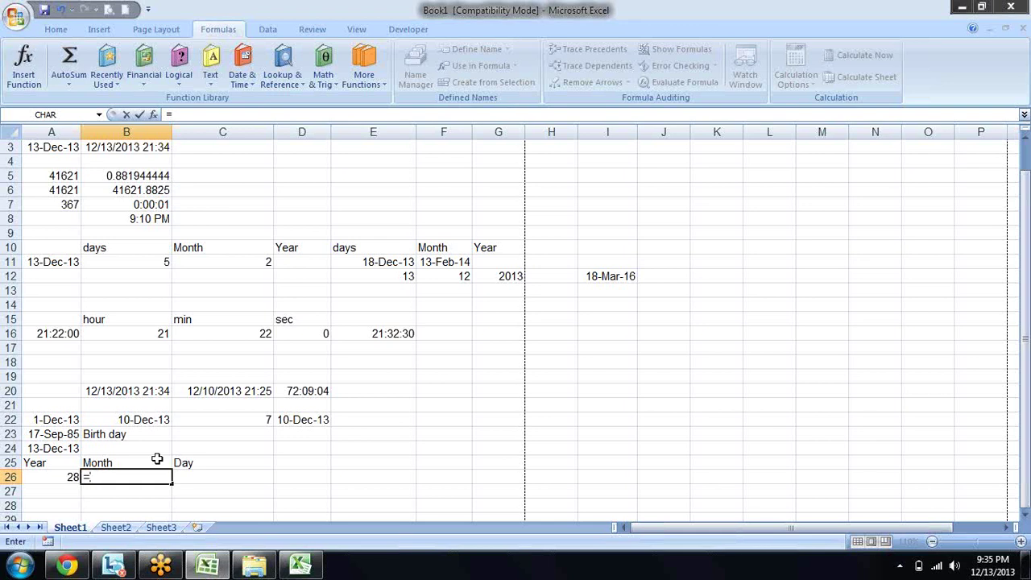
Step: Complete =DATEDIF(A23,A24,"ym") in B26 to show 2 remaining months
{"action": "type", "text": "dated"}
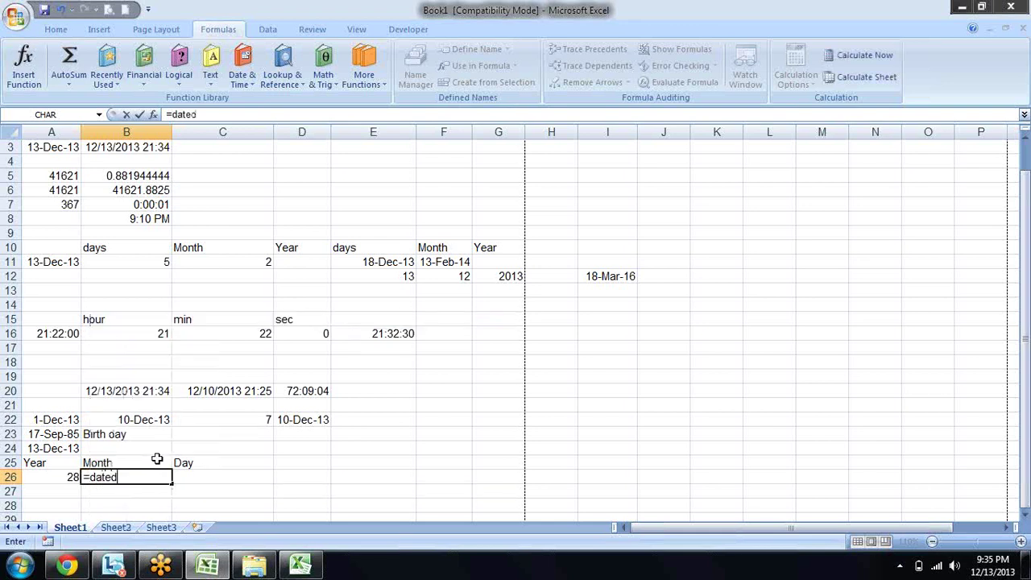
{"action": "type", "text": "if("}
{"action": "key", "text": "Up"}
{"action": "key", "text": "Up"}
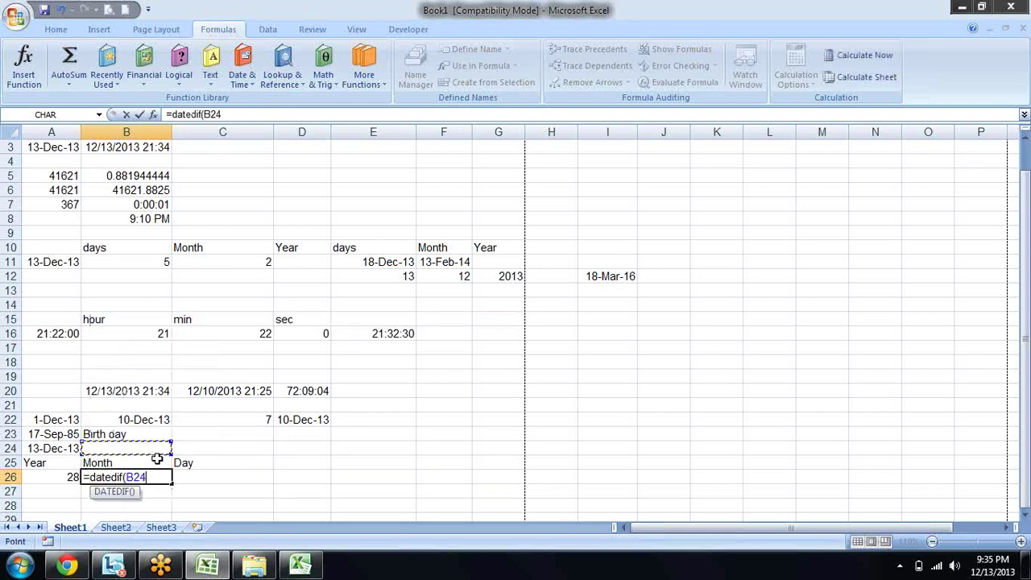
{"action": "key", "text": "Up"}
{"action": "key", "text": "Left"}
{"action": "type", "text": ","}
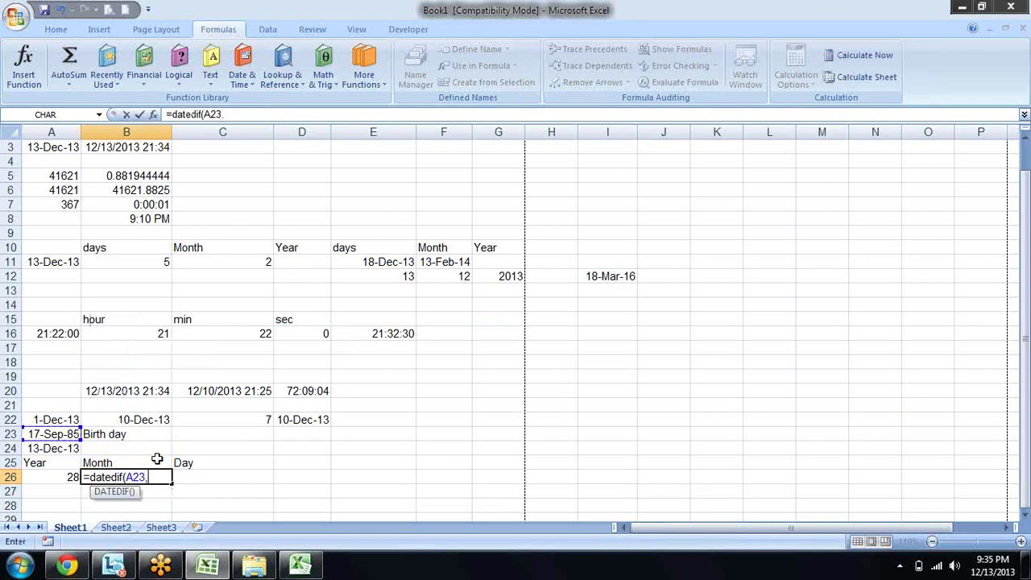
{"action": "key", "text": "Up"}
{"action": "key", "text": "Up"}
{"action": "key", "text": "Left"}
{"action": "type", "text": ","}
{"action": "type", "text": "\"ym"}
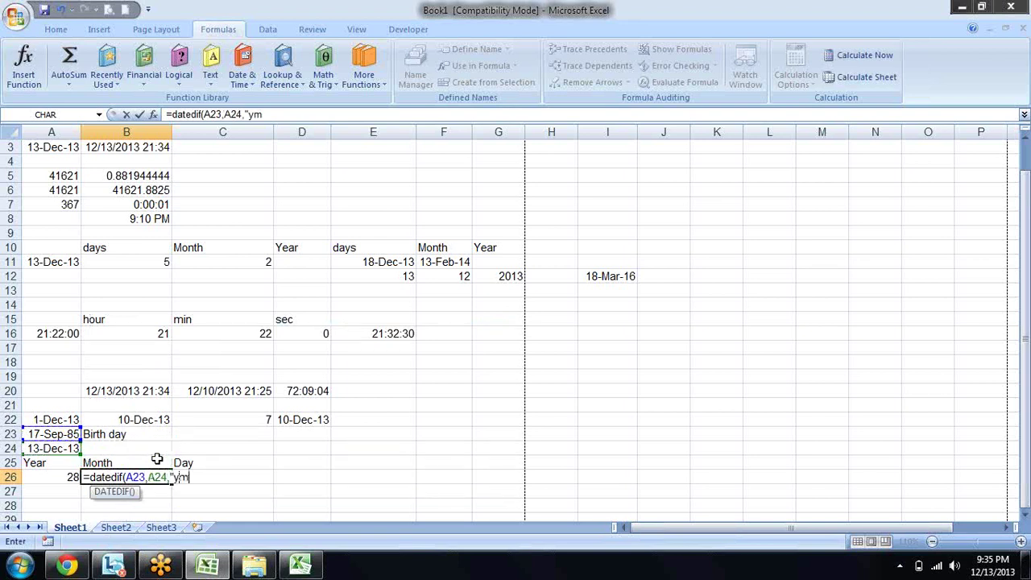
{"action": "type", "text": "\")"}
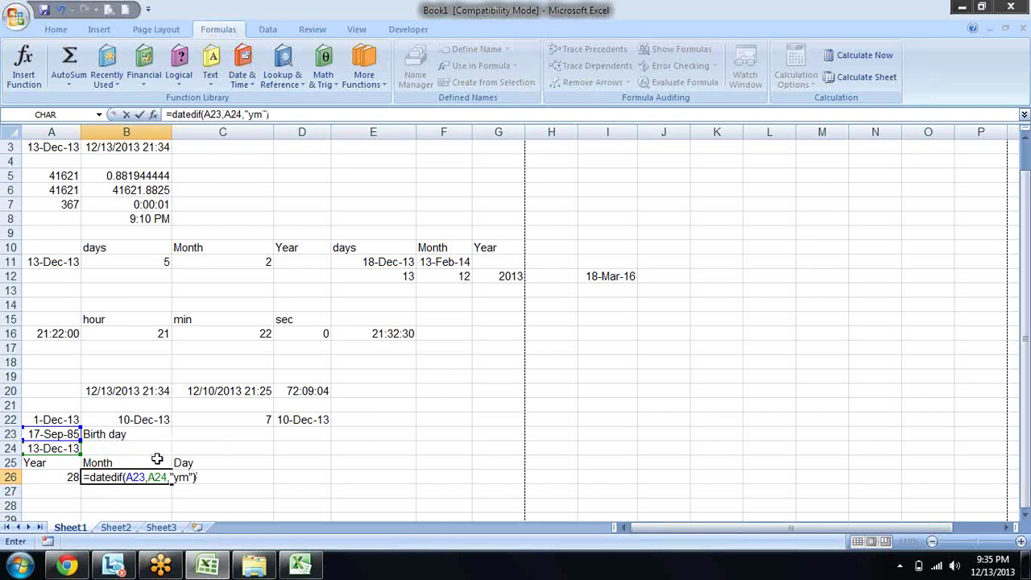
{"action": "key", "text": "Return"}
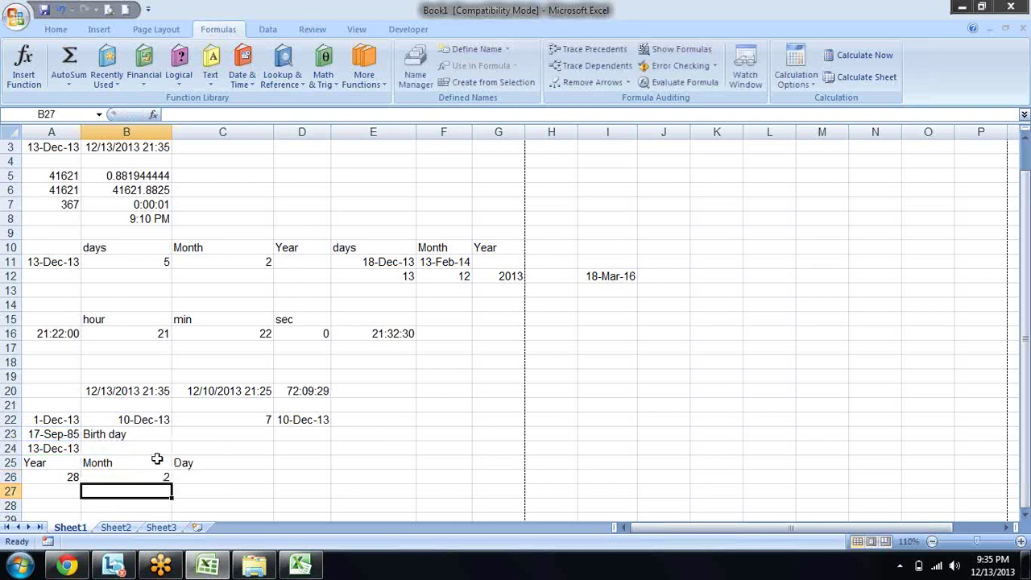
{"action": "key", "text": "Up"}
{"action": "key", "text": "Right"}
{"action": "type", "text": "="}
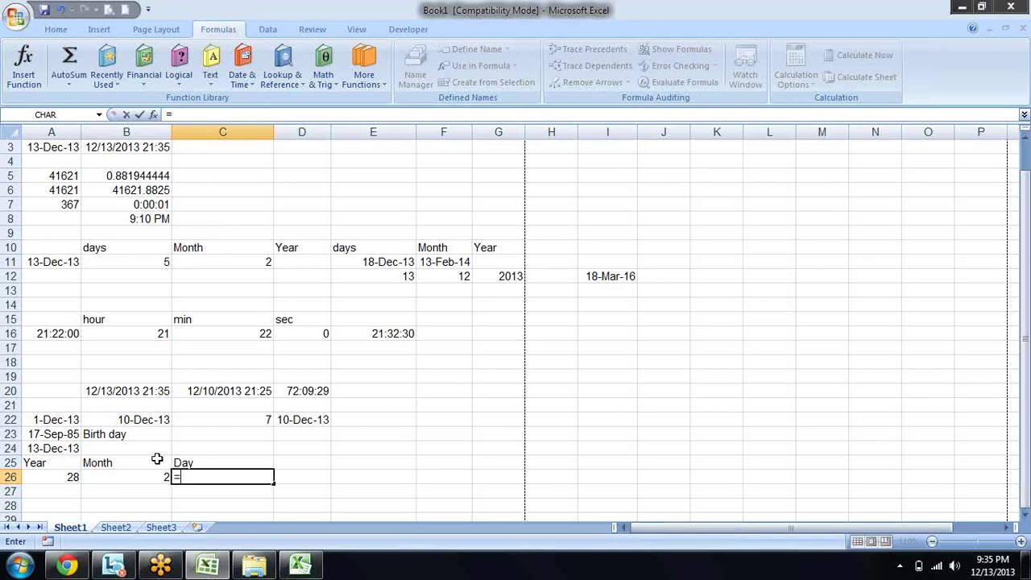
{"action": "type", "text": "dated"}
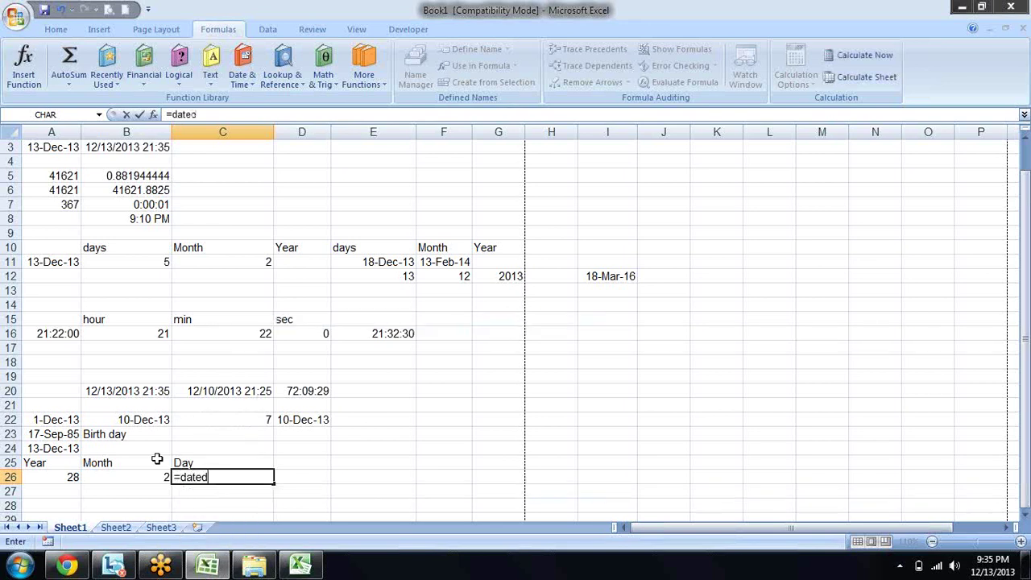
{"action": "type", "text": "if("}
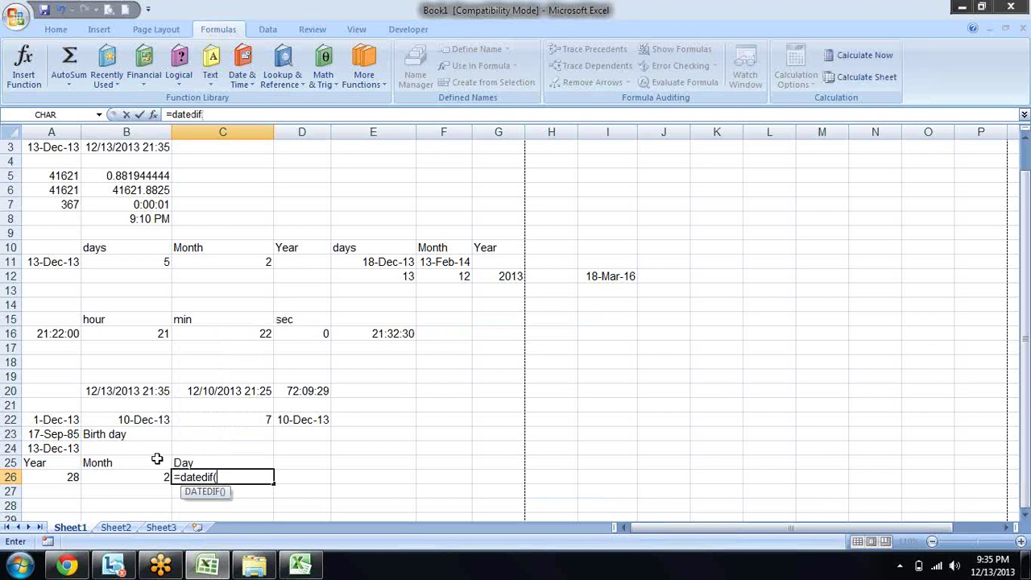
Step: Complete =DATEDIF(A23,A24,"md") in C26, returning 27 leftover days
{"action": "key", "text": "Left"}
{"action": "key", "text": "Left"}
{"action": "key", "text": "Up"}
{"action": "key", "text": "Up"}
{"action": "key", "text": "Up"}
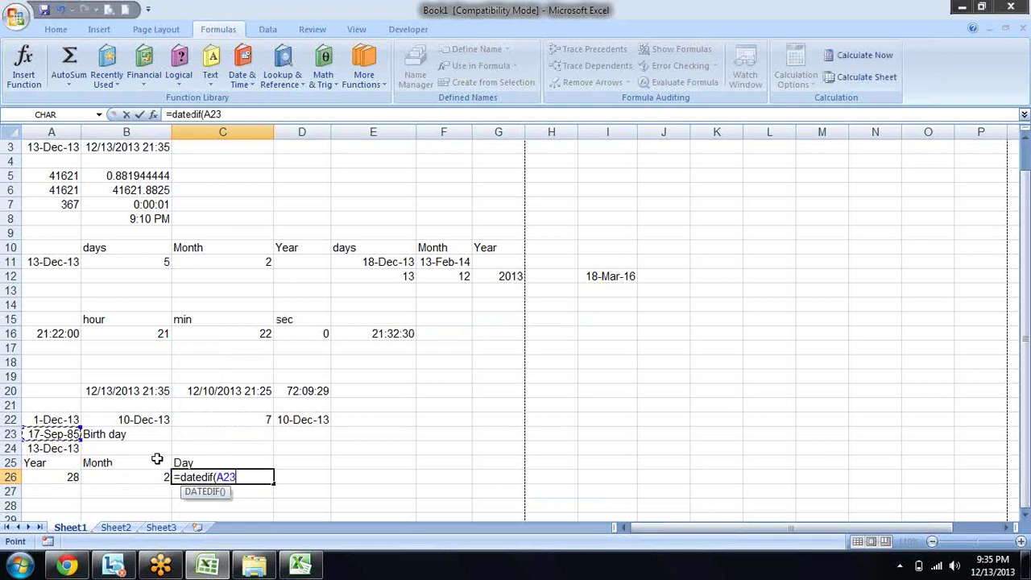
{"action": "type", "text": ","}
{"action": "key", "text": "Up"}
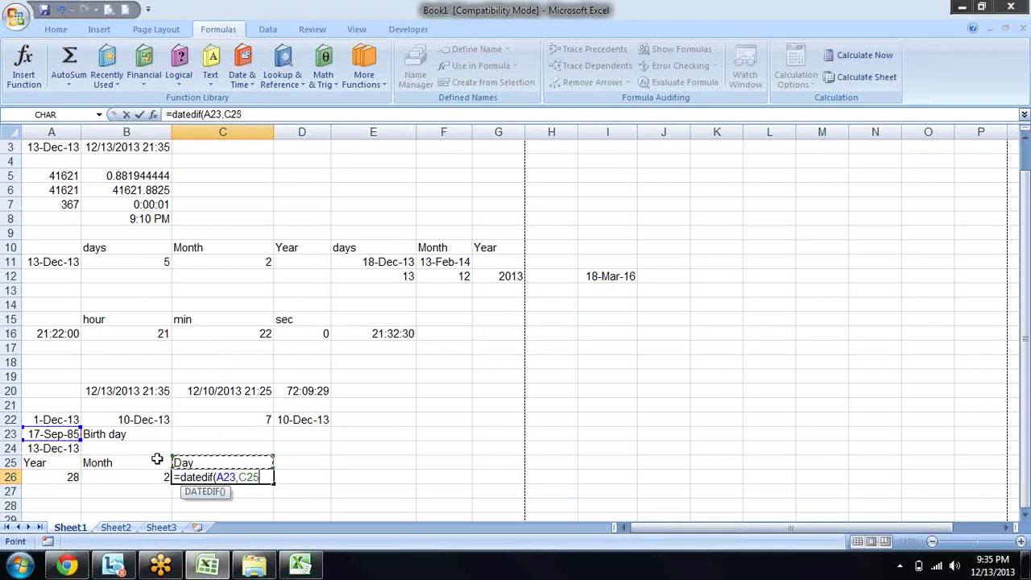
{"action": "key", "text": "Left"}
{"action": "key", "text": "Left"}
{"action": "key", "text": "Up"}
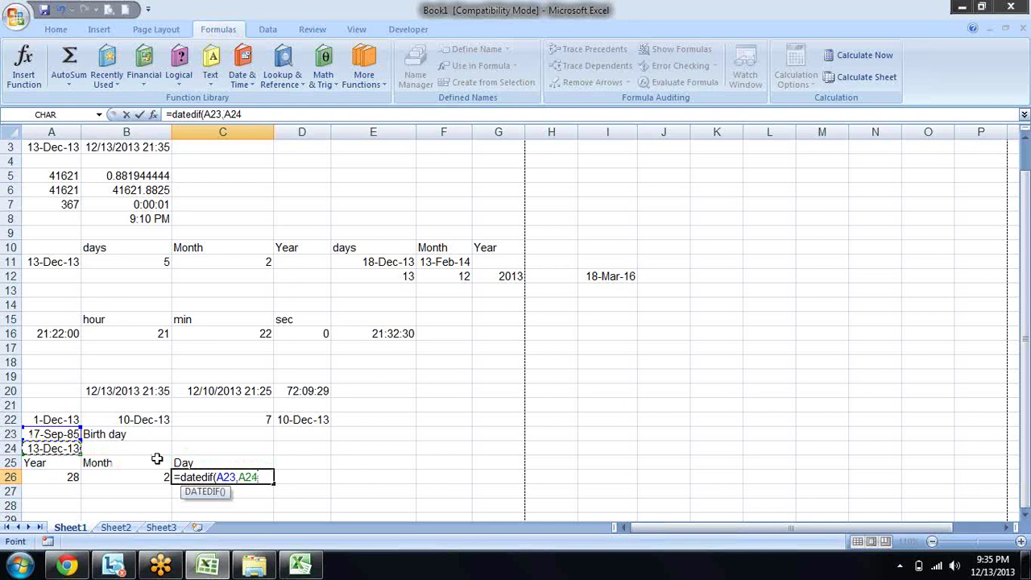
{"action": "type", "text": ",\"md"}
{"action": "type", "text": "\")"}
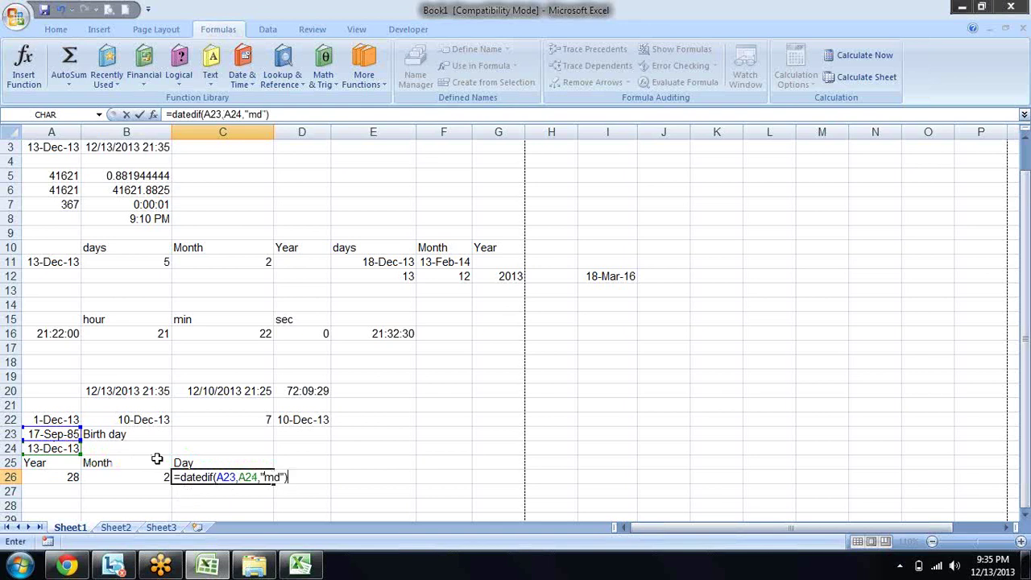
{"action": "key", "text": "Return"}
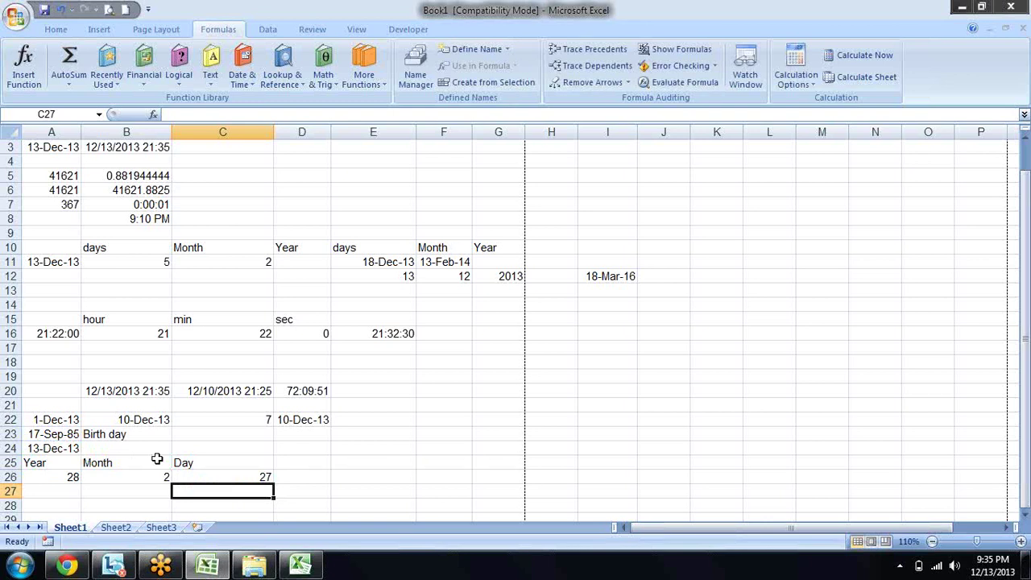
{"action": "key", "text": "Up"}
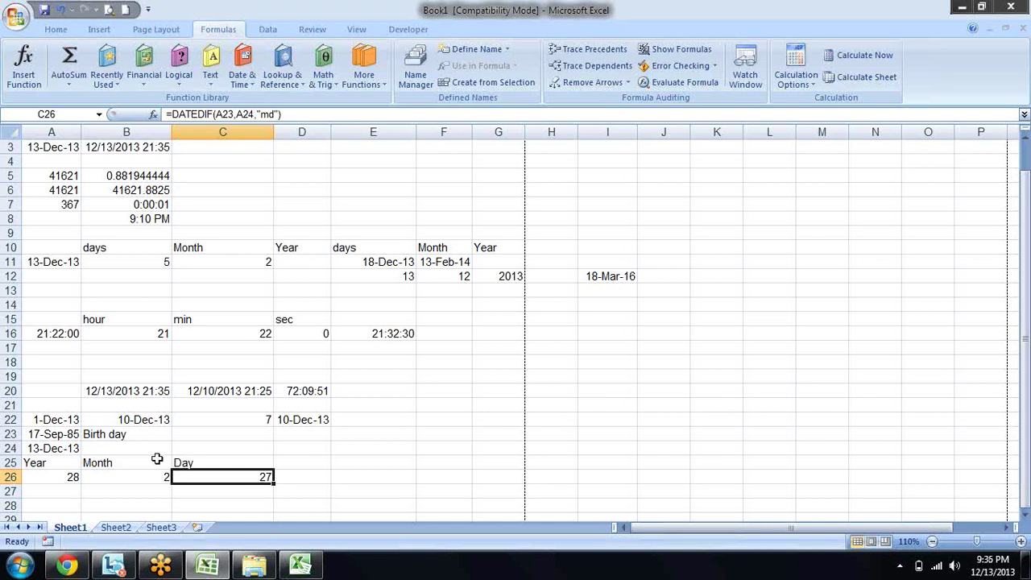
Step: Replace A24's date with 18-sep-2013 and review the row 26 age results
{"action": "key", "text": "Left"}
{"action": "key", "text": "Left"}
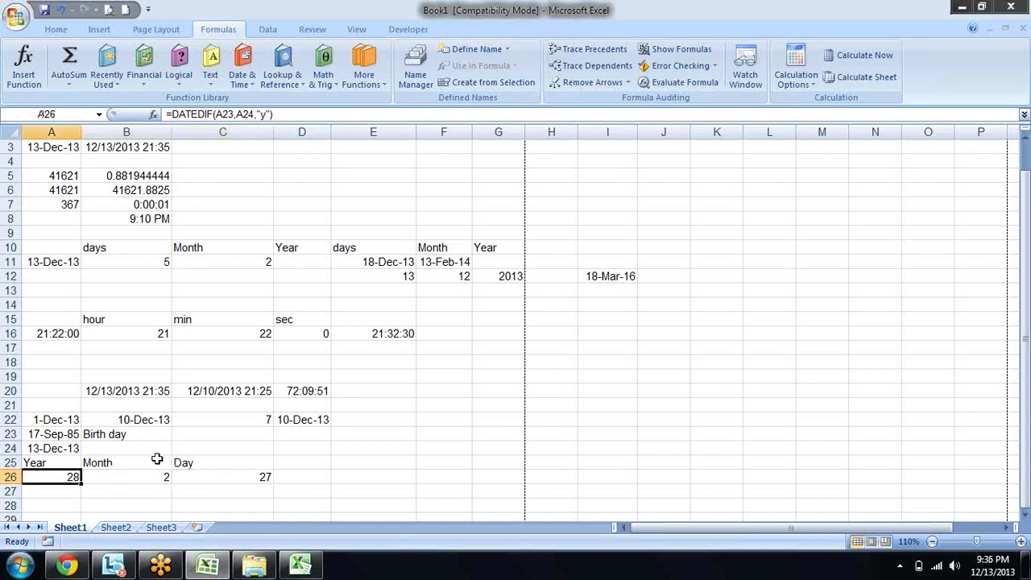
{"action": "key", "text": "Up"}
{"action": "key", "text": "Up"}
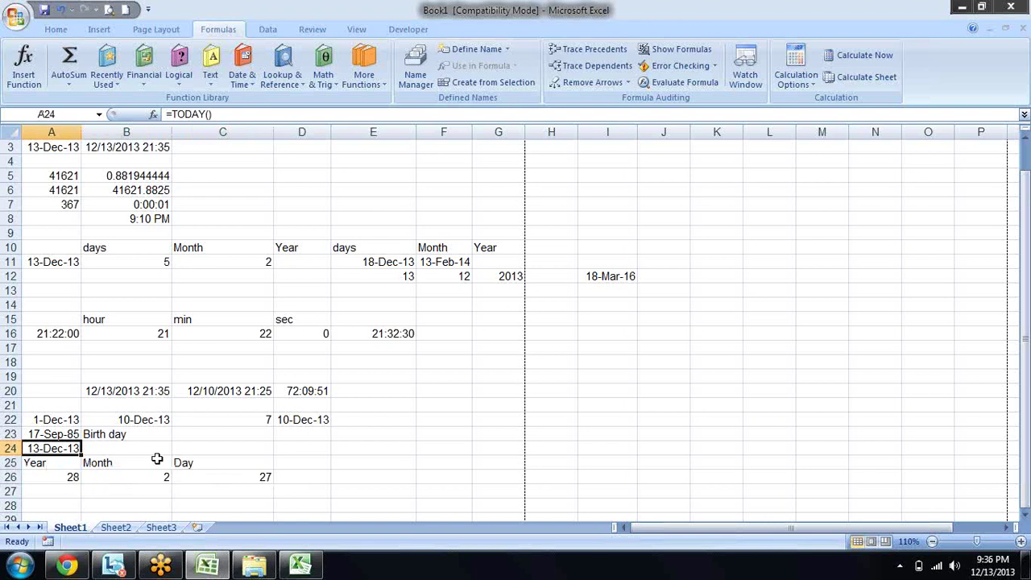
{"action": "key", "text": "Delete"}
{"action": "type", "text": "18-se"}
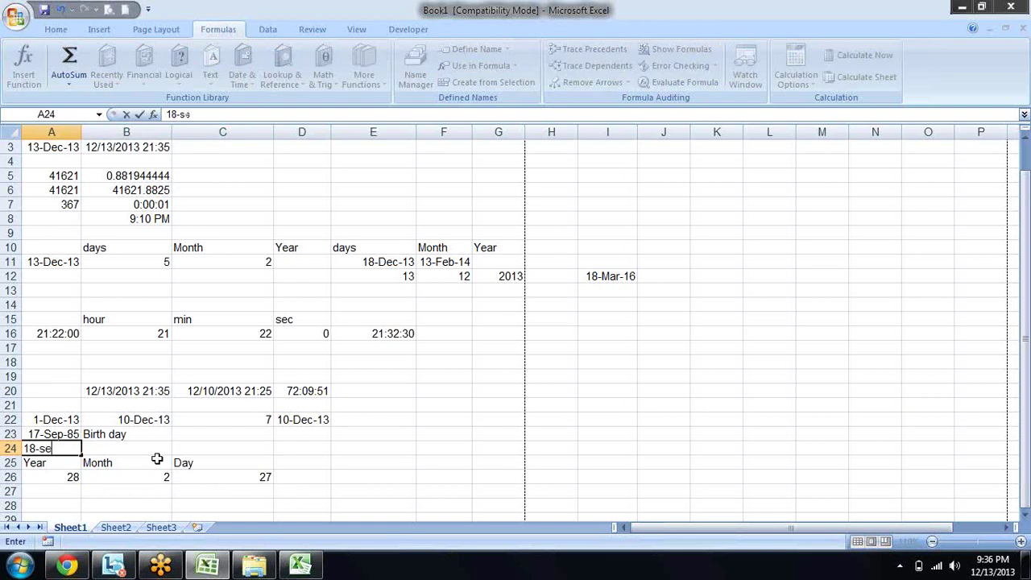
{"action": "type", "text": "p-"}
{"action": "type", "text": "2013"}
{"action": "key", "text": "Return"}
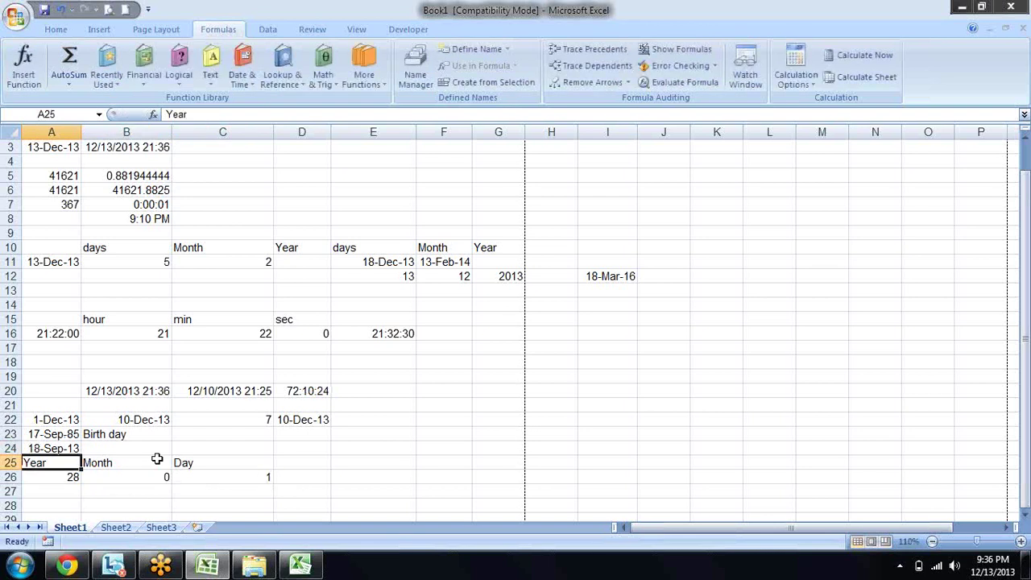
{"action": "key", "text": "Down"}
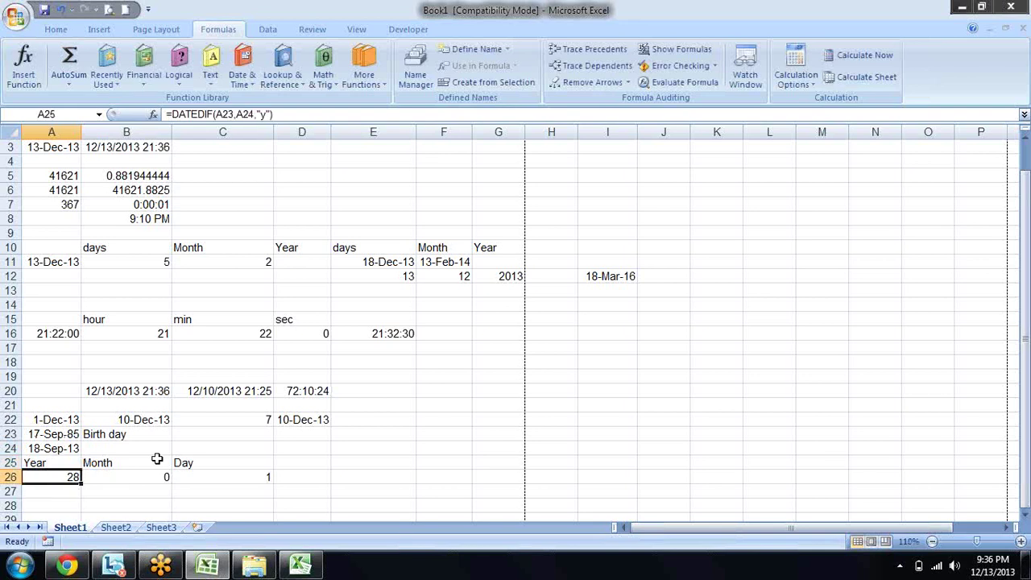
{"action": "key", "text": "Right"}
{"action": "key", "text": "Right"}
{"action": "key", "text": "Right"}
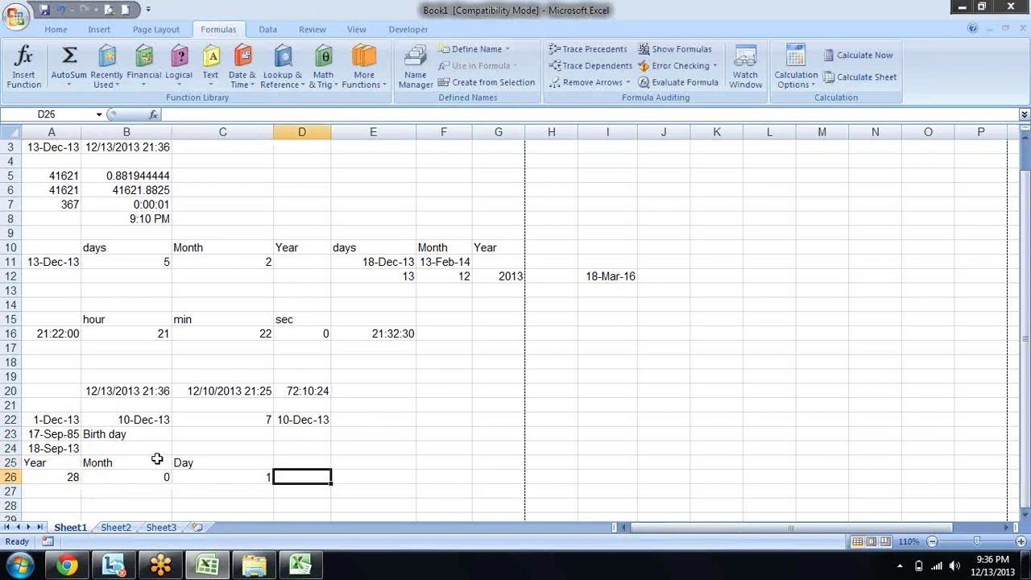
{"action": "key", "text": "Left"}
{"action": "key", "text": "Left"}
{"action": "key", "text": "Left"}
Step: Change A24's month to 10 (18-Oct-13), giving 28 years, 1 month, 1 day
{"action": "key", "text": "Up"}
{"action": "key", "text": "Up"}
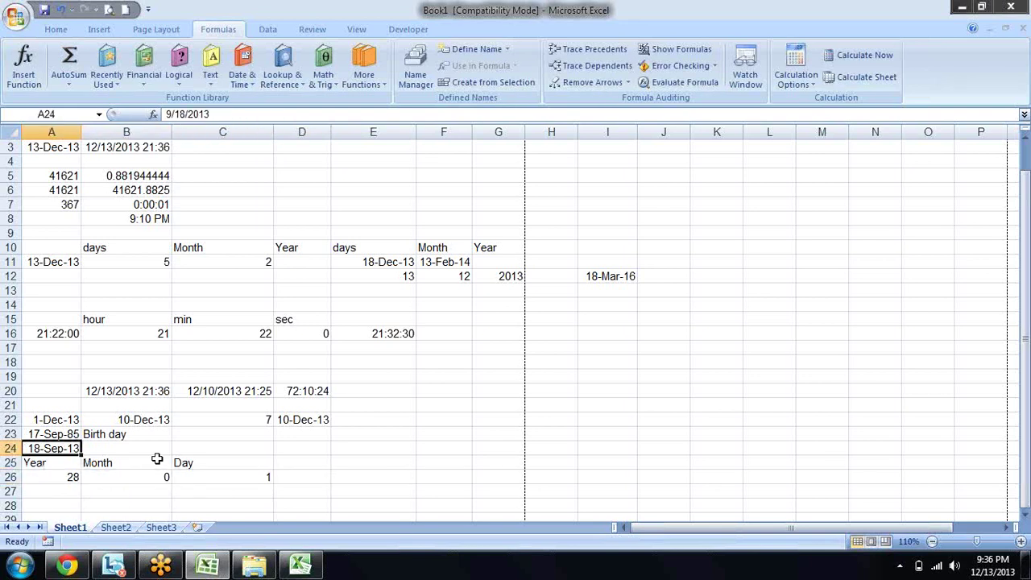
{"action": "key", "text": "F2"}
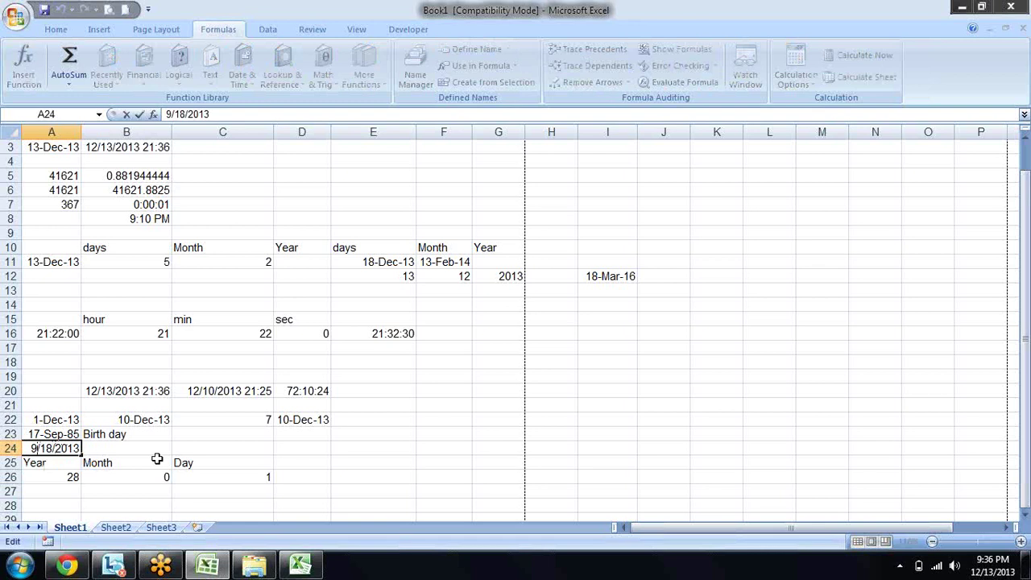
{"action": "key", "text": "BackSpace"}
{"action": "type", "text": "10"}
{"action": "key", "text": "Return"}
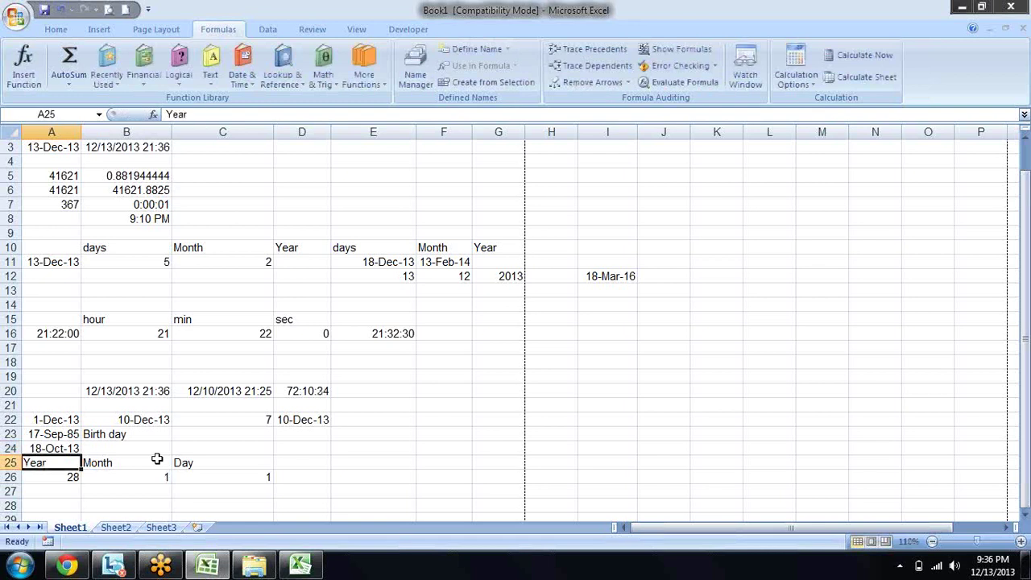
{"action": "key", "text": "Down"}
{"action": "key", "text": "Right"}
{"action": "key", "text": "Right"}
{"action": "key", "text": "Right"}
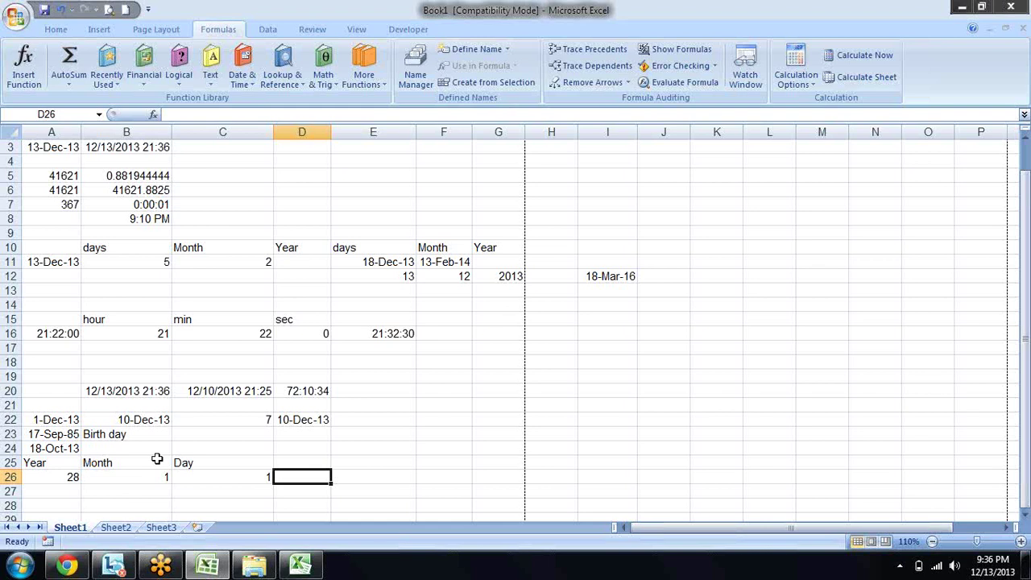
{"action": "key", "text": "Up"}
{"action": "key", "text": "Up"}
{"action": "key", "text": "Up"}
{"action": "key", "text": "Up"}
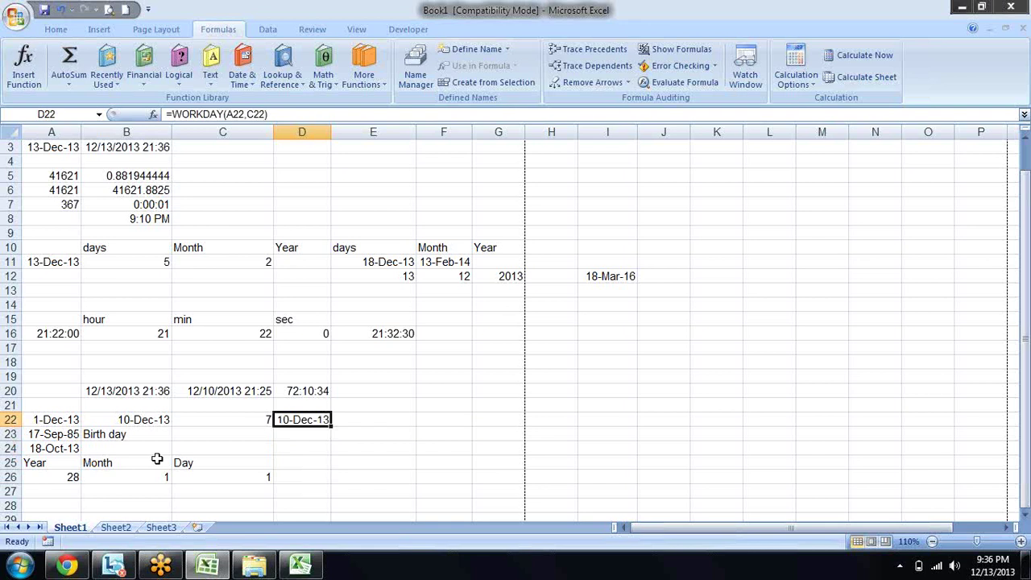
{"action": "key", "text": "Right"}
Step: Enter =EOMONTH(D22,0) in E22 and format it as a date, showing 31-Dec-13
{"action": "type", "text": "=eo"}
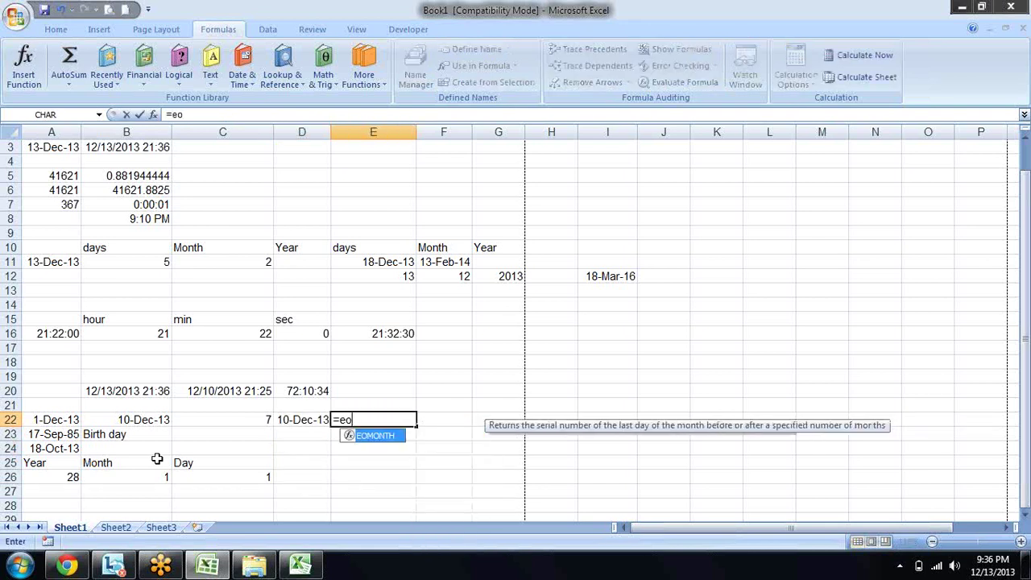
{"action": "key", "text": "Tab"}
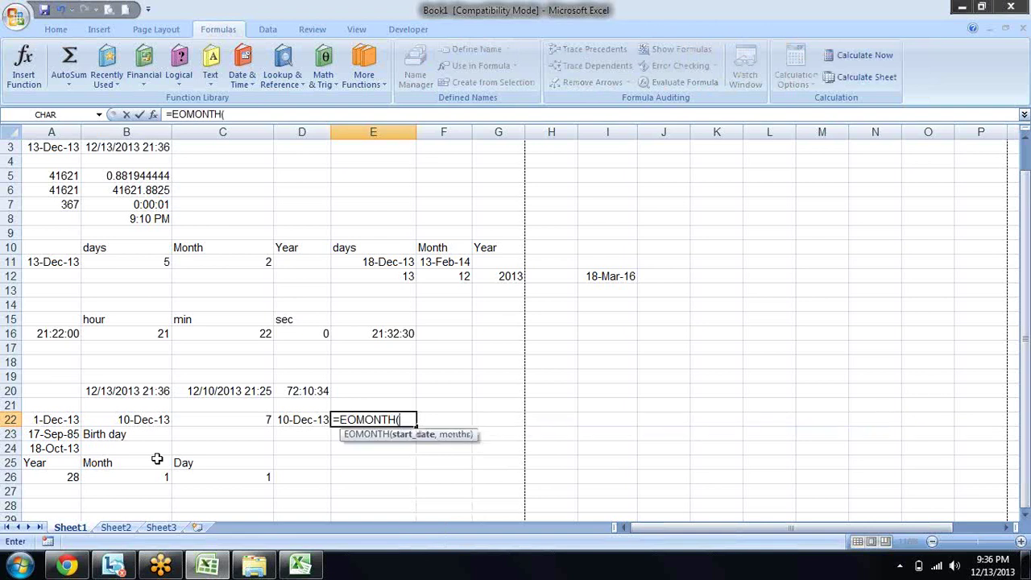
{"action": "key", "text": "Left"}
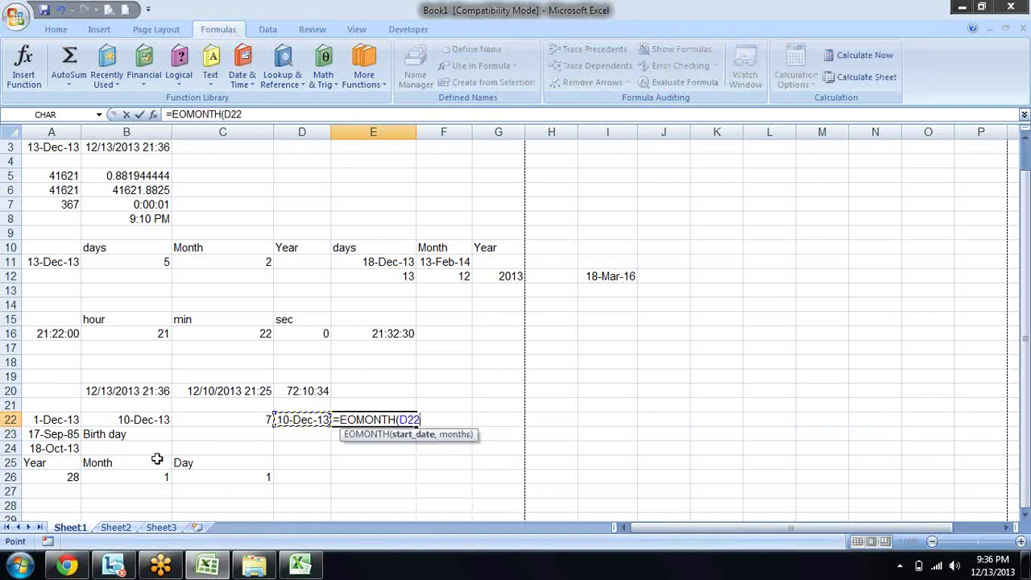
{"action": "type", "text": ","}
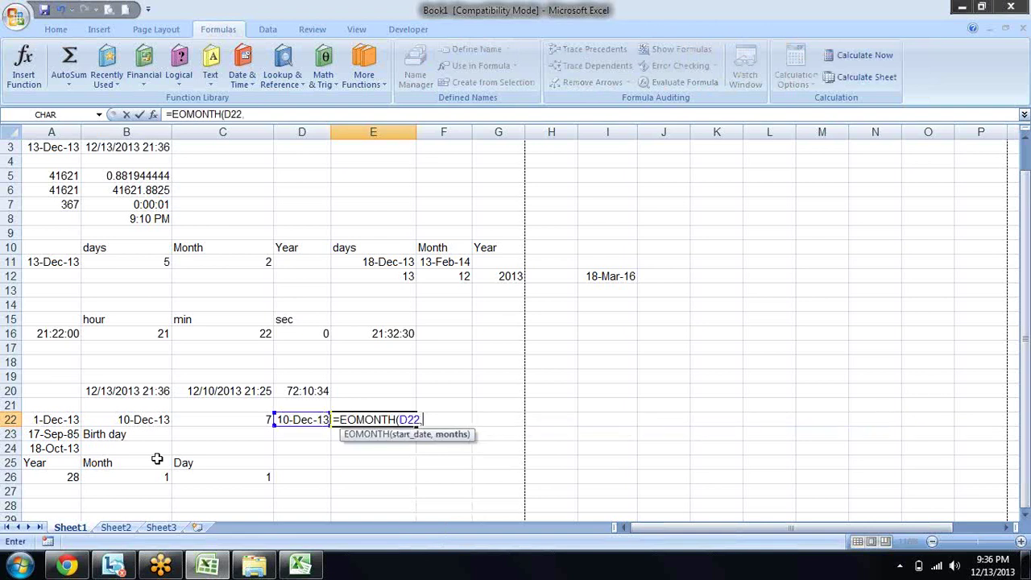
{"action": "type", "text": "0"}
{"action": "type", "text": ")"}
{"action": "key", "text": "Return"}
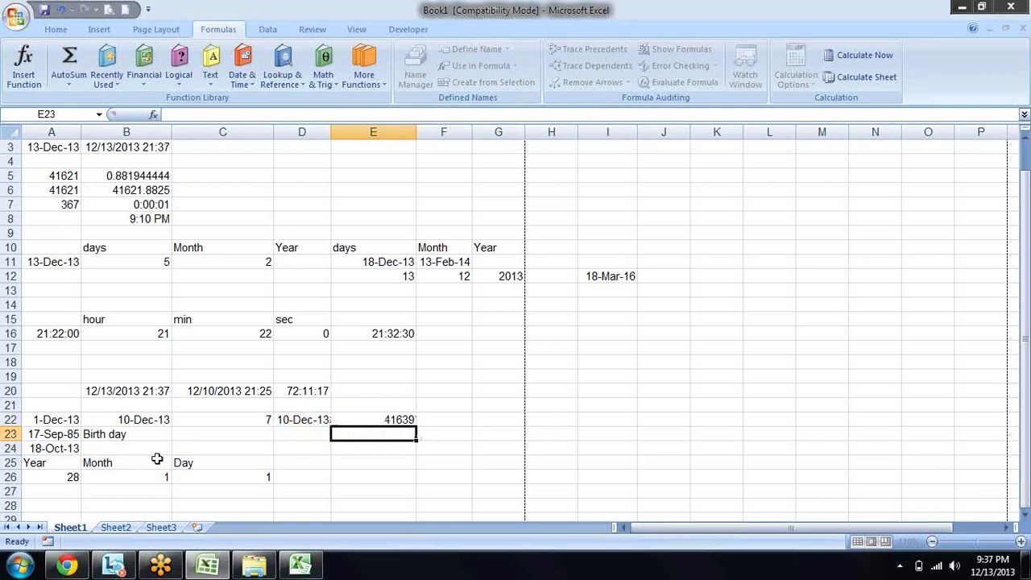
{"action": "key", "text": "Up"}
{"action": "key", "text": "ctrl+shift+numbersign"}
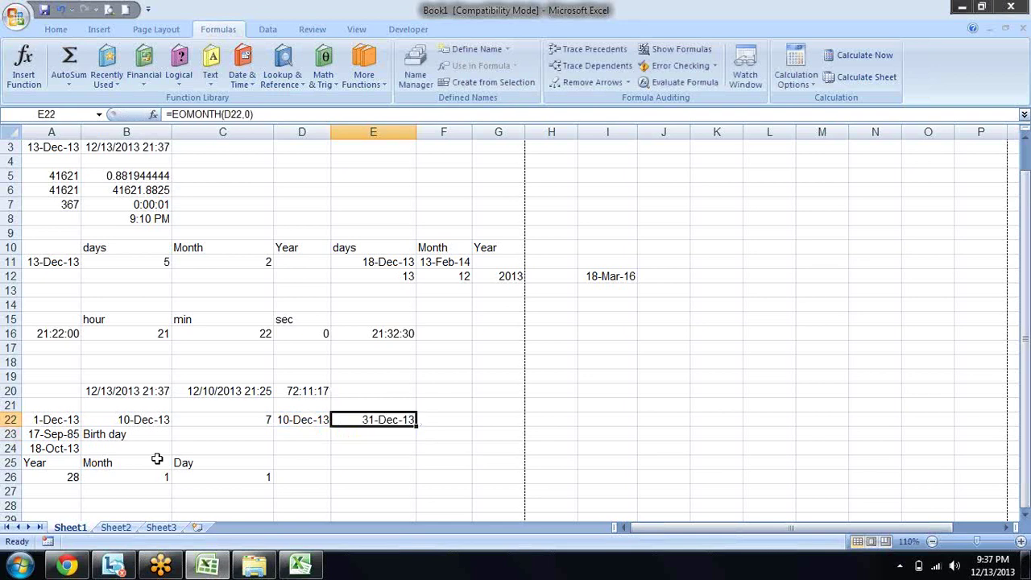
Step: Inspect D22's WORKDAY formula unchanged, then review C22 and B22 before returning to D22
{"action": "key", "text": "Left"}
{"action": "key", "text": "F2"}
{"action": "key", "text": "Escape"}
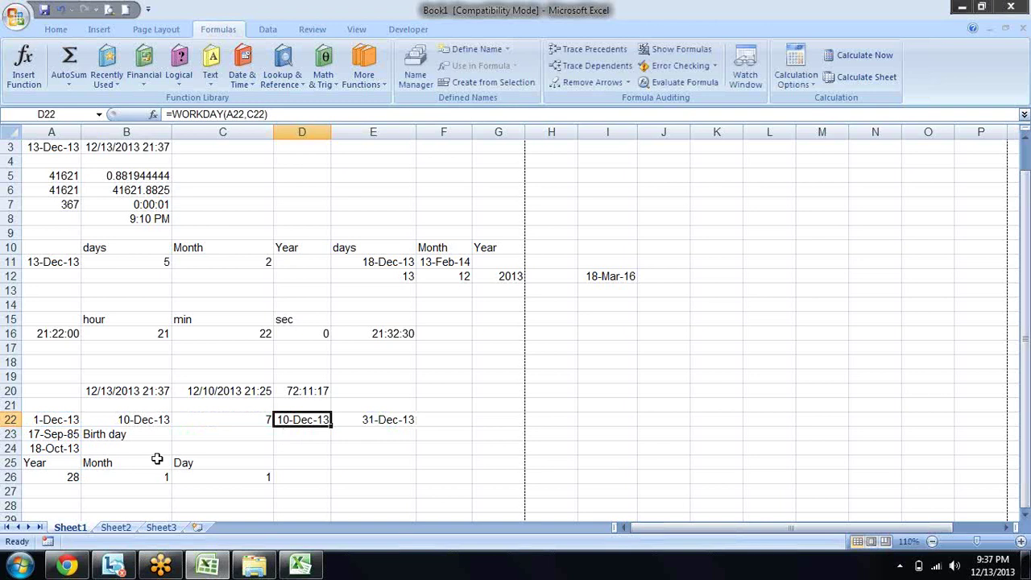
{"action": "key", "text": "Left"}
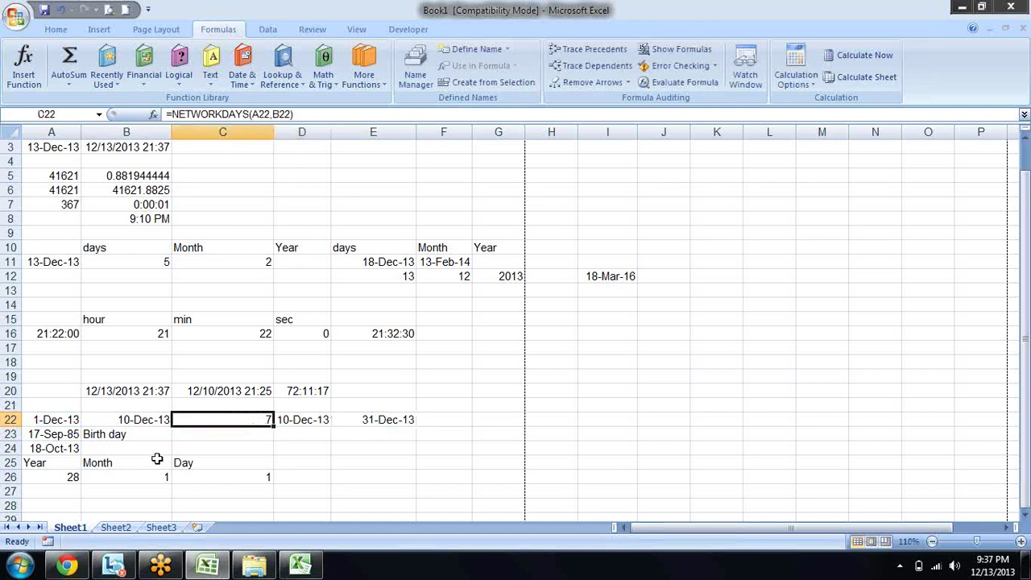
{"action": "key", "text": "Left"}
{"action": "key", "text": "Right"}
{"action": "key", "text": "Right"}
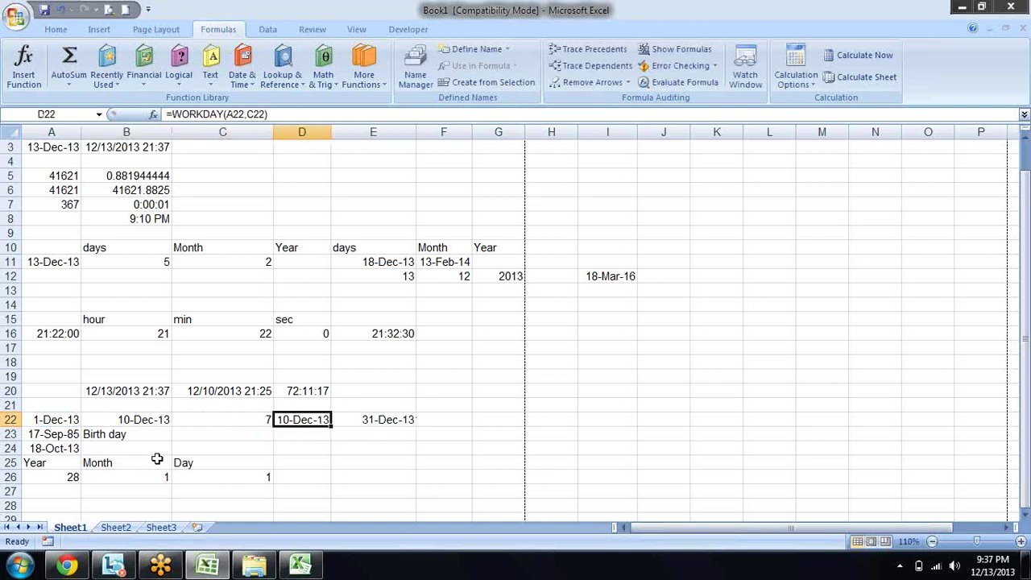
Step: Change D22's date from 1-feb to 23-Feb-13, then check E22 now returns 28-Feb-13
{"action": "type", "text": "1-feb-"}
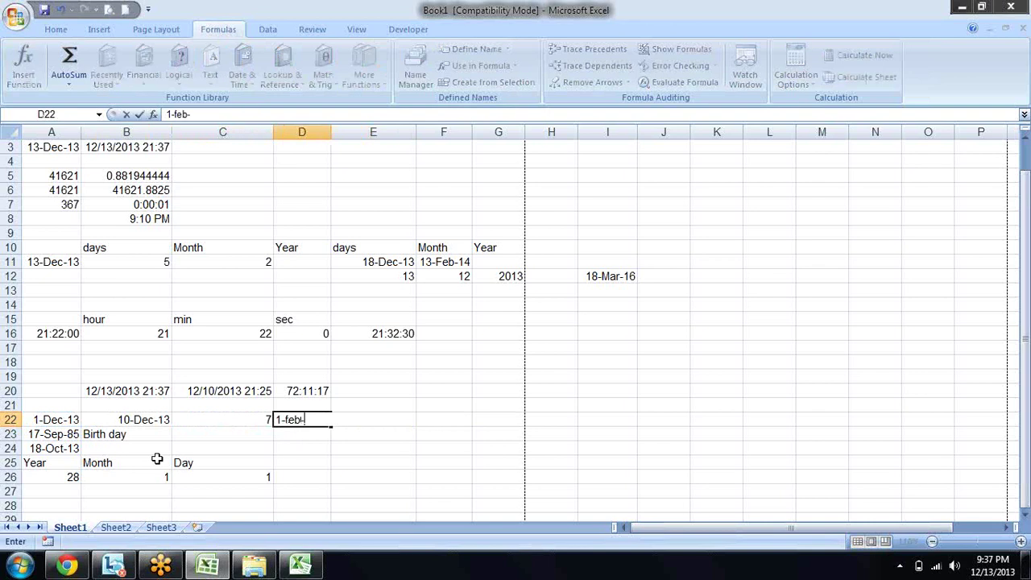
{"action": "key", "text": "Return"}
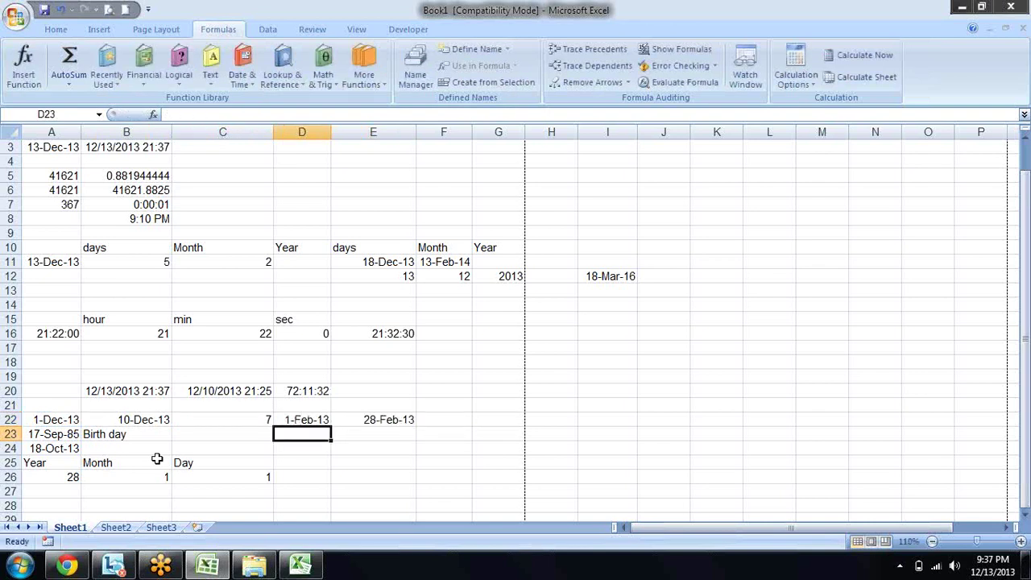
{"action": "key", "text": "Up"}
{"action": "key", "text": "F2"}
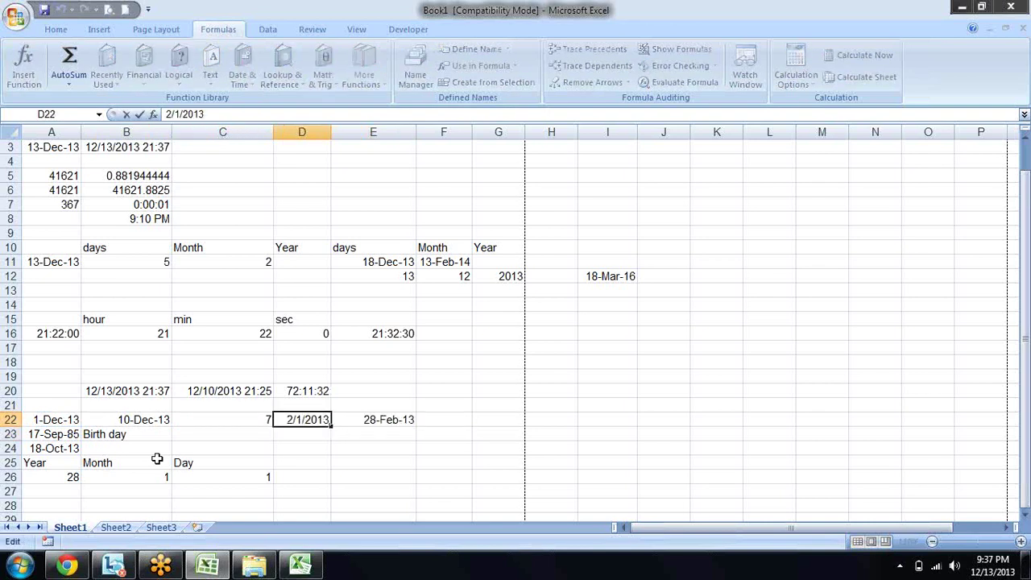
{"action": "key", "text": "BackSpace"}
{"action": "type", "text": "23"}
{"action": "key", "text": "Return"}
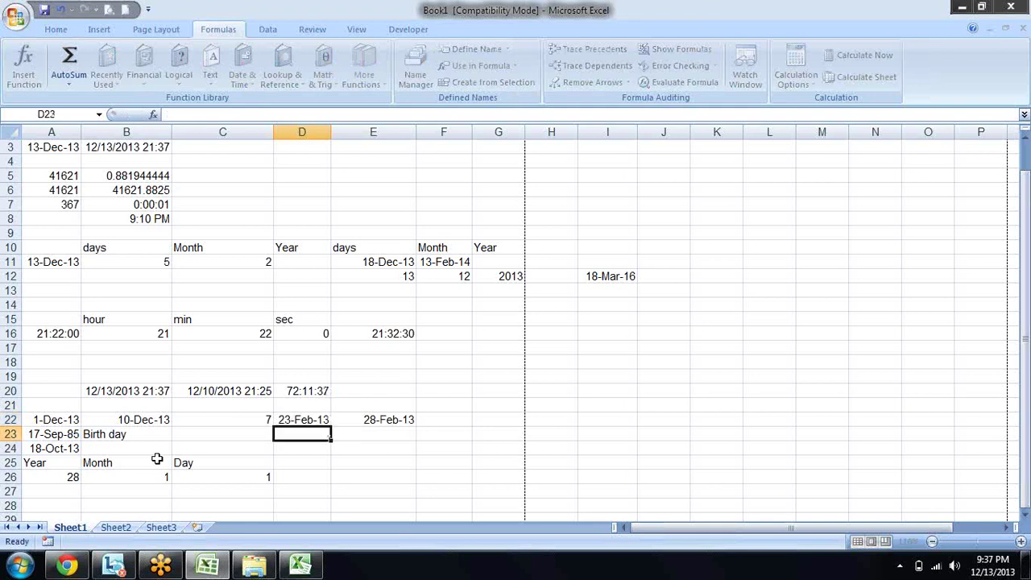
{"action": "key", "text": "Right"}
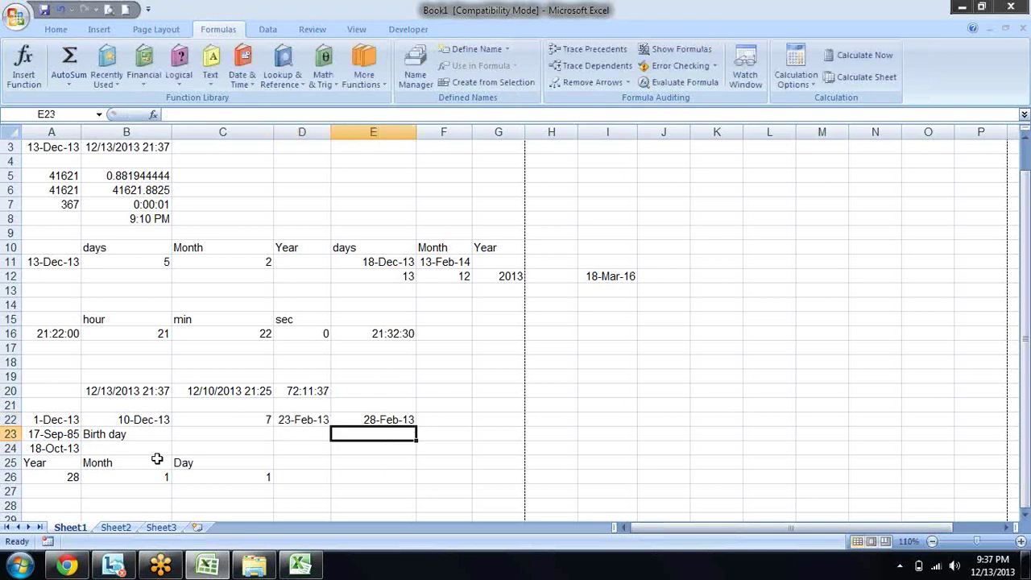
{"action": "key", "text": "Up"}
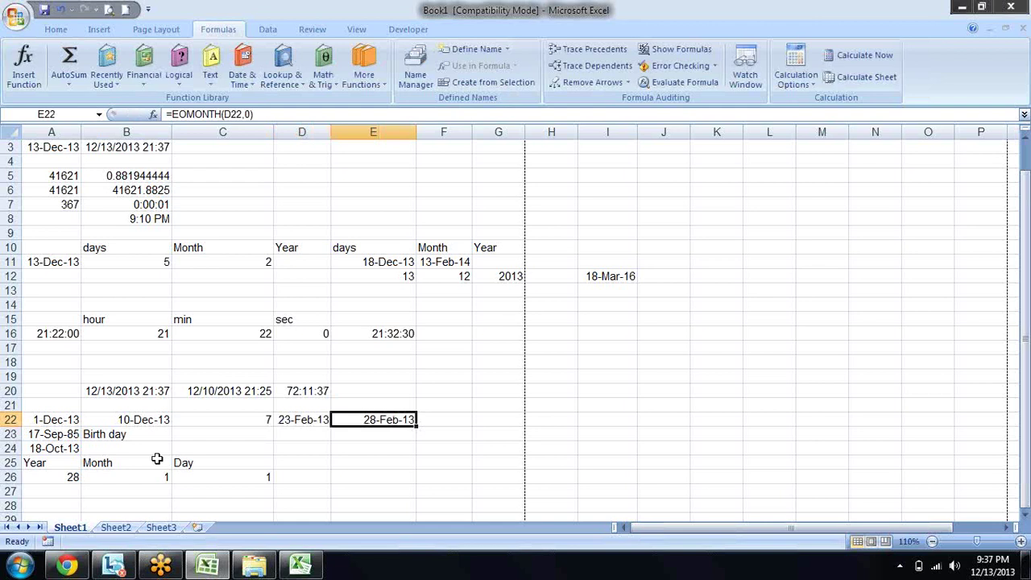
Step: Clear the worksheet range selection and switch to the Excel functions reference in Chrome
{"action": "left_click_drag", "start_coordinate": [46, 147], "coordinate": [165, 303]}
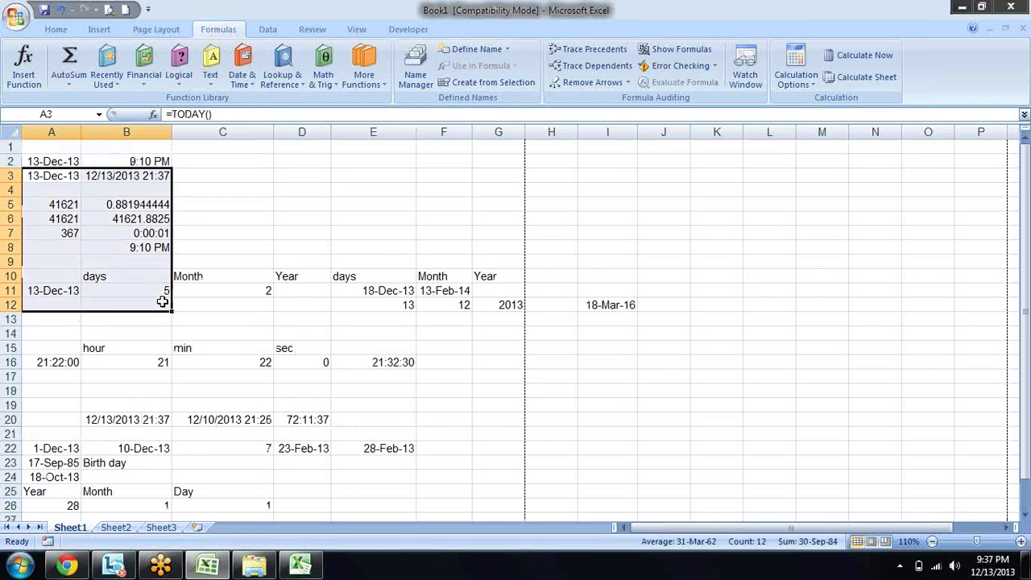
{"action": "left_click", "coordinate": [286, 327]}
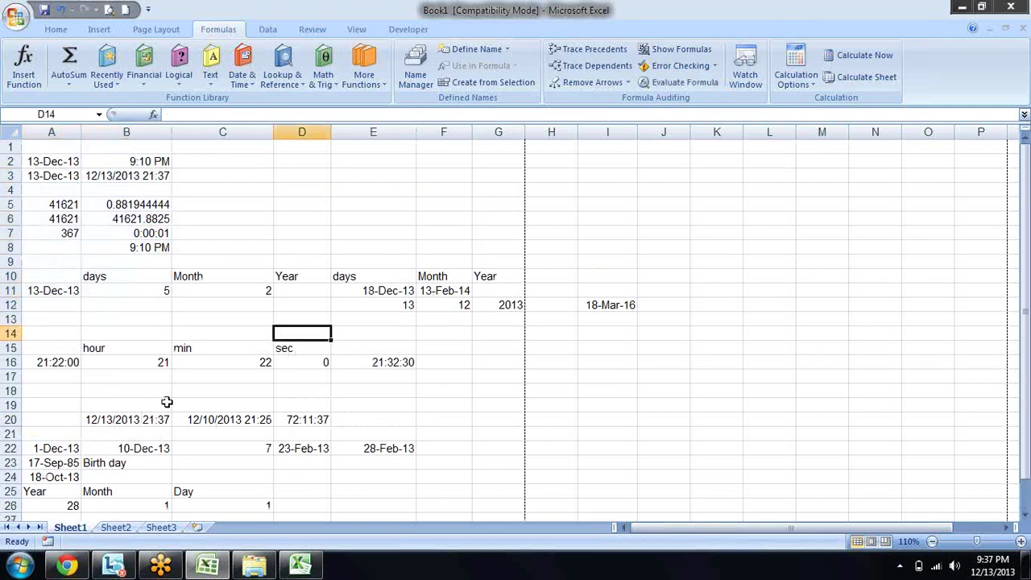
{"action": "left_click", "coordinate": [68, 565]}
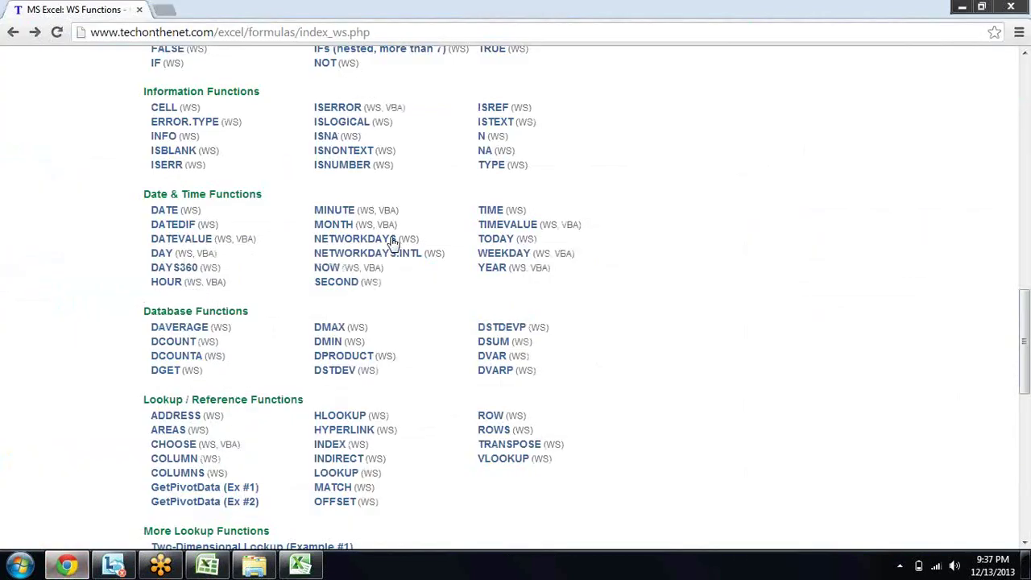
Step: Scroll the techonthenet functions index down to the Date & Time Functions section
{"action": "scroll", "coordinate": [634, 128], "scroll_direction": "up", "scroll_amount": 3}
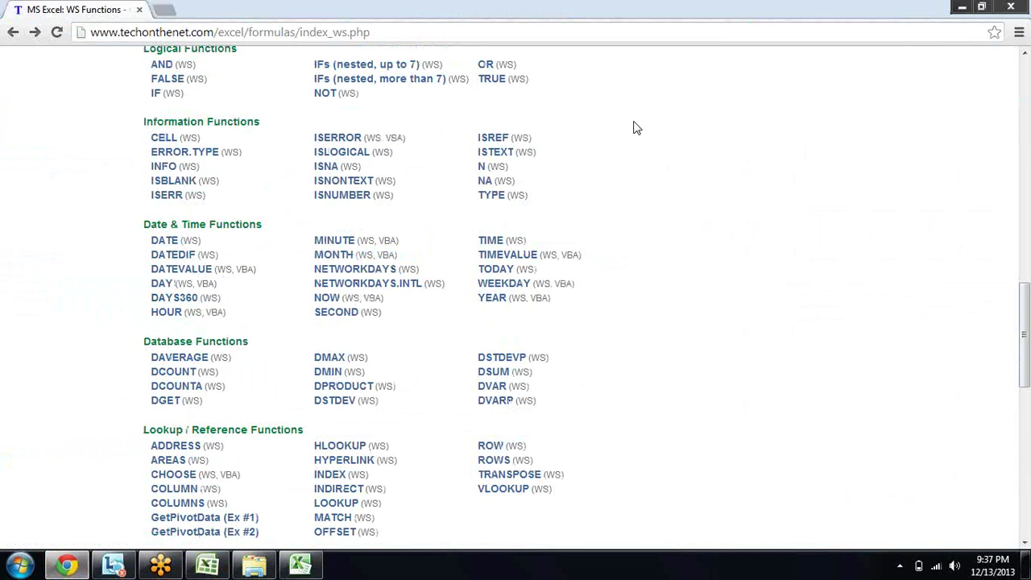
{"action": "scroll", "coordinate": [633, 128], "scroll_direction": "up", "scroll_amount": 8}
{"action": "scroll", "coordinate": [633, 128], "scroll_direction": "up", "scroll_amount": 2}
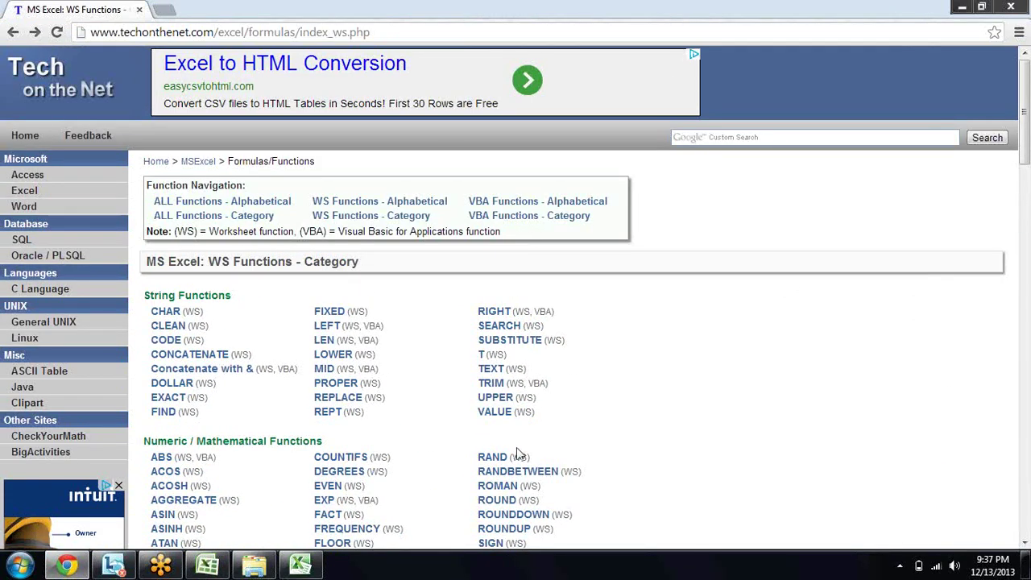
{"action": "scroll", "coordinate": [721, 388], "scroll_direction": "down", "scroll_amount": 1}
{"action": "scroll", "coordinate": [722, 387], "scroll_direction": "down", "scroll_amount": 4}
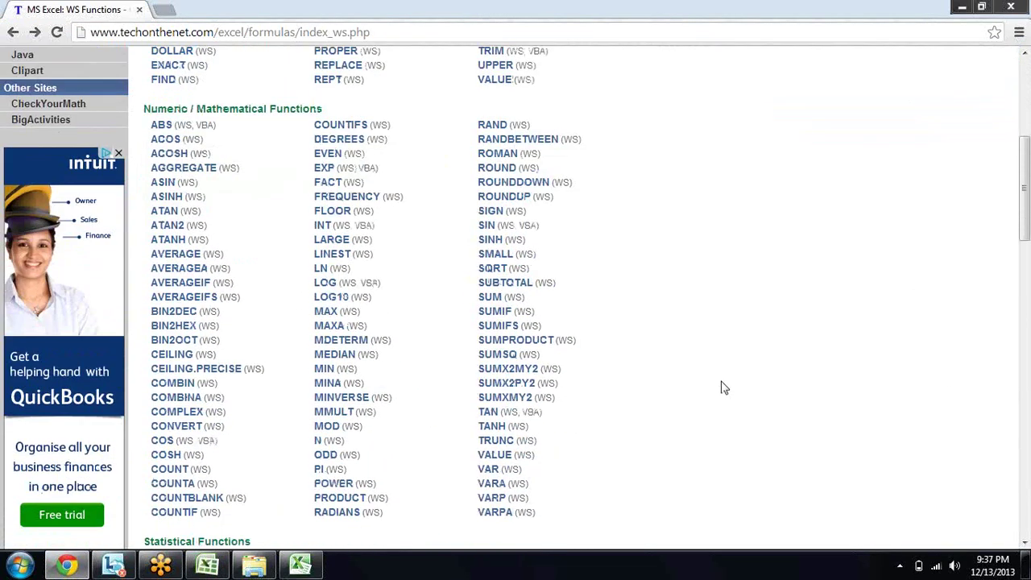
{"action": "scroll", "coordinate": [722, 388], "scroll_direction": "down", "scroll_amount": 3}
{"action": "scroll", "coordinate": [722, 388], "scroll_direction": "down", "scroll_amount": 3}
{"action": "scroll", "coordinate": [722, 387], "scroll_direction": "down", "scroll_amount": 1}
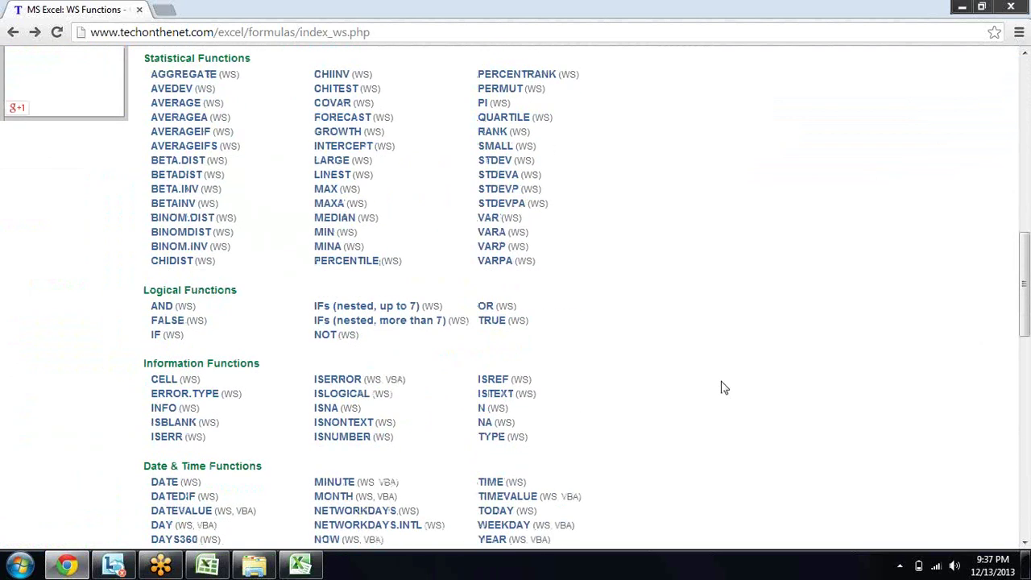
{"action": "scroll", "coordinate": [722, 387], "scroll_direction": "down", "scroll_amount": 2}
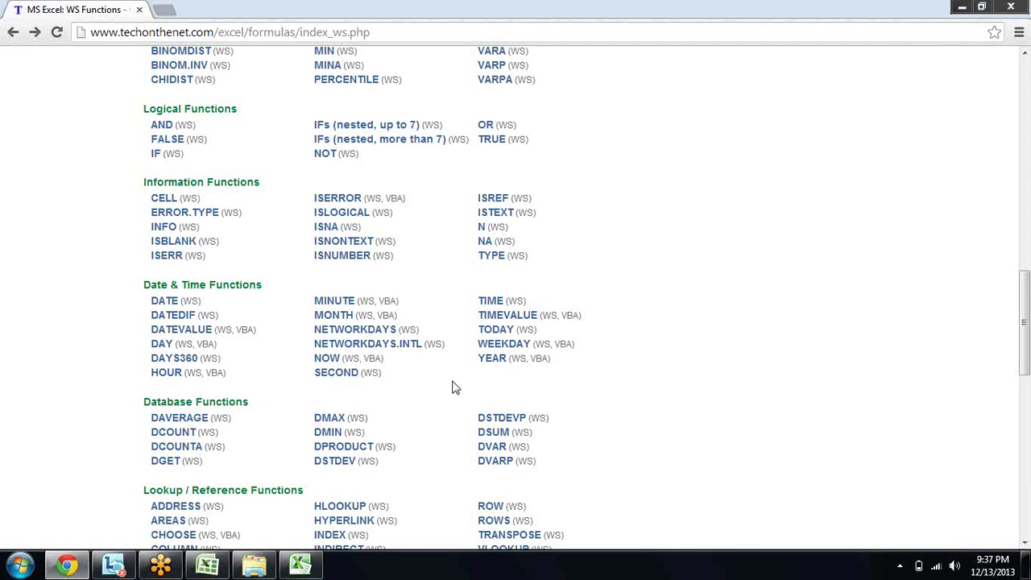
Step: Open the DATEDIF reference and highlight the Y, M and YM interval explanations
{"action": "left_click", "coordinate": [173, 315]}
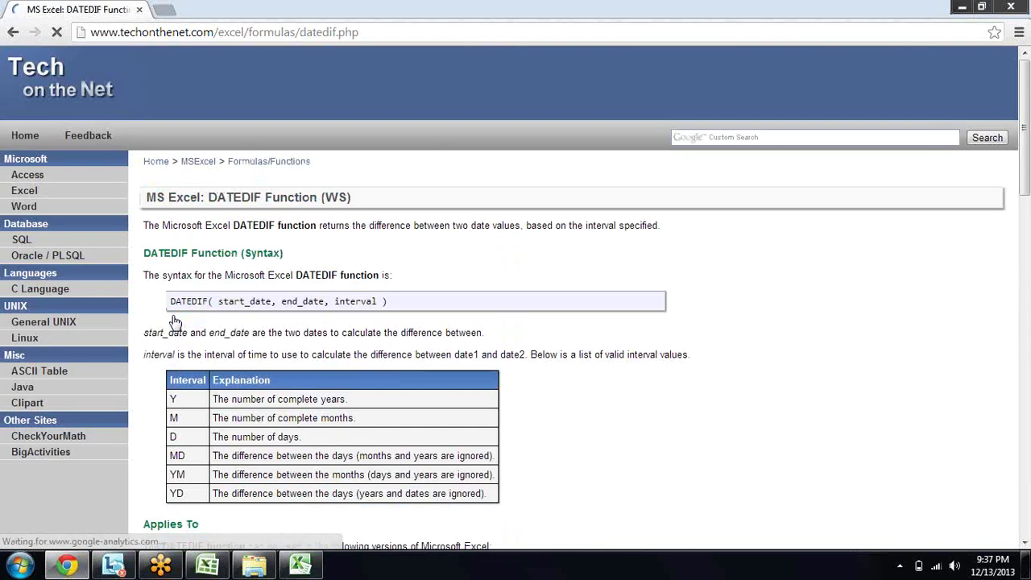
{"action": "scroll", "coordinate": [173, 320], "scroll_direction": "down", "scroll_amount": 1}
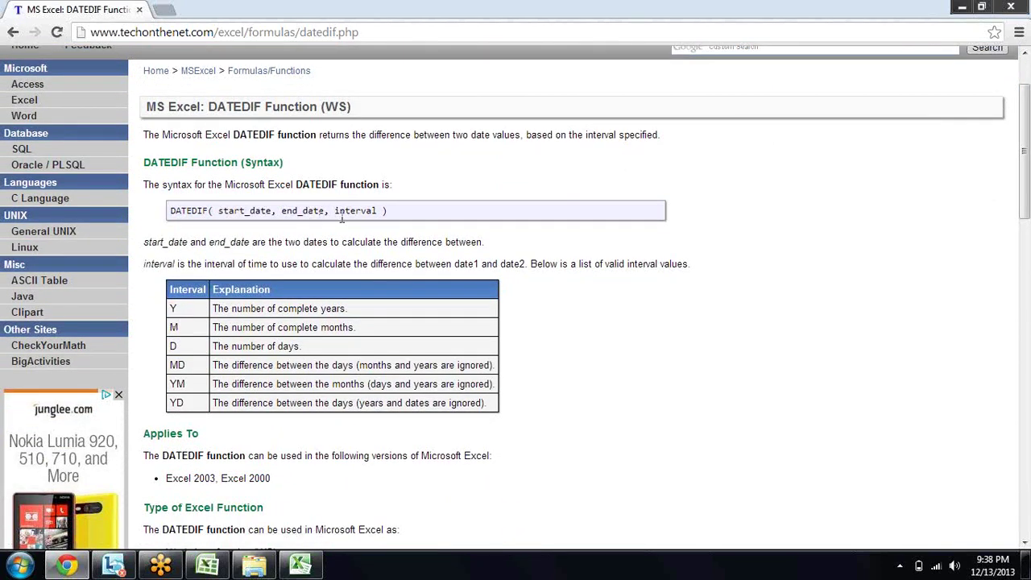
{"action": "double_click", "coordinate": [173, 309]}
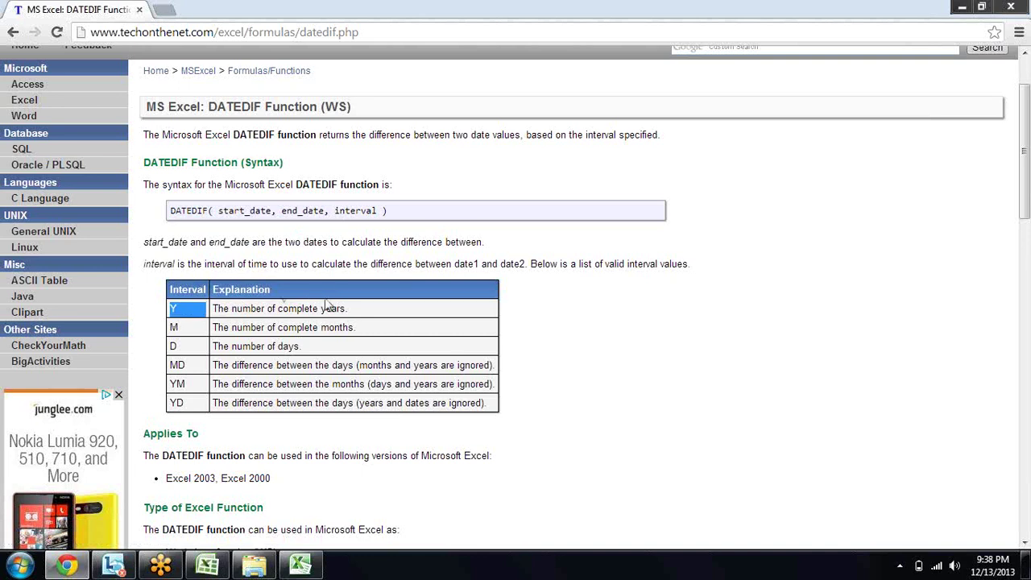
{"action": "left_click", "coordinate": [196, 330]}
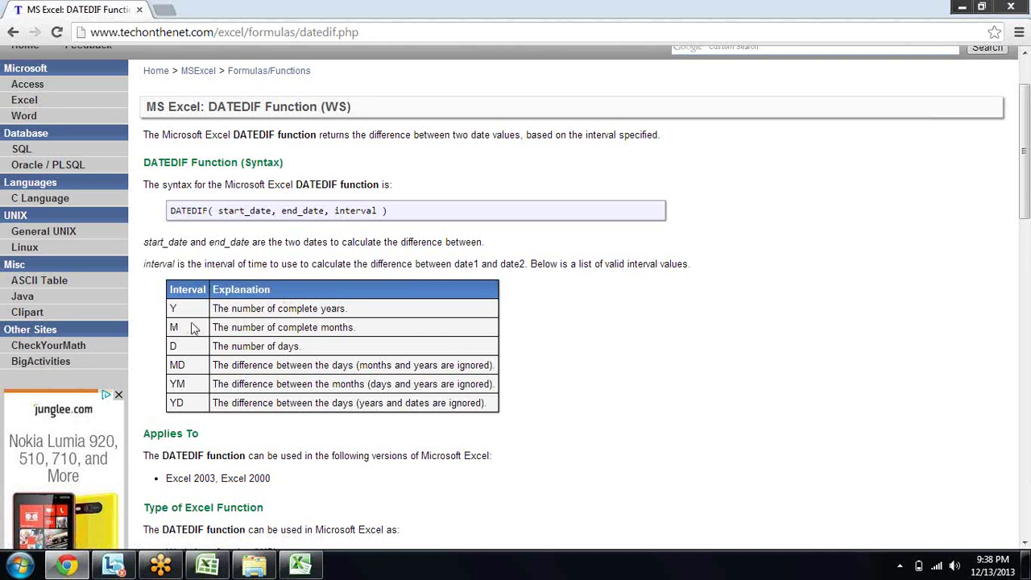
{"action": "mouse_move", "coordinate": [223, 329]}
{"action": "left_mouse_down"}
{"action": "mouse_move", "coordinate": [267, 330]}
{"action": "mouse_move", "coordinate": [319, 366]}
{"action": "left_mouse_up"}
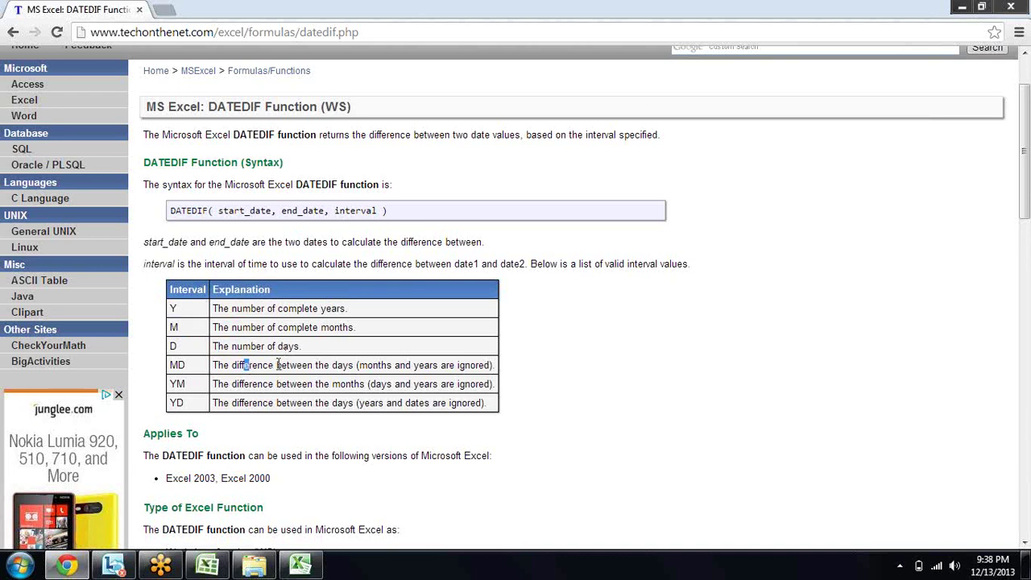
{"action": "left_click", "coordinate": [348, 366]}
{"action": "left_click", "coordinate": [316, 384]}
Step: Scroll through the DATEDIF examples, then return to the Excel workbook
{"action": "scroll", "coordinate": [397, 531], "scroll_direction": "down", "scroll_amount": 4}
{"action": "scroll", "coordinate": [397, 531], "scroll_direction": "down", "scroll_amount": 1}
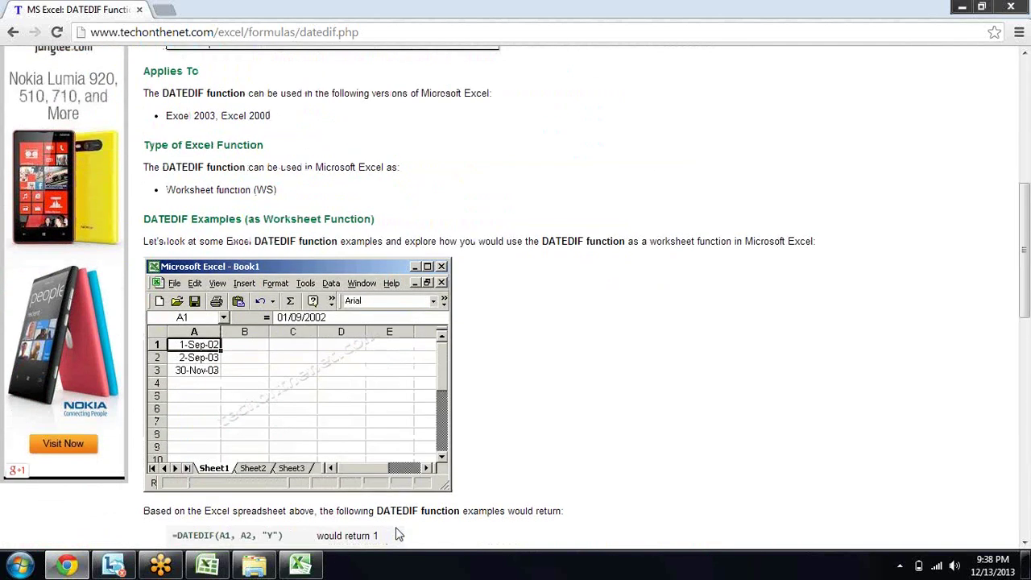
{"action": "scroll", "coordinate": [397, 528], "scroll_direction": "down", "scroll_amount": 3}
{"action": "scroll", "coordinate": [397, 530], "scroll_direction": "up", "scroll_amount": 2}
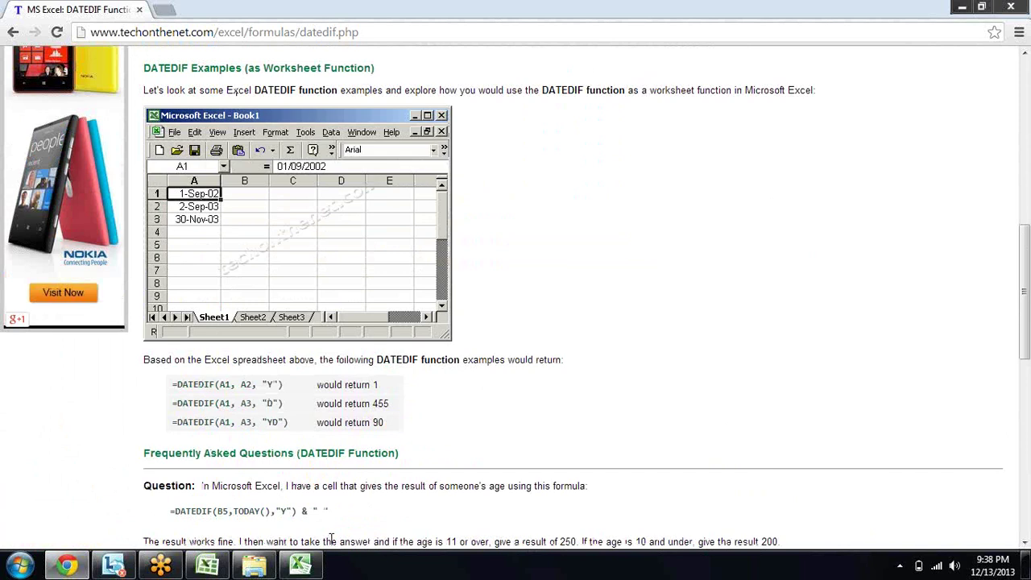
{"action": "scroll", "coordinate": [342, 534], "scroll_direction": "down", "scroll_amount": 1}
{"action": "scroll", "coordinate": [341, 533], "scroll_direction": "down", "scroll_amount": 3}
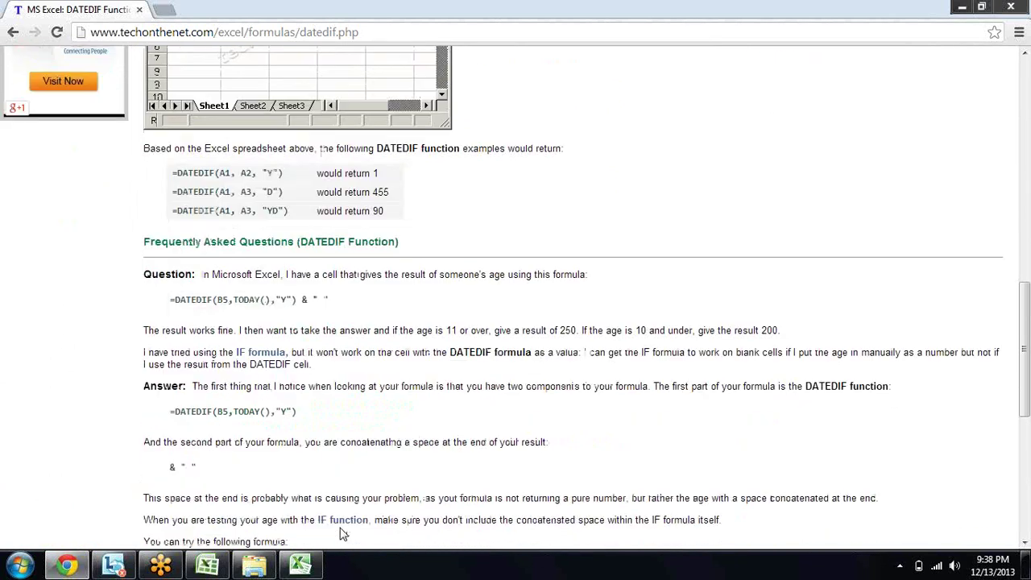
{"action": "key", "text": "alt+Tab"}
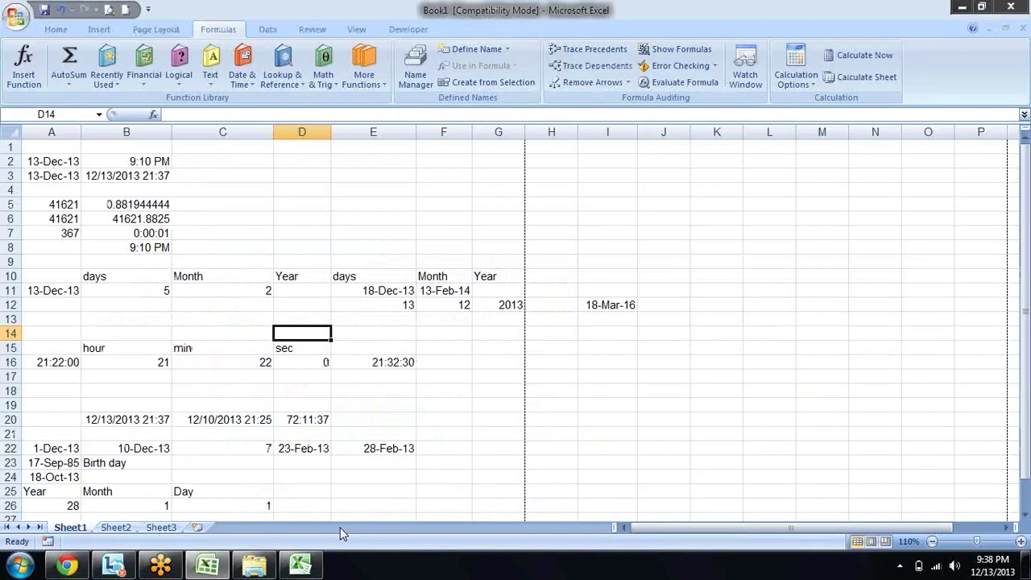
{"action": "key", "text": "Right"}
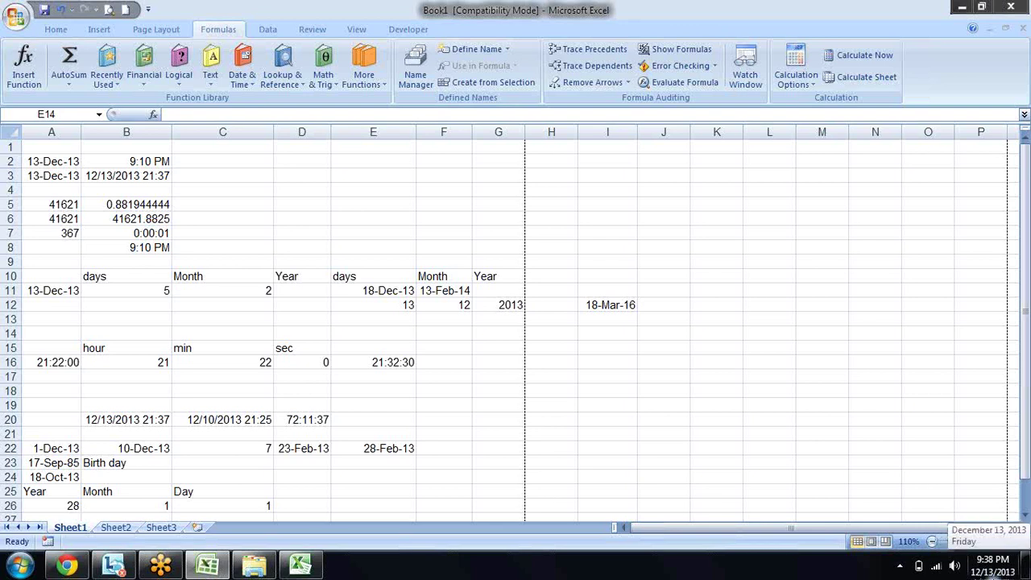
{"action": "left_click", "coordinate": [1009, 575]}
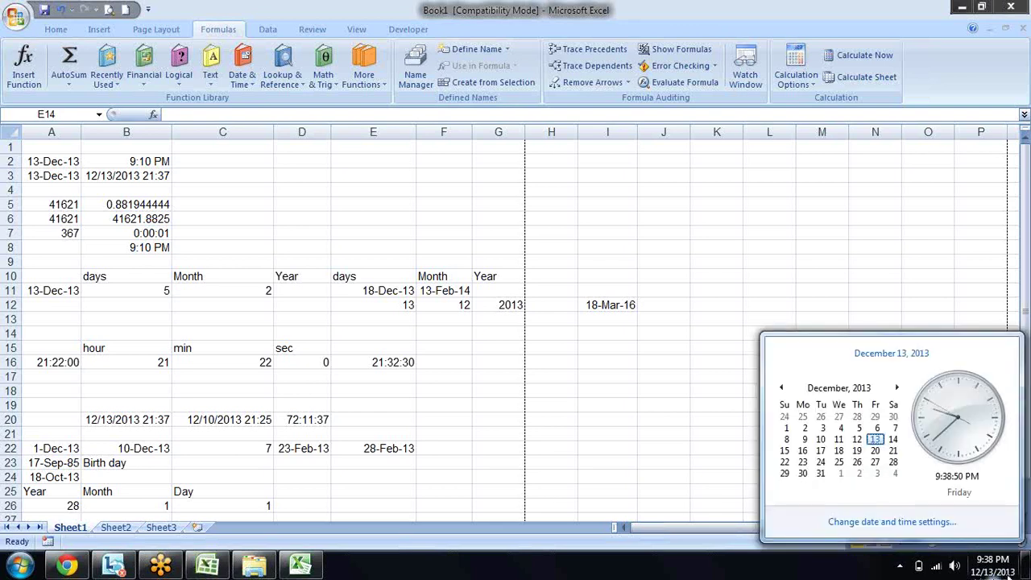
{"action": "left_click", "coordinate": [1009, 575]}
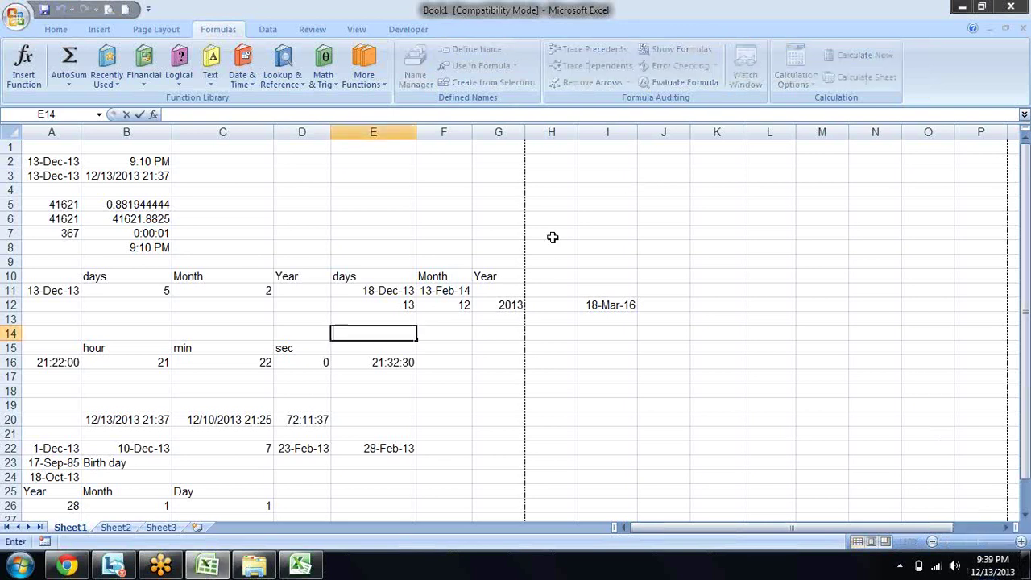
Step: Type the format code mm-dd-yy into H17 and confirm the entry
{"action": "left_click", "coordinate": [536, 381]}
{"action": "type", "text": "mm"}
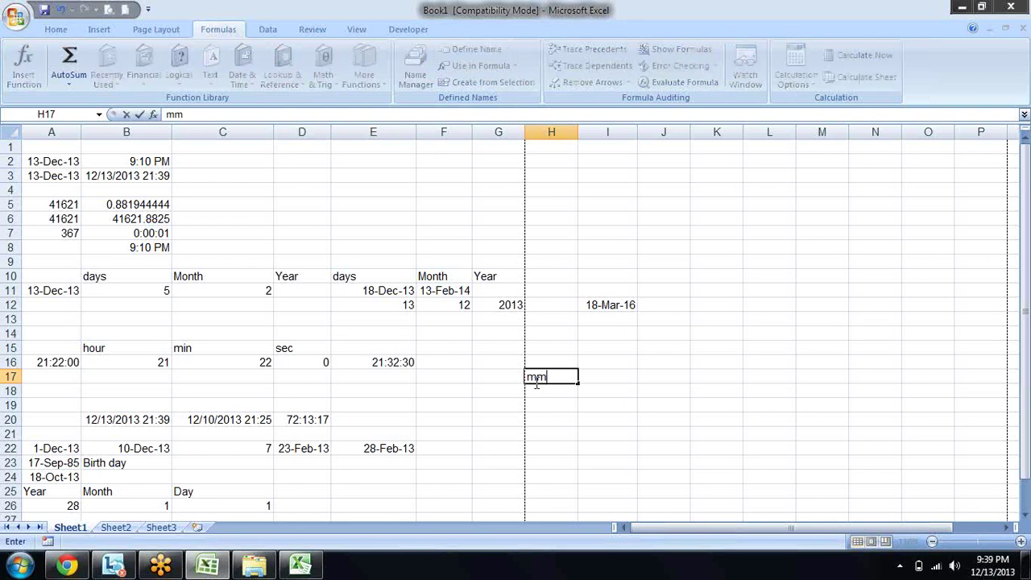
{"action": "type", "text": "-dd-"}
{"action": "type", "text": "yy"}
{"action": "key", "text": "Return"}
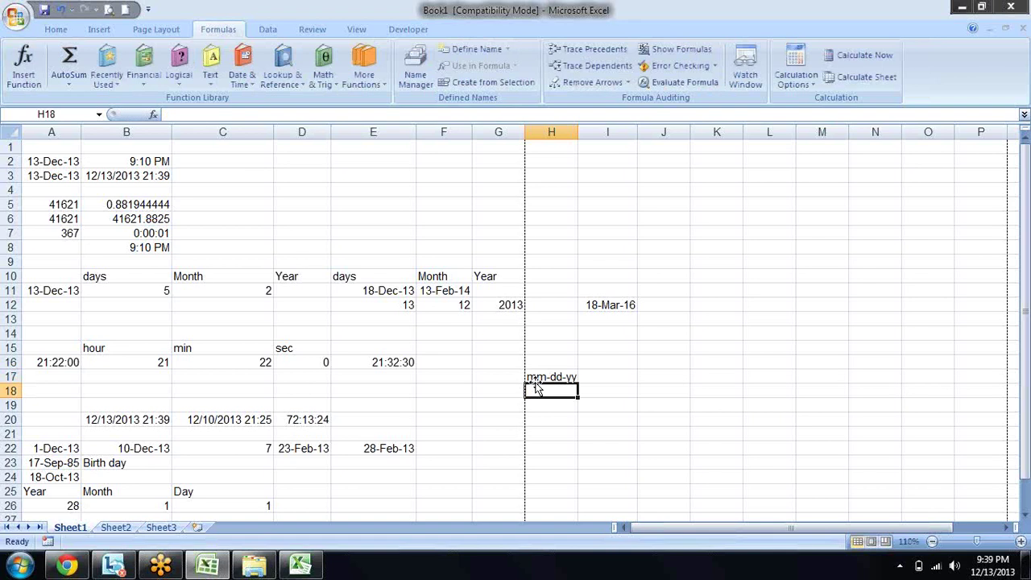
{"action": "left_click", "coordinate": [536, 383]}
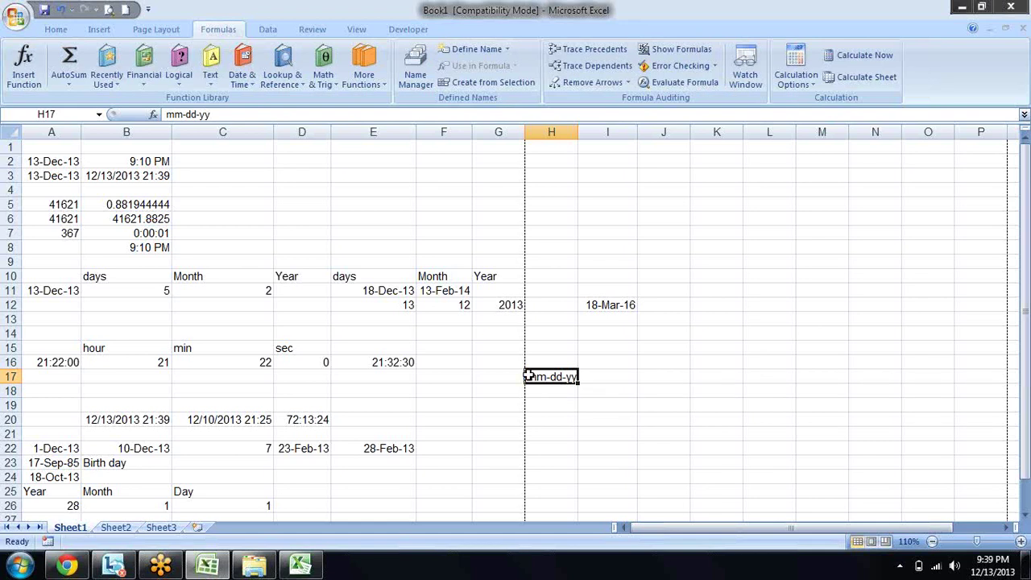
Step: Enter 10/12/13 in E3 and apply the date format so it shows 12-Oct-13
{"action": "left_click", "coordinate": [364, 180]}
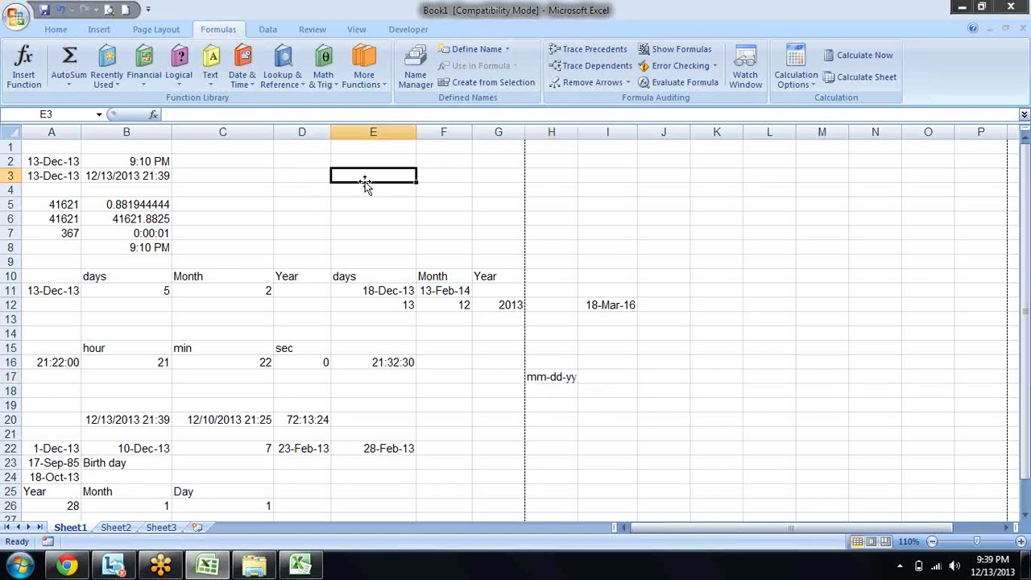
{"action": "type", "text": "10-d"}
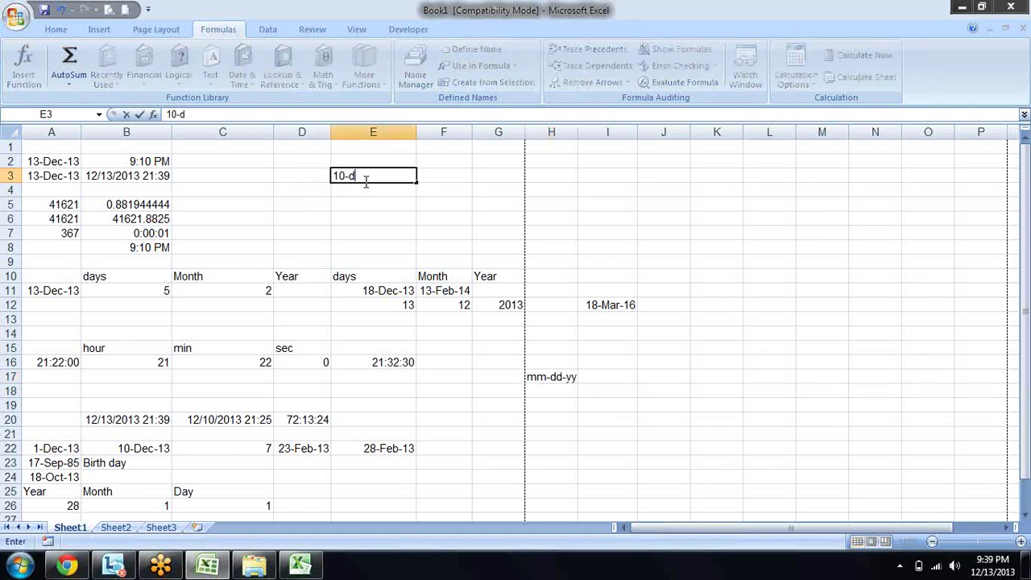
{"action": "type", "text": "ec"}
{"action": "key", "text": "BackSpace"}
{"action": "key", "text": "BackSpace"}
{"action": "key", "text": "BackSpace"}
{"action": "key", "text": "BackSpace"}
{"action": "key", "text": "BackSpace"}
{"action": "key", "text": "Escape"}
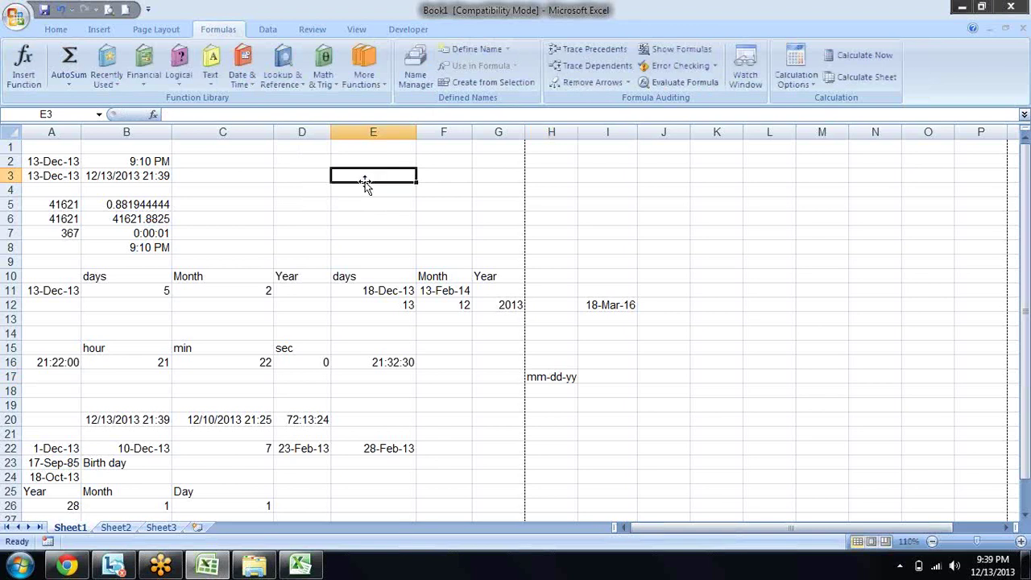
{"action": "type", "text": "10/12/"}
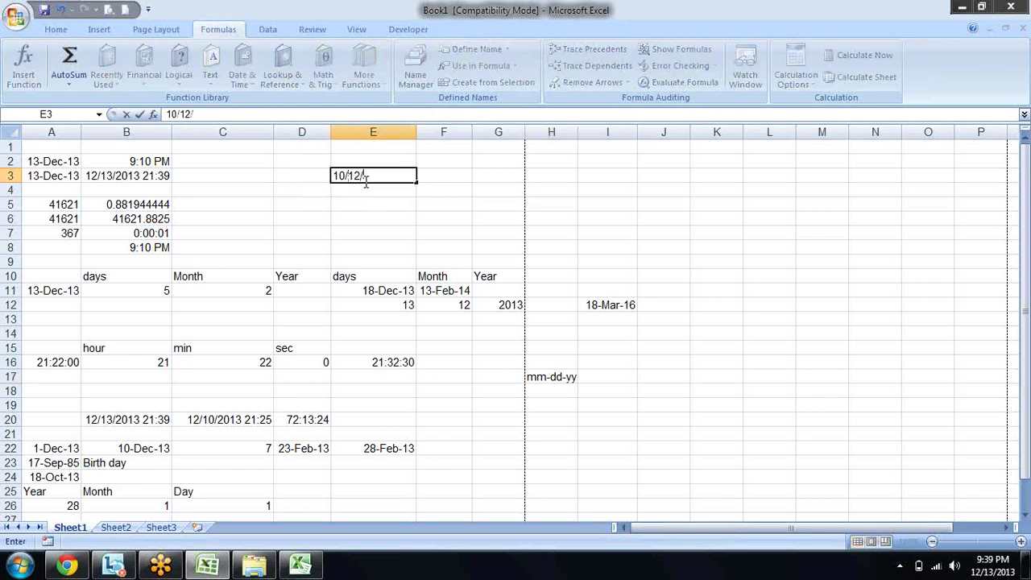
{"action": "type", "text": "13"}
{"action": "key", "text": "Return"}
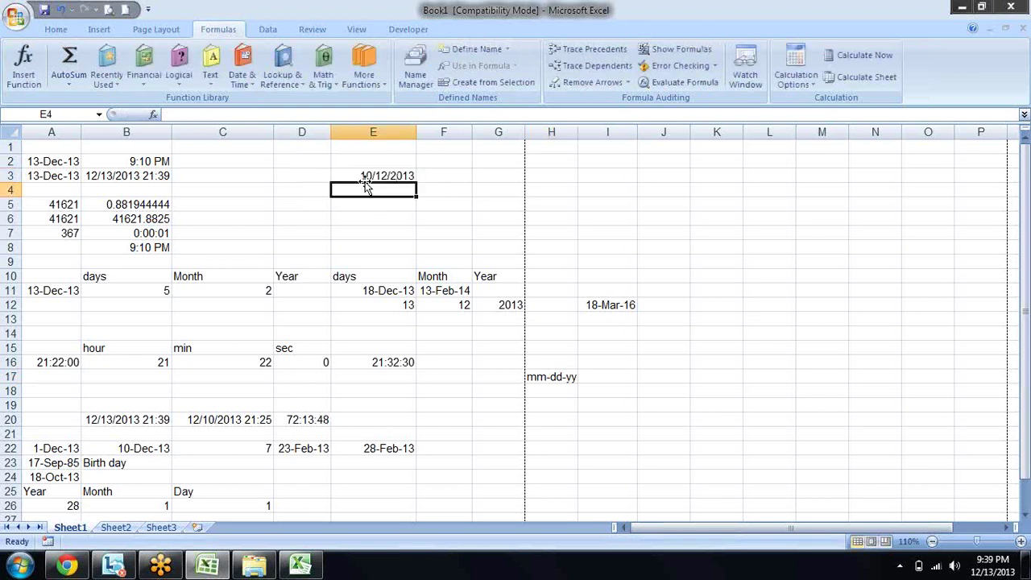
{"action": "left_click", "coordinate": [363, 178]}
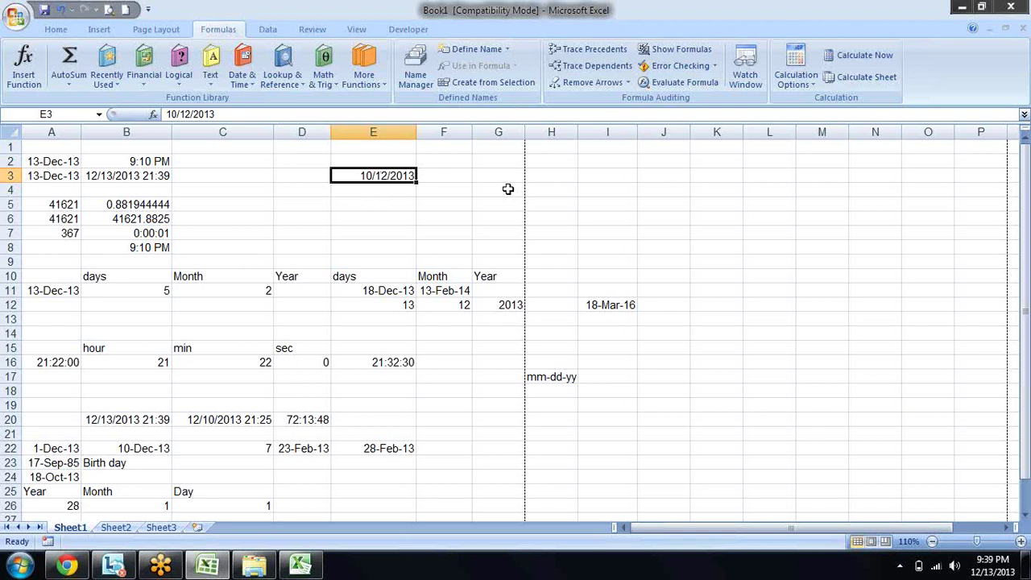
{"action": "key", "text": "ctrl+shift+3"}
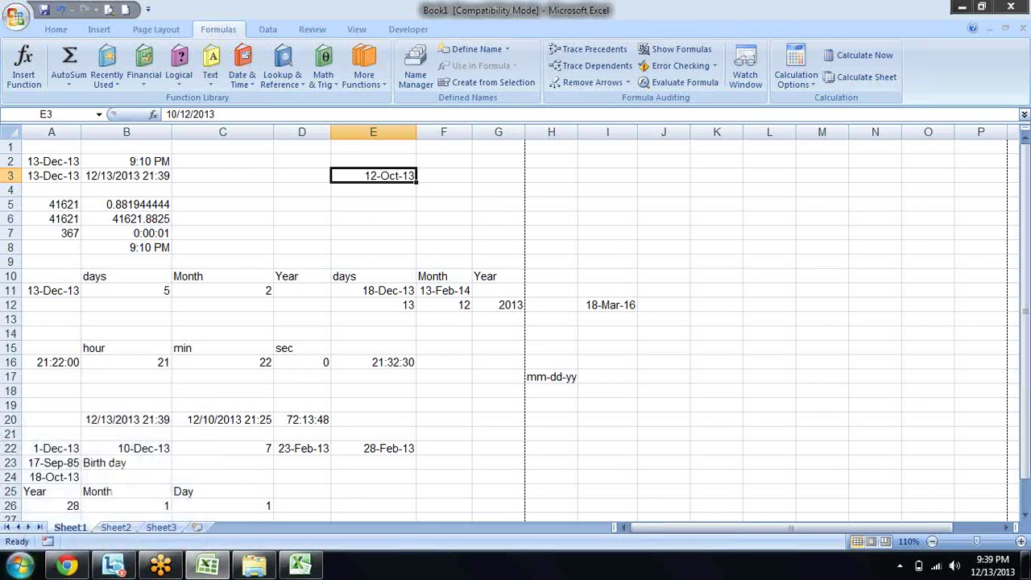
{"action": "key", "text": "super"}
Step: Open the Date tab of Region and Language's additional settings in Control Panel
{"action": "left_click", "coordinate": [251, 311]}
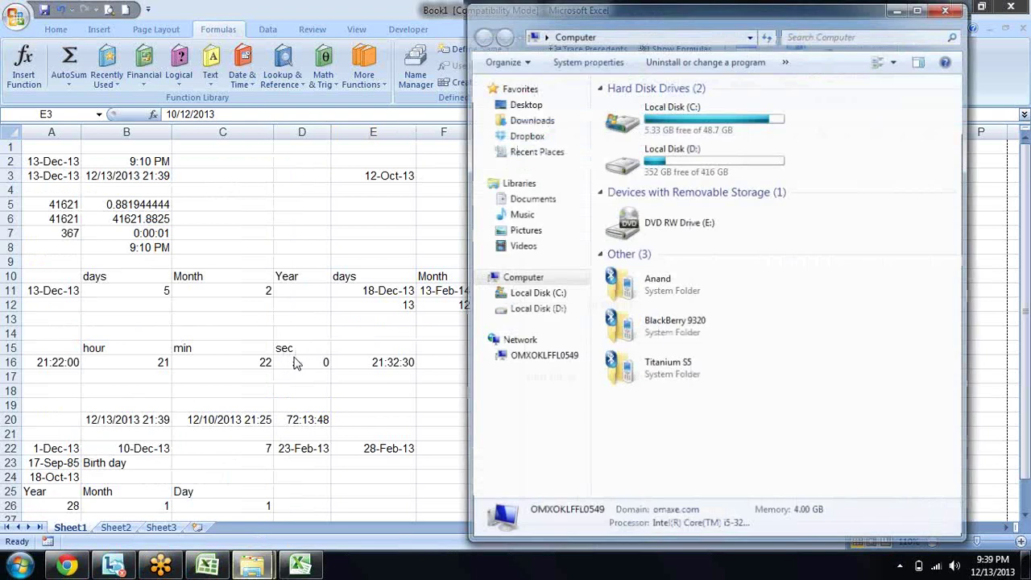
{"action": "left_click", "coordinate": [21, 565]}
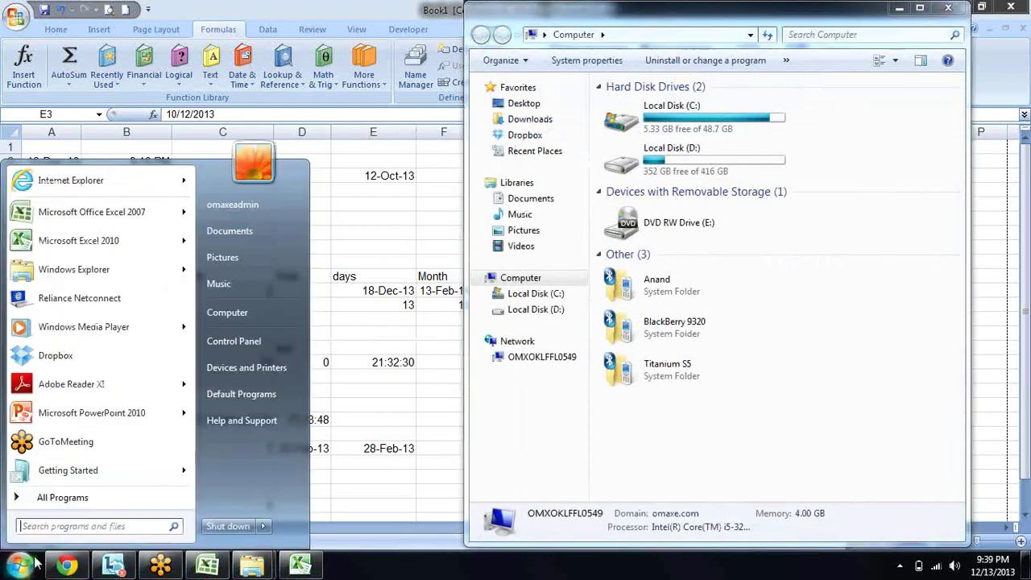
{"action": "left_click", "coordinate": [299, 339]}
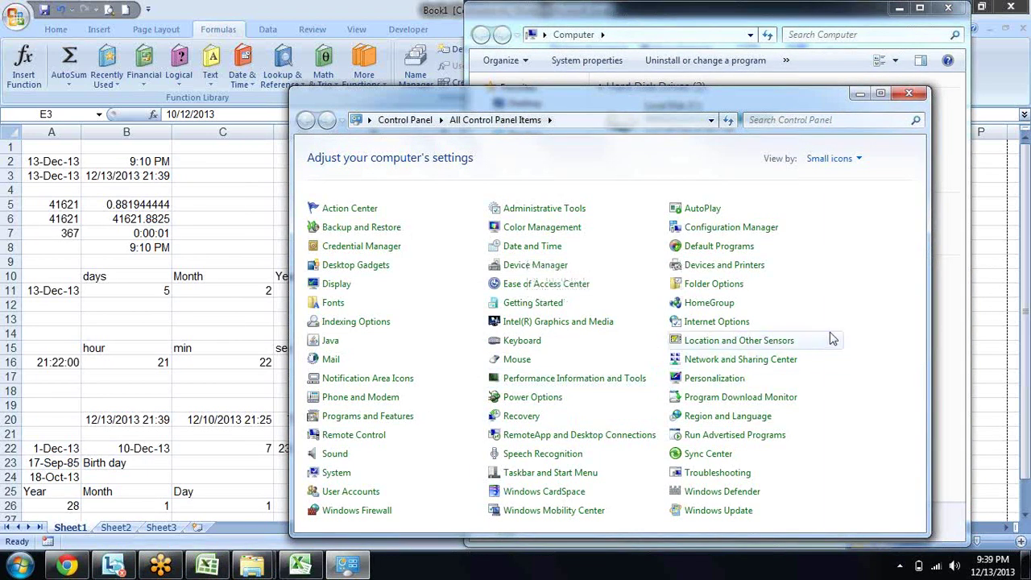
{"action": "left_click", "coordinate": [751, 424]}
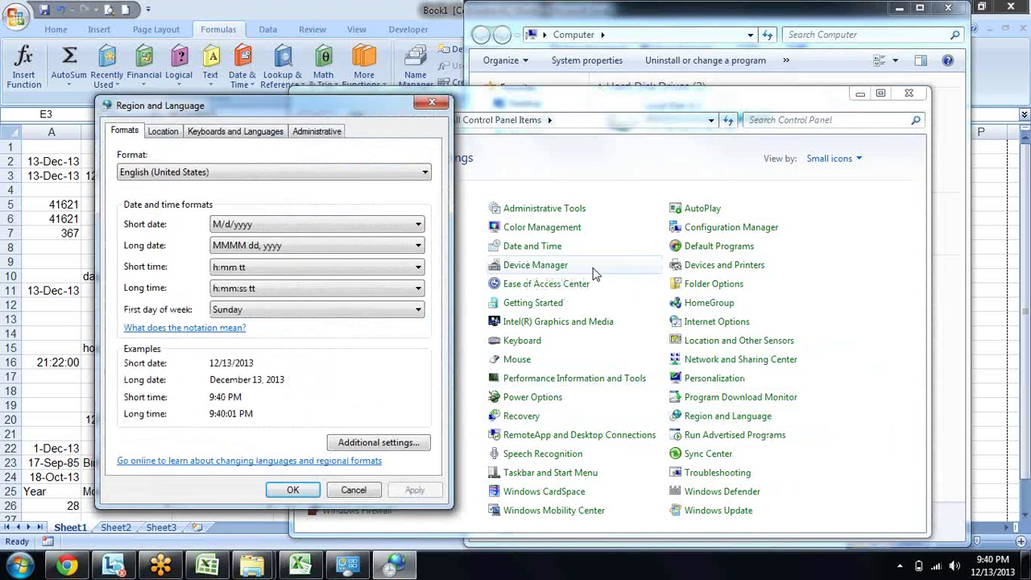
{"action": "left_click", "coordinate": [391, 448]}
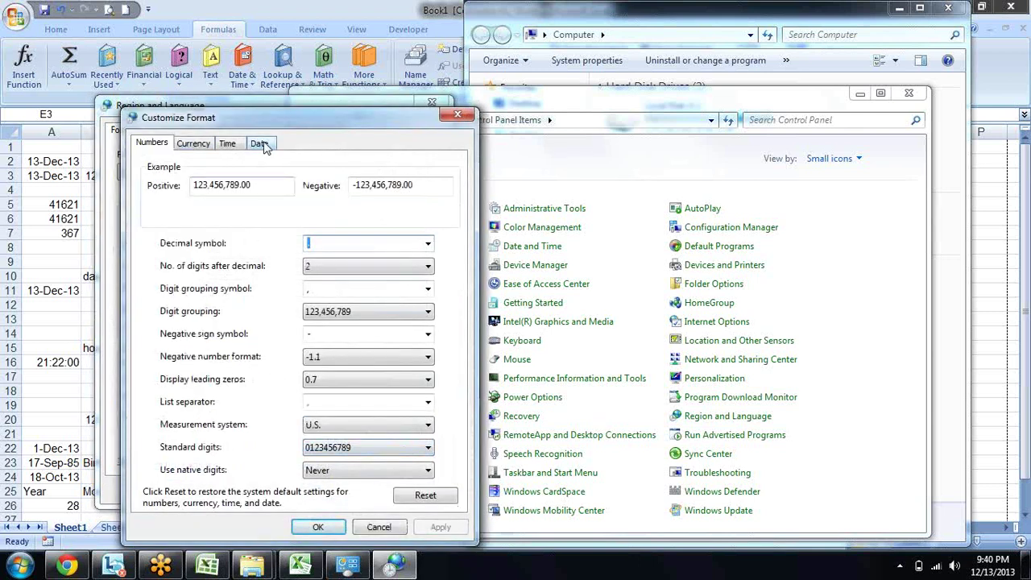
{"action": "left_click", "coordinate": [266, 148]}
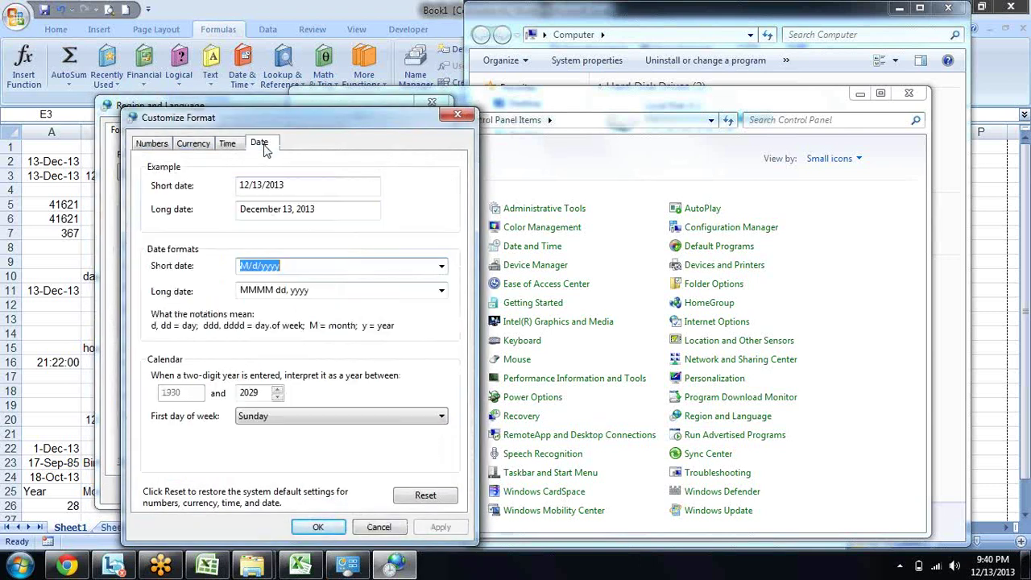
Step: Set short date to dd-MMM-yy and long date to dd MMMM, yyyy, apply, and close
{"action": "left_click", "coordinate": [441, 268]}
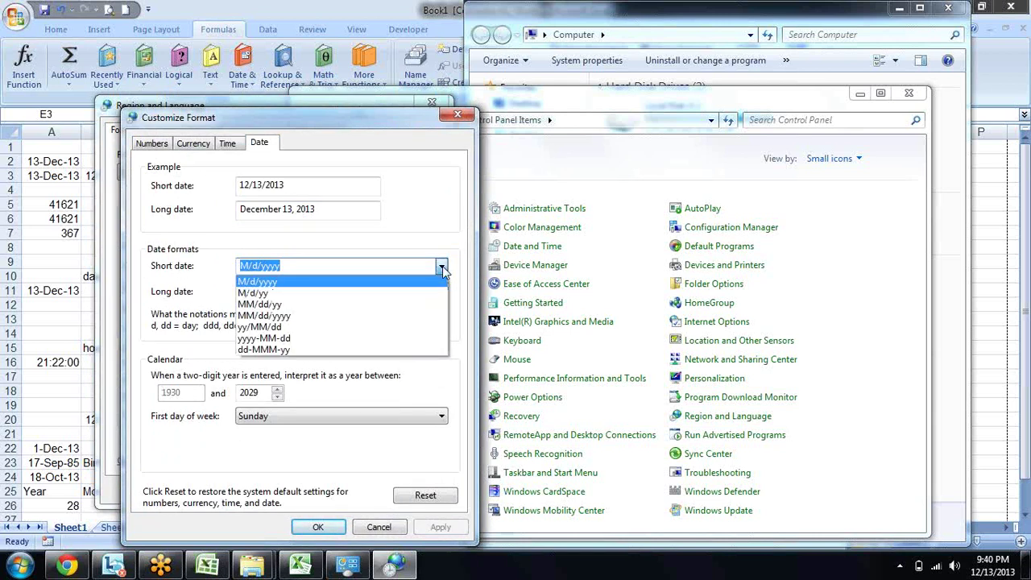
{"action": "left_click", "coordinate": [395, 352]}
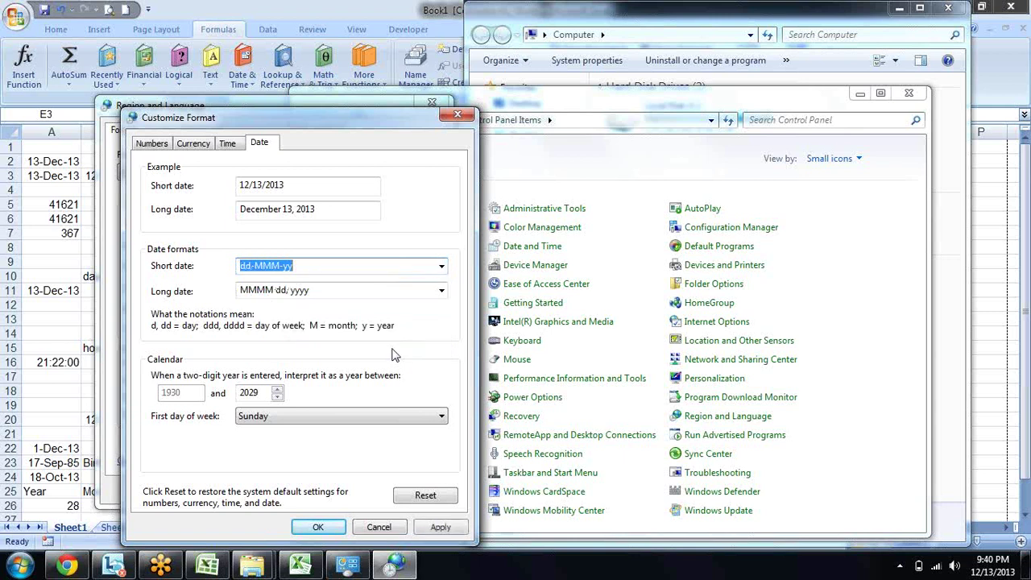
{"action": "left_click", "coordinate": [440, 292]}
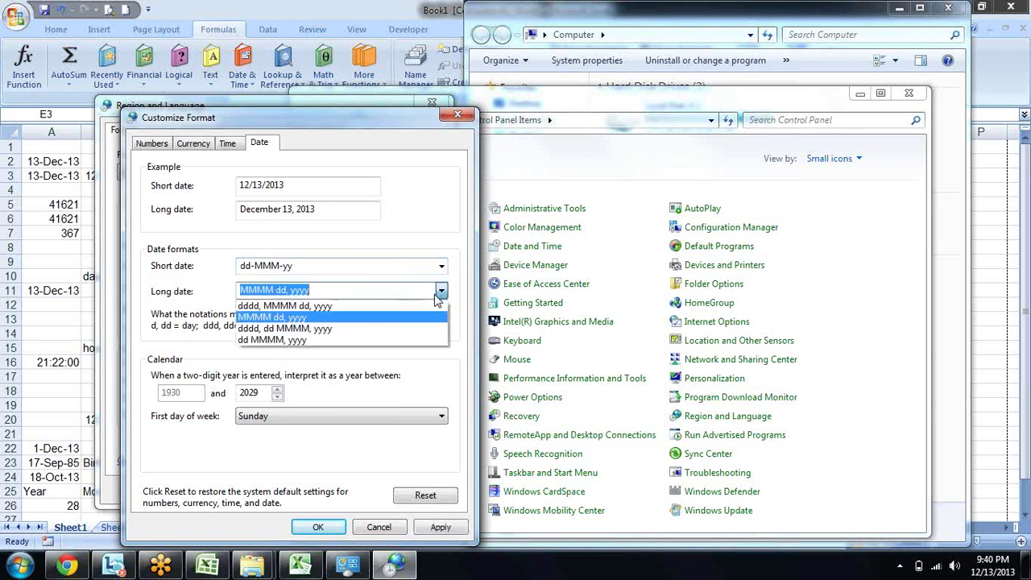
{"action": "left_click", "coordinate": [394, 340]}
{"action": "left_click", "coordinate": [440, 528]}
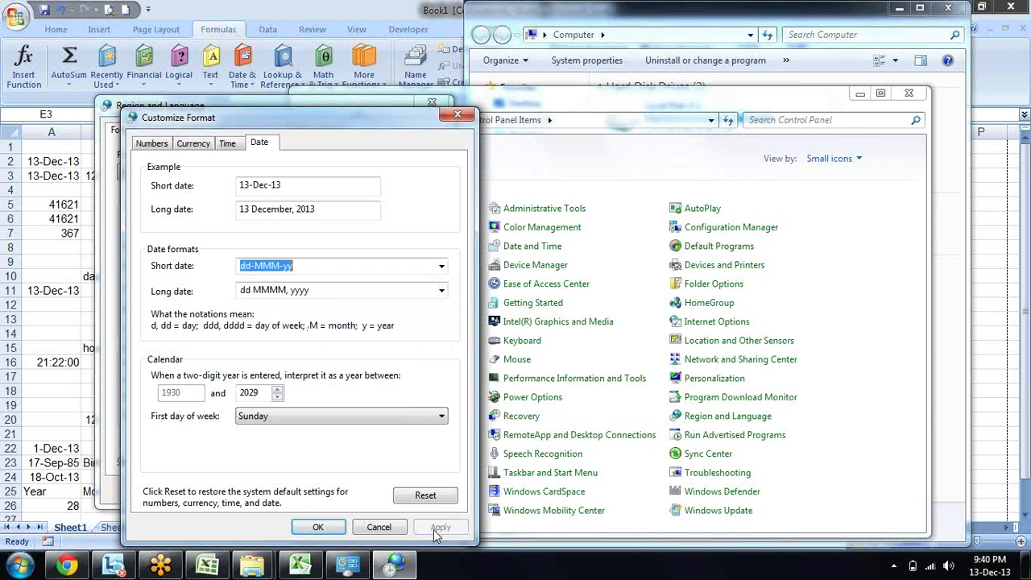
{"action": "left_click", "coordinate": [318, 528]}
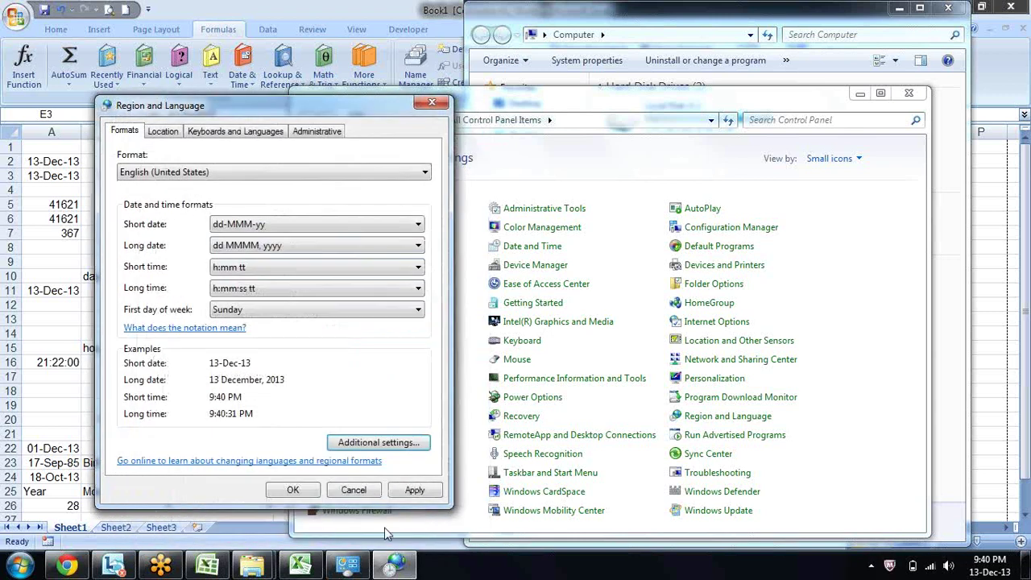
{"action": "left_click", "coordinate": [417, 490]}
{"action": "left_click", "coordinate": [302, 490]}
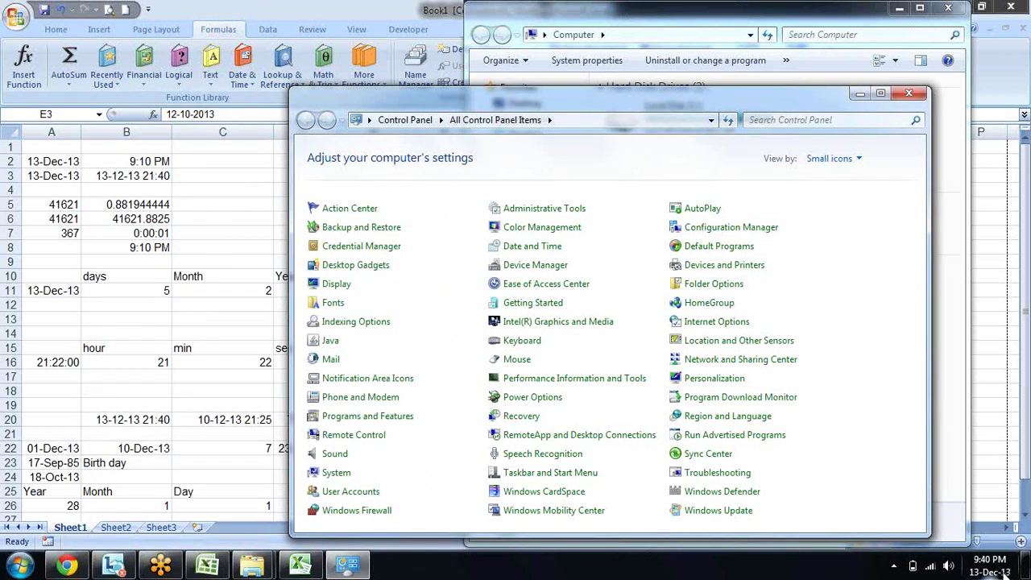
{"action": "left_click", "coordinate": [910, 94]}
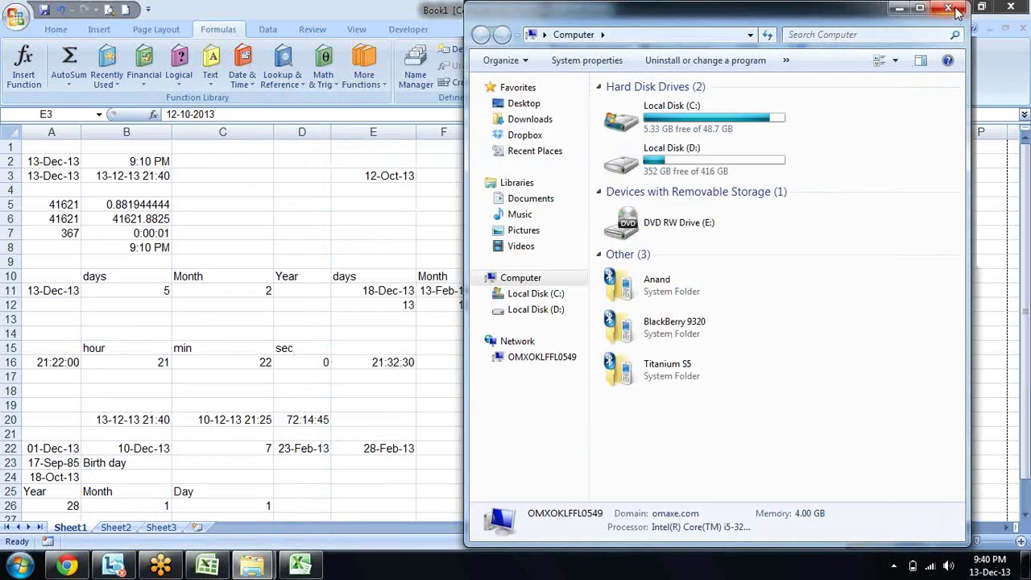
{"action": "left_click", "coordinate": [948, 8]}
Step: Enter 10/12/13 in F3 and apply the date format so it reads 10-Dec-13
{"action": "key", "text": "Right"}
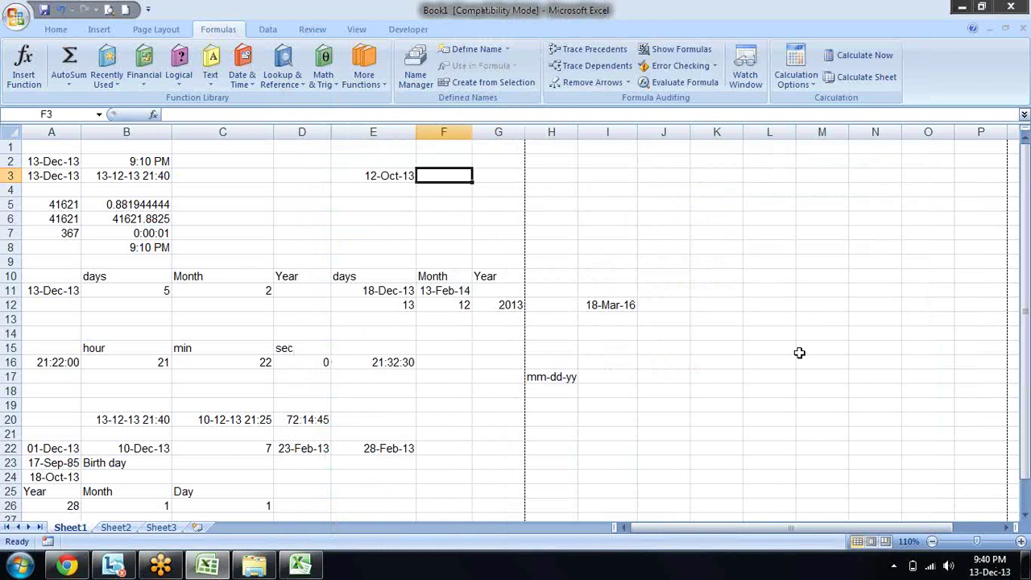
{"action": "type", "text": "10/"}
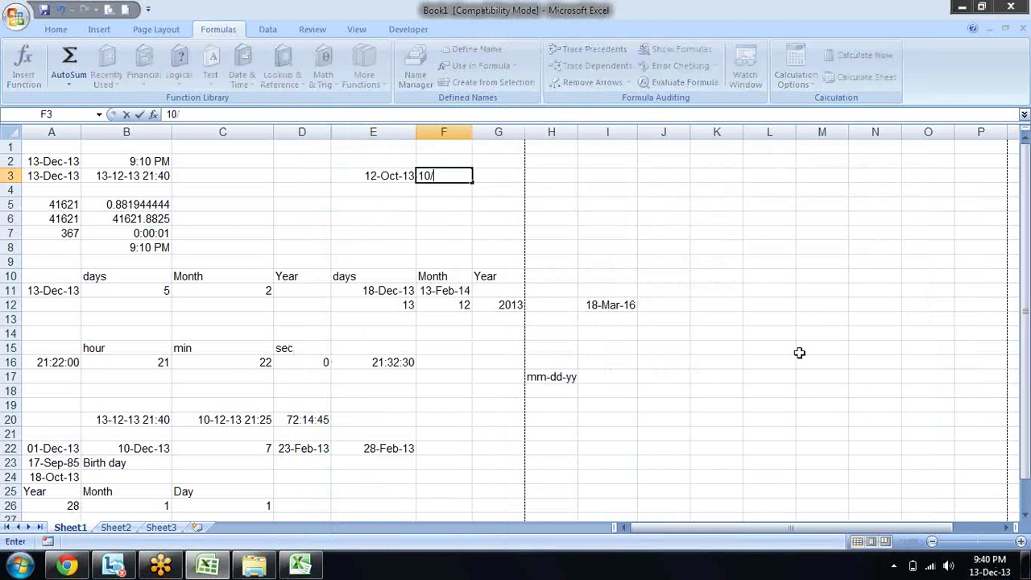
{"action": "type", "text": "12/"}
{"action": "type", "text": "13"}
{"action": "key", "text": "Return"}
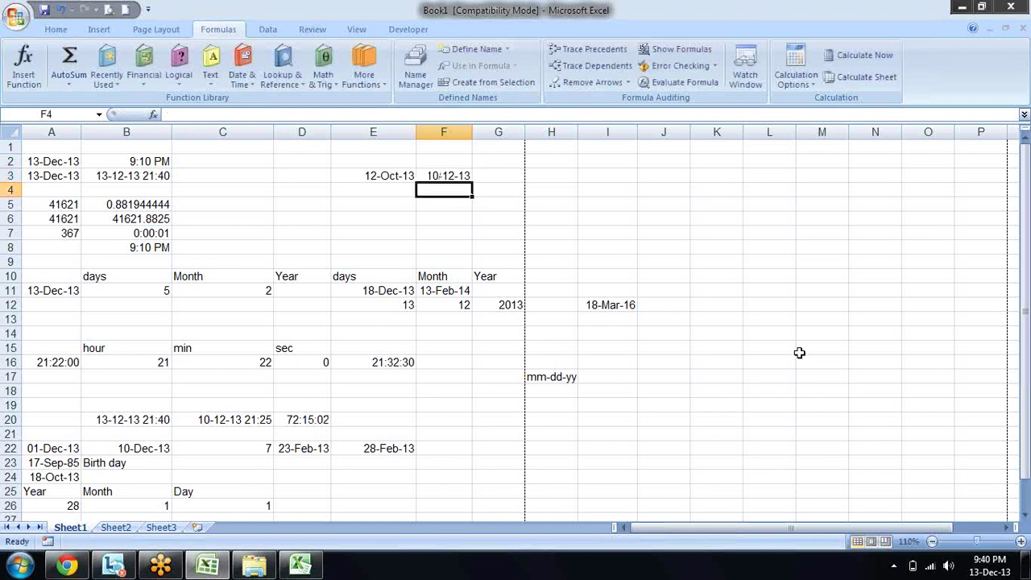
{"action": "key", "text": "Up"}
{"action": "key", "text": "ctrl+shift+3"}
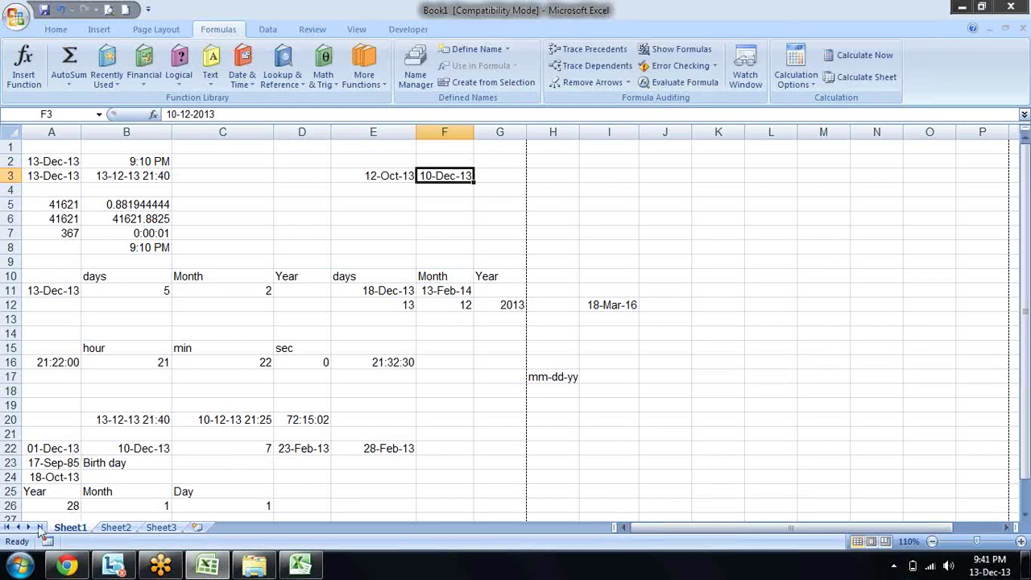
{"action": "left_click", "coordinate": [19, 565]}
Step: Reset the custom date formats to the M/d/yyyy defaults, confirm, and close Control Panel
{"action": "left_click", "coordinate": [230, 341]}
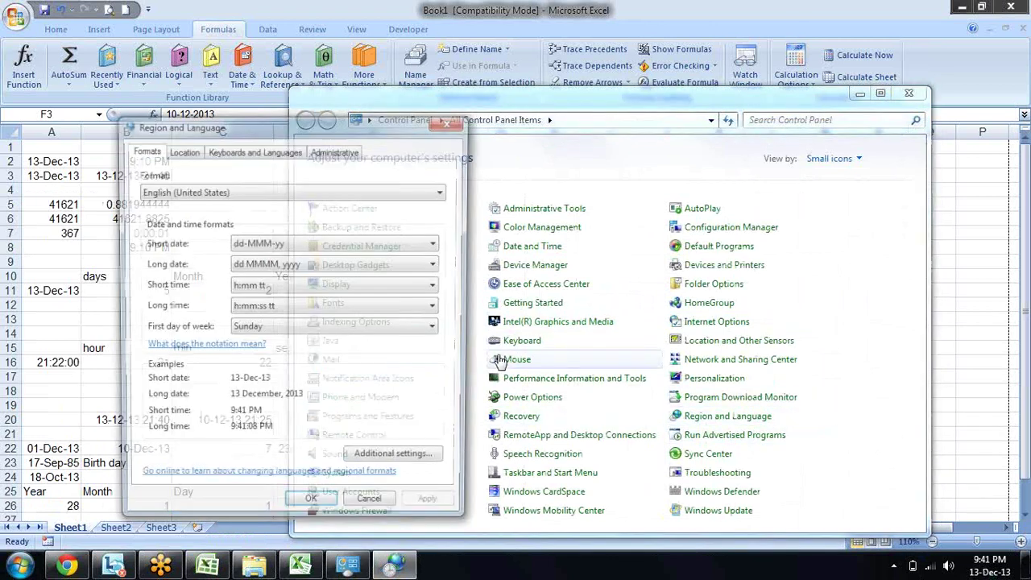
{"action": "left_click", "coordinate": [393, 463]}
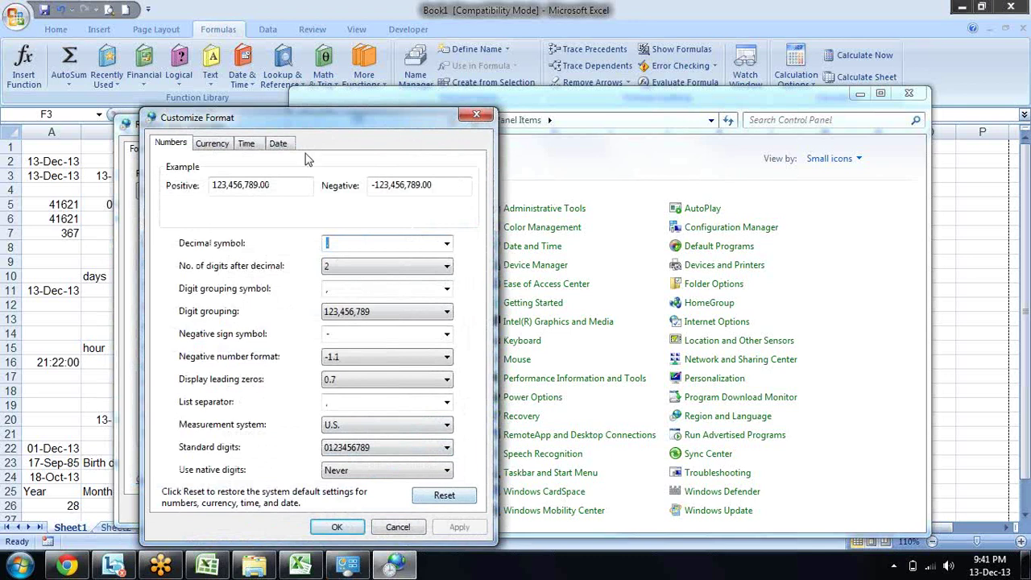
{"action": "left_click", "coordinate": [280, 143]}
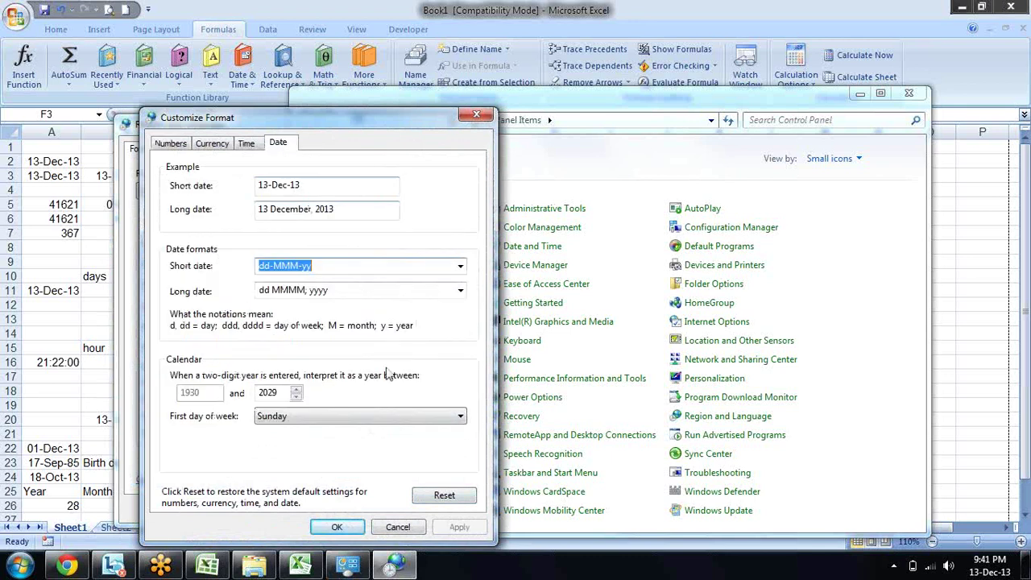
{"action": "left_click", "coordinate": [449, 497]}
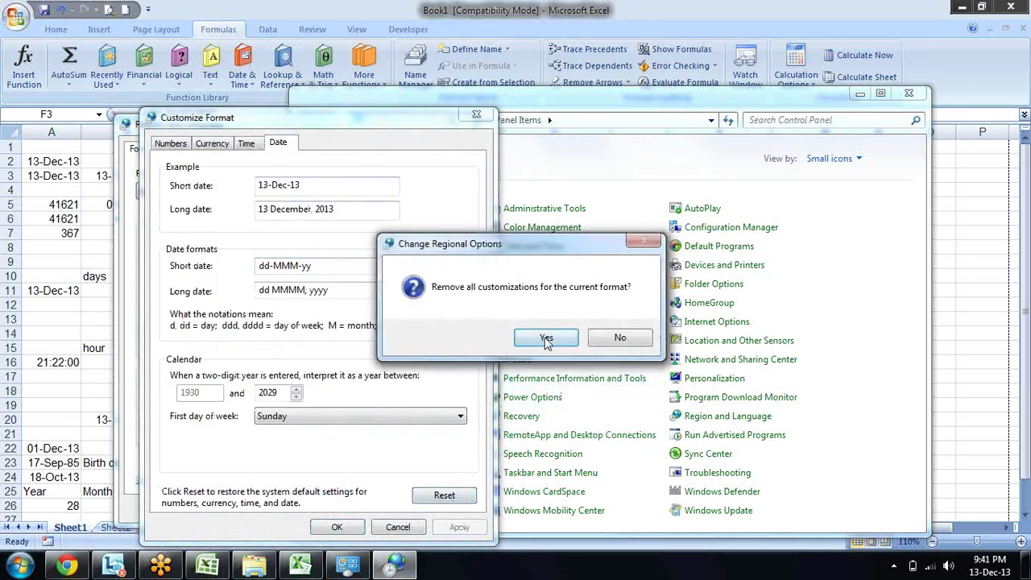
{"action": "left_click", "coordinate": [545, 340]}
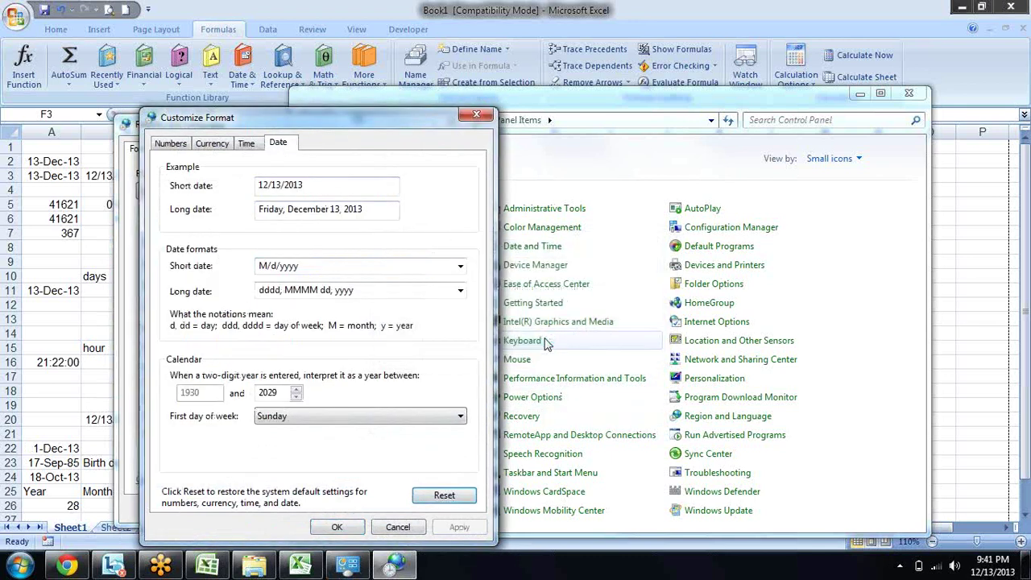
{"action": "left_click", "coordinate": [337, 527]}
{"action": "left_click", "coordinate": [421, 511]}
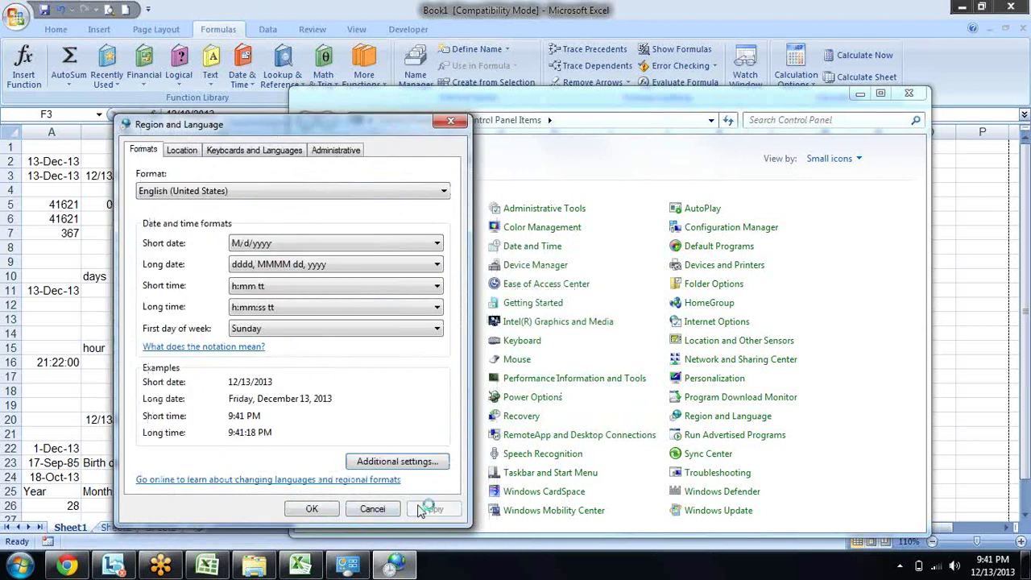
{"action": "left_click", "coordinate": [312, 508]}
{"action": "left_click", "coordinate": [909, 95]}
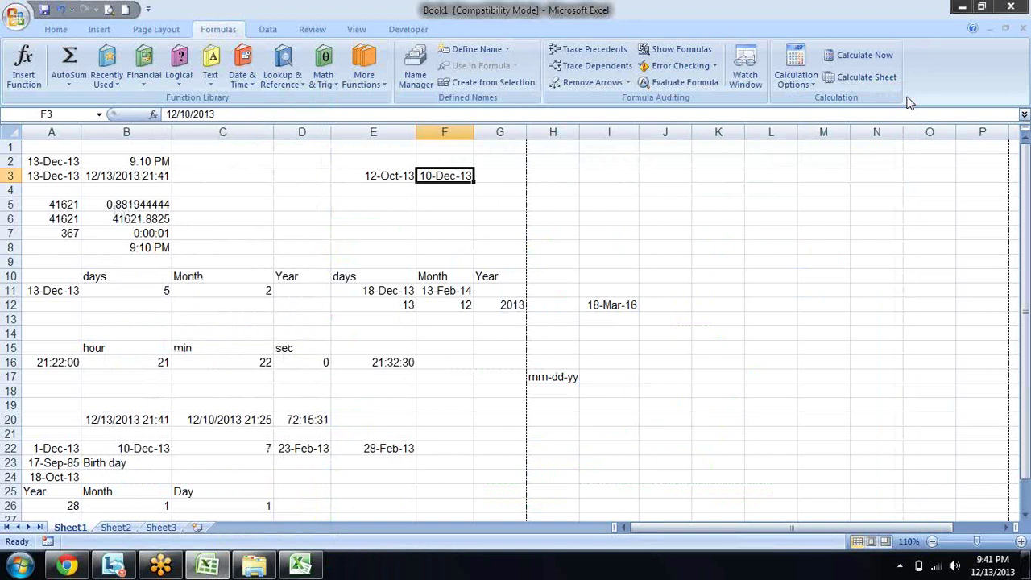
Step: Check the row 3 date values, then switch to Sheet2 and widen column A
{"action": "key", "text": "Left"}
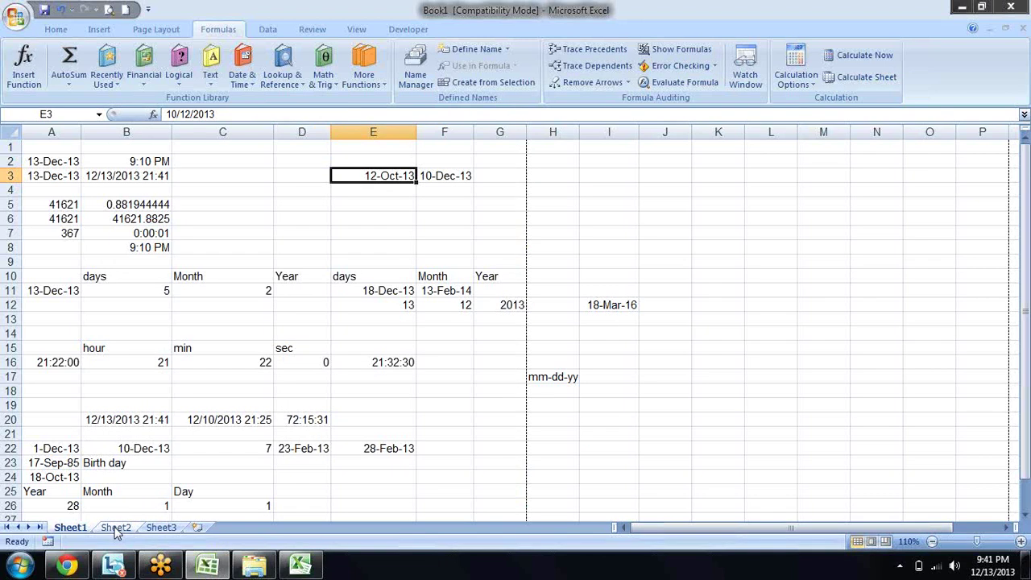
{"action": "key", "text": "Right"}
{"action": "key", "text": "Right"}
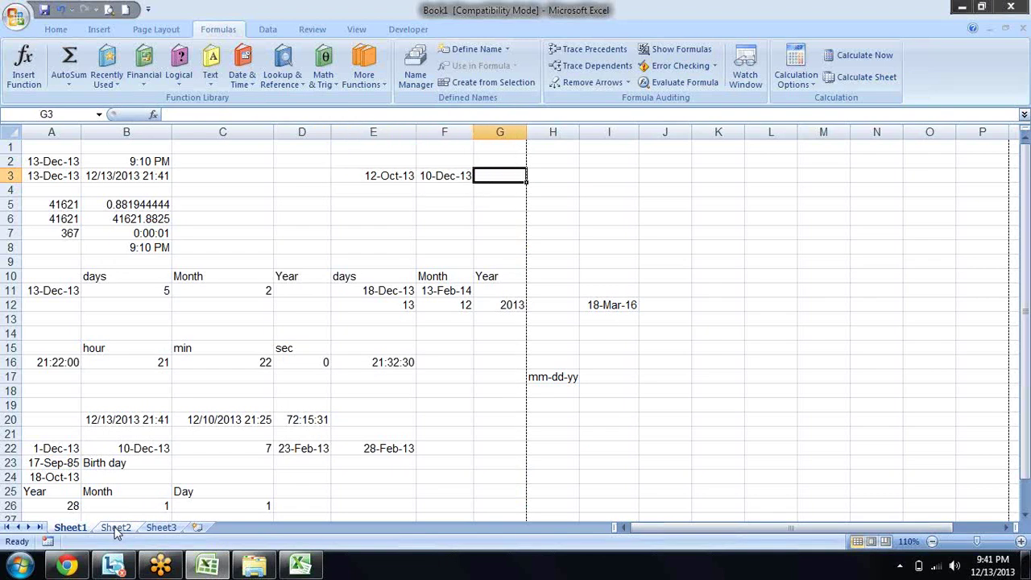
{"action": "key", "text": "Left"}
{"action": "key", "text": "Left"}
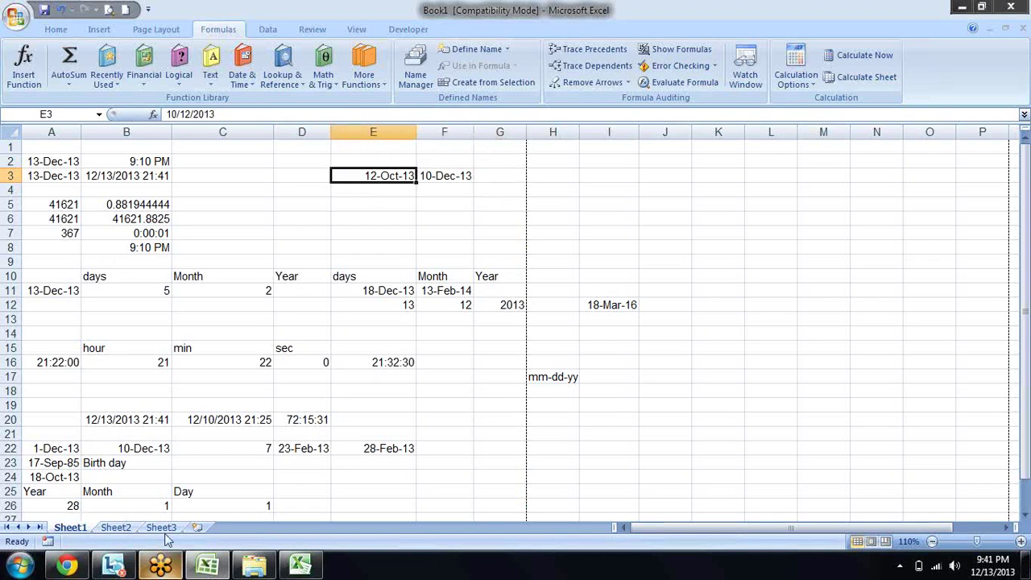
{"action": "left_click", "coordinate": [126, 530]}
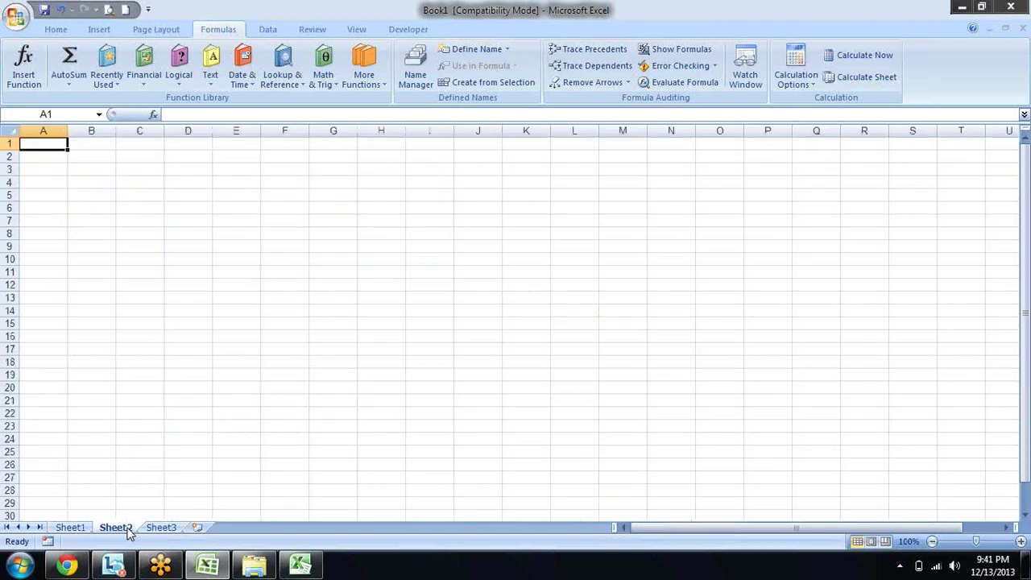
{"action": "key", "text": "Down"}
{"action": "key", "text": "Down"}
{"action": "key", "text": "Up"}
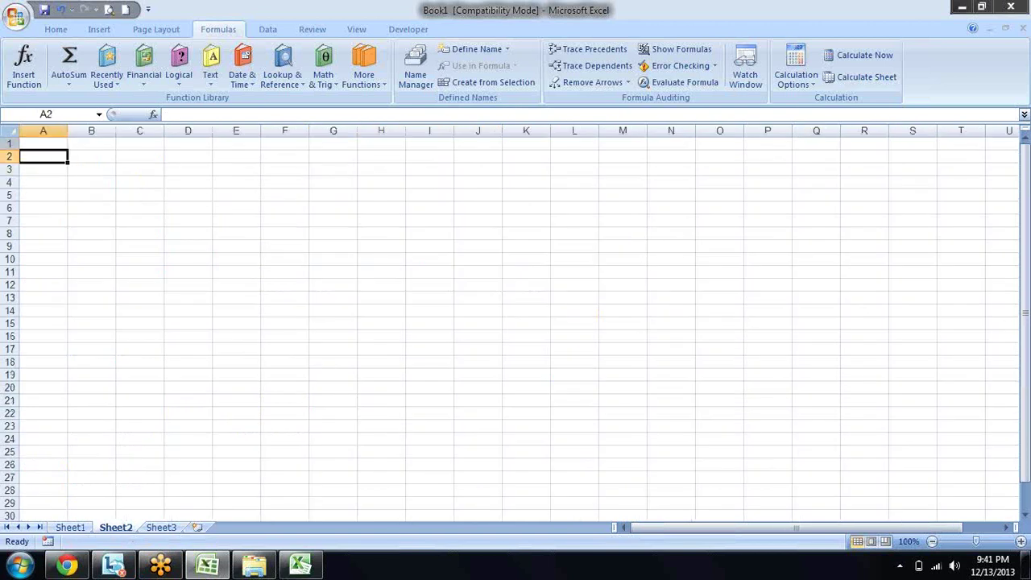
{"action": "left_click_drag", "start_coordinate": [68, 131], "coordinate": [84, 131]}
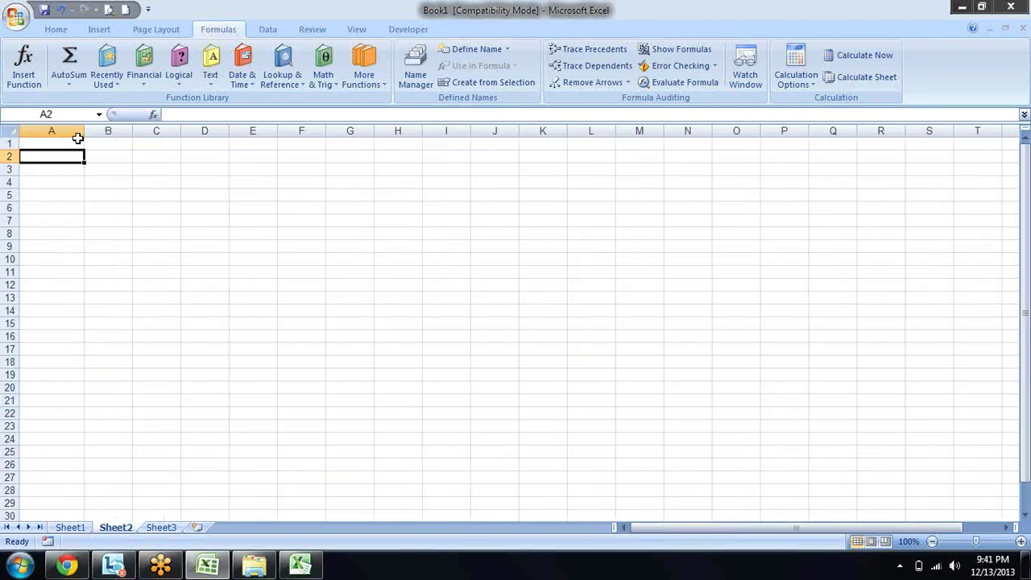
Step: Type the header Date in A1 and 10/12/2013 in A2, formatted as 12-Oct-13
{"action": "left_click", "coordinate": [77, 140]}
{"action": "type", "text": "Dated"}
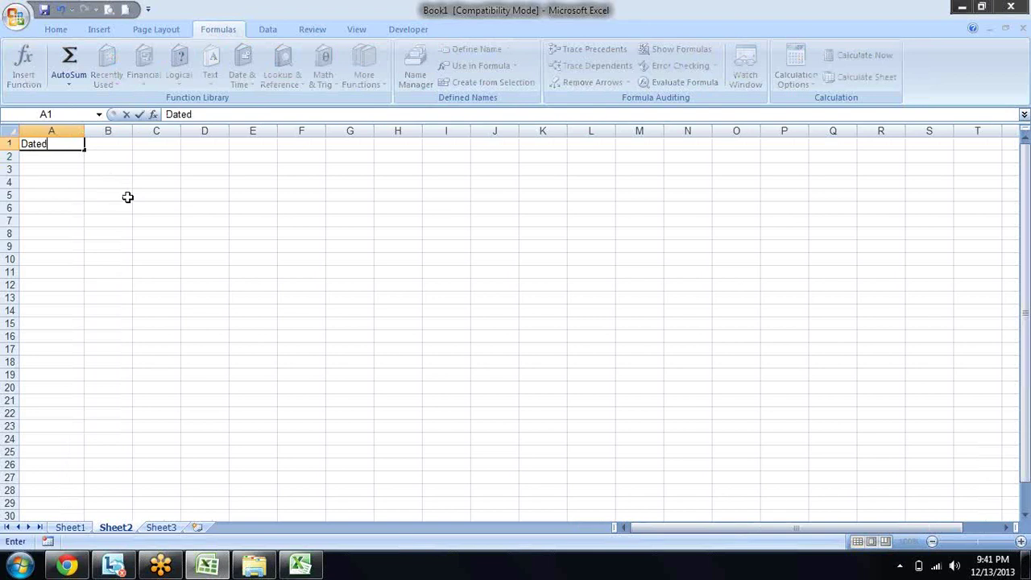
{"action": "key", "text": "Return"}
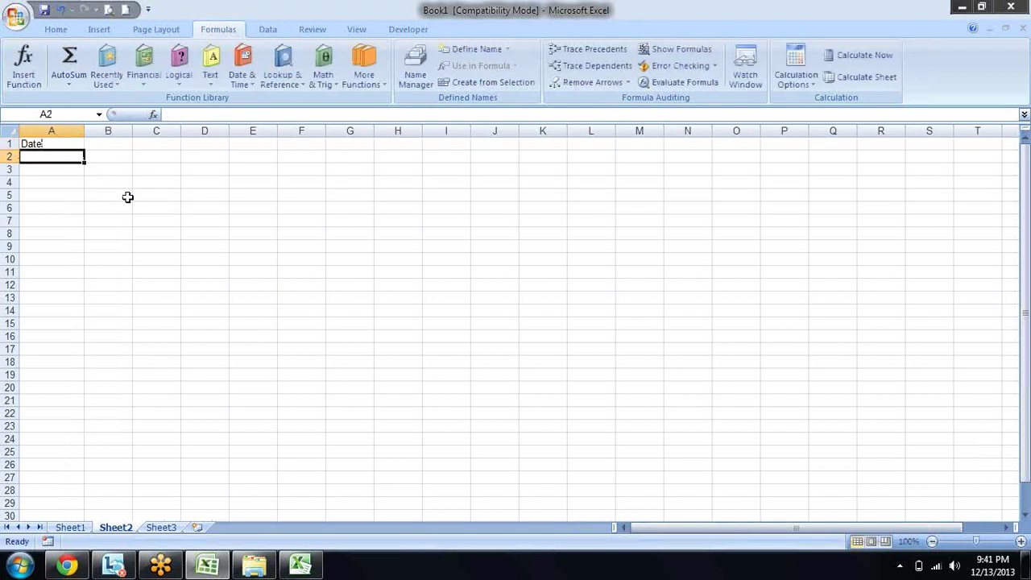
{"action": "type", "text": "10"}
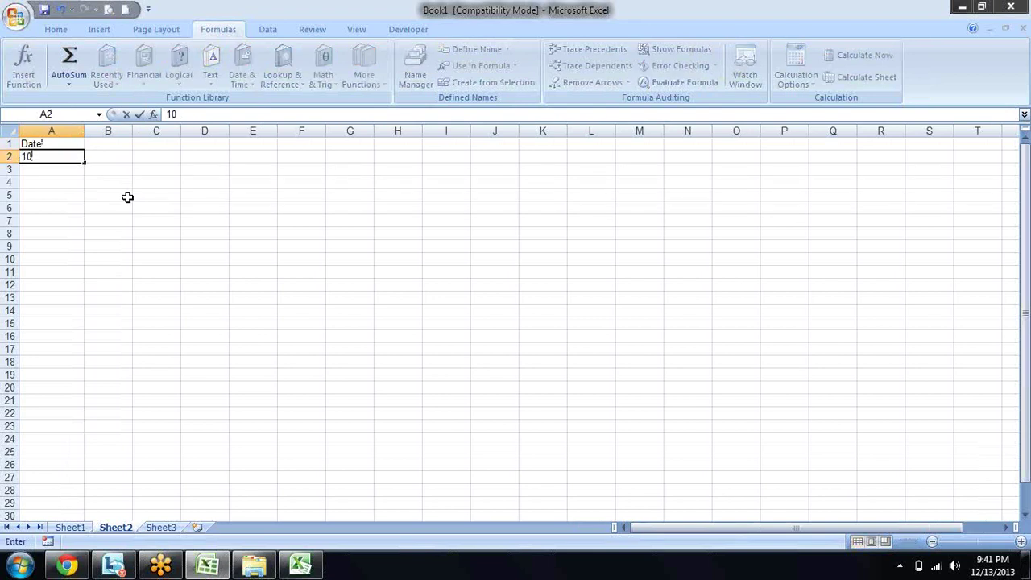
{"action": "type", "text": "/12/2013"}
{"action": "key", "text": "Return"}
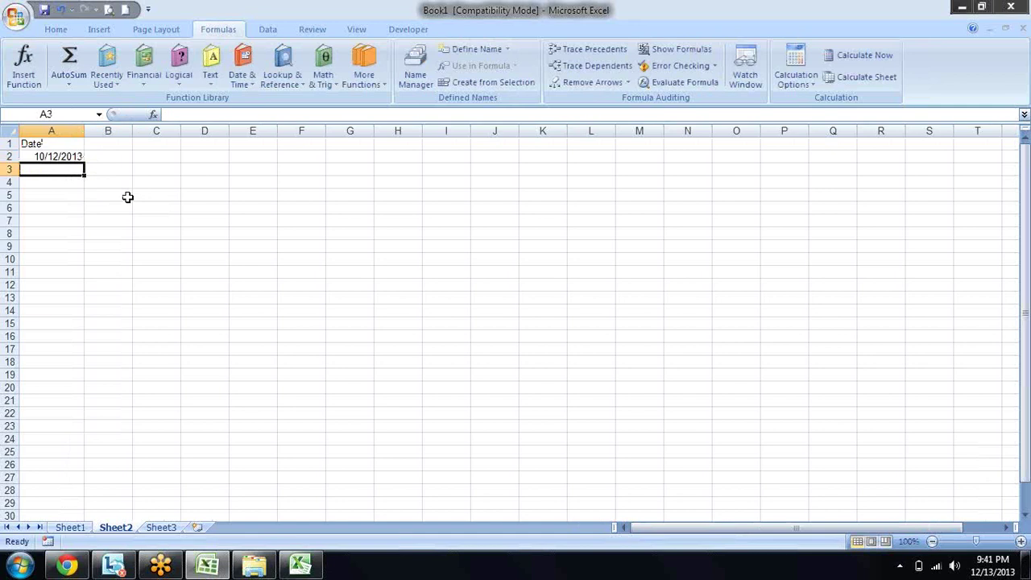
{"action": "key", "text": "Up"}
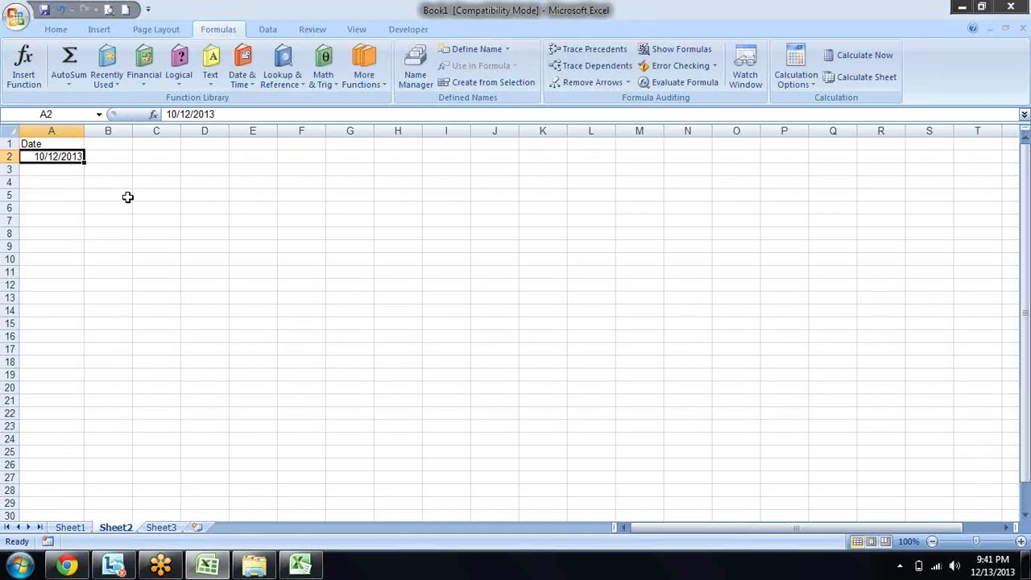
{"action": "key", "text": "ctrl+shift+3"}
Step: Copy the A2 date into A3:A14 and select the range A2:A14
{"action": "key", "text": "Down"}
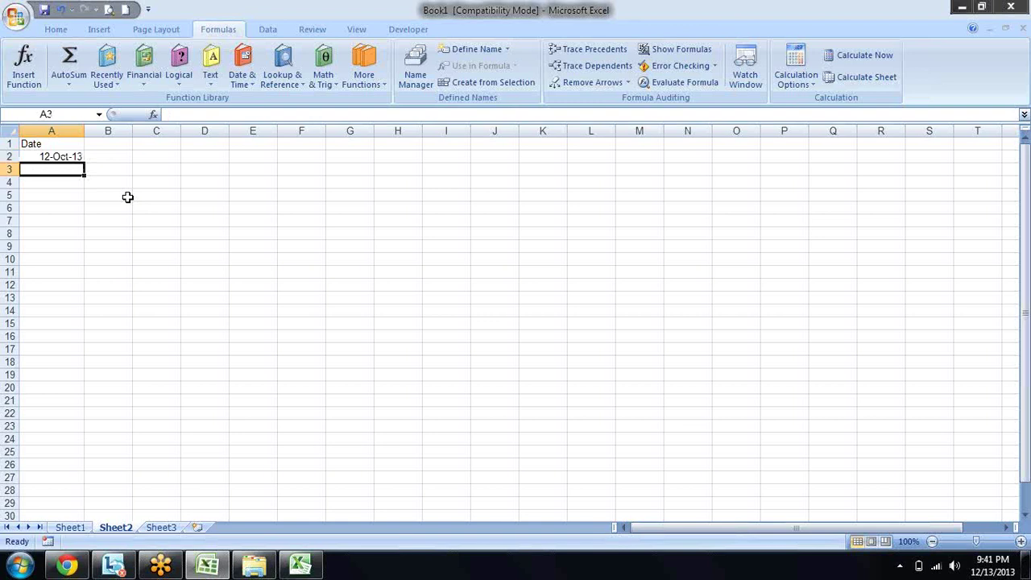
{"action": "key", "text": "Up"}
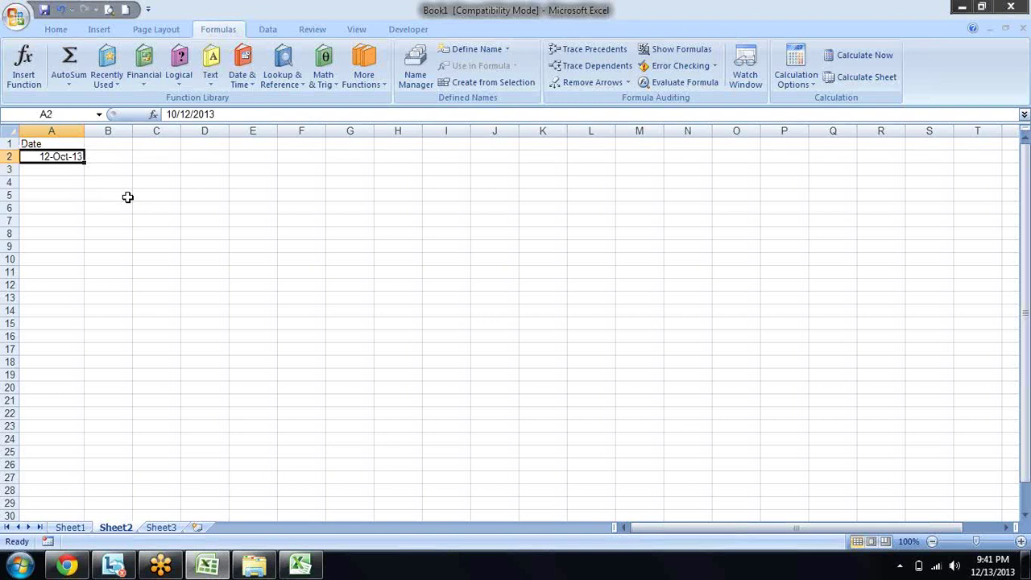
{"action": "key", "text": "ctrl+c"}
{"action": "key", "text": "Down"}
{"action": "key", "text": "shift+Down"}
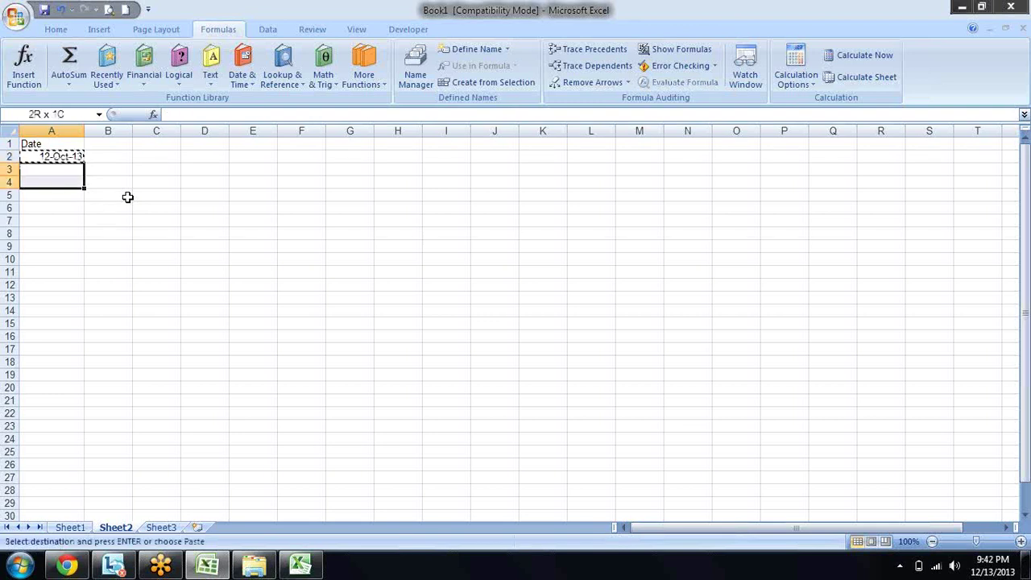
{"action": "key", "text": "shift+Down"}
{"action": "key", "text": "shift+Down"}
{"action": "key", "text": "shift+Down"}
{"action": "key", "text": "Return"}
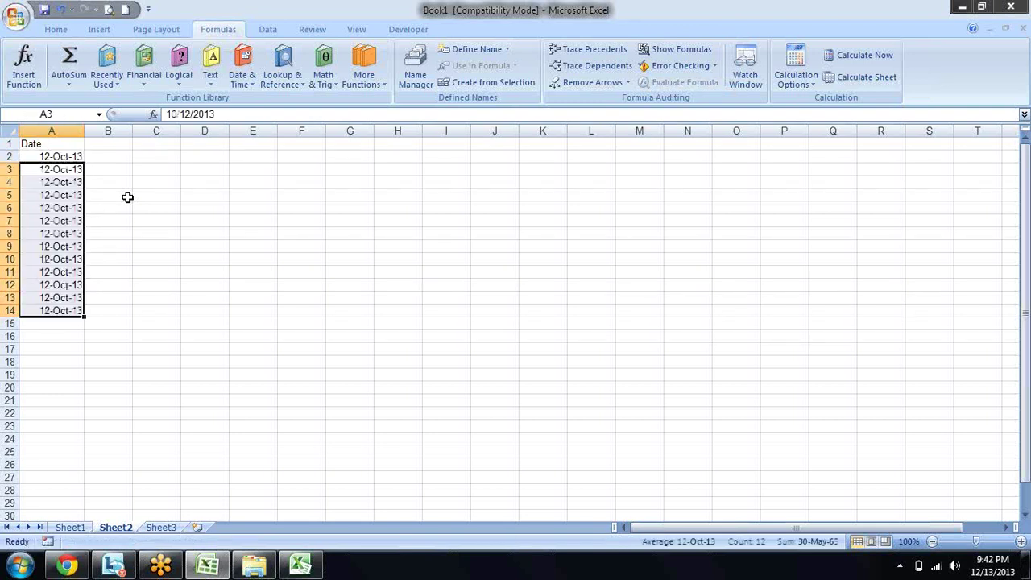
{"action": "key", "text": "Up"}
{"action": "key", "text": "ctrl+shift+Down"}
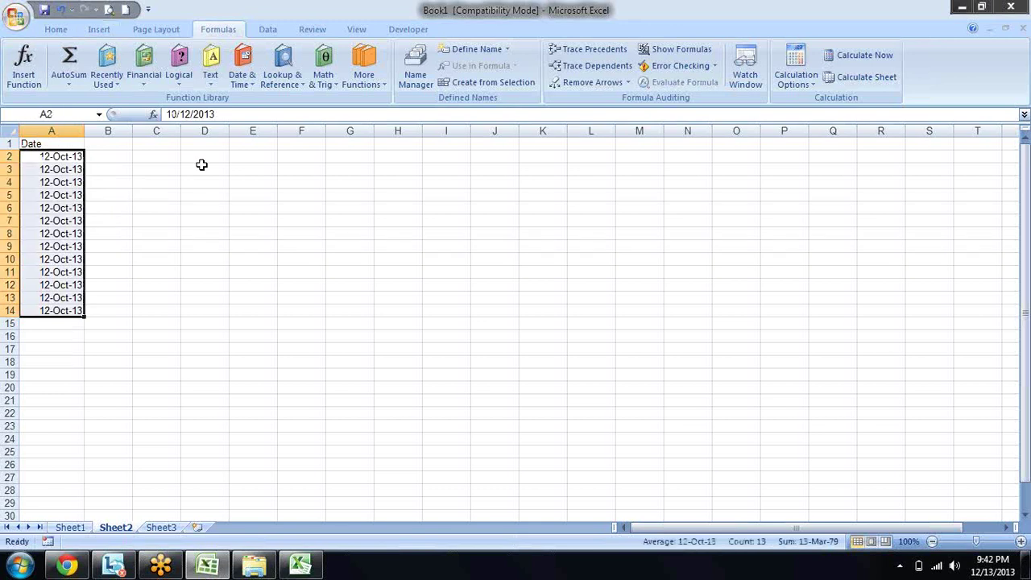
Step: Run Text to Columns on A2:A14 with column format Date DMY, giving 10-Dec-13
{"action": "left_click", "coordinate": [267, 30]}
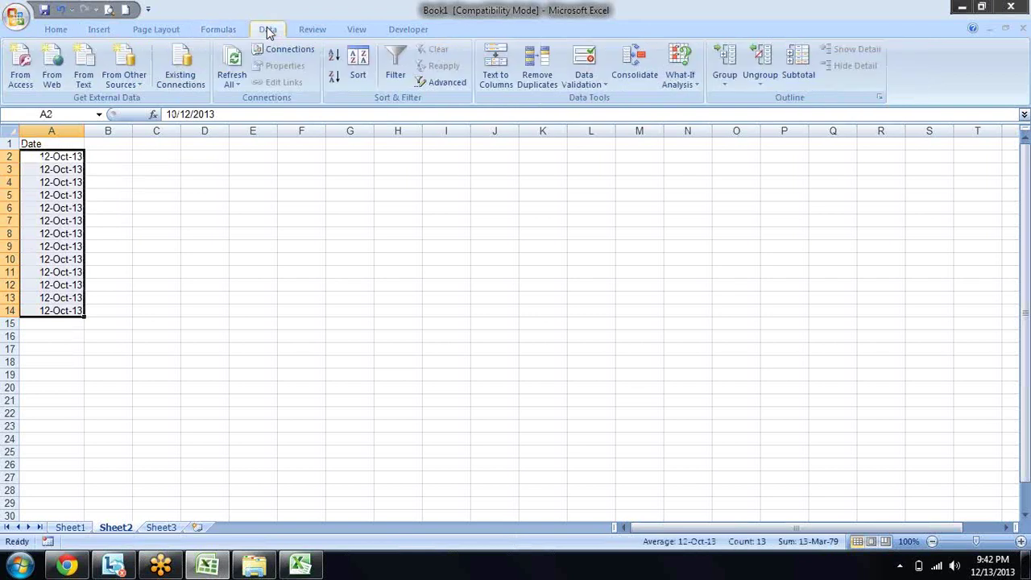
{"action": "left_click", "coordinate": [490, 68]}
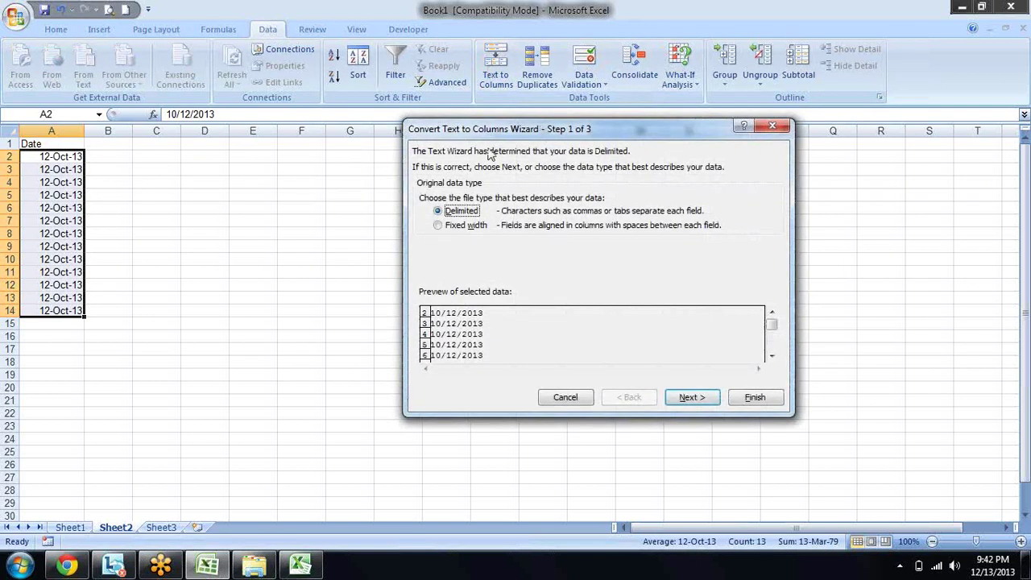
{"action": "left_click", "coordinate": [692, 398]}
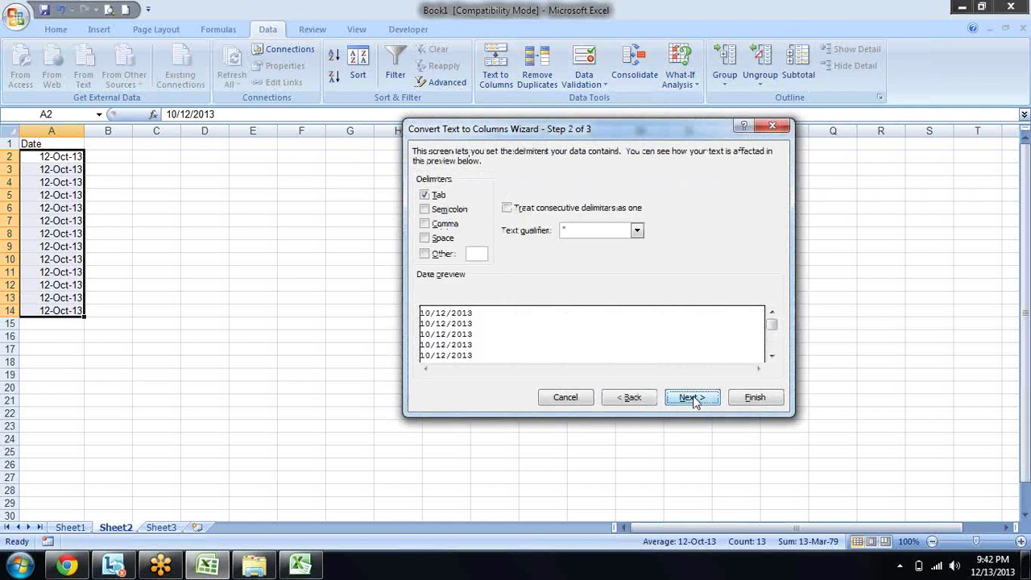
{"action": "left_click", "coordinate": [691, 398]}
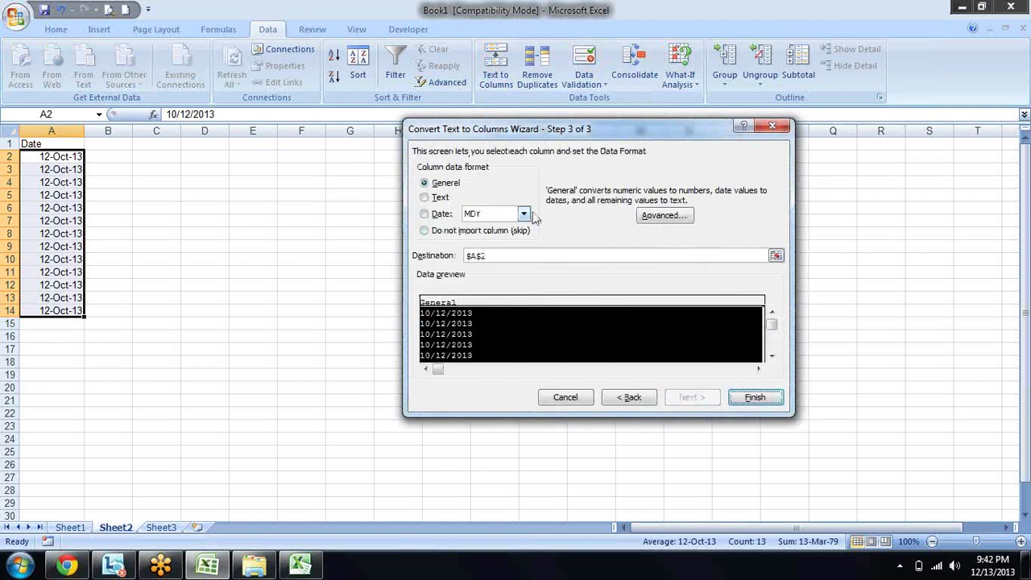
{"action": "left_click", "coordinate": [423, 214]}
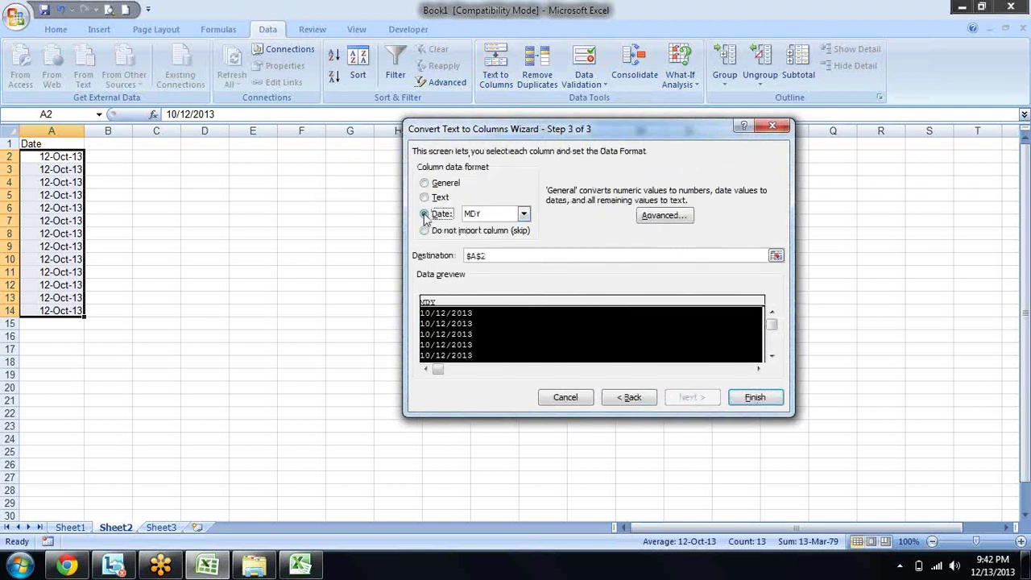
{"action": "left_click", "coordinate": [524, 214]}
{"action": "left_click", "coordinate": [508, 238]}
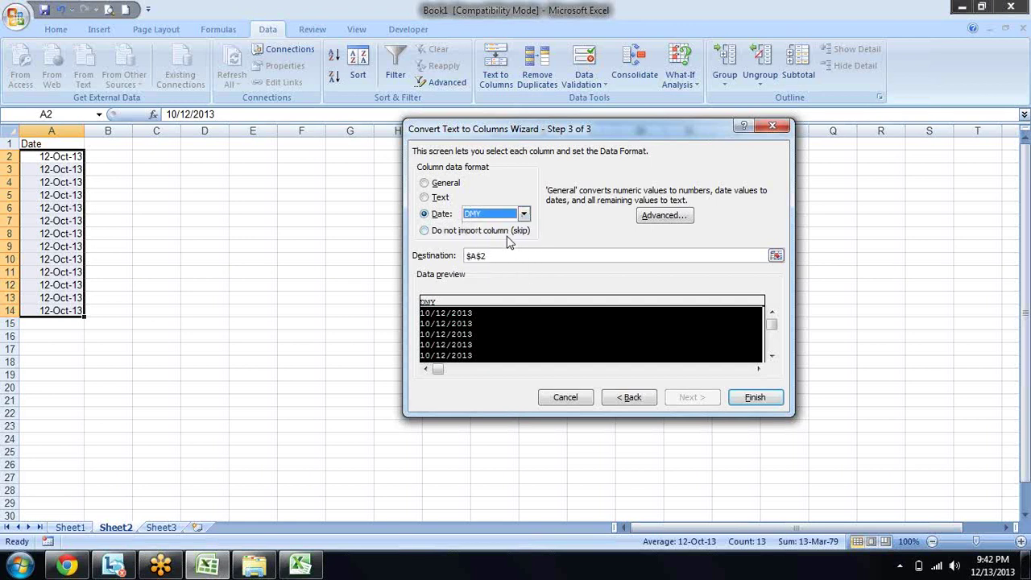
{"action": "left_click", "coordinate": [749, 396]}
{"action": "key", "text": "shift+BackSpace"}
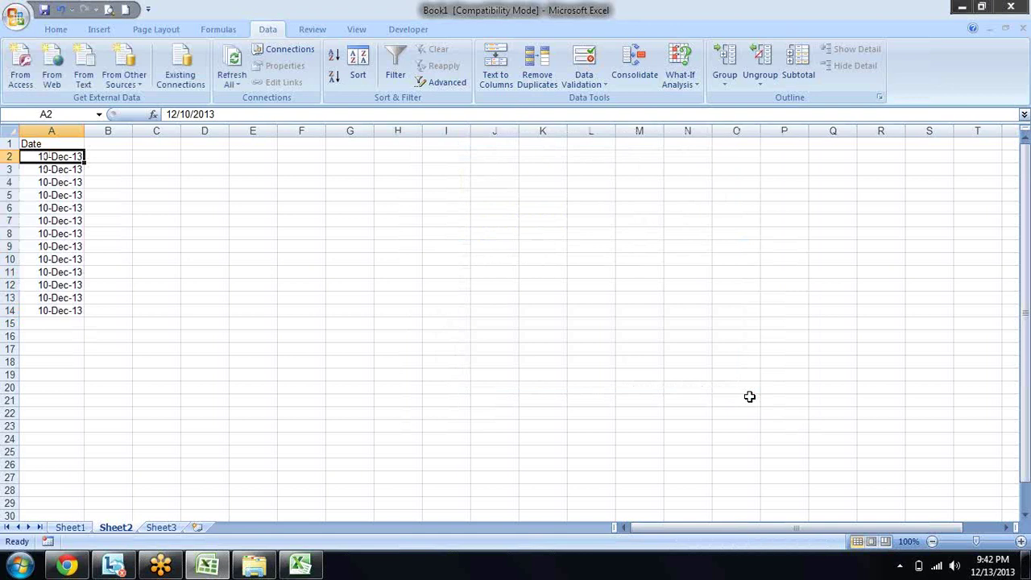
{"action": "key", "text": "Down"}
{"action": "key", "text": "Down"}
{"action": "key", "text": "Down"}
{"action": "key", "text": "Down"}
{"action": "key", "text": "Down"}
{"action": "key", "text": "Down"}
{"action": "key", "text": "Down"}
{"action": "key", "text": "Down"}
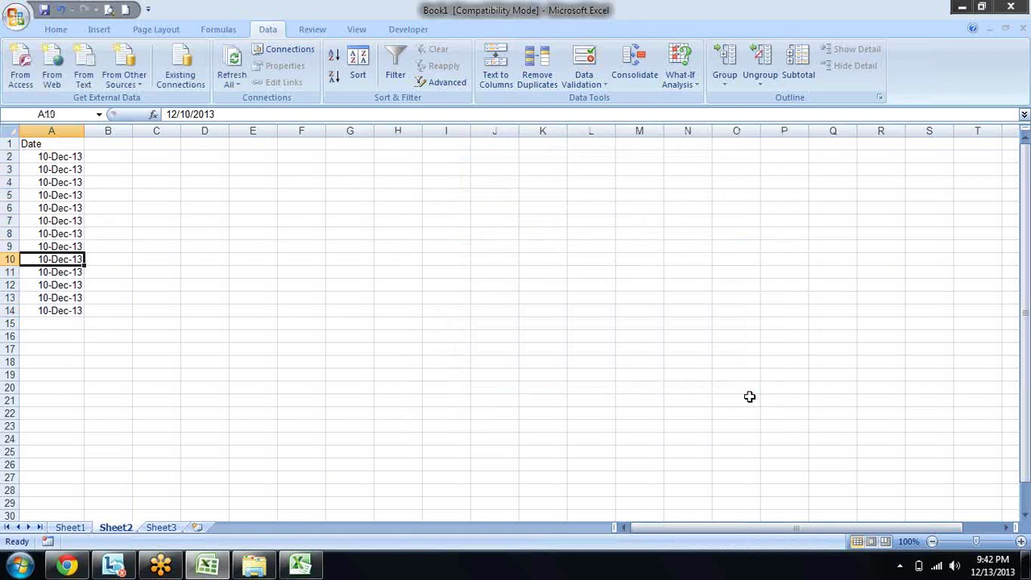
{"action": "key", "text": "Down"}
{"action": "key", "text": "Down"}
{"action": "key", "text": "Down"}
{"action": "key", "text": "Down"}
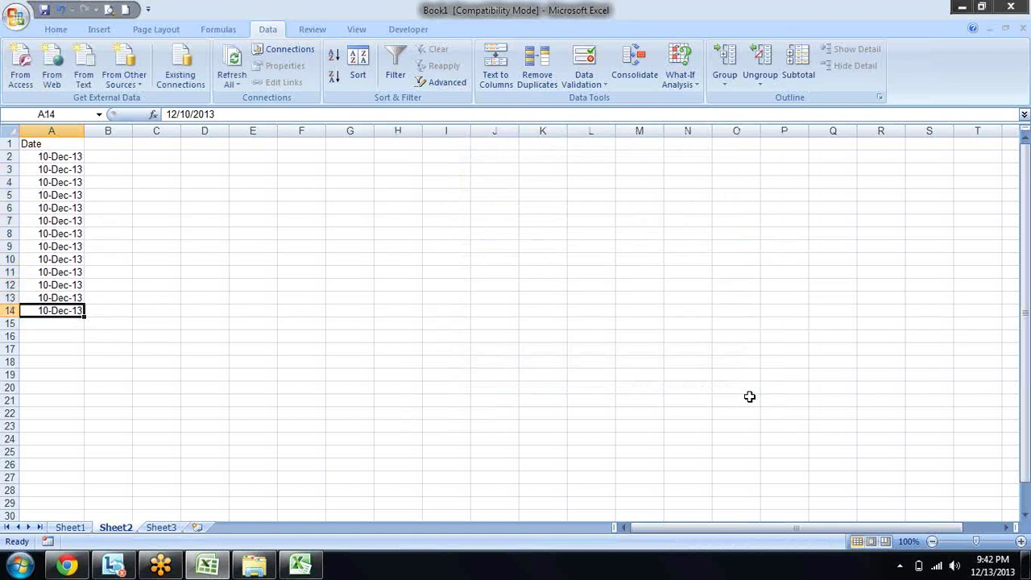
{"action": "key", "text": "Up"}
{"action": "key", "text": "Up"}
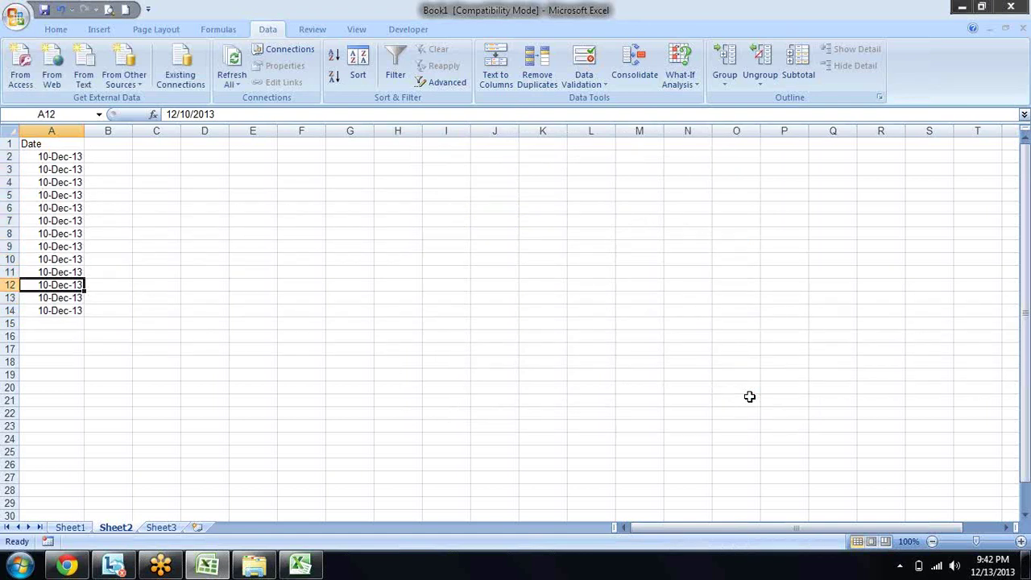
{"action": "key", "text": "Up"}
{"action": "key", "text": "Up"}
{"action": "key", "text": "Up"}
{"action": "key", "text": "Up"}
{"action": "key", "text": "Up"}
{"action": "key", "text": "Up"}
{"action": "key", "text": "Up"}
{"action": "key", "text": "Up"}
{"action": "key", "text": "Up"}
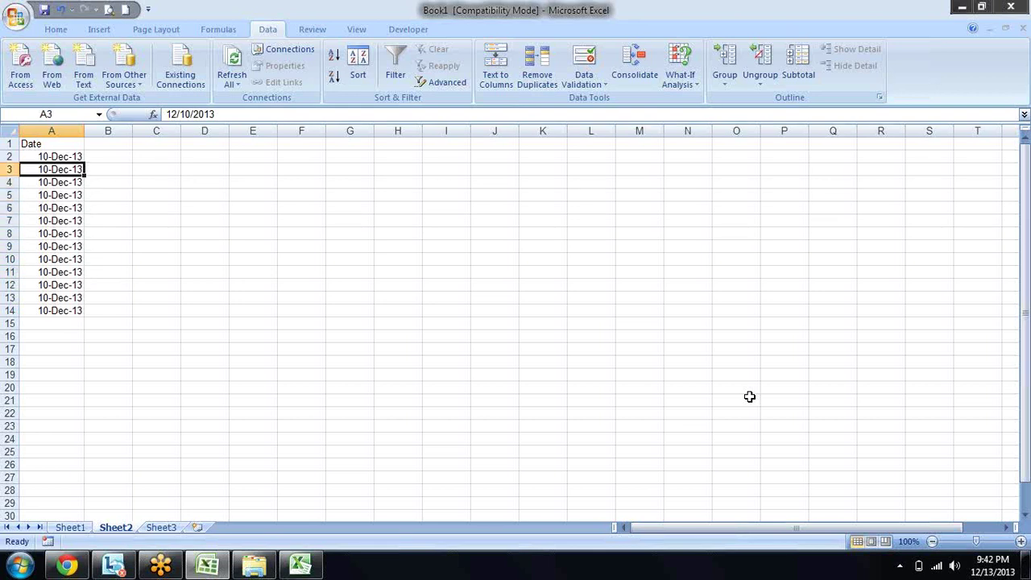
{"action": "key", "text": "Up"}
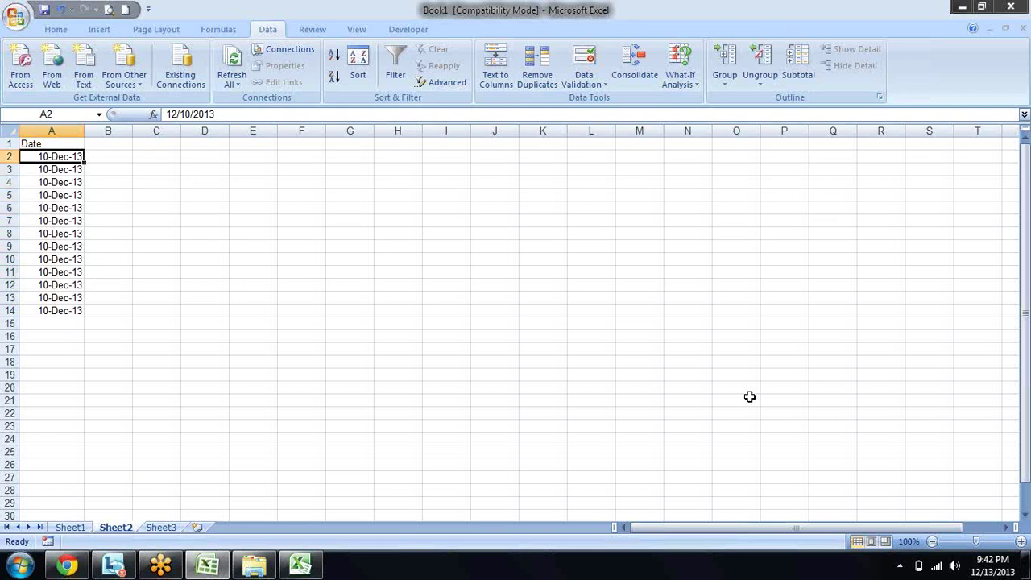
{"action": "key", "text": "Right"}
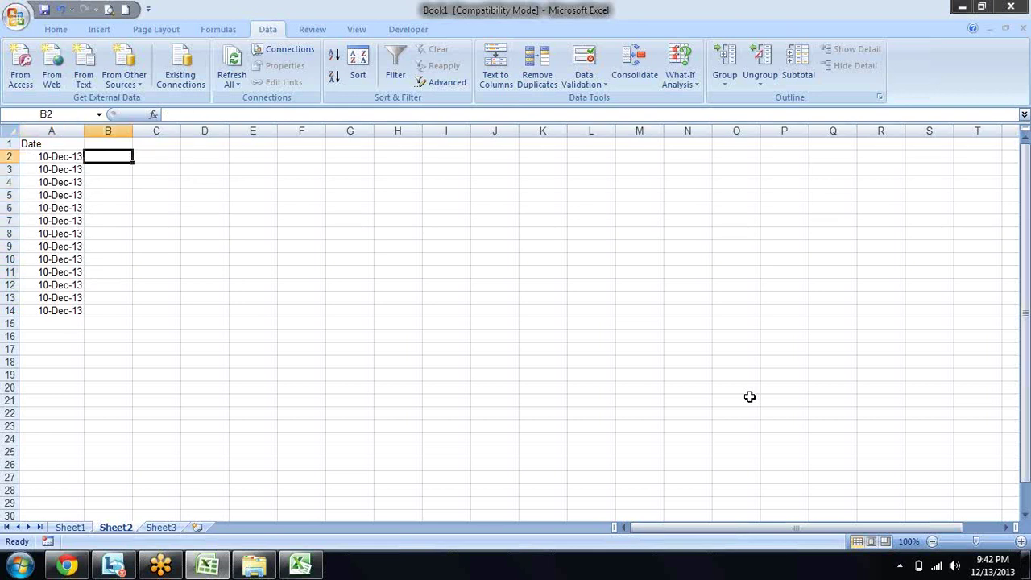
Step: Type 10.12.2013 in B2 and 13.12.2013 in B3, then select B2:B3
{"action": "type", "text": "10"}
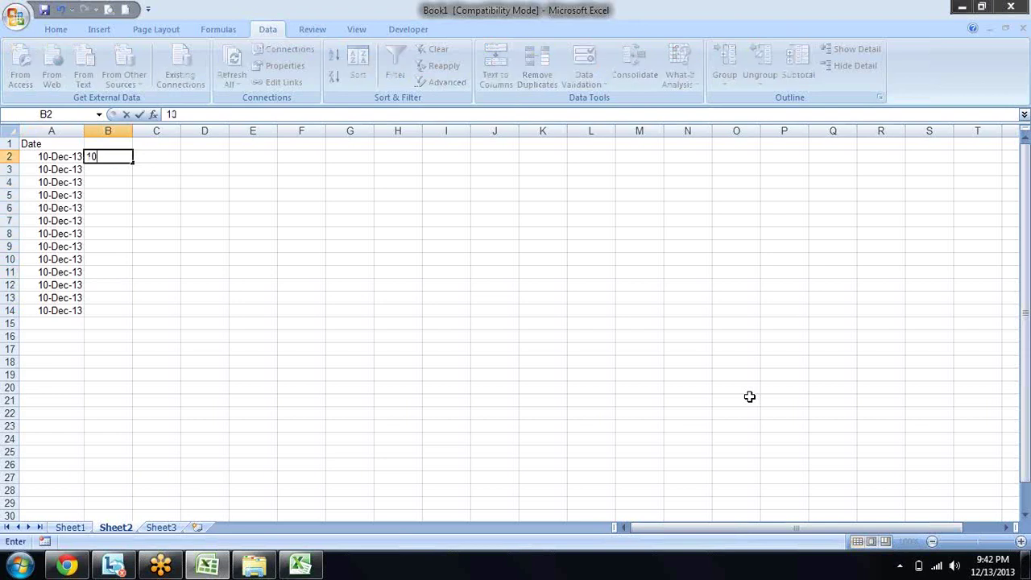
{"action": "type", "text": ".12.201"}
{"action": "type", "text": "3"}
{"action": "key", "text": "Return"}
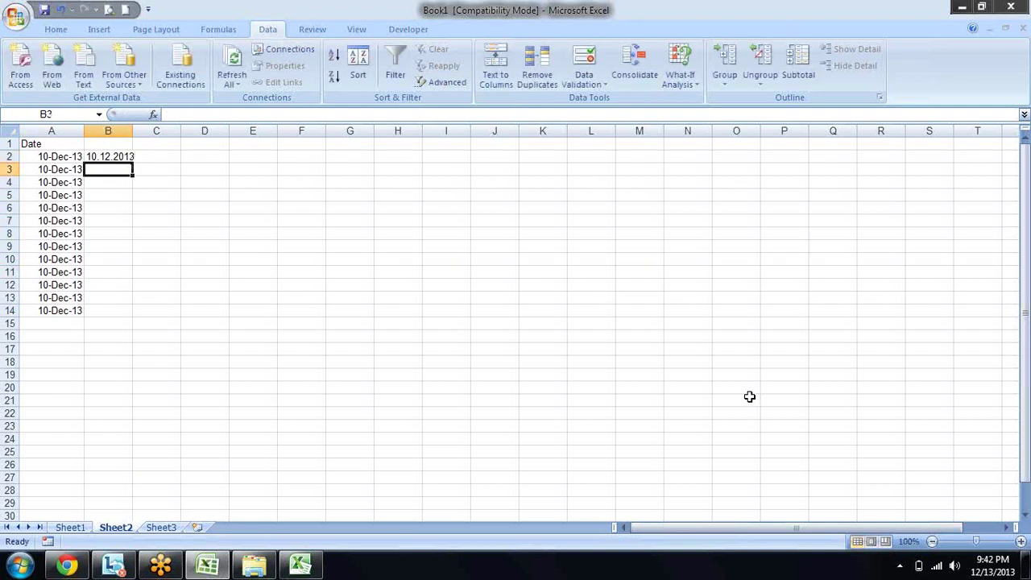
{"action": "type", "text": "130"}
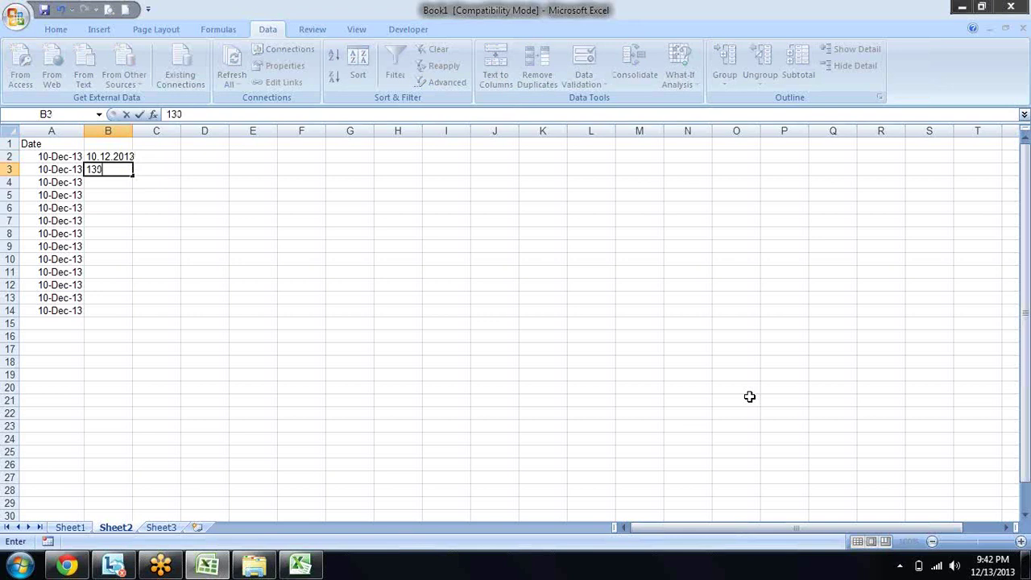
{"action": "key", "text": "BackSpace"}
{"action": "type", "text": "12.201"}
{"action": "type", "text": "3"}
{"action": "key", "text": "Return"}
{"action": "key", "text": "Up"}
{"action": "key", "text": "Up"}
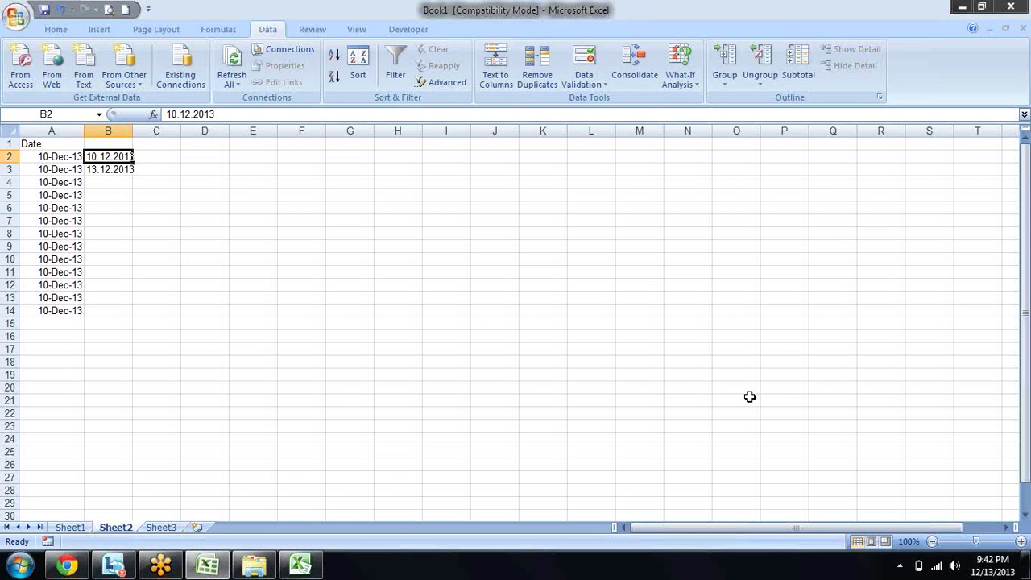
{"action": "key", "text": "shift+Down"}
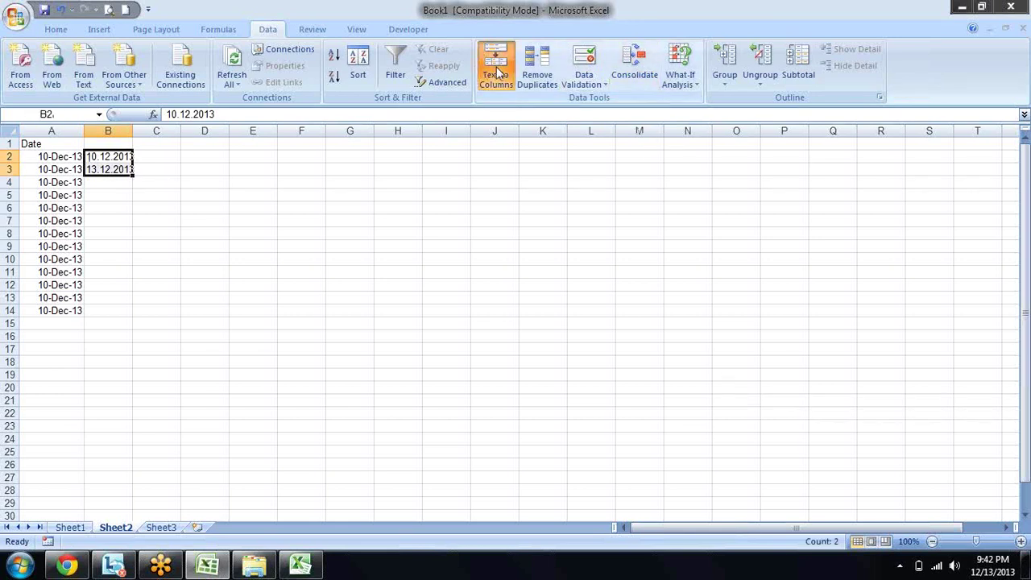
Step: Run Text to Columns on B2:B3 with the default General column format
{"action": "left_click", "coordinate": [498, 70]}
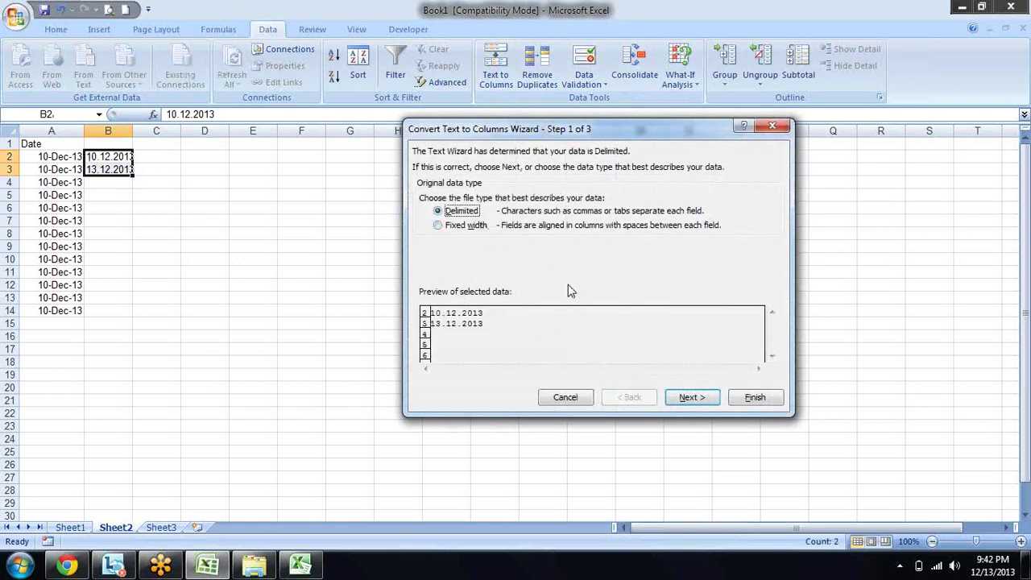
{"action": "left_click", "coordinate": [697, 398]}
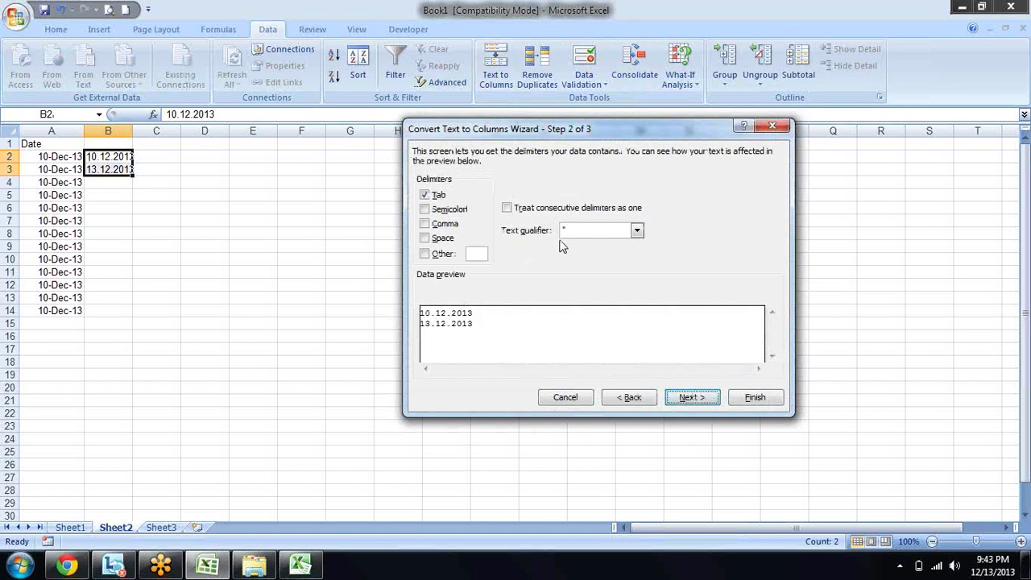
{"action": "left_click", "coordinate": [687, 399]}
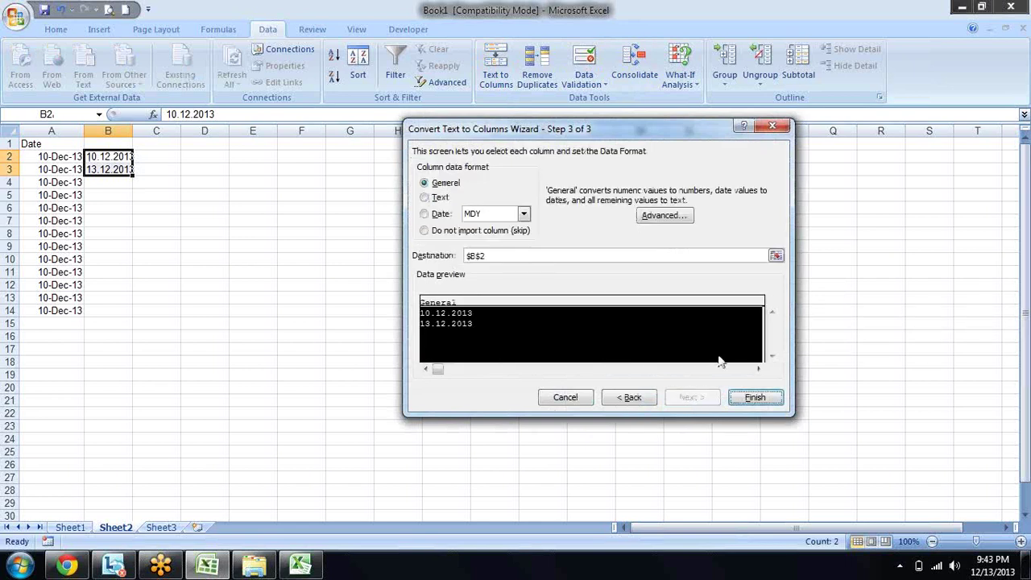
{"action": "left_click", "coordinate": [764, 395]}
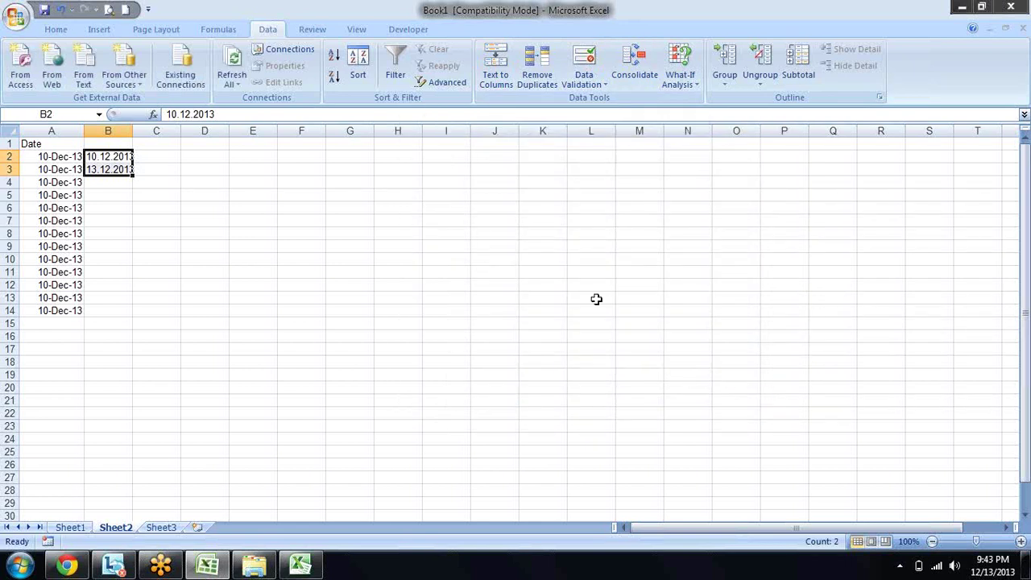
Step: Rerun Text to Columns on B2:B3 with column format Date DMY
{"action": "left_click", "coordinate": [496, 71]}
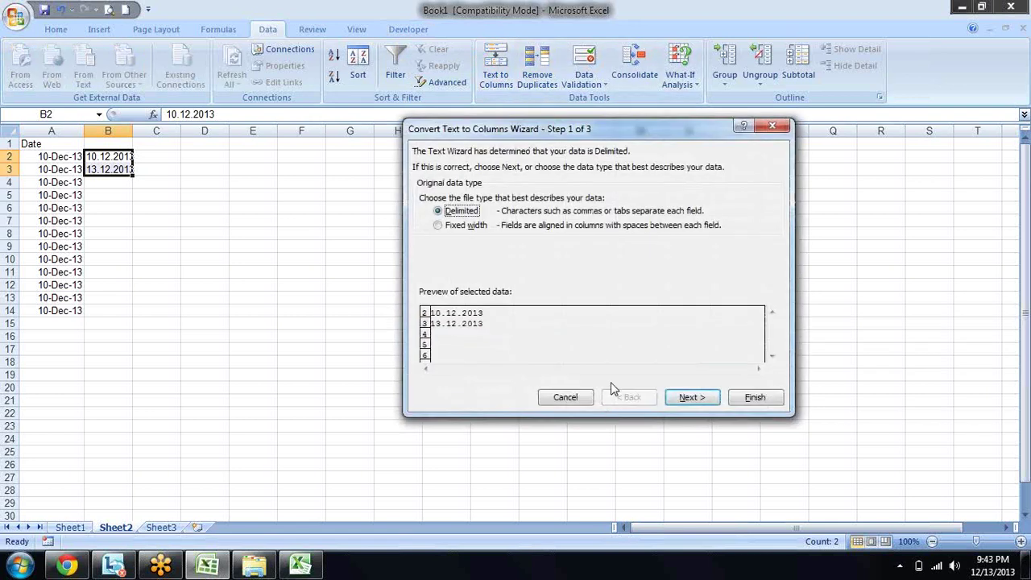
{"action": "left_click", "coordinate": [691, 400]}
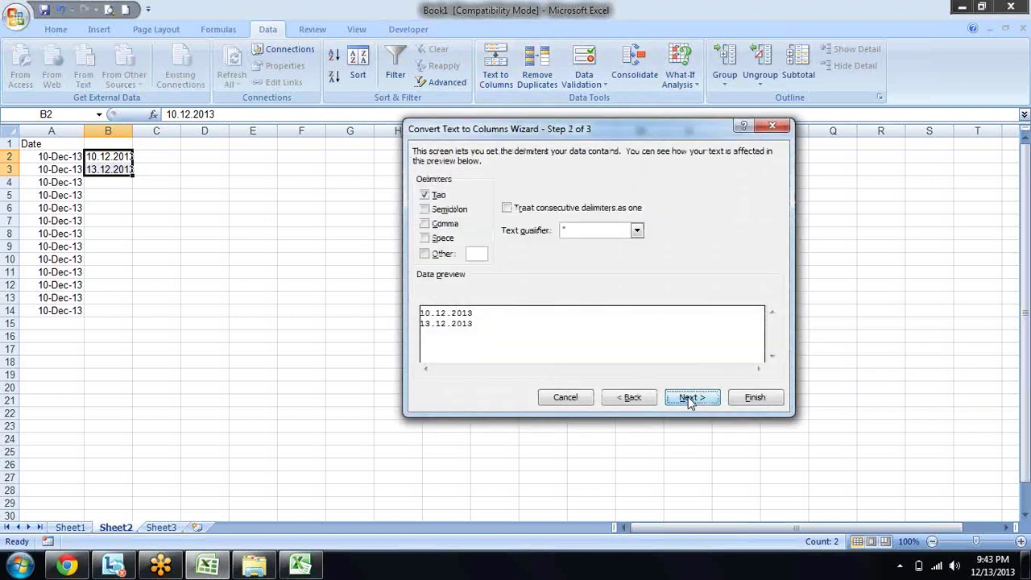
{"action": "left_click", "coordinate": [690, 399]}
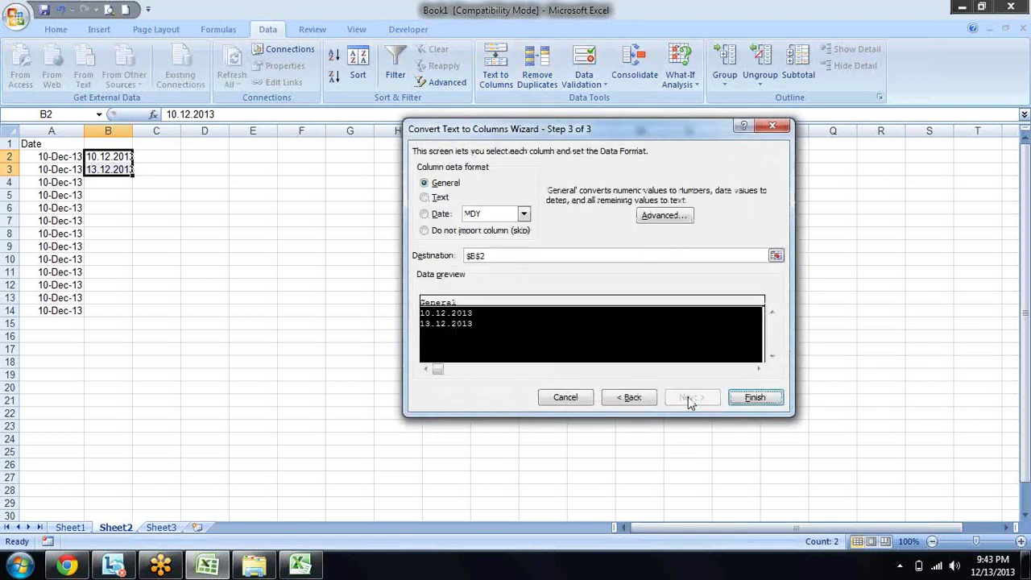
{"action": "left_click", "coordinate": [426, 215]}
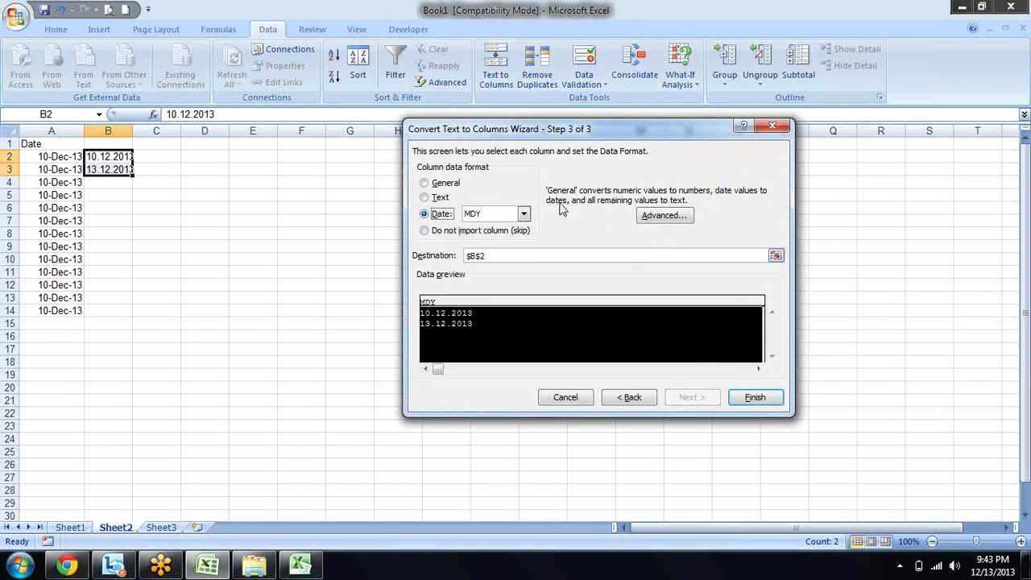
{"action": "left_click", "coordinate": [524, 214]}
{"action": "left_click", "coordinate": [472, 237]}
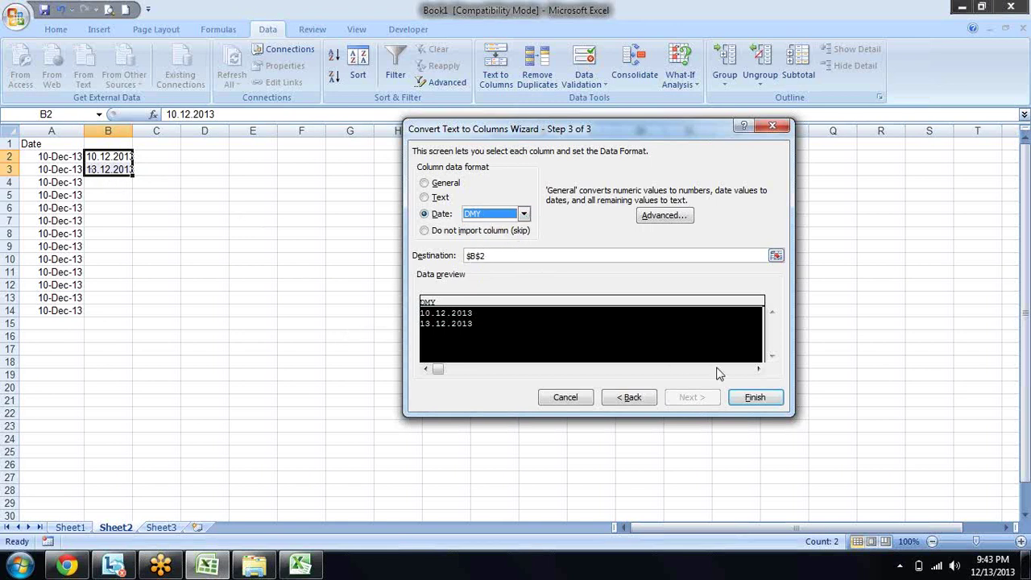
{"action": "left_click", "coordinate": [765, 403]}
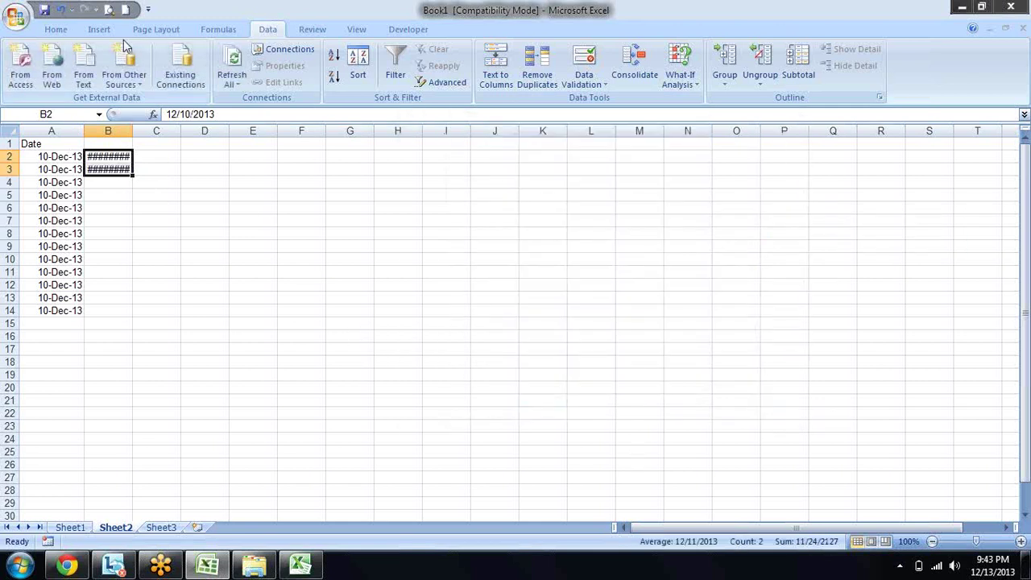
Step: Autofit column B, apply the date format, then undo back to the original text dates
{"action": "double_click", "coordinate": [133, 130]}
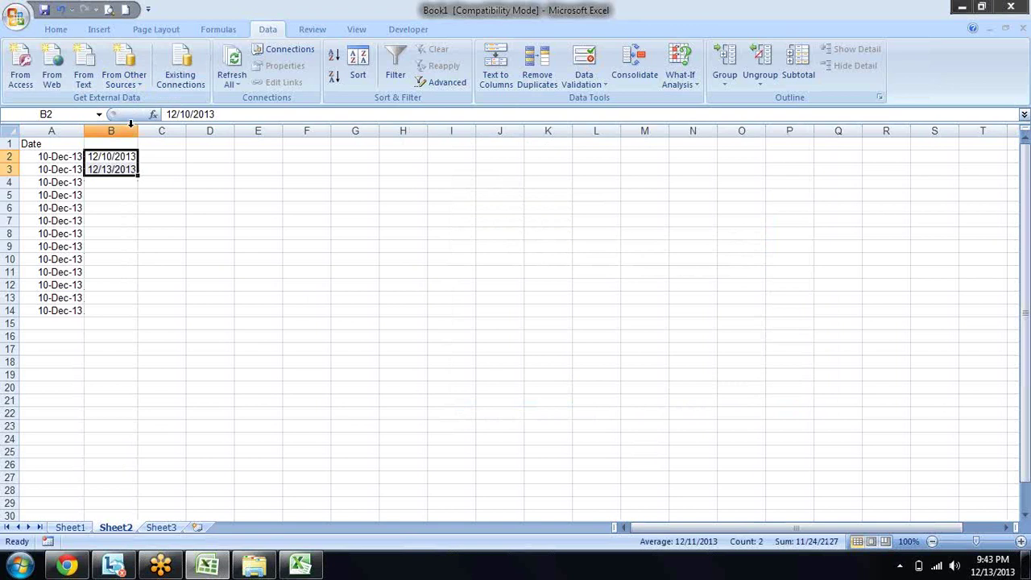
{"action": "key", "text": "ctrl+shift+3"}
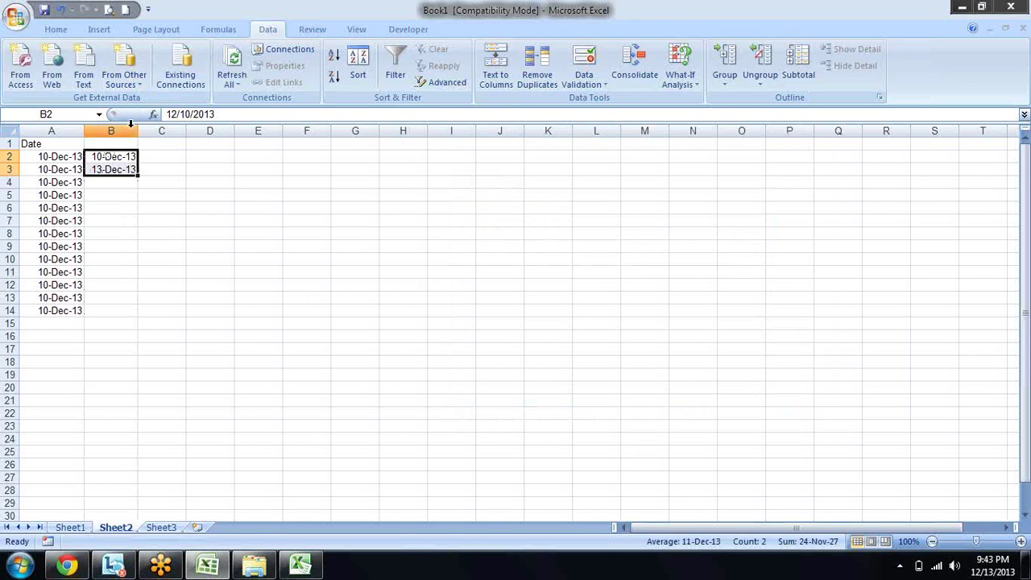
{"action": "key", "text": "ctrl+z"}
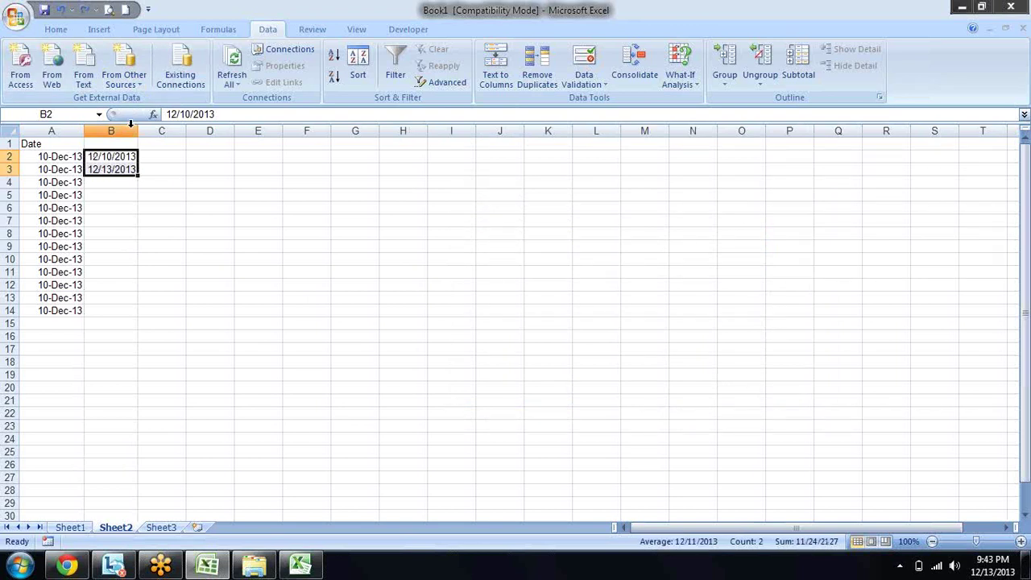
{"action": "left_click_drag", "start_coordinate": [137, 129], "coordinate": [132, 129]}
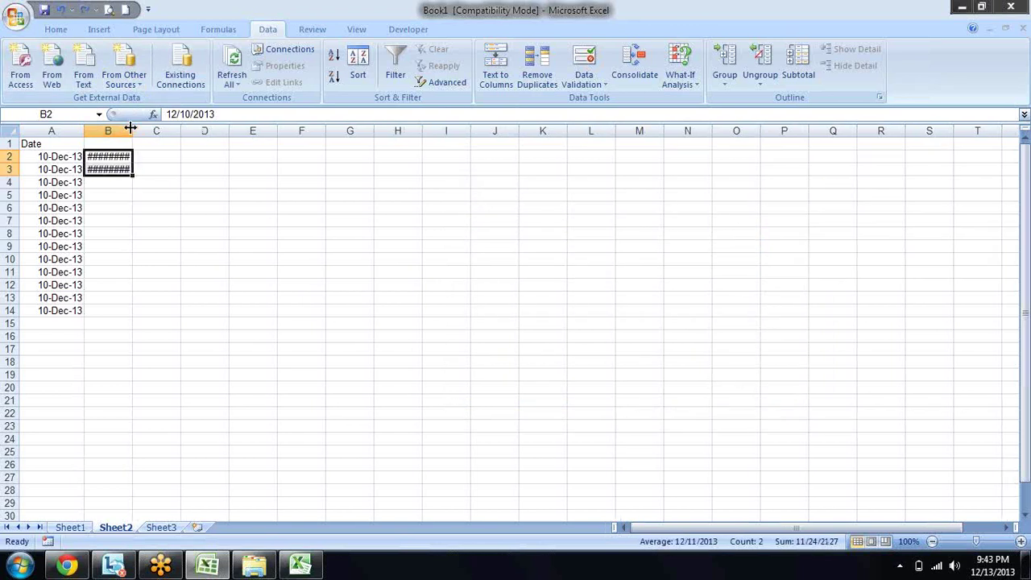
{"action": "key", "text": "ctrl+z"}
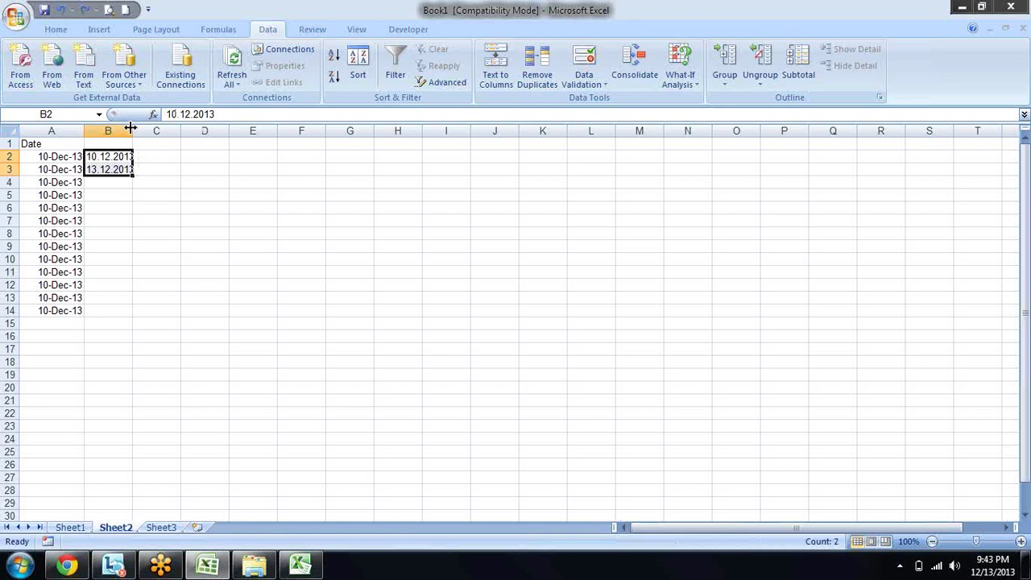
{"action": "double_click", "coordinate": [132, 130]}
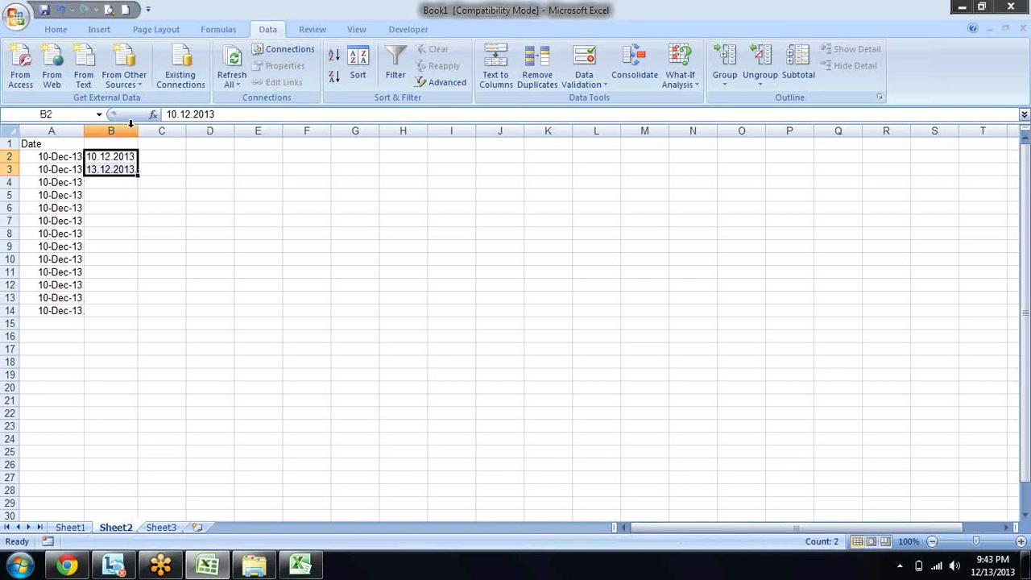
Step: Copy the text dates from B2:B3 into A15:A16 below the Date column
{"action": "key", "text": "ctrl+c"}
{"action": "key", "text": "Down"}
{"action": "key", "text": "Down"}
{"action": "key", "text": "Down"}
{"action": "key", "text": "Down"}
{"action": "key", "text": "Down"}
{"action": "key", "text": "Down"}
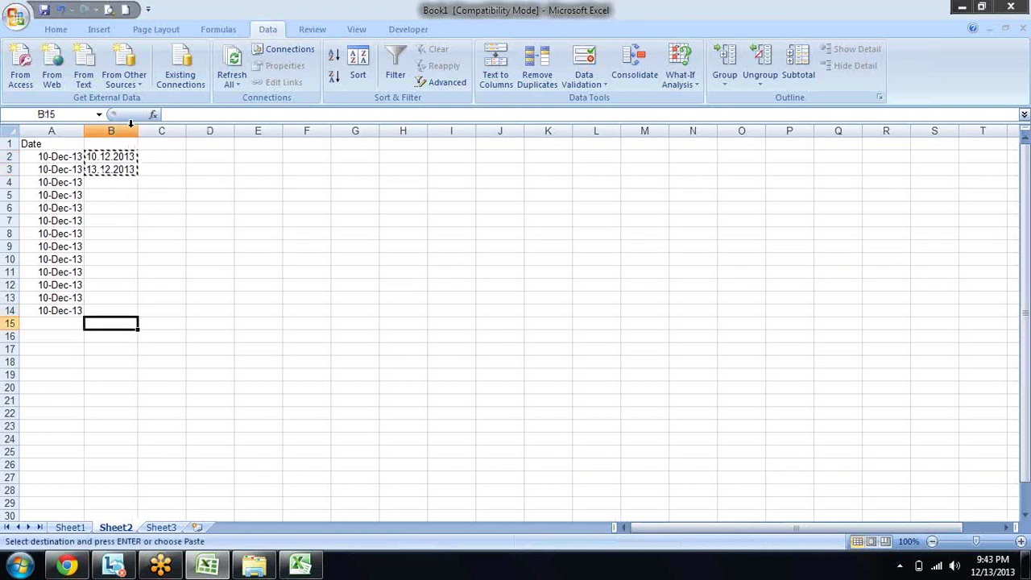
{"action": "key", "text": "Left"}
{"action": "key", "text": "Return"}
{"action": "key", "text": "Down"}
{"action": "key", "text": "Down"}
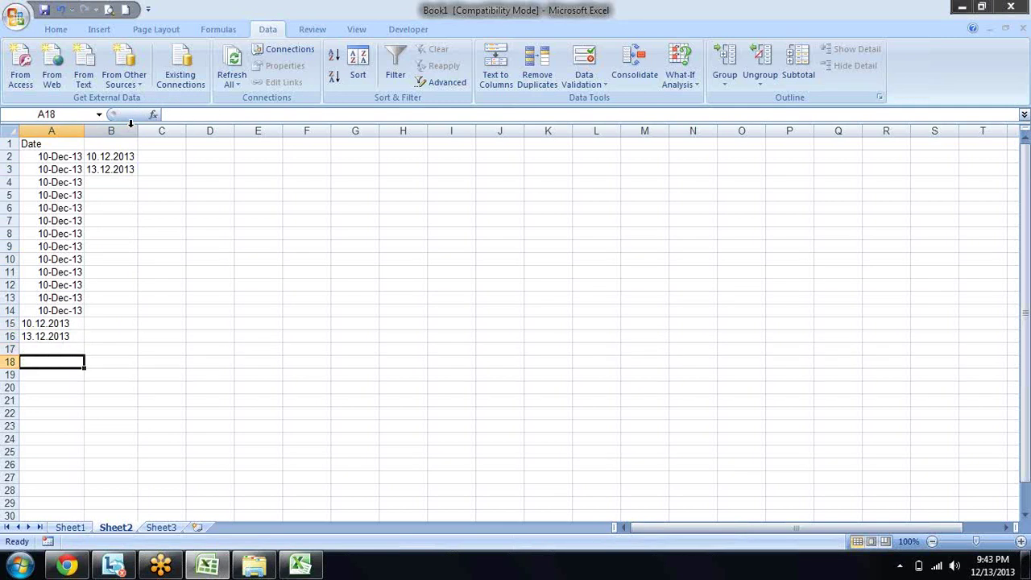
{"action": "key", "text": "Up"}
{"action": "key", "text": "Up"}
{"action": "key", "text": "Up"}
{"action": "key", "text": "Up"}
{"action": "key", "text": "Down"}
{"action": "key", "text": "Down"}
{"action": "key", "text": "Down"}
{"action": "key", "text": "Down"}
{"action": "key", "text": "Up"}
{"action": "key", "text": "Up"}
{"action": "key", "text": "Up"}
{"action": "key", "text": "Up"}
{"action": "key", "text": "Up"}
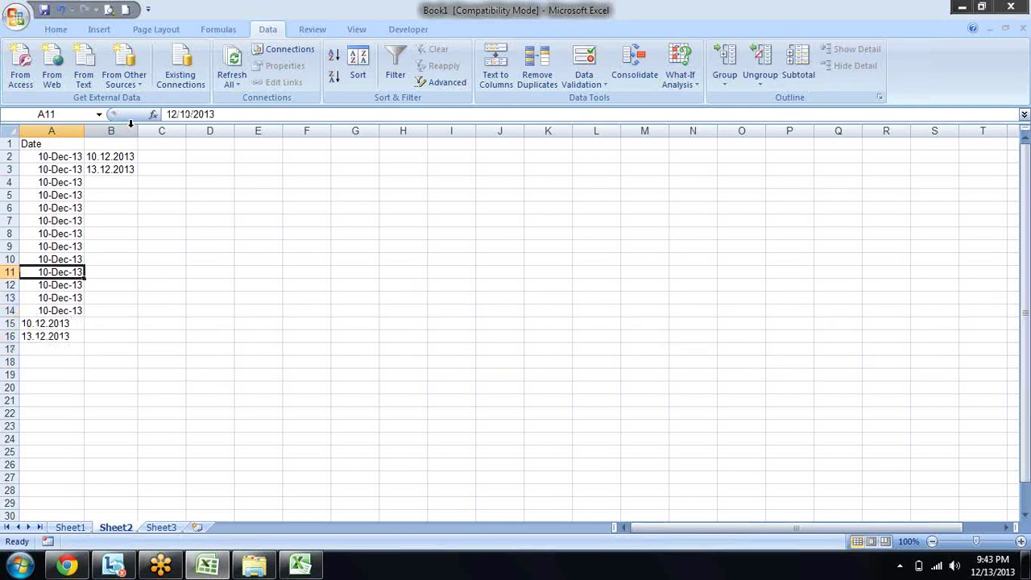
{"action": "key", "text": "Up"}
{"action": "key", "text": "Up"}
{"action": "key", "text": "Up"}
Step: Clear the helper values from B2:B3
{"action": "key", "text": "Up"}
{"action": "key", "text": "Right"}
{"action": "key", "text": "shift+Down"}
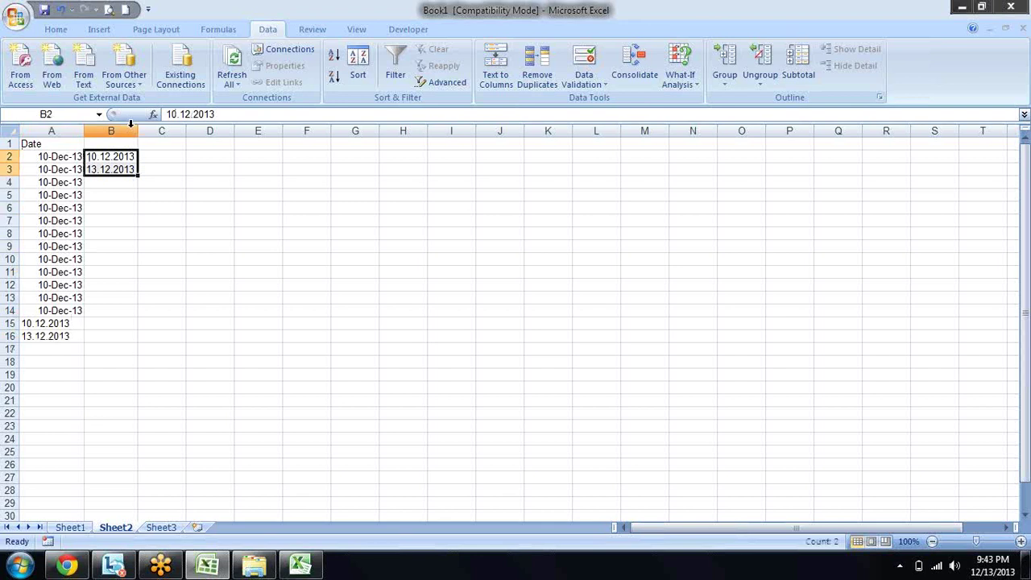
{"action": "key", "text": "Delete"}
{"action": "key", "text": "Left"}
{"action": "key", "text": "Up"}
Step: Turn on the AutoFilter for the Date column and open its filter list
{"action": "key", "text": "ctrl+shift+l"}
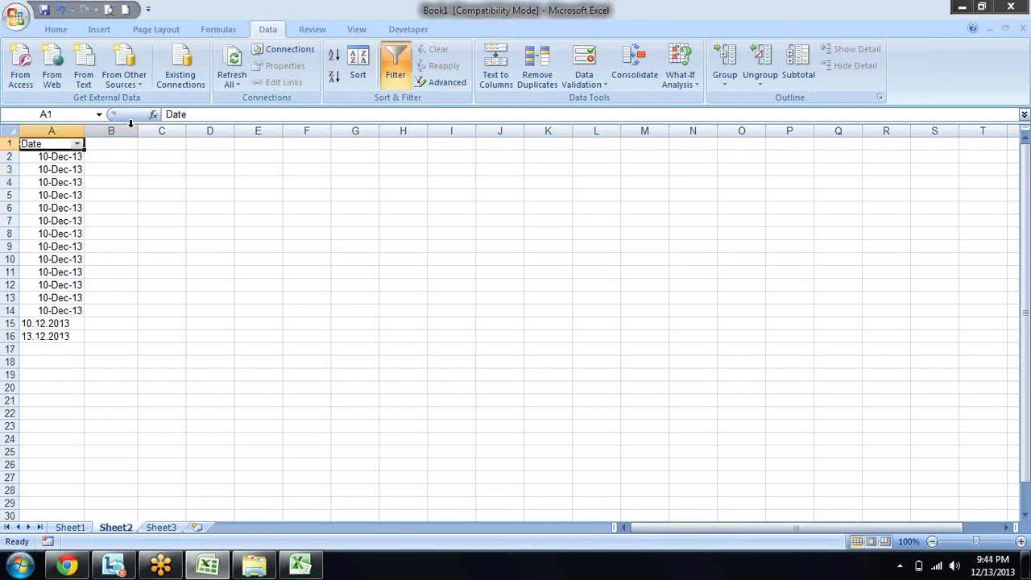
{"action": "key", "text": "Right"}
{"action": "key", "text": "Left"}
{"action": "key", "text": "alt+Down"}
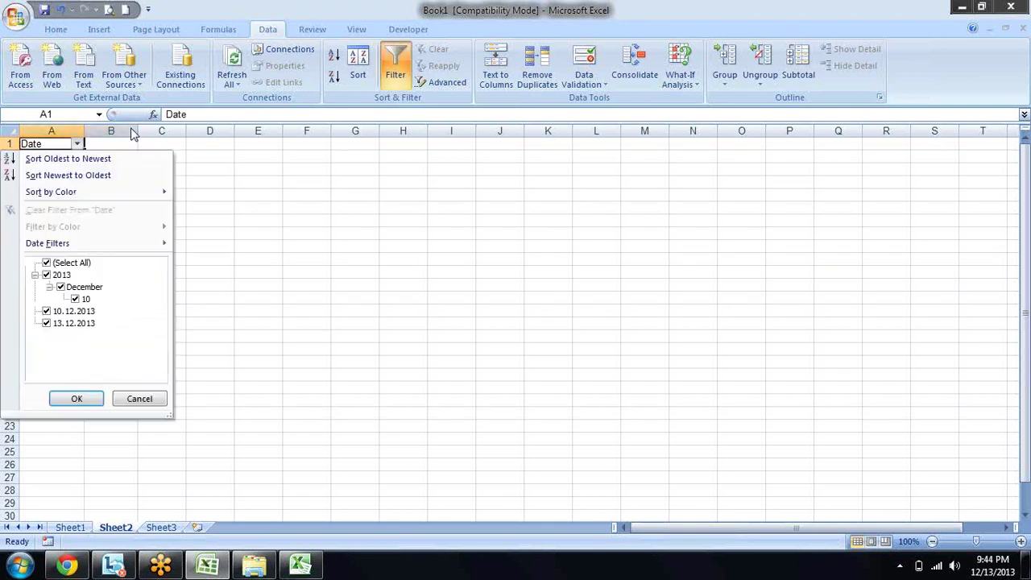
{"action": "left_click", "coordinate": [35, 275]}
{"action": "left_click", "coordinate": [36, 275]}
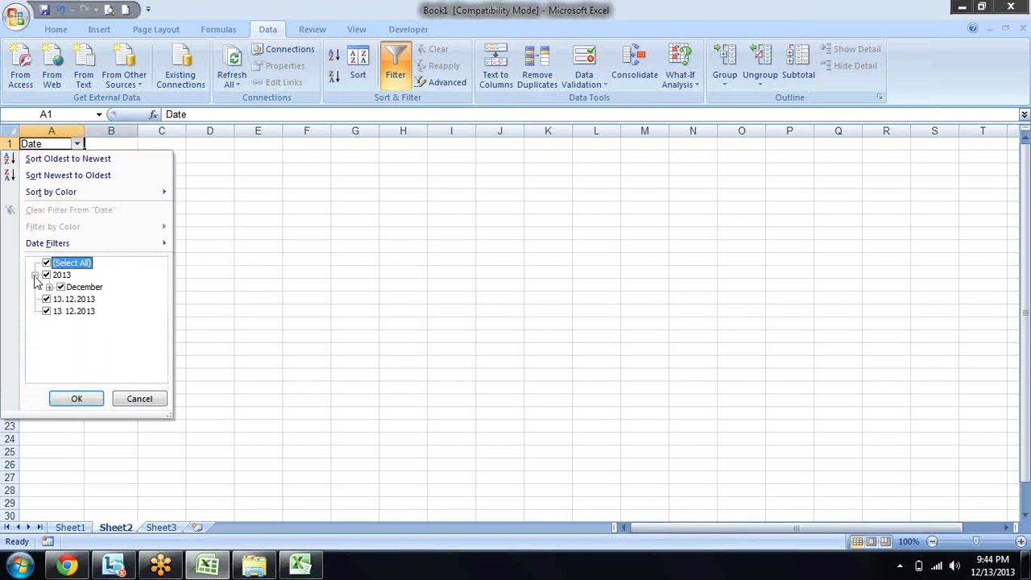
{"action": "left_click", "coordinate": [36, 275]}
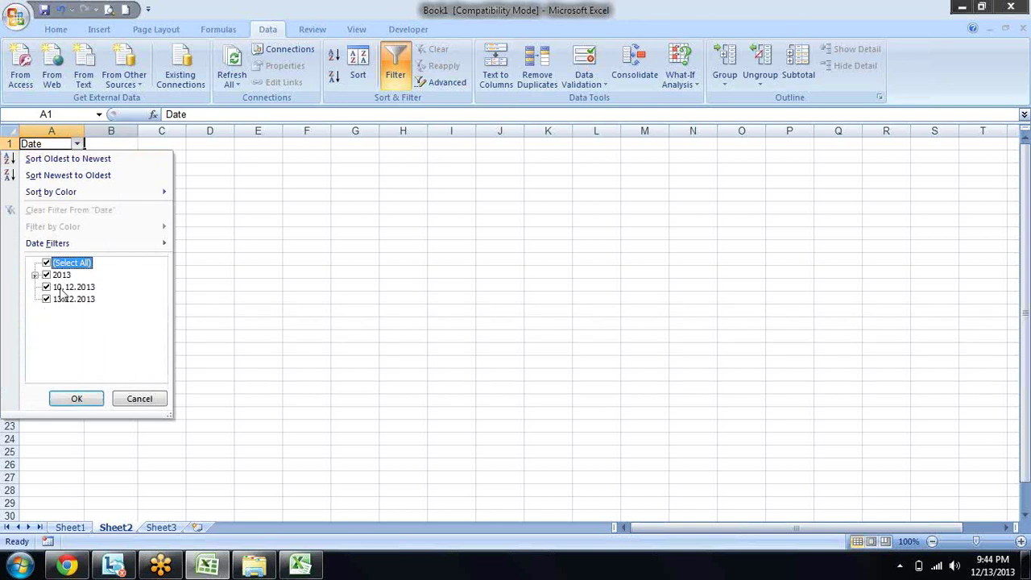
Step: Untick the 2013 group so only 10.12.2013 and 13.12.2013 show, then select A15:A16
{"action": "left_click", "coordinate": [47, 287]}
{"action": "left_click", "coordinate": [47, 299]}
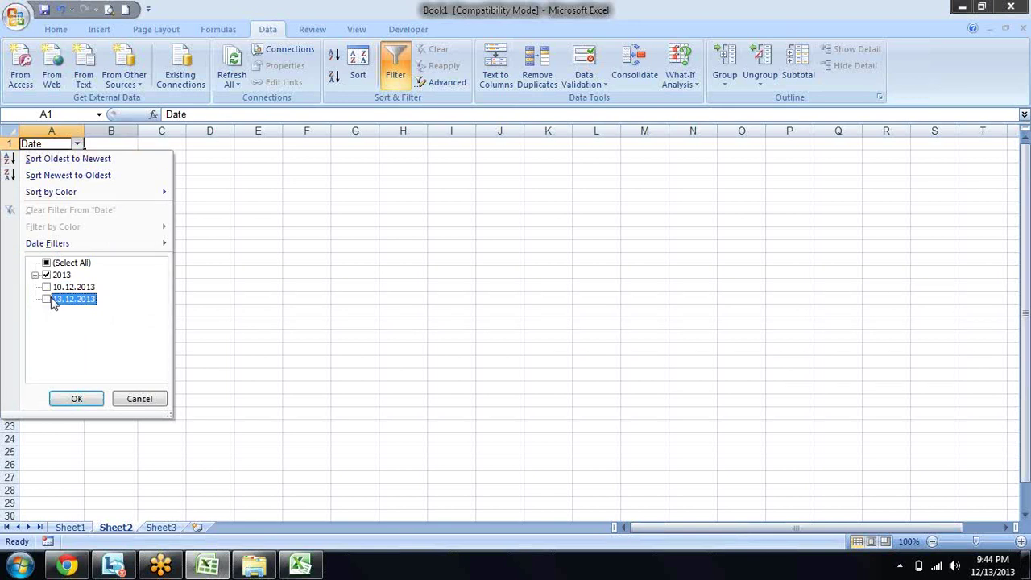
{"action": "left_click", "coordinate": [46, 287]}
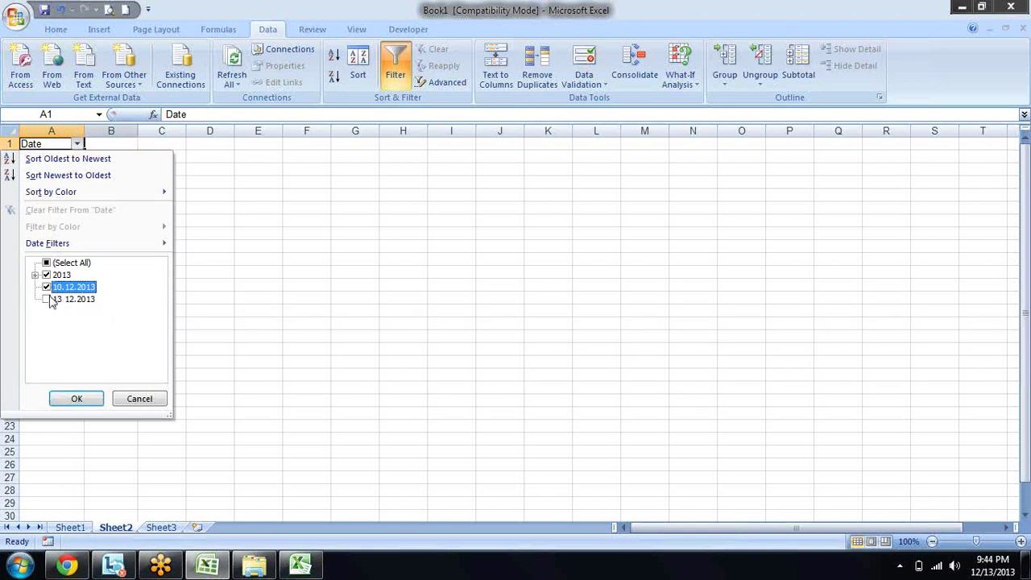
{"action": "left_click", "coordinate": [46, 299]}
{"action": "left_click", "coordinate": [35, 275]}
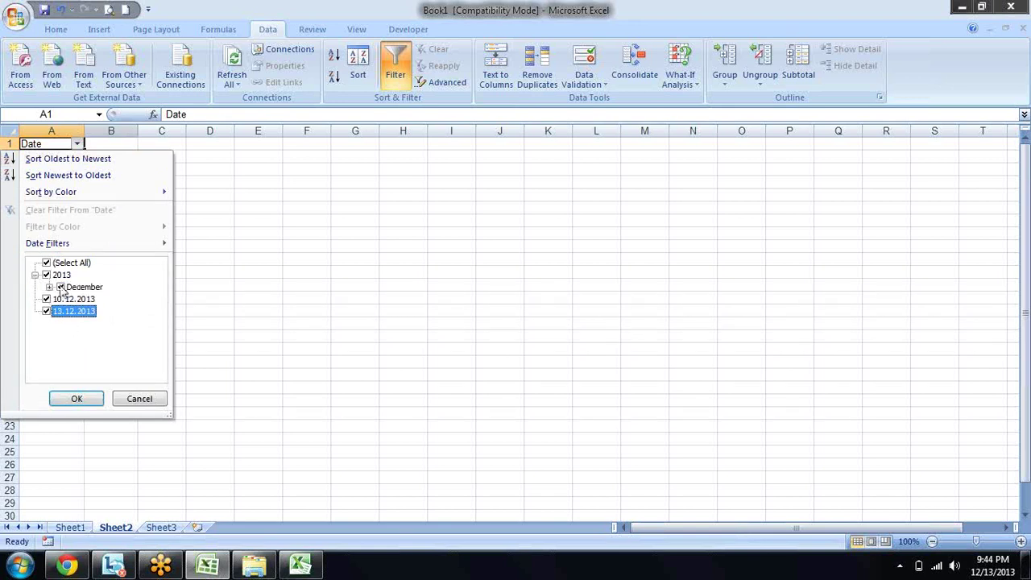
{"action": "left_click", "coordinate": [35, 275]}
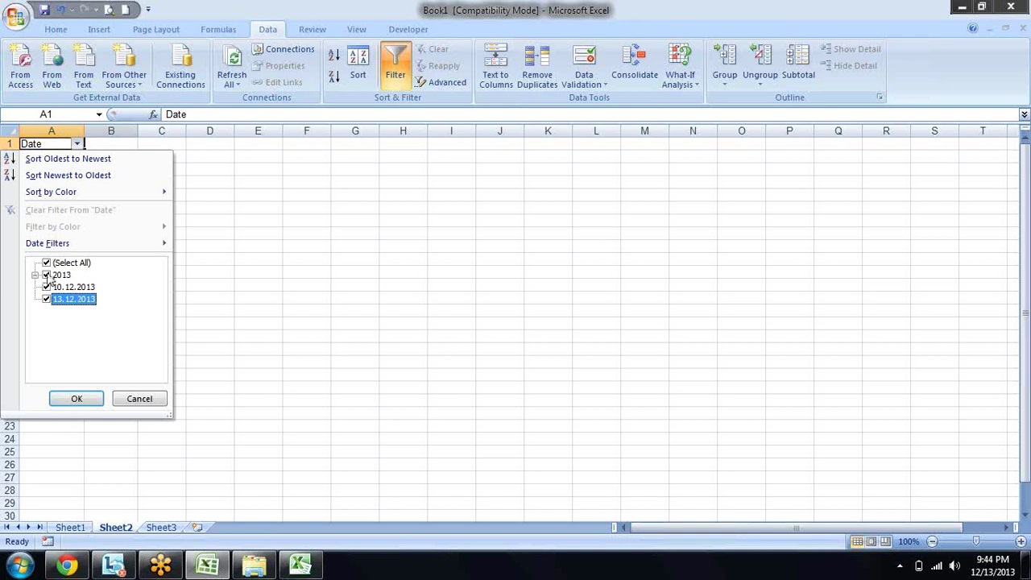
{"action": "left_click", "coordinate": [47, 274]}
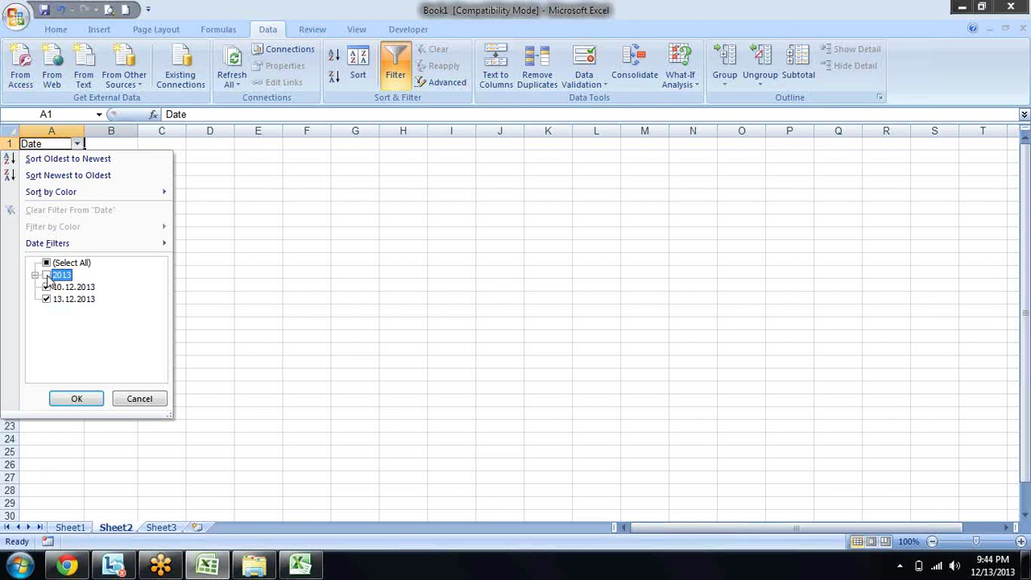
{"action": "left_click", "coordinate": [77, 398]}
{"action": "key", "text": "Down"}
{"action": "key", "text": "shift+Down"}
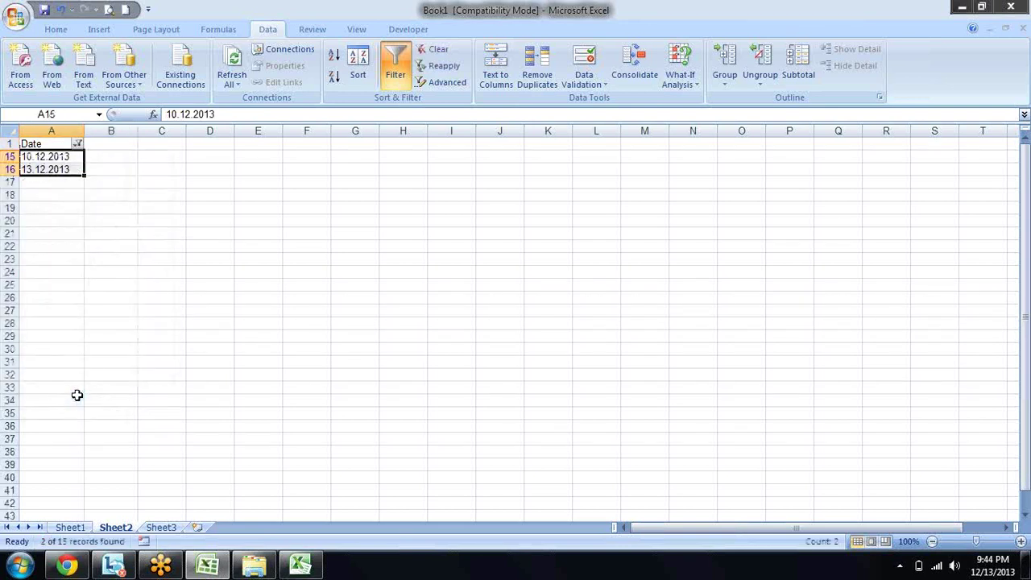
Step: Convert the selected text dates 10.12.2013 and 13.12.2013 to real dates with Text to Columns using DMY order
{"action": "left_click", "coordinate": [492, 69]}
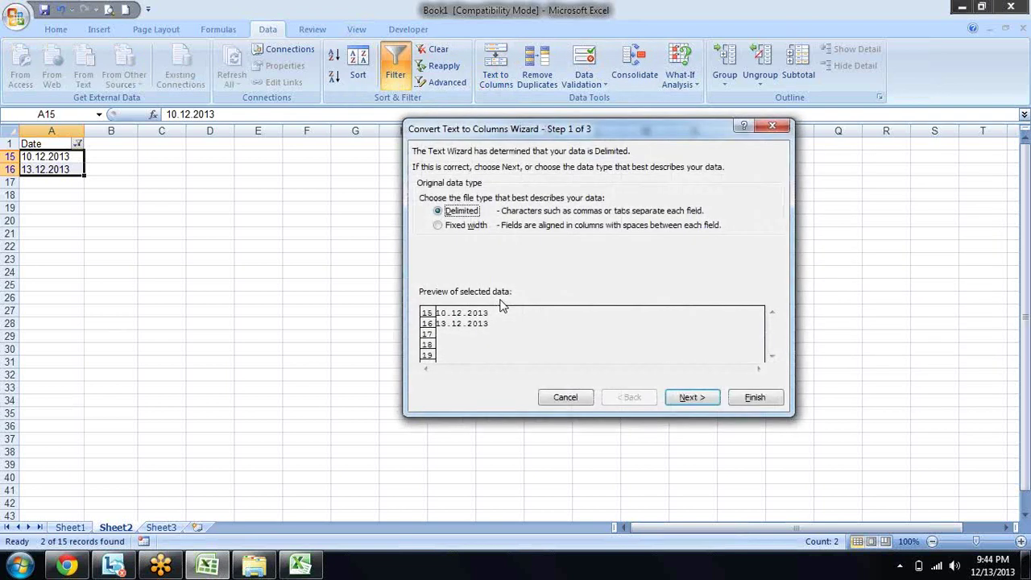
{"action": "left_click", "coordinate": [686, 398]}
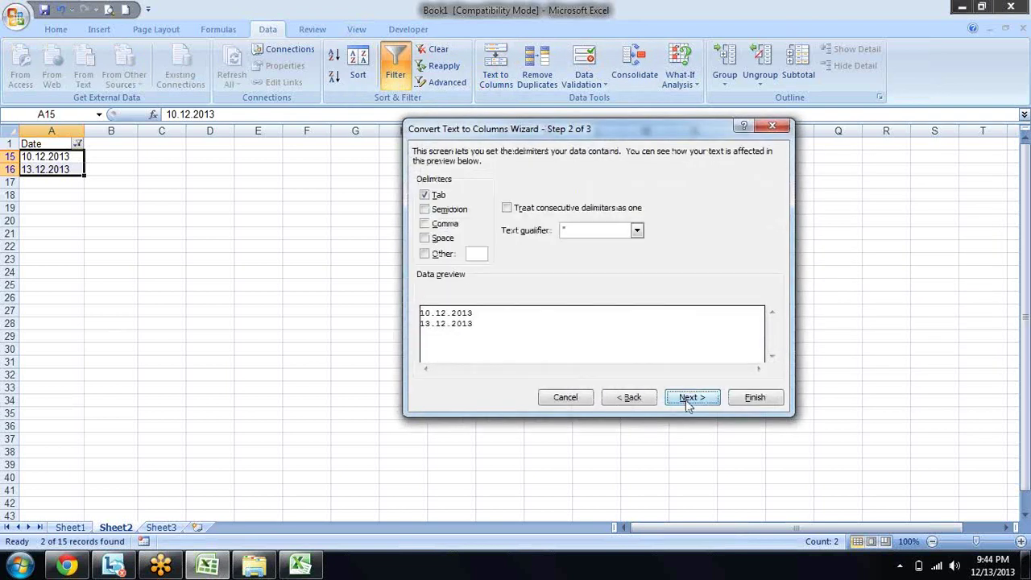
{"action": "left_click", "coordinate": [693, 399]}
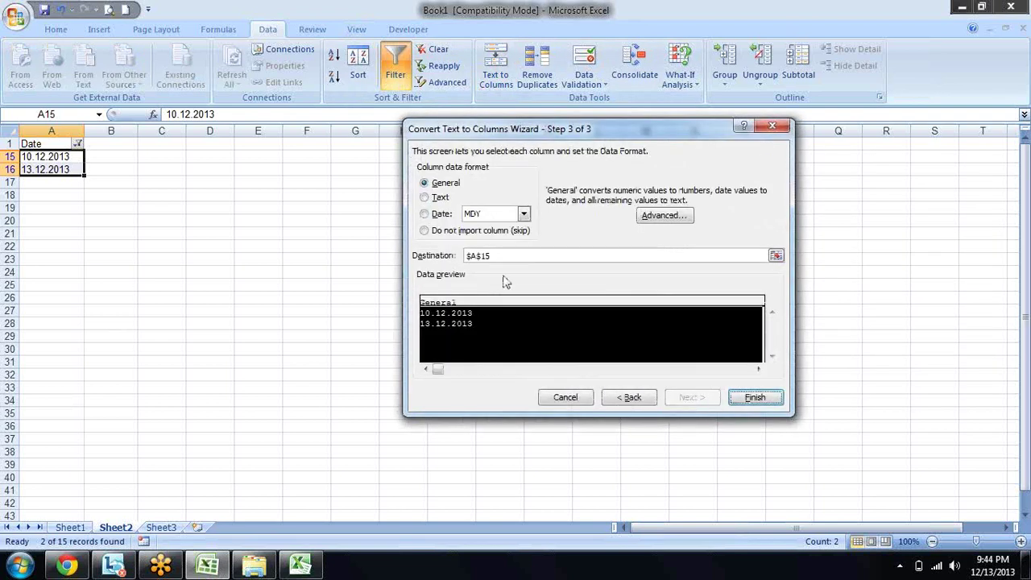
{"action": "left_click", "coordinate": [523, 214]}
{"action": "left_click", "coordinate": [509, 238]}
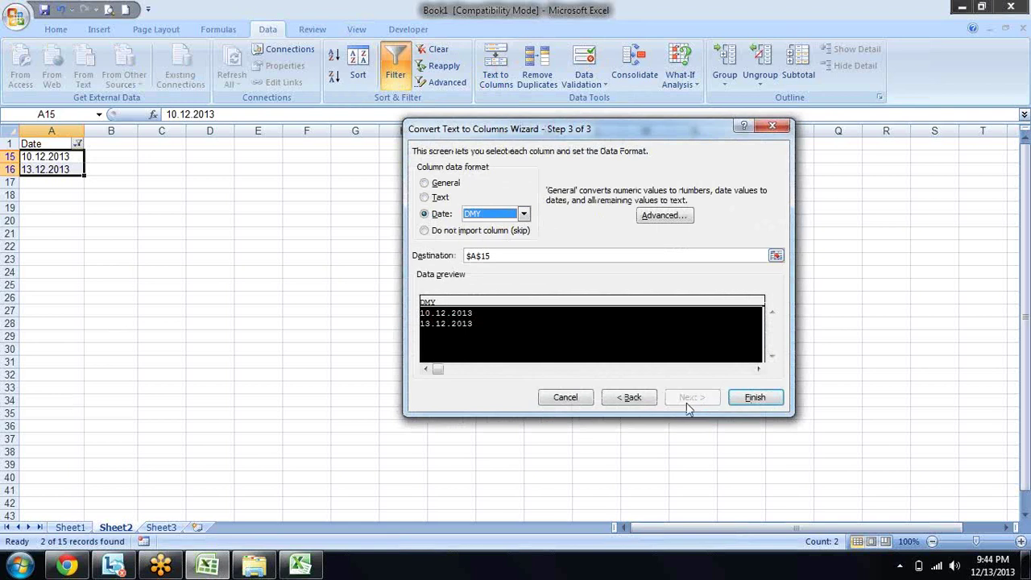
{"action": "left_click", "coordinate": [752, 400]}
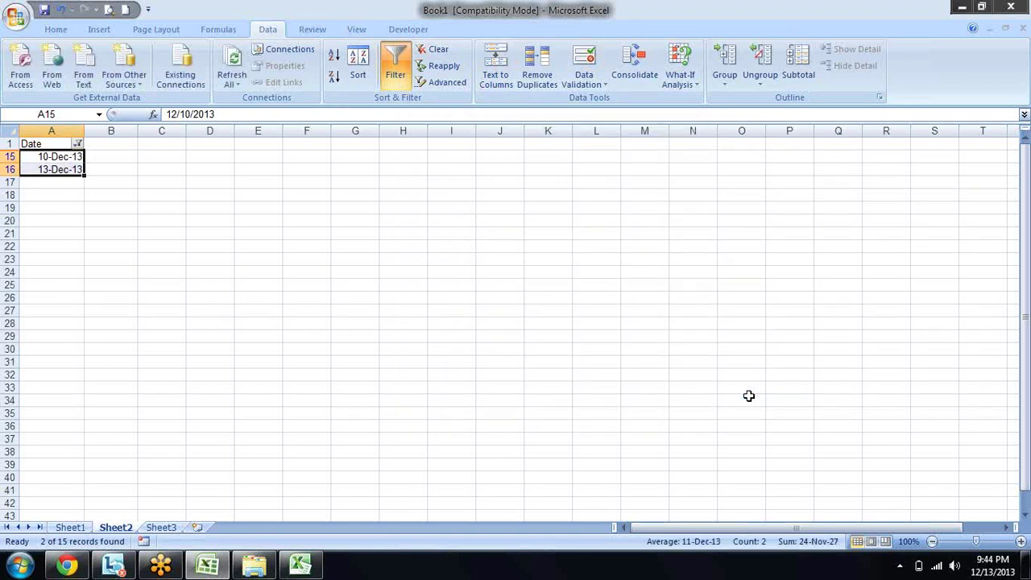
Step: Clear the Date column filter with Select All so rows 2–16 show, then check the converted dates
{"action": "key", "text": "ctrl+Home"}
{"action": "key", "text": "alt+Down"}
{"action": "key", "text": "Up"}
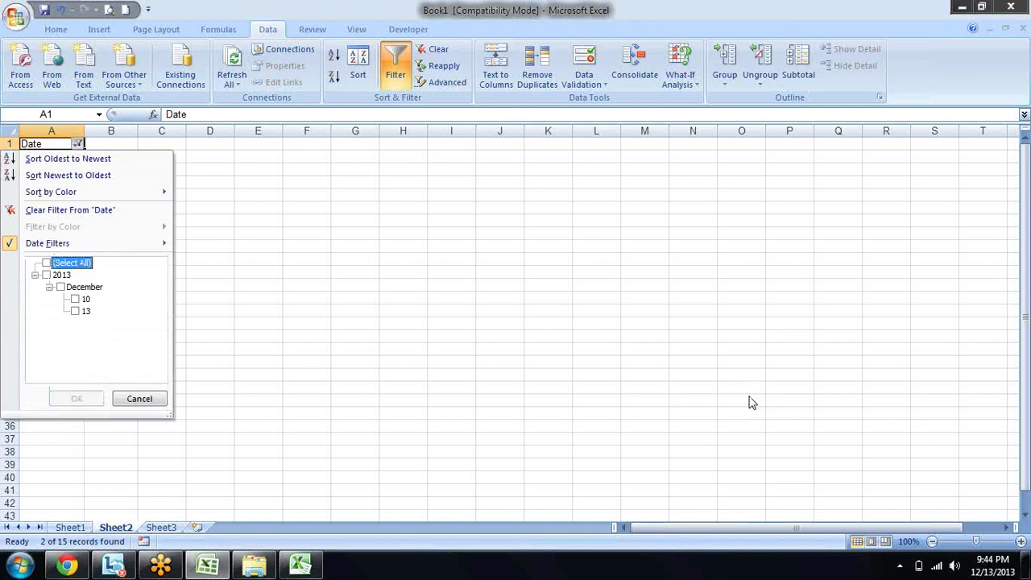
{"action": "key", "text": "space"}
{"action": "key", "text": "Return"}
{"action": "key", "text": "Down"}
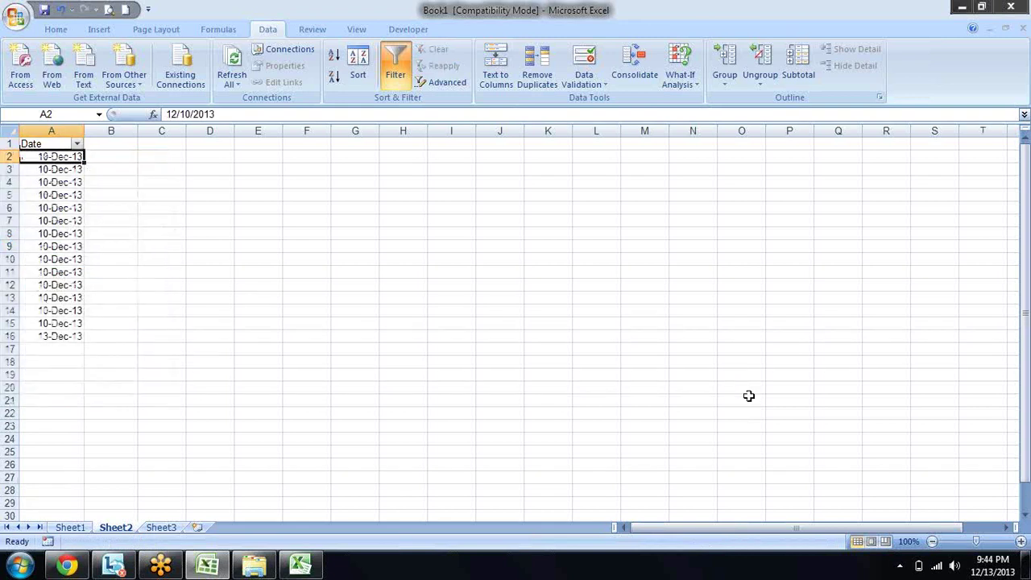
{"action": "key", "text": "Down"}
{"action": "key", "text": "Down"}
{"action": "key", "text": "Down"}
{"action": "key", "text": "Down"}
{"action": "key", "text": "Down"}
{"action": "key", "text": "Down"}
{"action": "key", "text": "Up"}
{"action": "key", "text": "Up"}
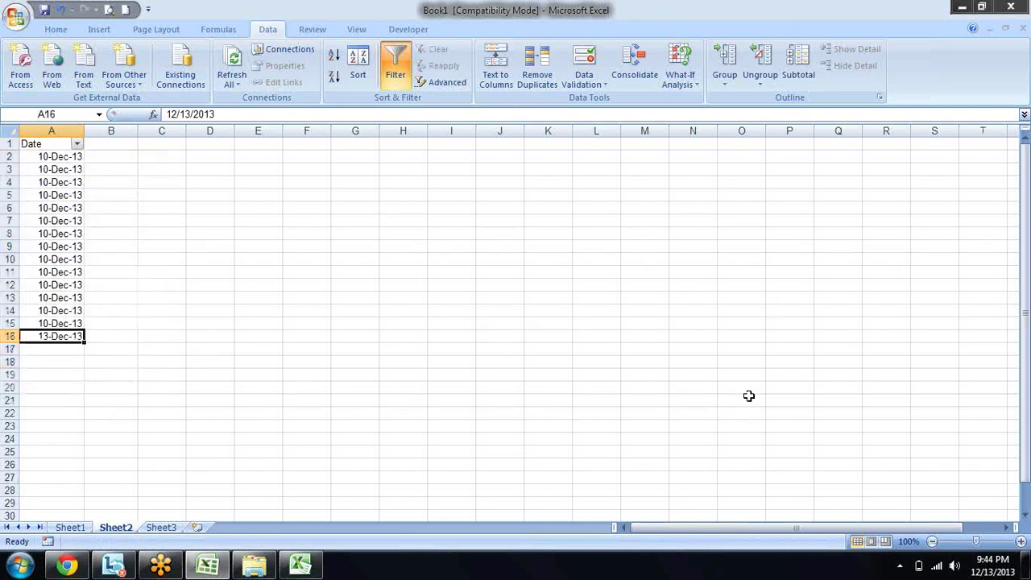
{"action": "key", "text": "Up"}
{"action": "key", "text": "Up"}
{"action": "key", "text": "Down"}
{"action": "key", "text": "Down"}
{"action": "key", "text": "Up"}
{"action": "key", "text": "Up"}
{"action": "key", "text": "Up"}
{"action": "key", "text": "Up"}
{"action": "key", "text": "Up"}
{"action": "key", "text": "Up"}
{"action": "key", "text": "Up"}
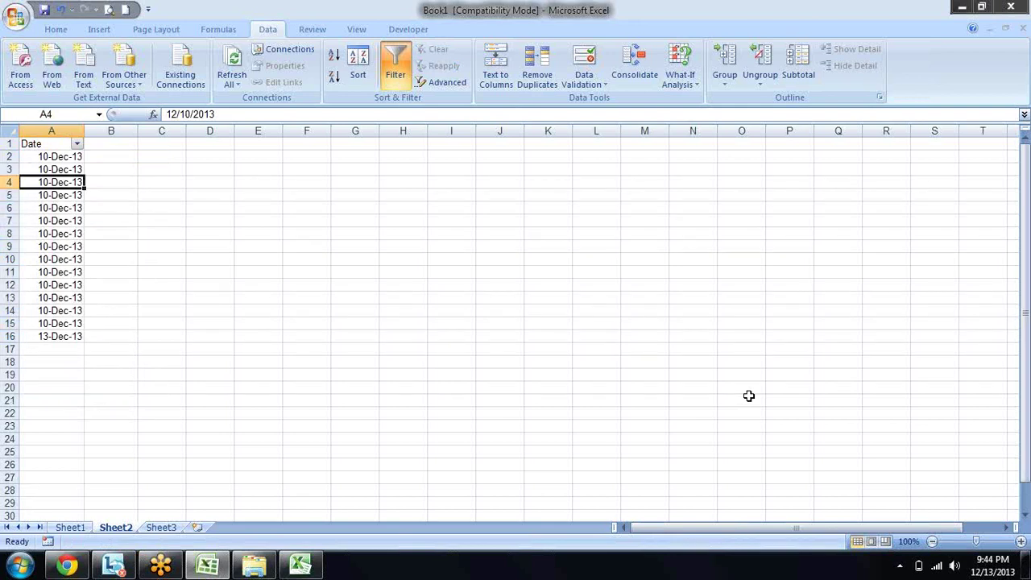
{"action": "key", "text": "Up"}
{"action": "key", "text": "Up"}
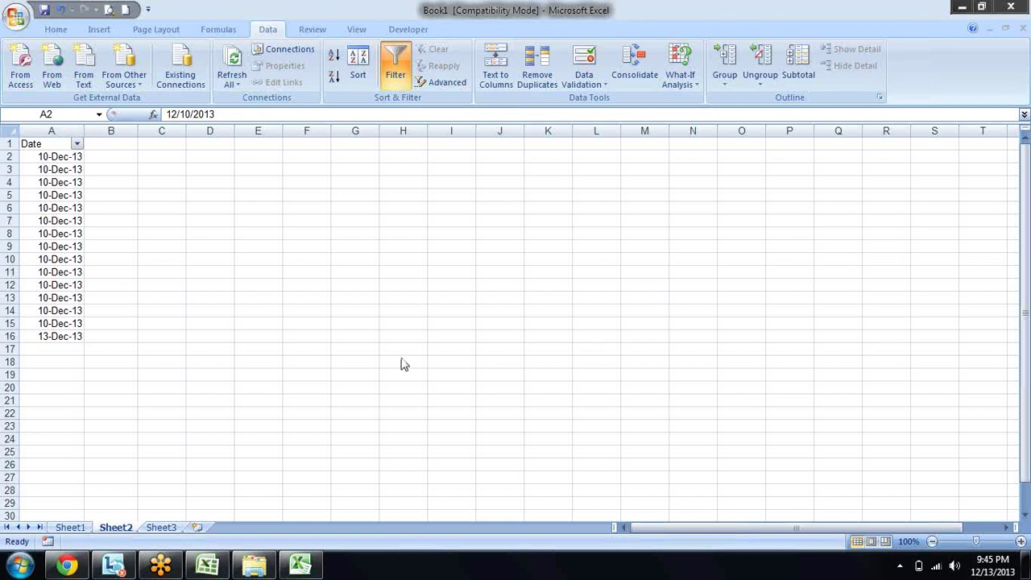
Step: Switch from Excel to the Chrome window showing the DATEDIF reference page
{"action": "left_click", "coordinate": [67, 568]}
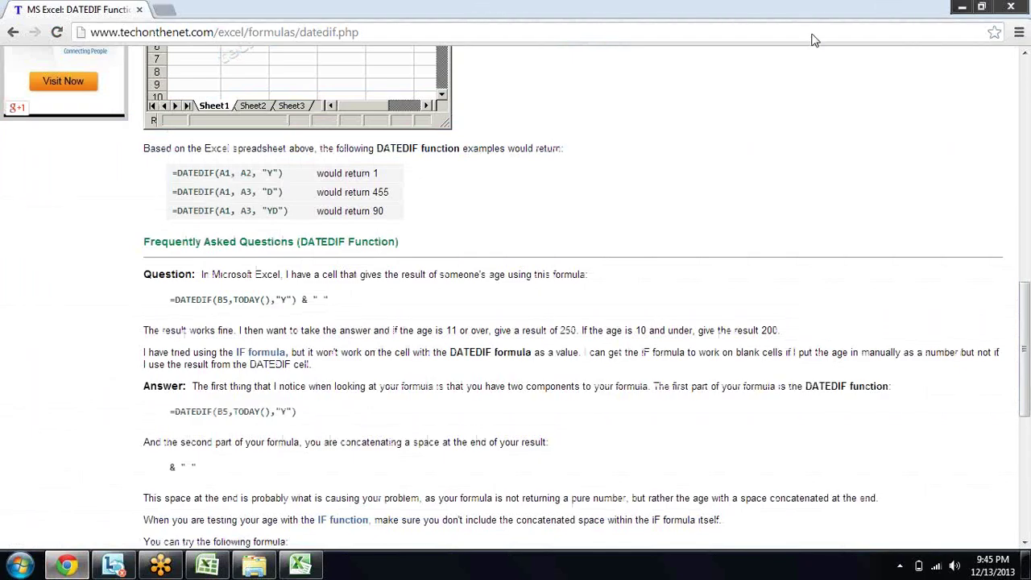
Step: Enter 'nau' in Chrome's address bar and go to the autocompleted naukri.com site
{"action": "left_click", "coordinate": [576, 29]}
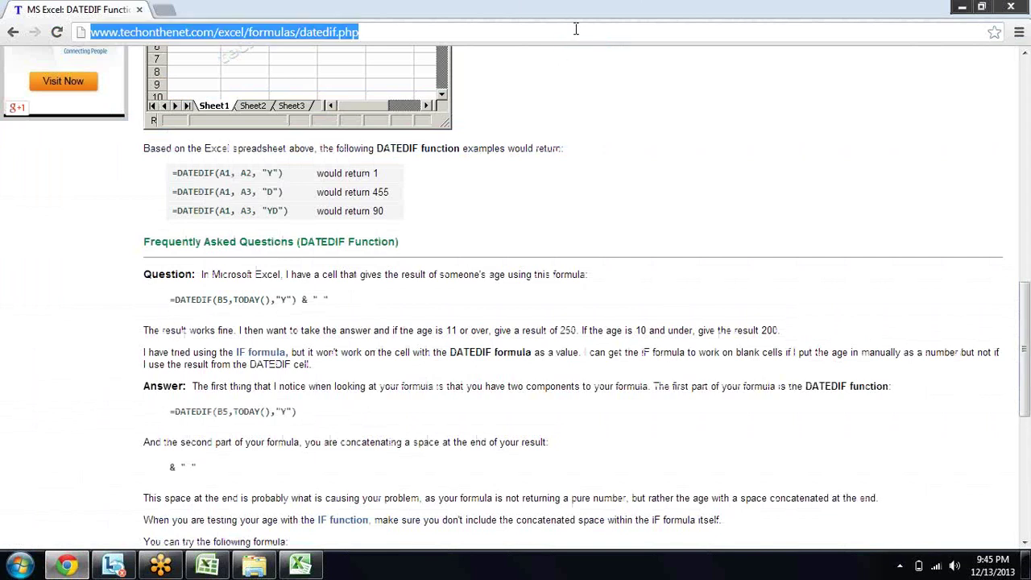
{"action": "type", "text": "t"}
{"action": "key", "text": "BackSpace"}
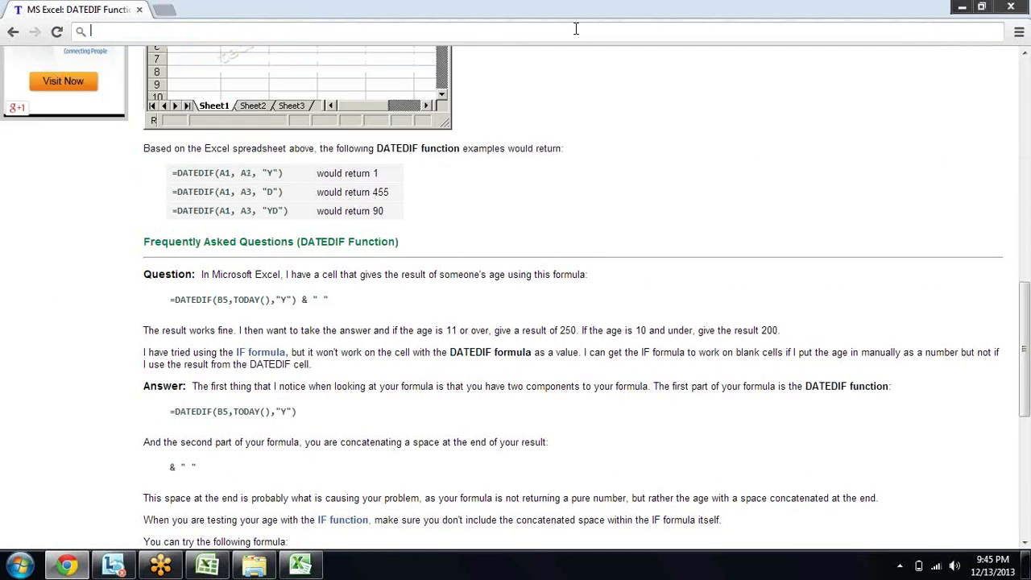
{"action": "type", "text": "naukri.com"}
{"action": "key", "text": "Return"}
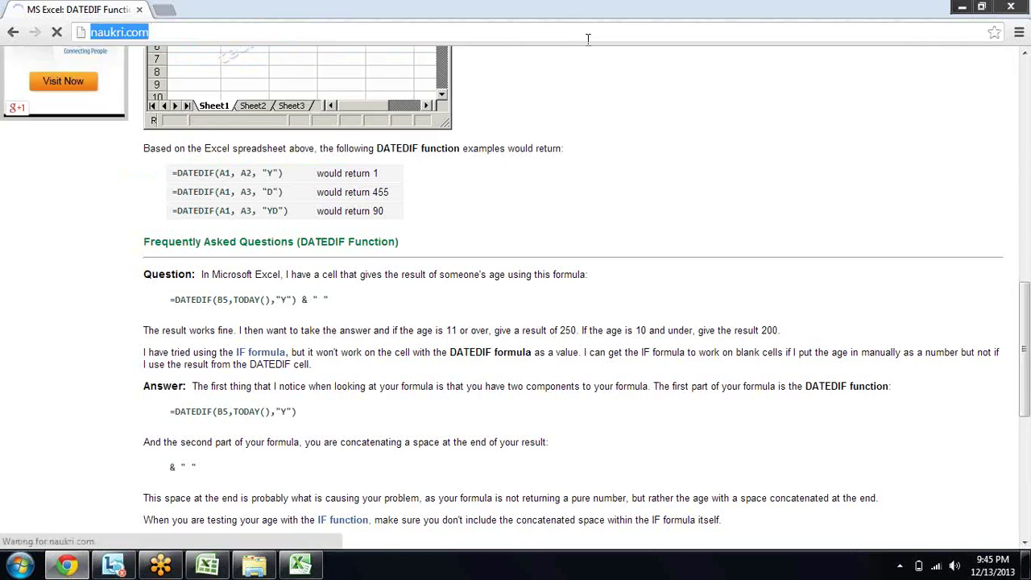